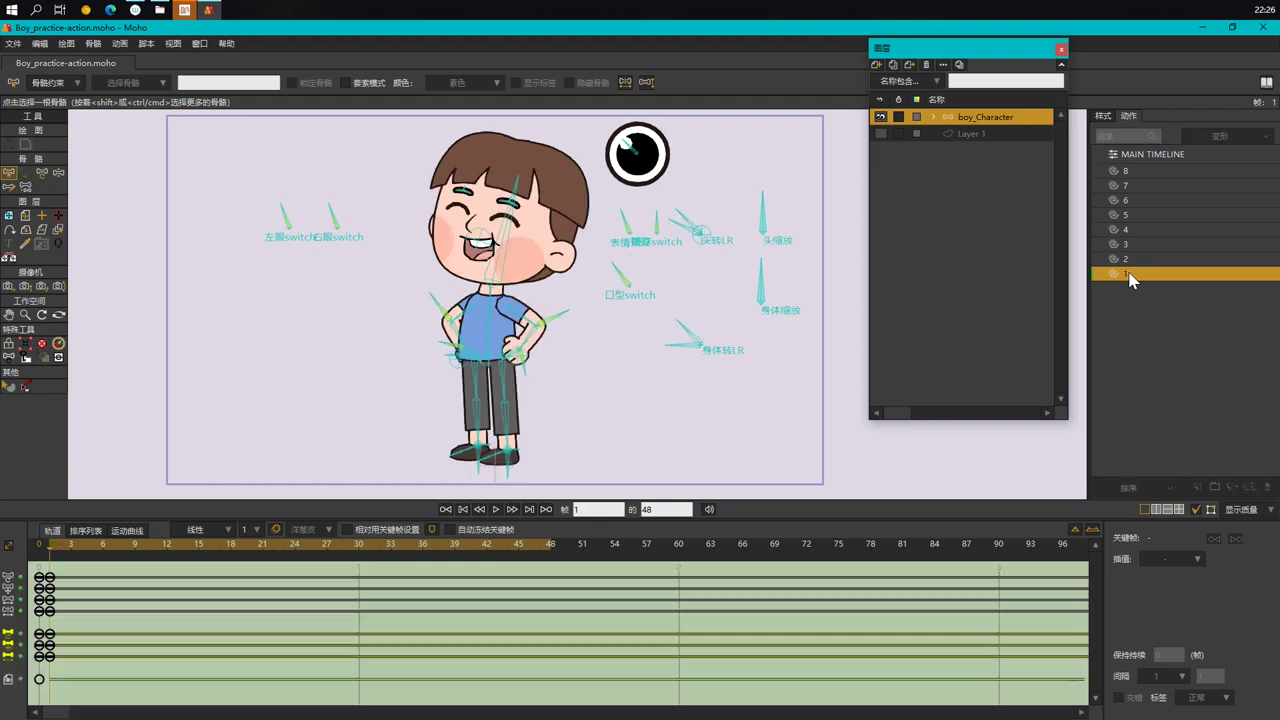
Step: Preview the character's saved actions 2 through 8, revisit action 5, and return to the main timeline
double_click(1130, 258)
double_click(1130, 244)
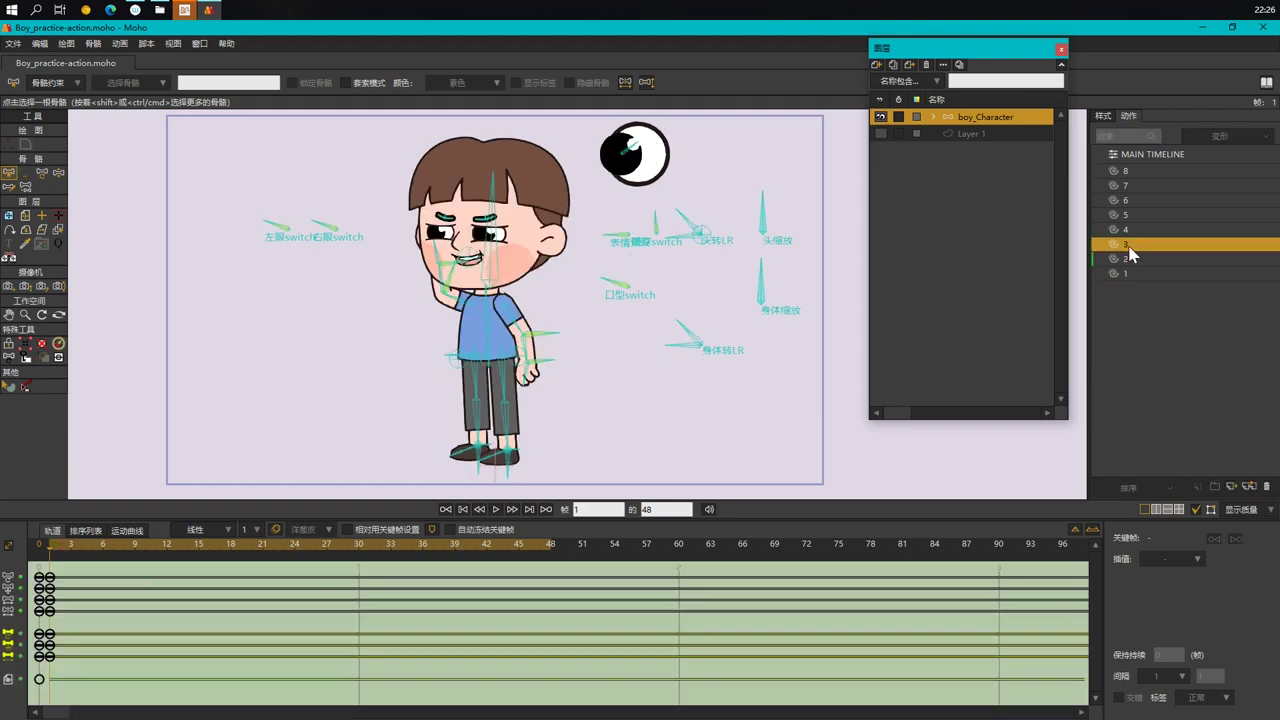
double_click(1132, 229)
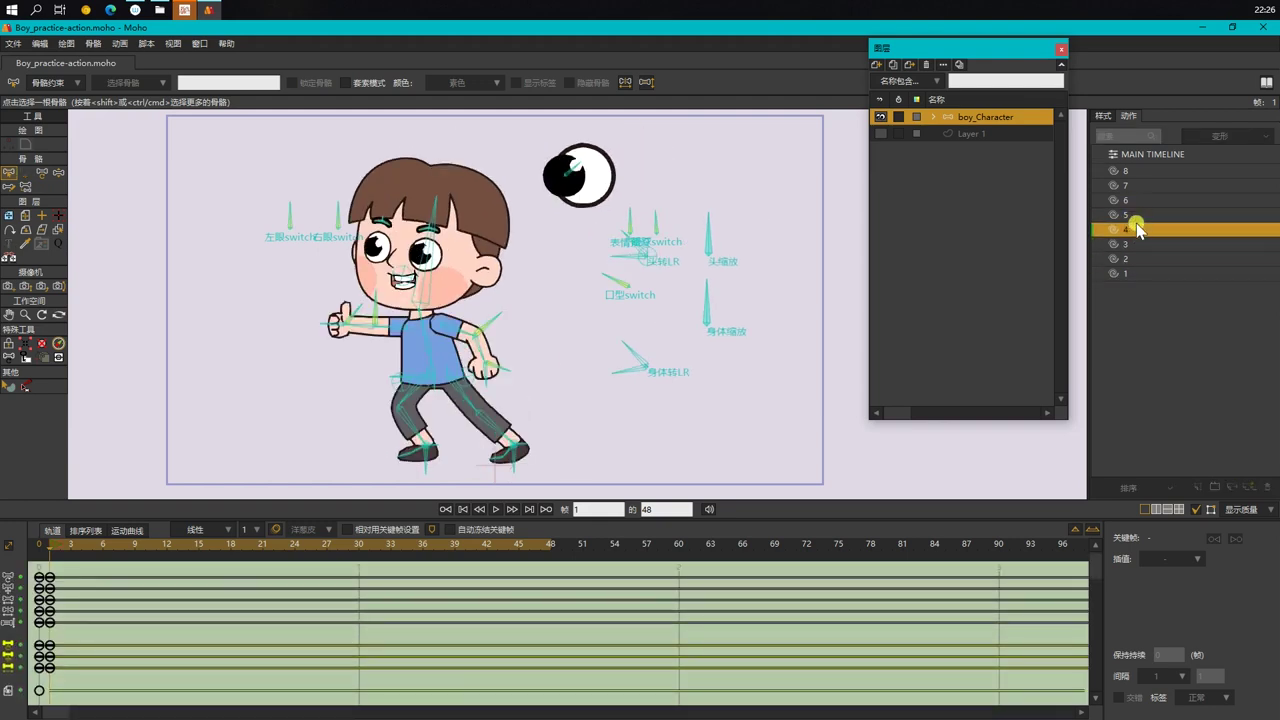
double_click(1128, 215)
double_click(1133, 200)
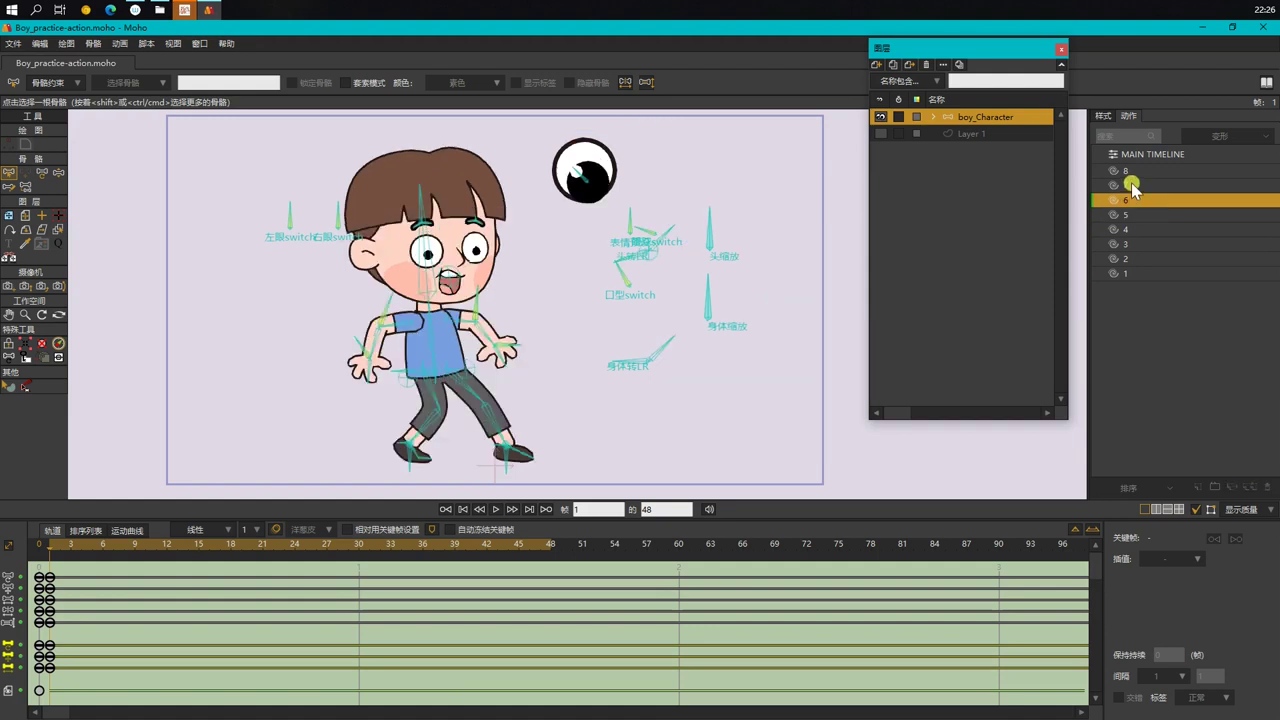
double_click(1131, 185)
double_click(1130, 170)
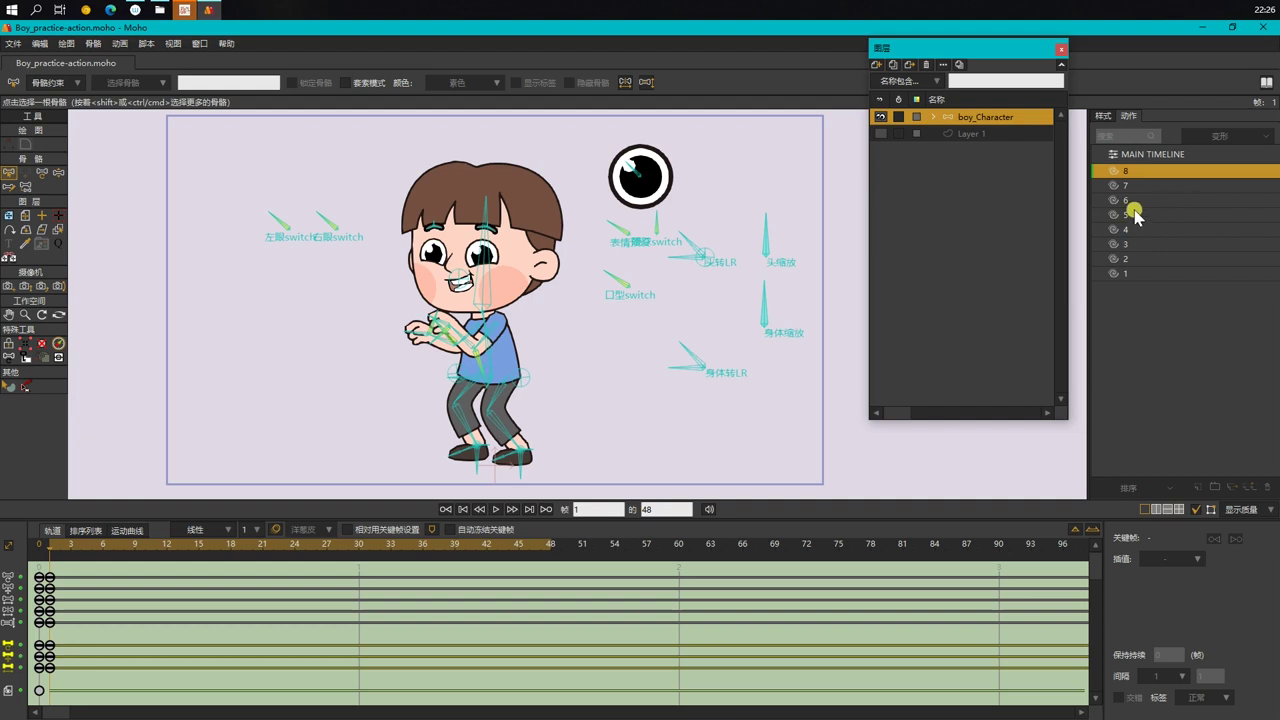
click(1134, 214)
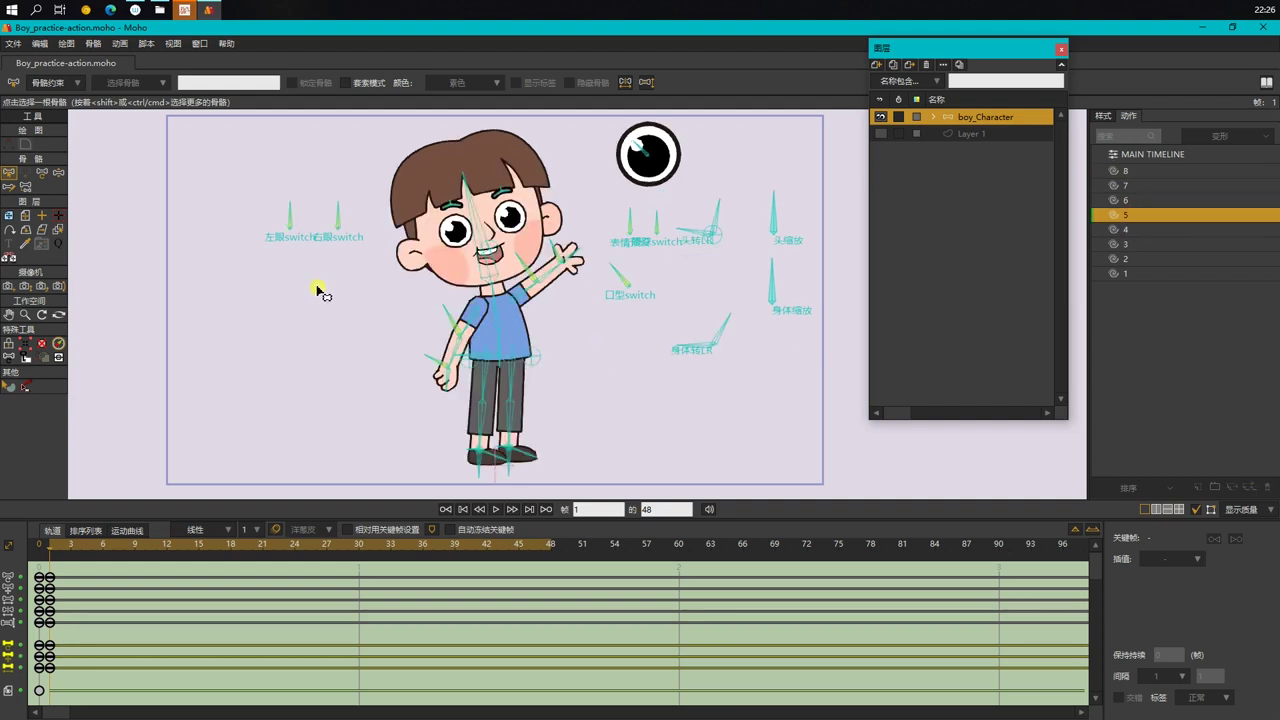
click(1140, 154)
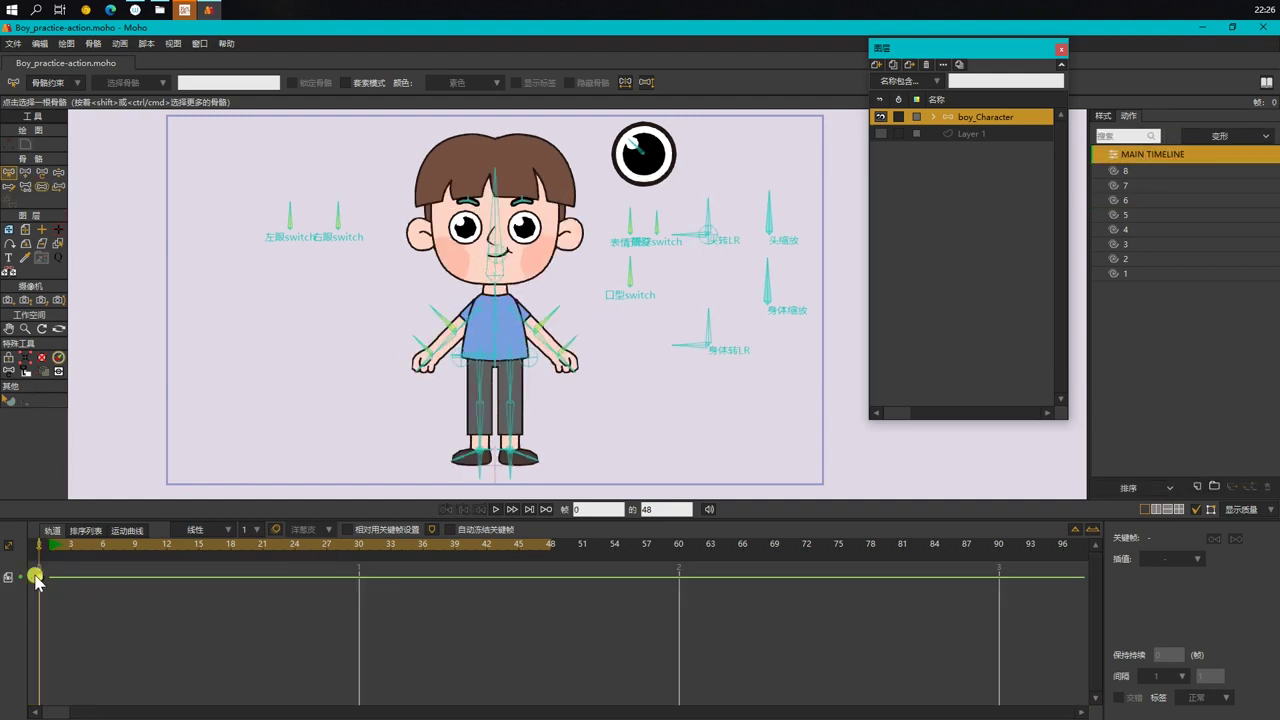
Step: Turn on automatic keyframe freezing at frame 1 and turn the head to the right with the 头转LR control bone
click(50, 545)
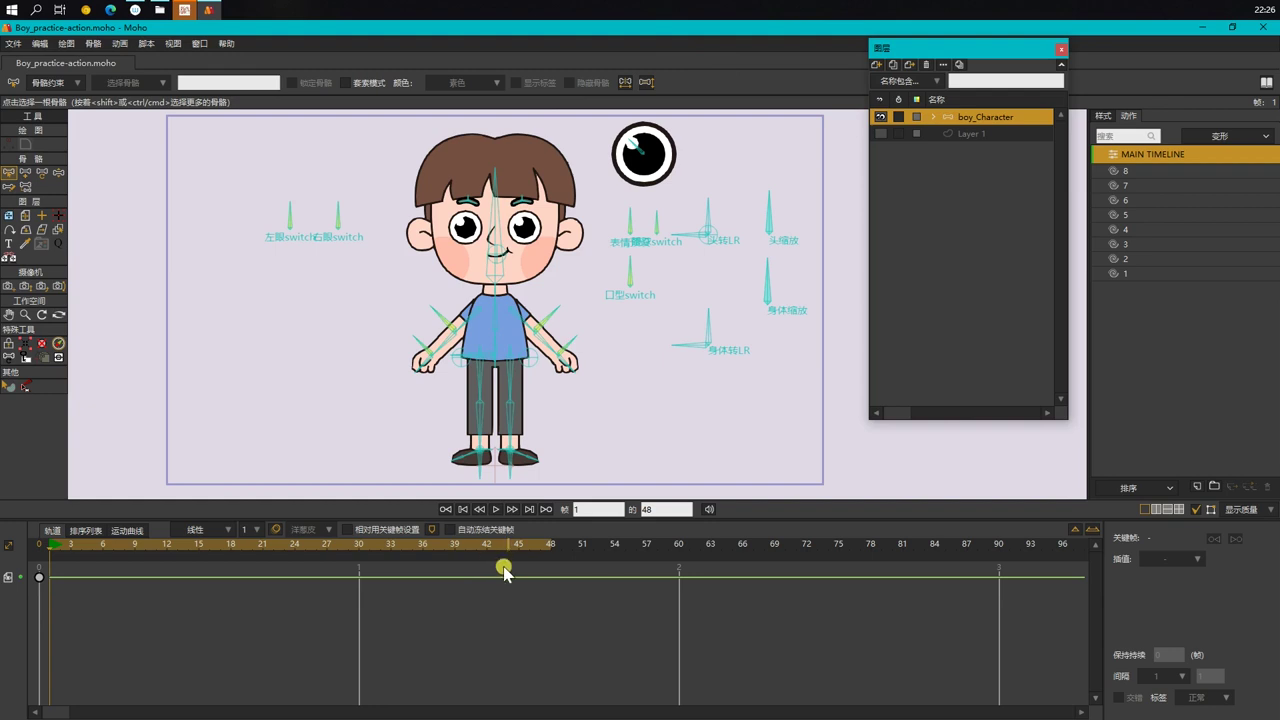
click(481, 532)
key(z)
mouse_move(630, 267)
mouse_down()
mouse_move(613, 268)
mouse_move(627, 263)
mouse_up()
drag(694, 220, 730, 208)
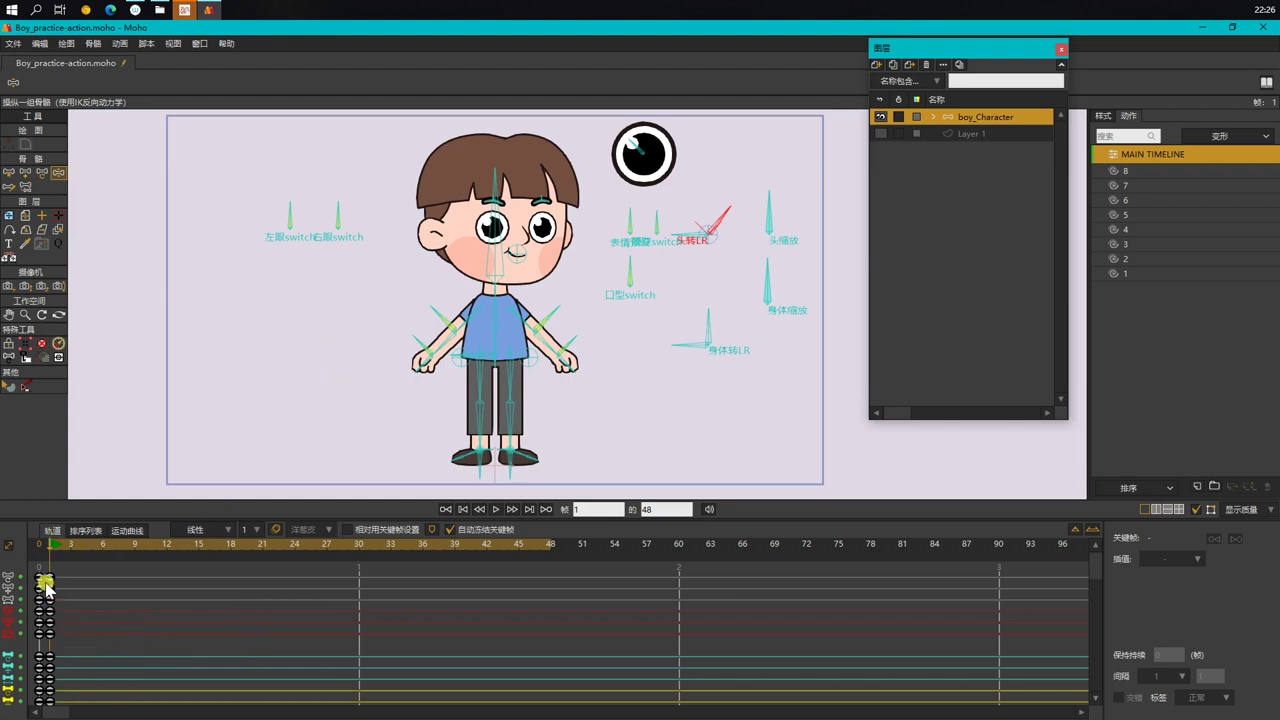
Step: At frame 6, turn the head back to the front with the 头转LR control bone
click(80, 546)
click(448, 531)
drag(723, 217, 714, 220)
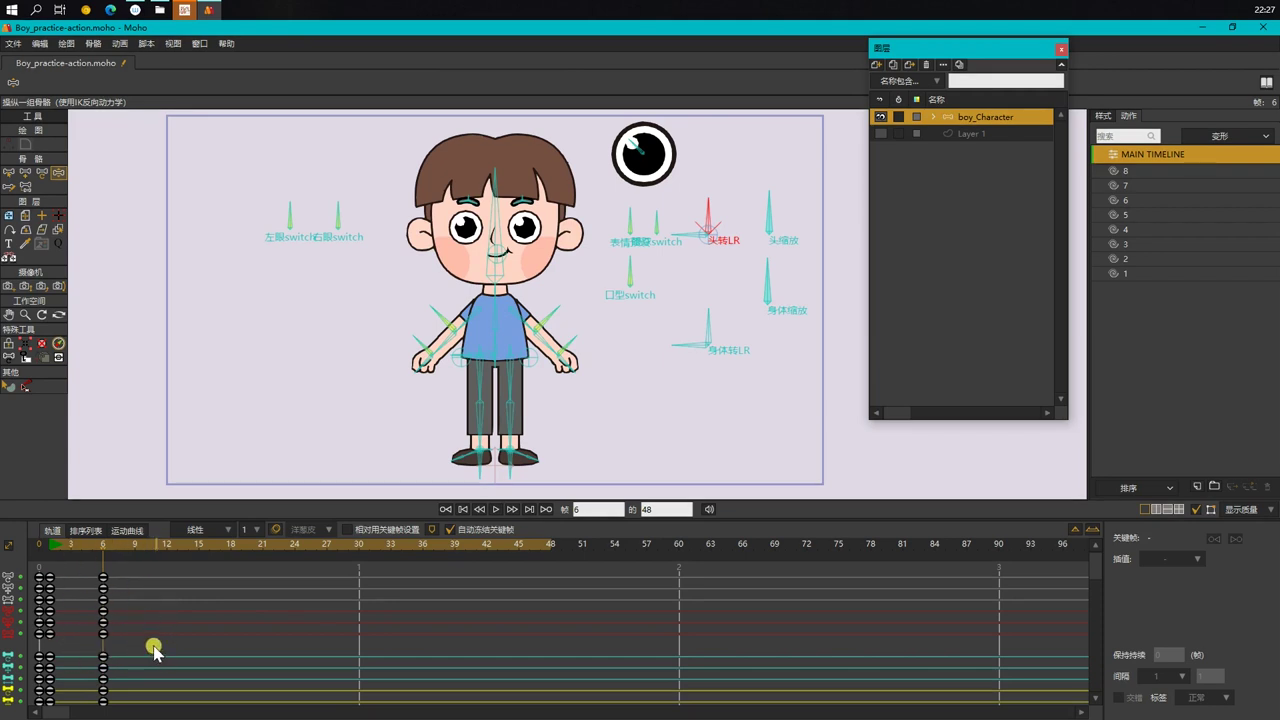
Step: Delete the test keyframes at frames 1 and 6 and turn off automatic keyframe freezing
drag(133, 611, 49, 573)
key(Delete)
click(466, 531)
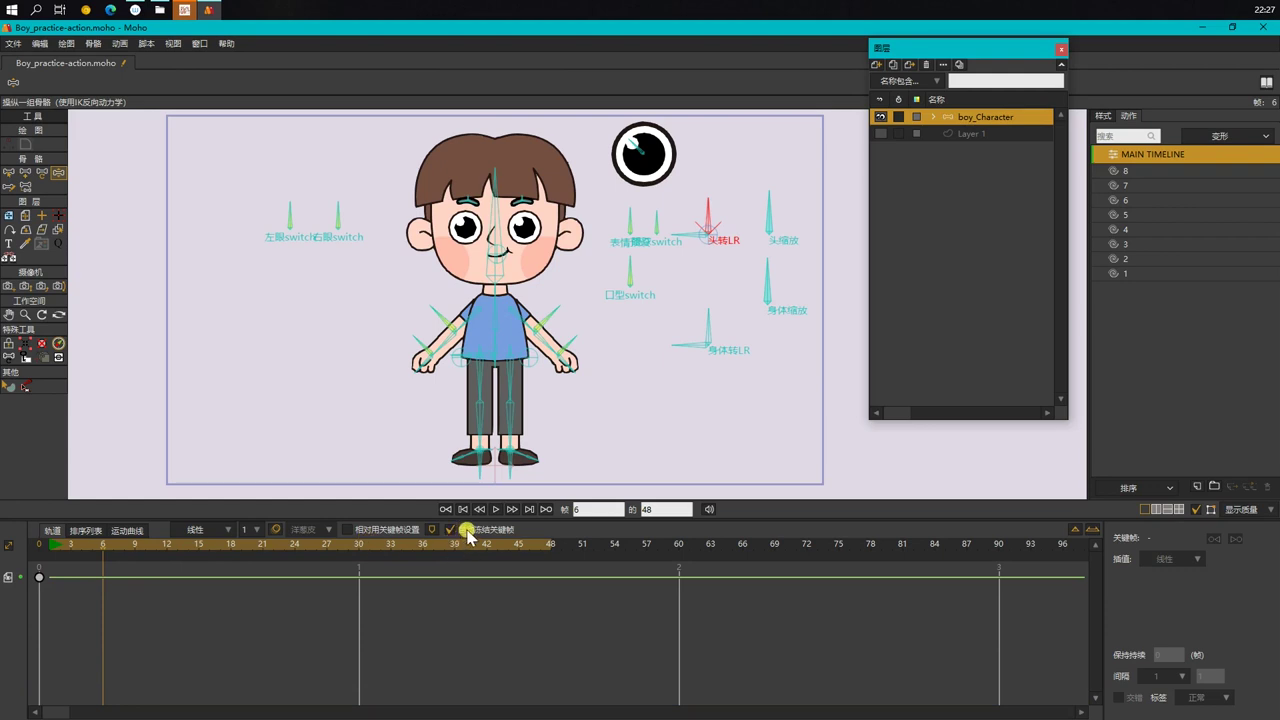
Step: At frame 1, turn the boy's head, body and feet to the right, using the 头转LR and 身体转LR control bones
click(50, 545)
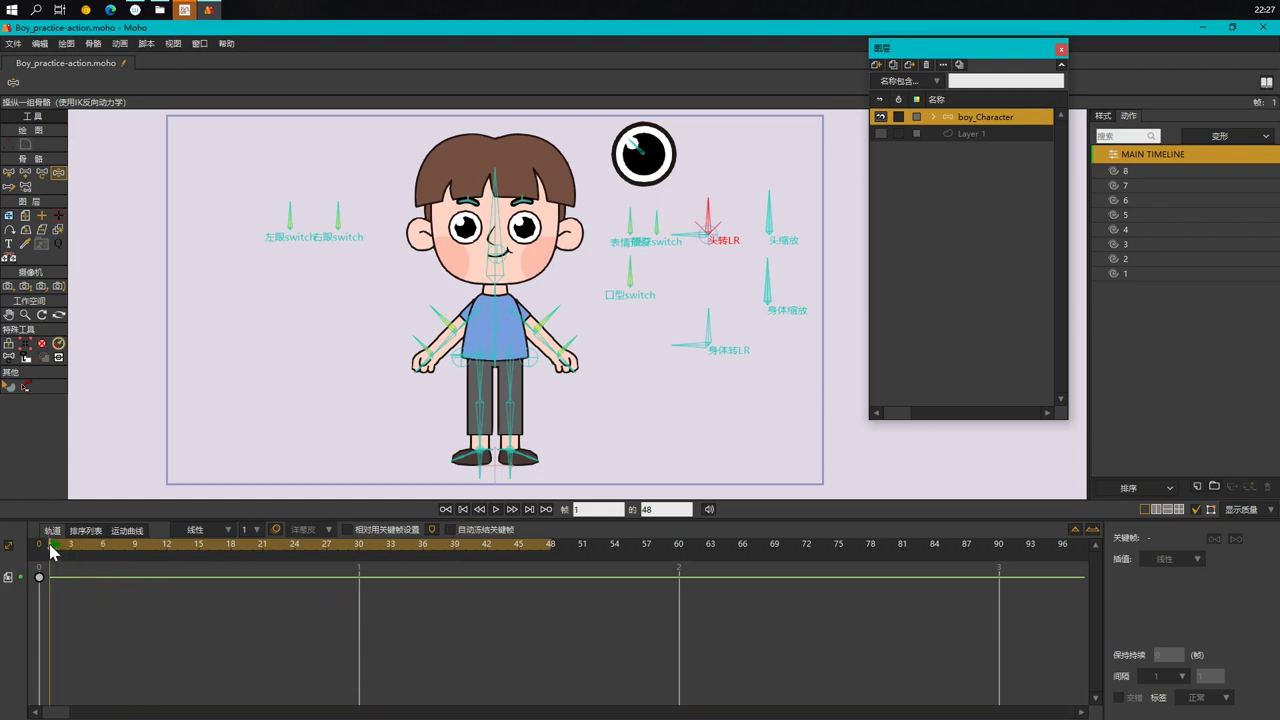
scroll(718, 233, up, 2)
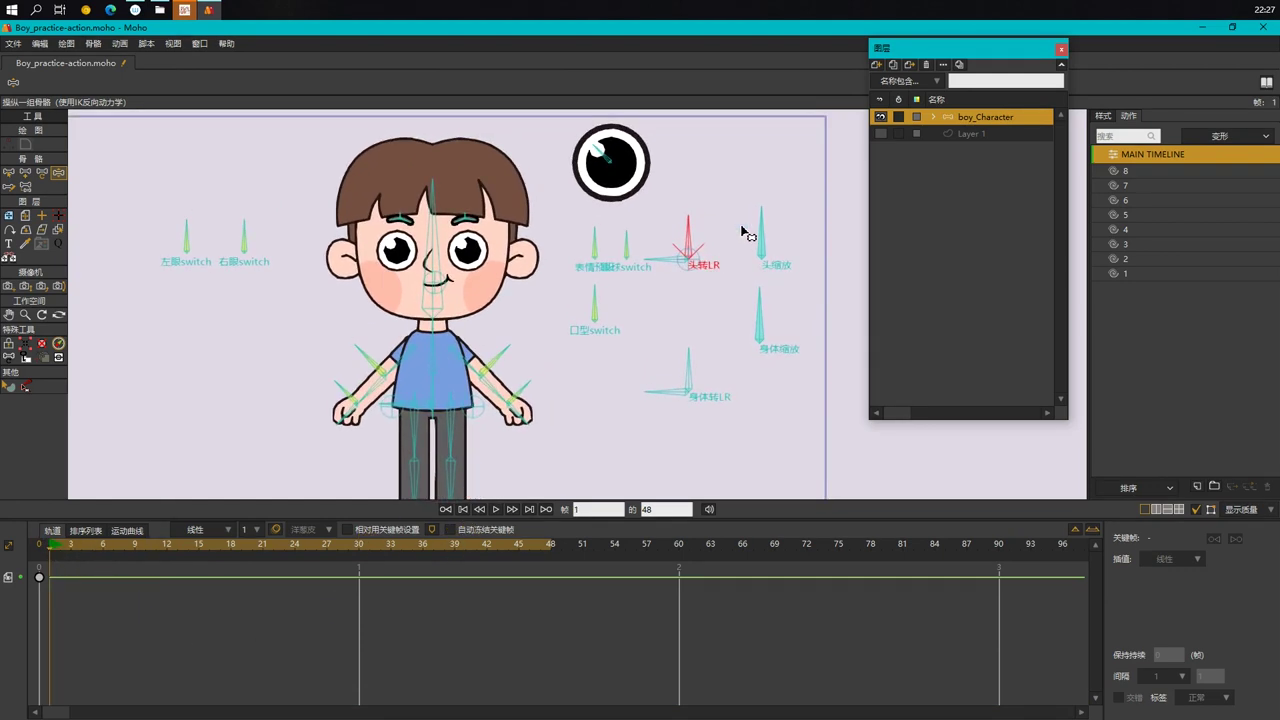
drag(686, 226, 742, 236)
drag(688, 358, 664, 306)
click(410, 438)
key(t)
click(614, 85)
Step: Pose both arm bones so the arms hang down beside the turned body at frame 1
key(z)
drag(340, 260, 401, 291)
scroll(400, 273, up, 4)
click(281, 385)
drag(545, 325, 465, 305)
drag(370, 287, 375, 289)
drag(327, 442, 340, 440)
Step: Move the eye control bone inside the eye-shaped controller so that the gaze shifts to the right
key(t)
click(390, 254)
scroll(389, 251, down, 4)
drag(580, 205, 527, 420)
drag(638, 208, 663, 211)
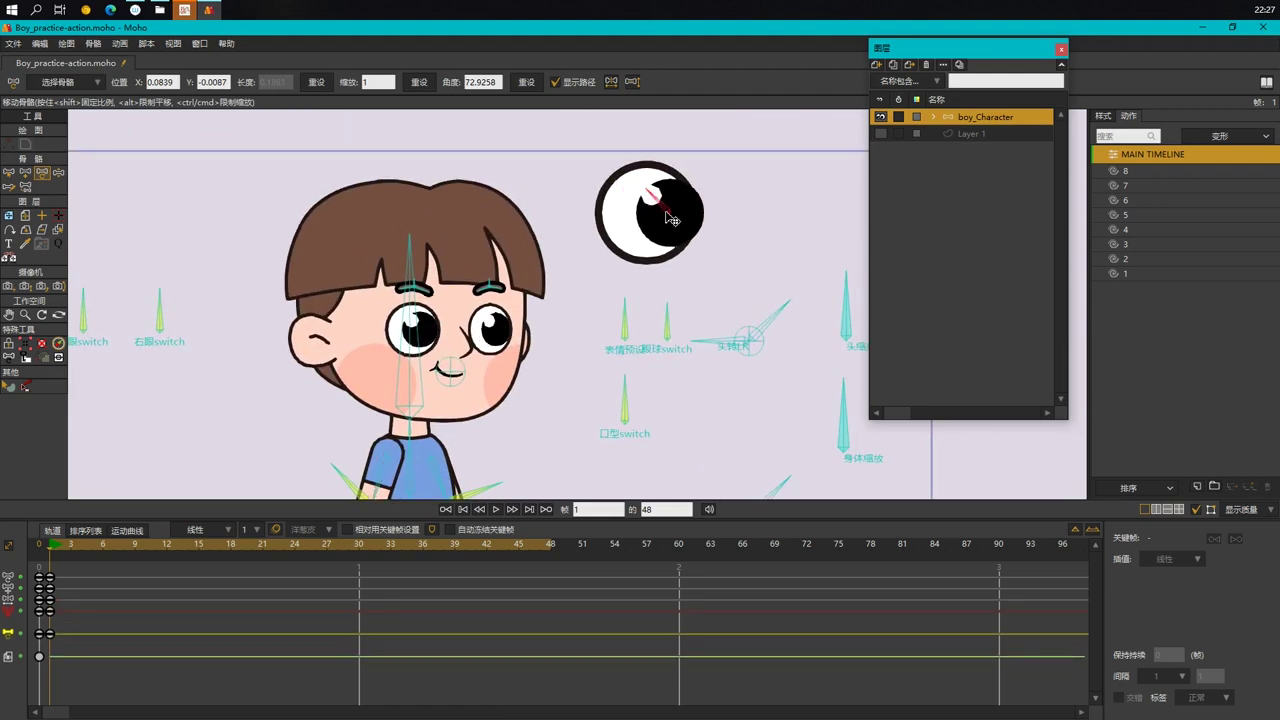
scroll(655, 276, down, 3)
scroll(657, 280, down, 3)
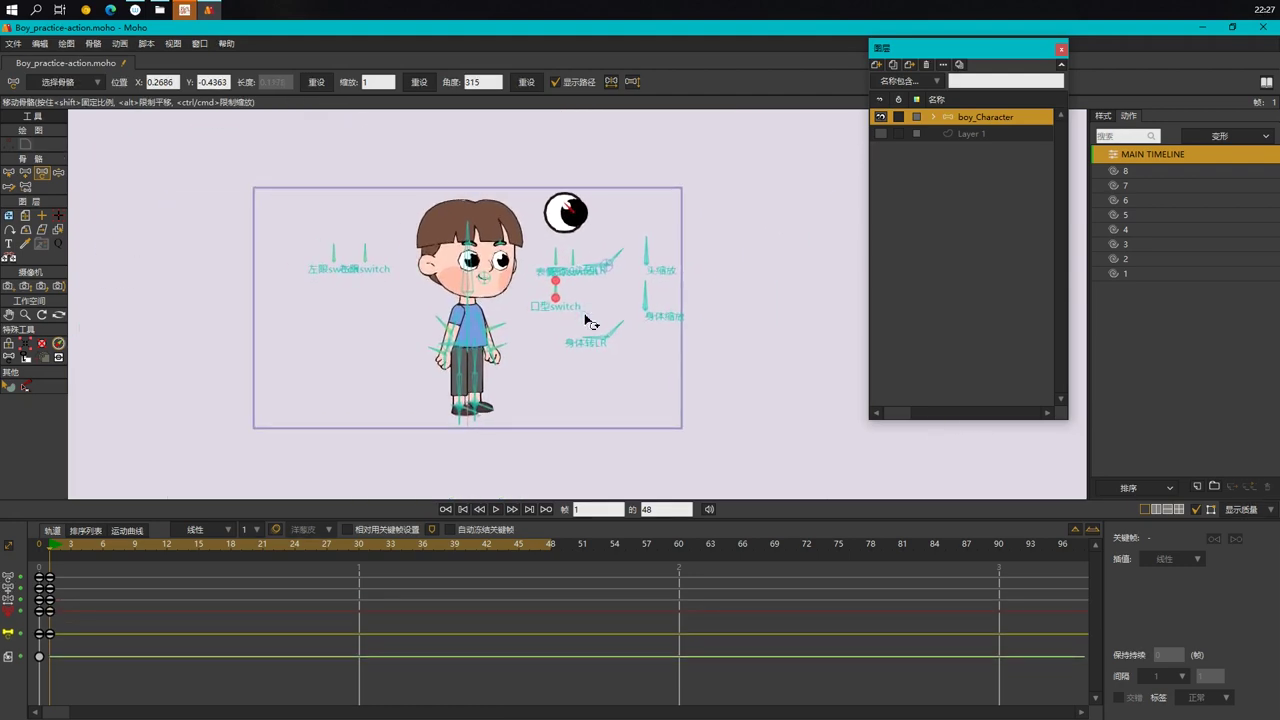
Step: Select the eye control bone and examine its keyframe channels at frame 1 in the timeline
click(500, 472)
key(b)
click(570, 213)
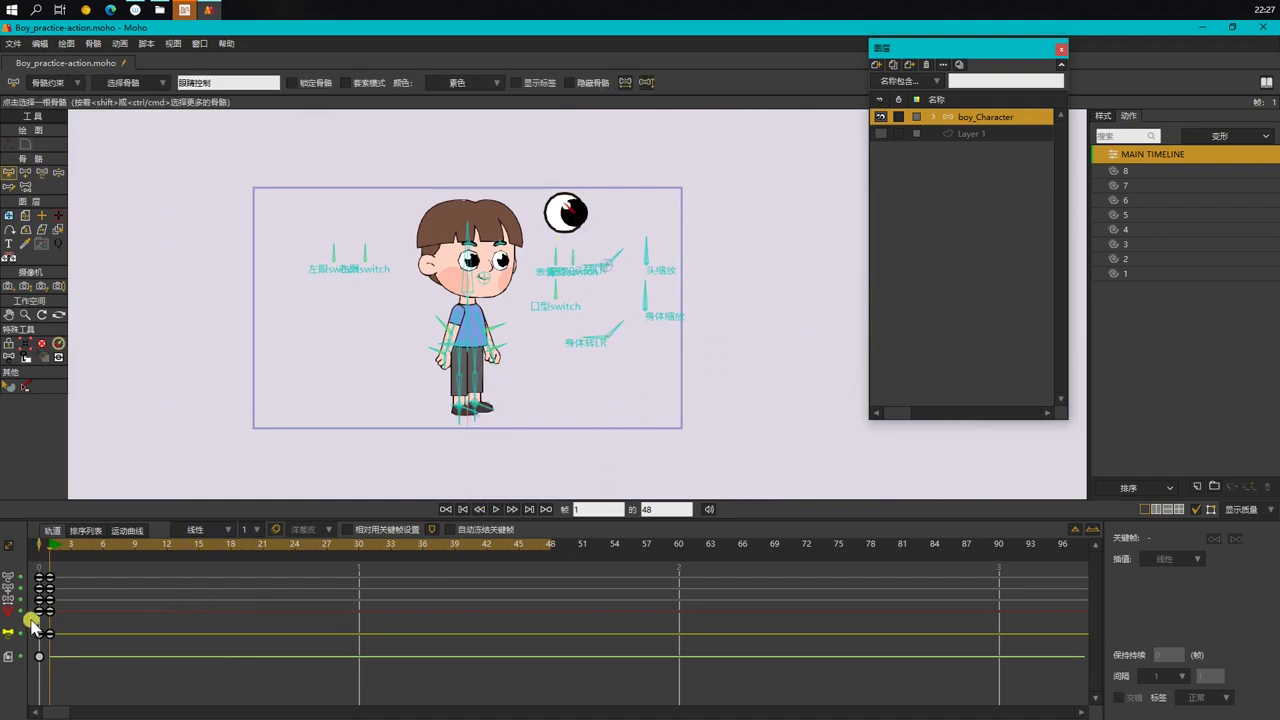
scroll(571, 209, up, 5)
drag(584, 214, 556, 211)
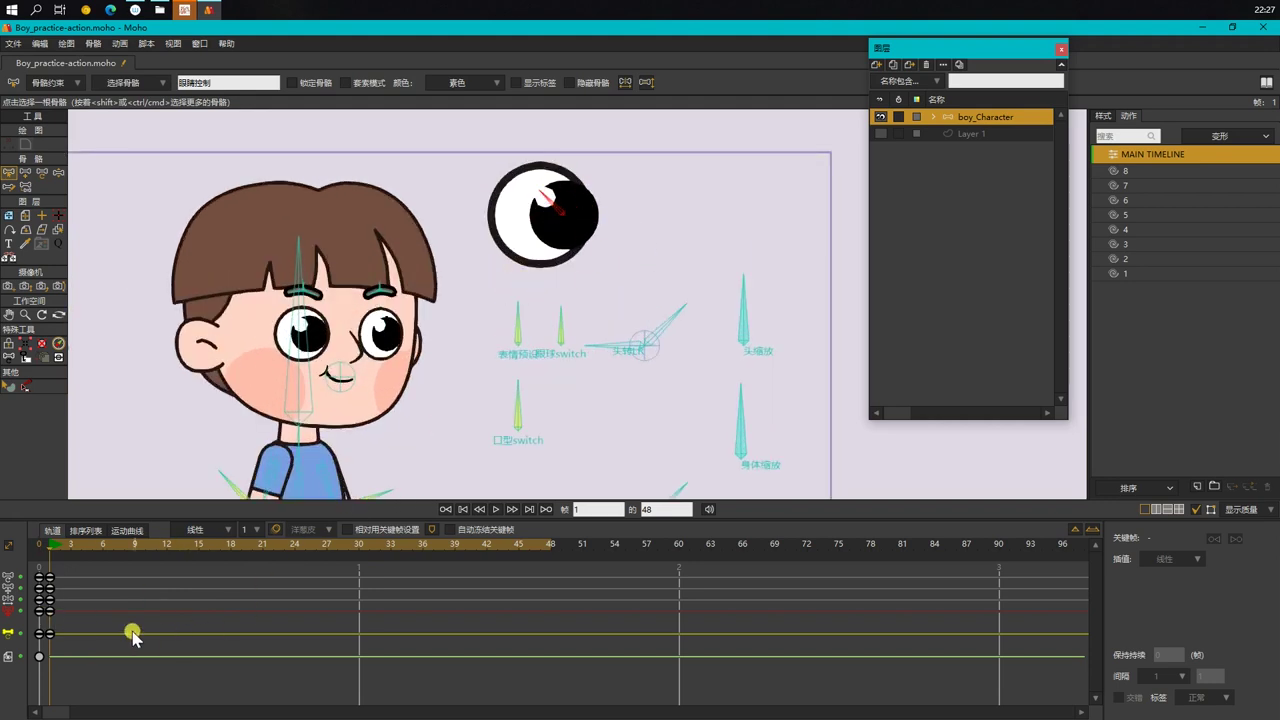
click(51, 612)
click(108, 626)
Step: Select the 头转LR bone and the 头 bone in turn and examine the keyframe channels of each
click(671, 328)
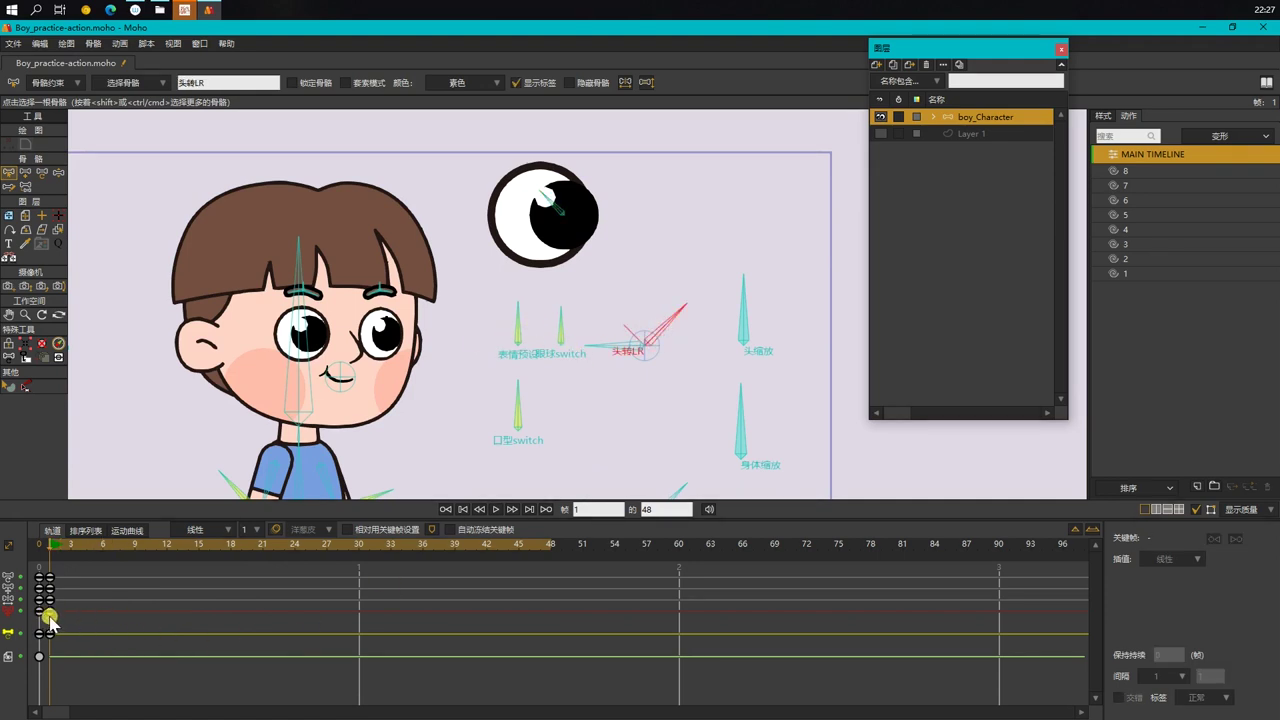
drag(392, 416, 422, 356)
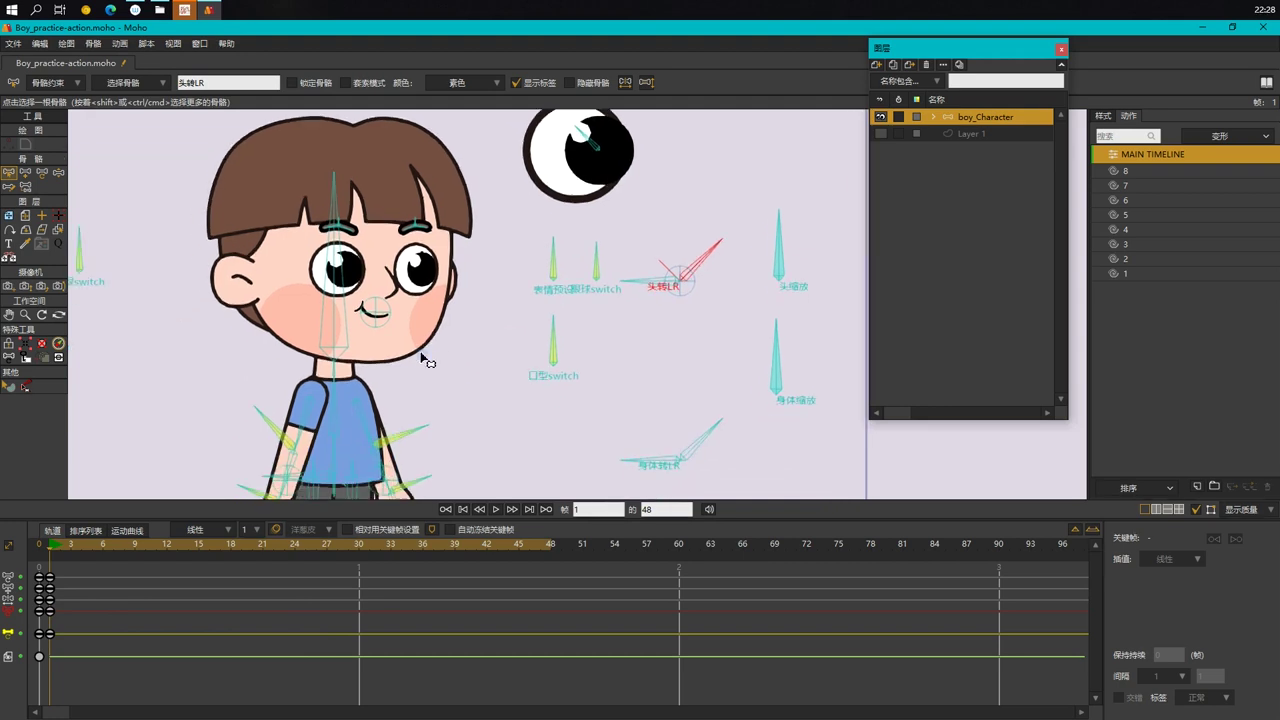
click(331, 316)
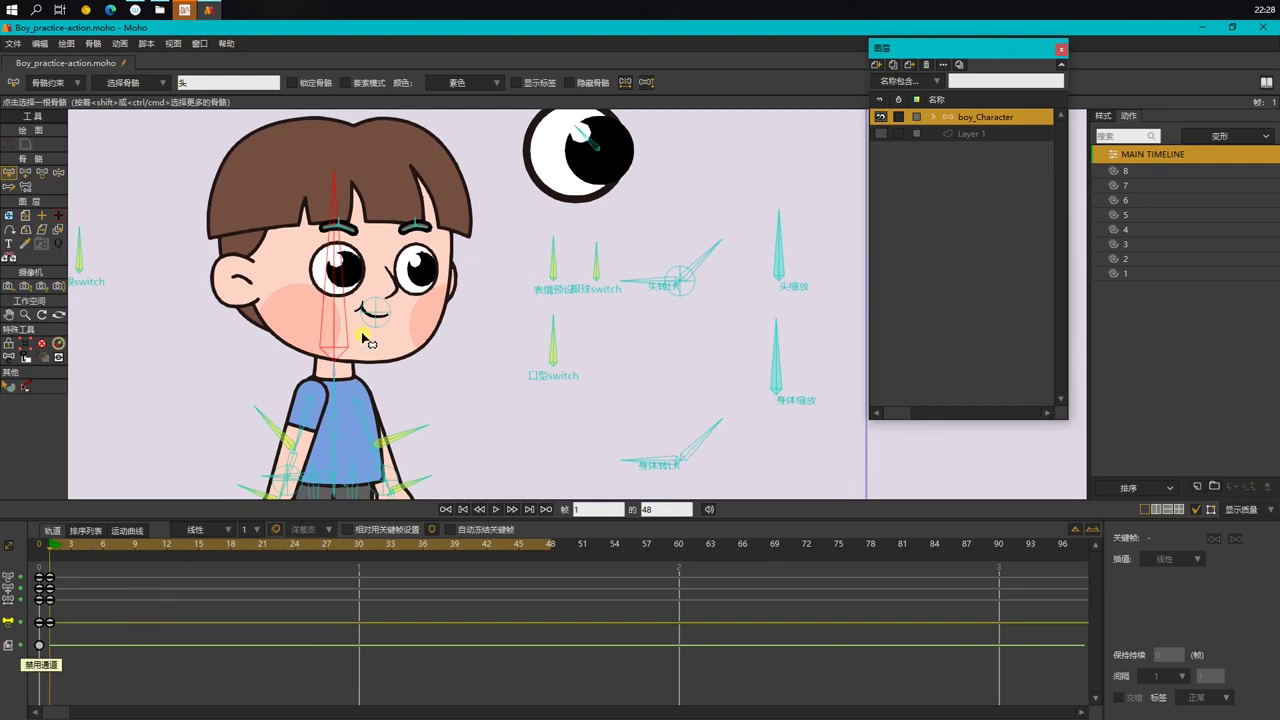
scroll(362, 355, down, 1)
drag(478, 404, 551, 349)
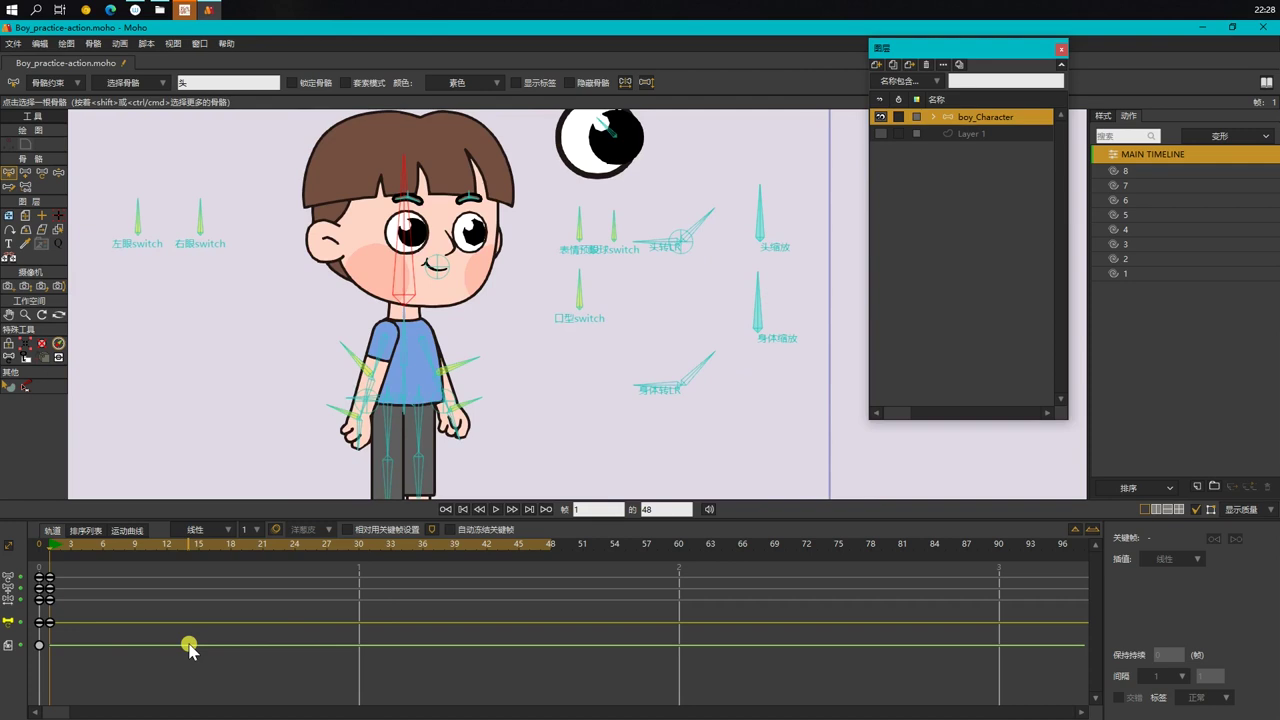
Step: Select the 左眼switch bone, the 右眼switch bone and the remaining control bones in turn to examine their keyframes
scroll(189, 646, up, 5)
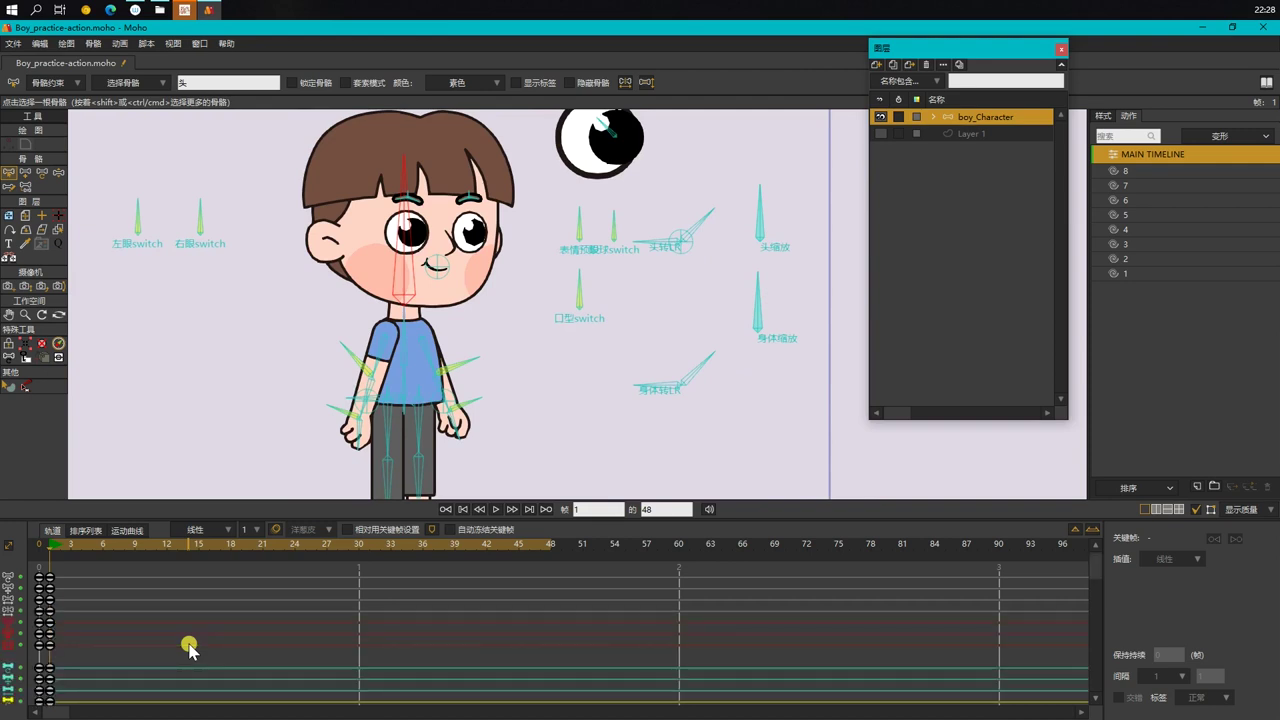
drag(100, 176, 180, 268)
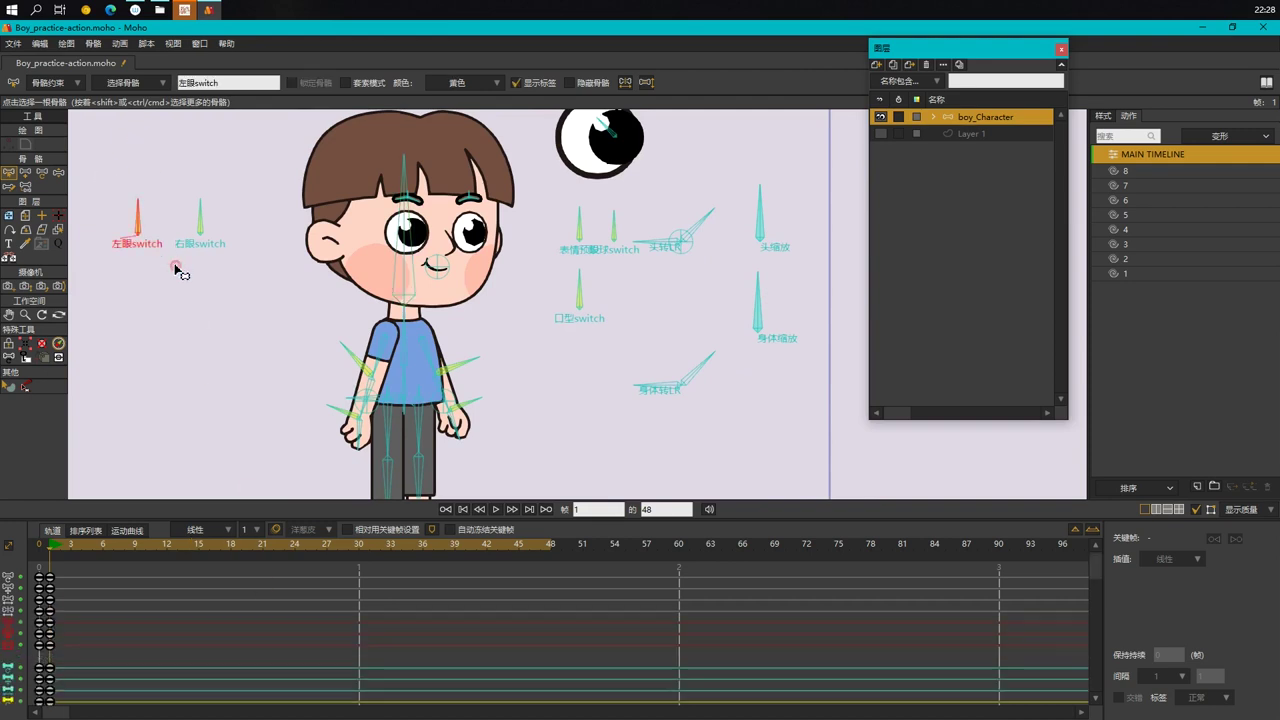
drag(180, 186, 229, 286)
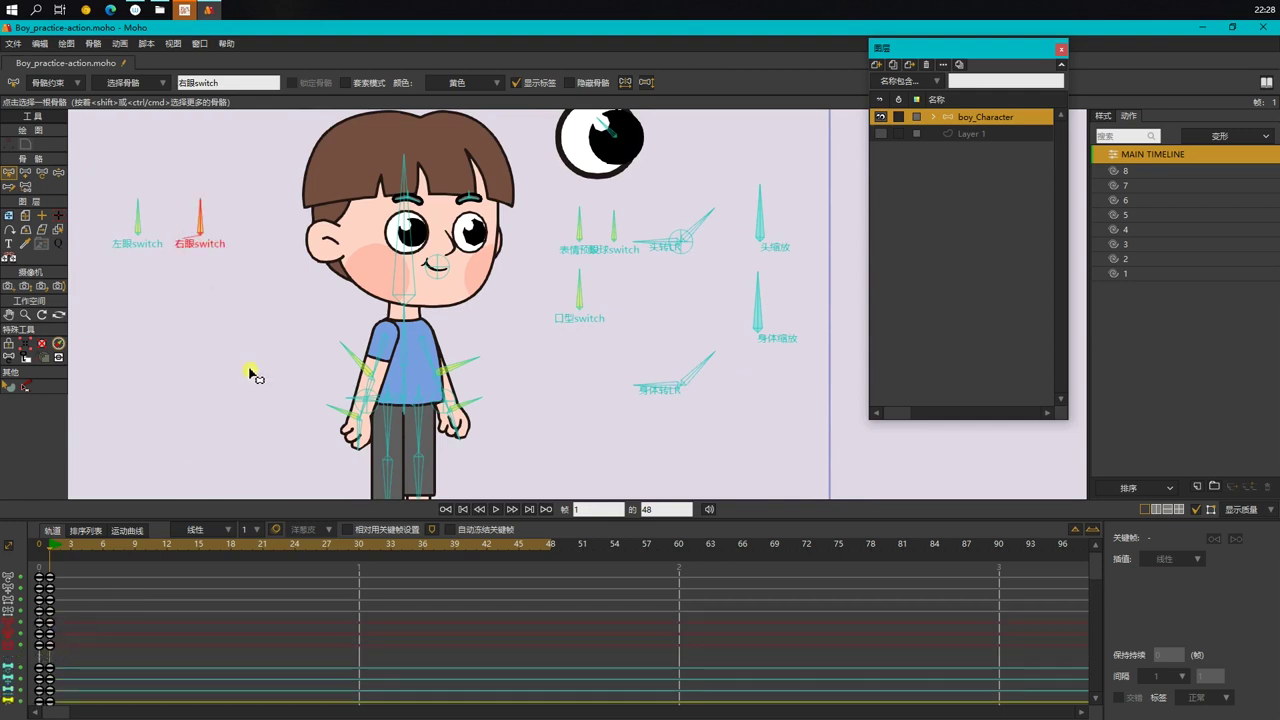
drag(548, 200, 800, 414)
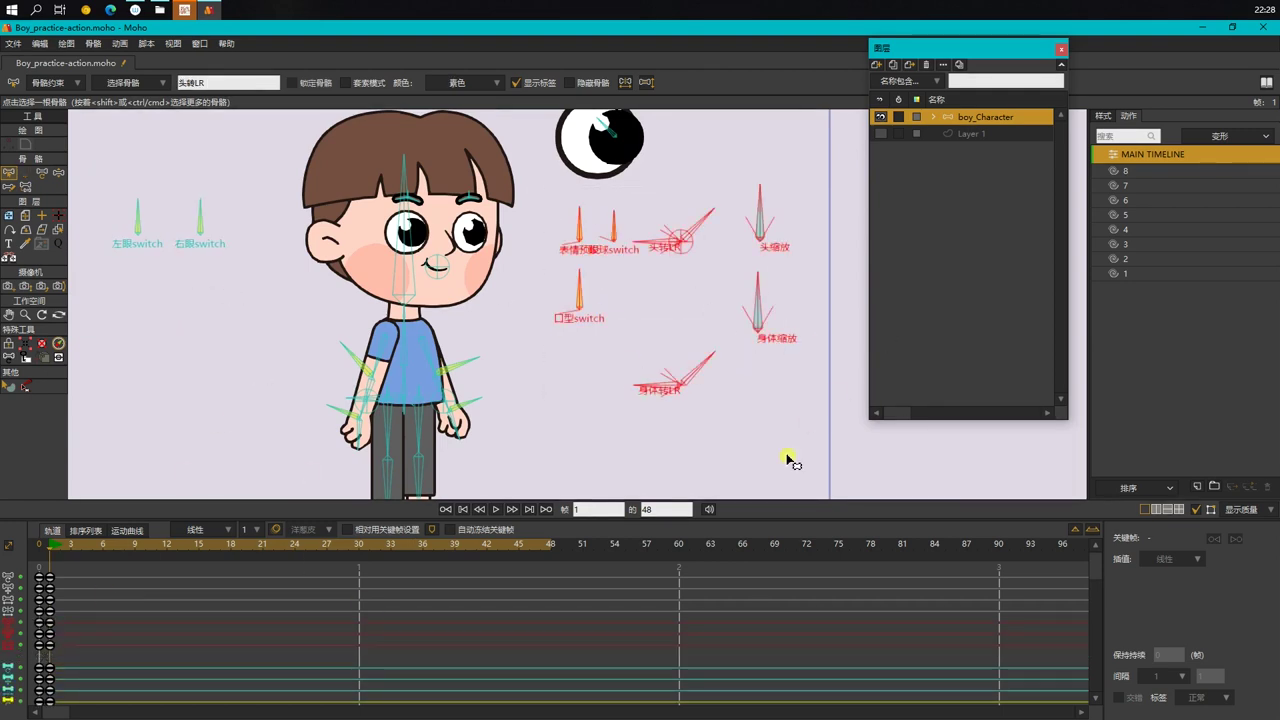
scroll(545, 336, down, 3)
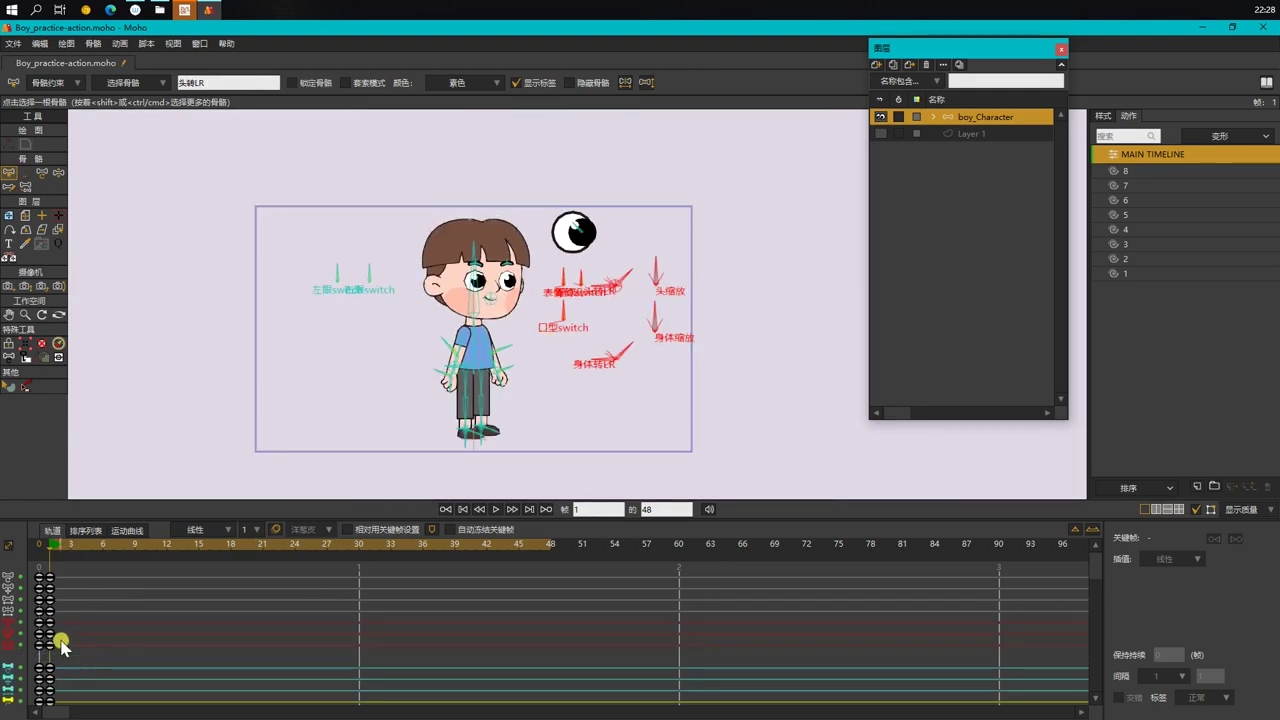
click(196, 637)
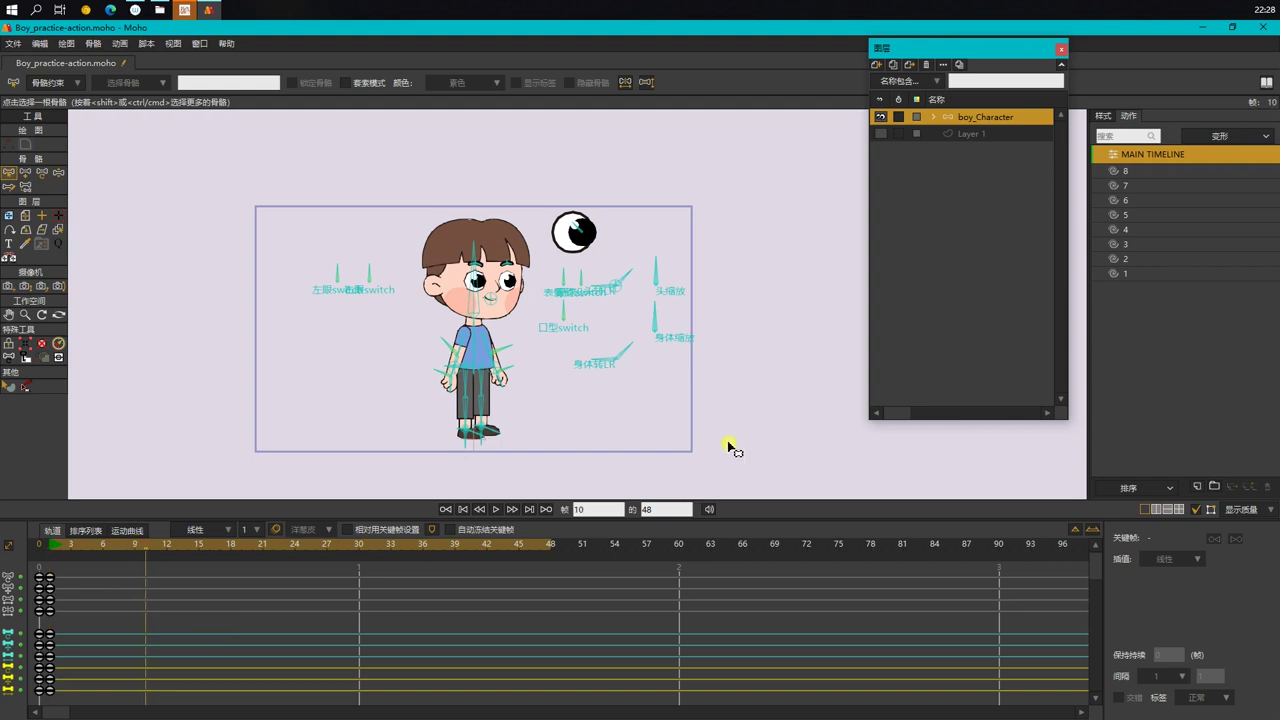
Step: Insert a copy of action 5 into the main timeline at frame 10
click(1128, 214)
right_click(1129, 216)
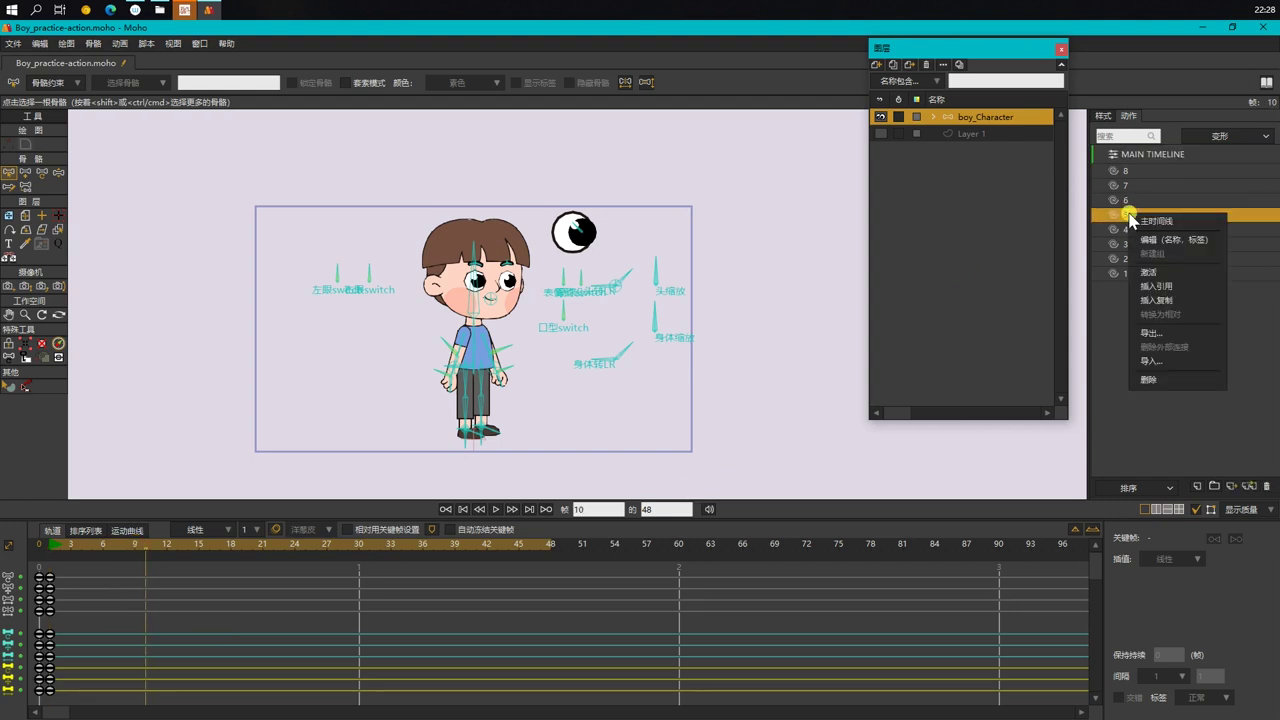
click(1156, 300)
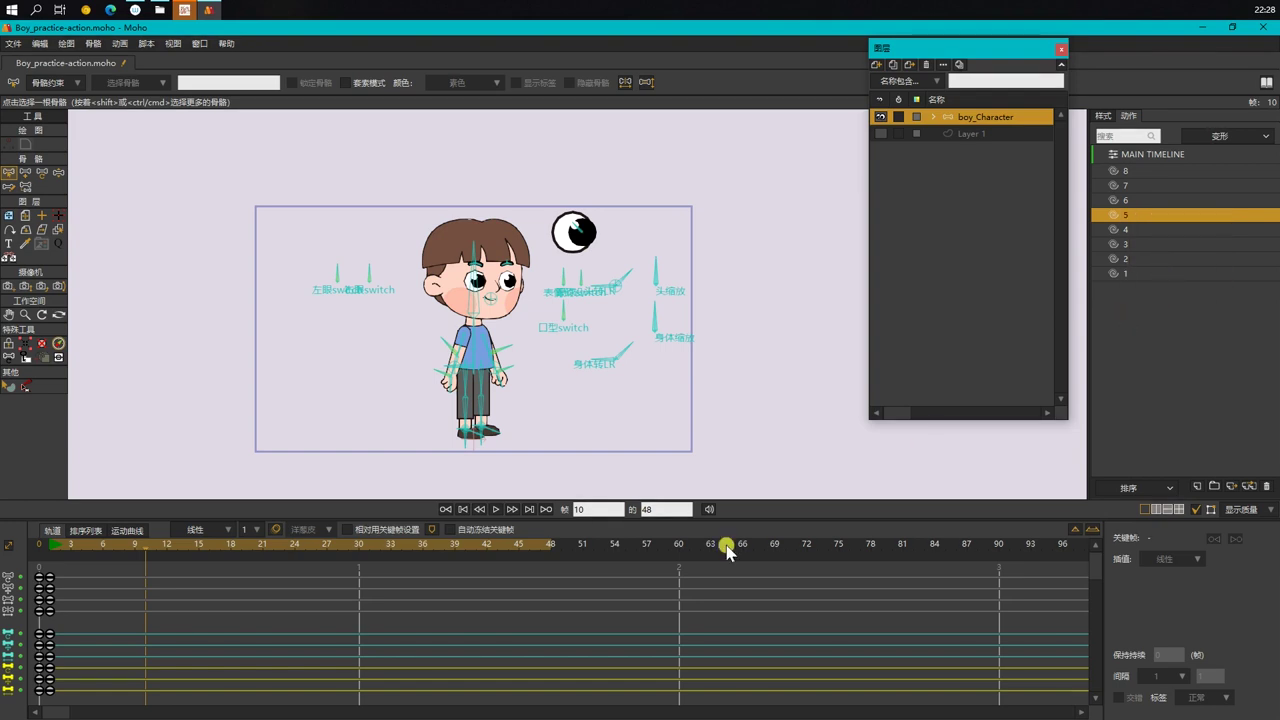
Step: Play the animation from frame 1 several times to check the transition into the inserted action's pose
click(52, 546)
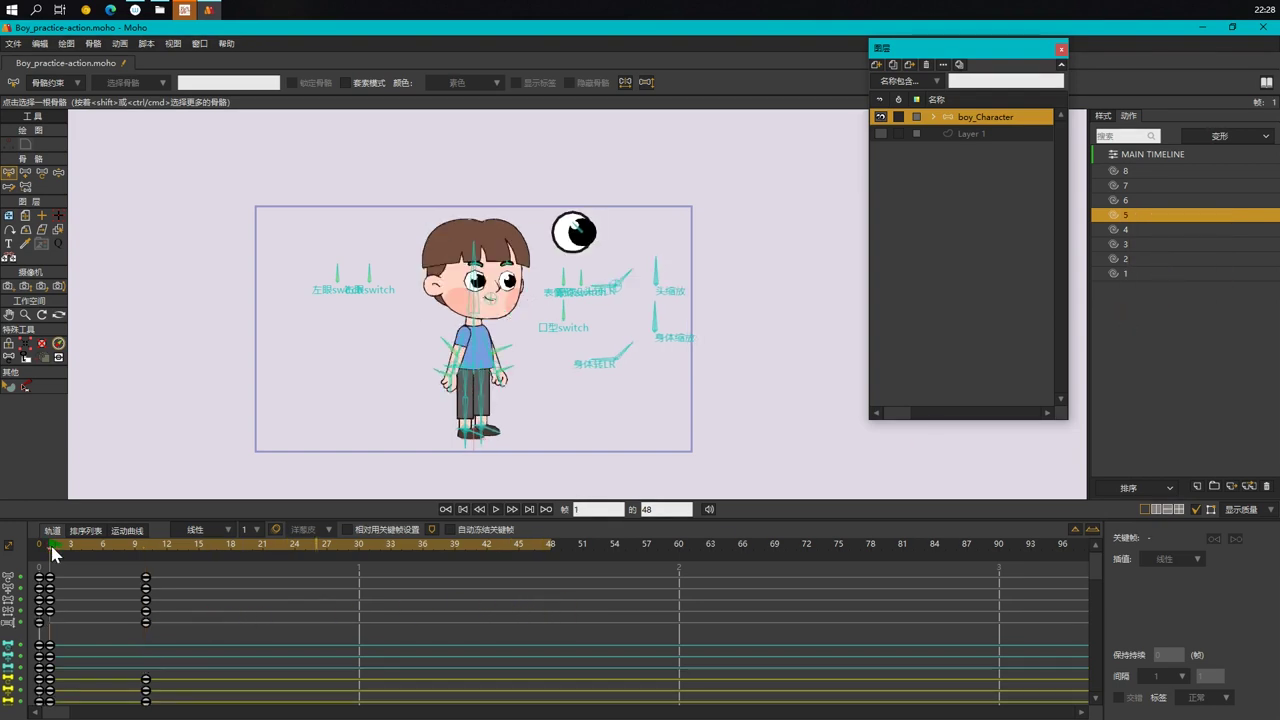
key(space)
key(space)
click(54, 545)
click(197, 606)
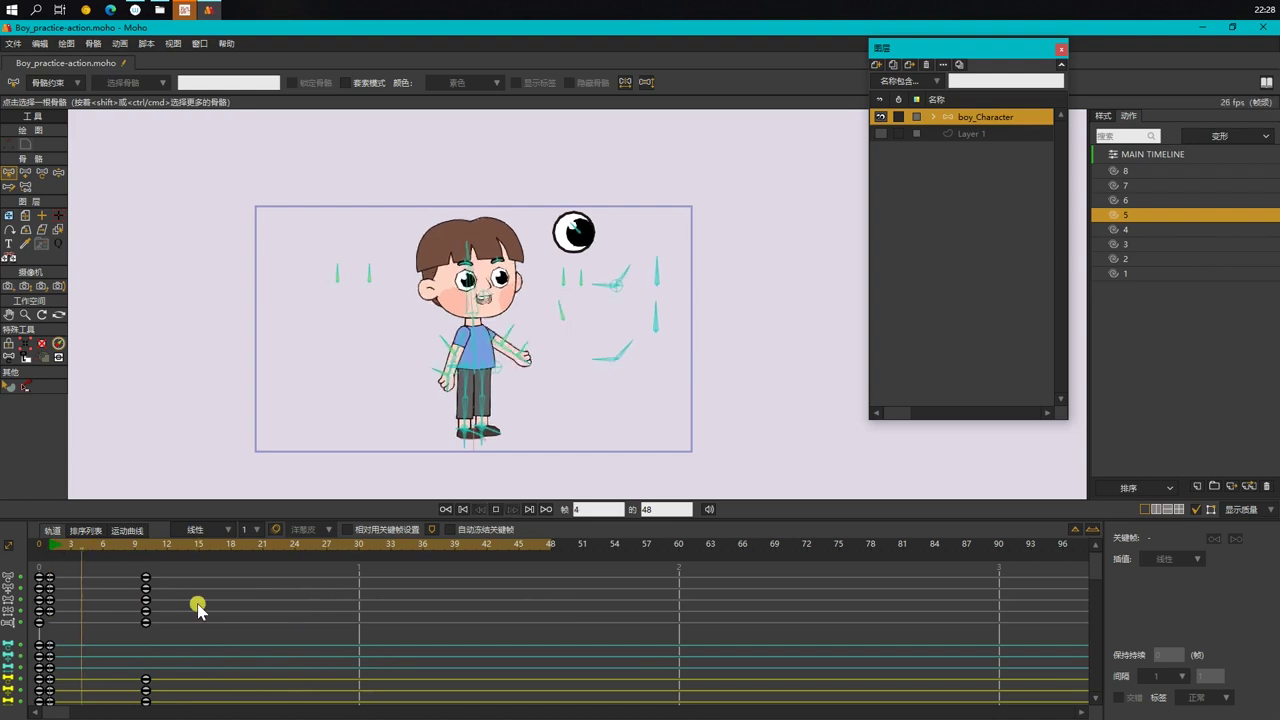
click(51, 550)
key(space)
key(space)
Step: Replay the animation from frame 1 to check how the feet move, and go to frame 10
scroll(488, 420, up, 5)
scroll(490, 405, up, 2)
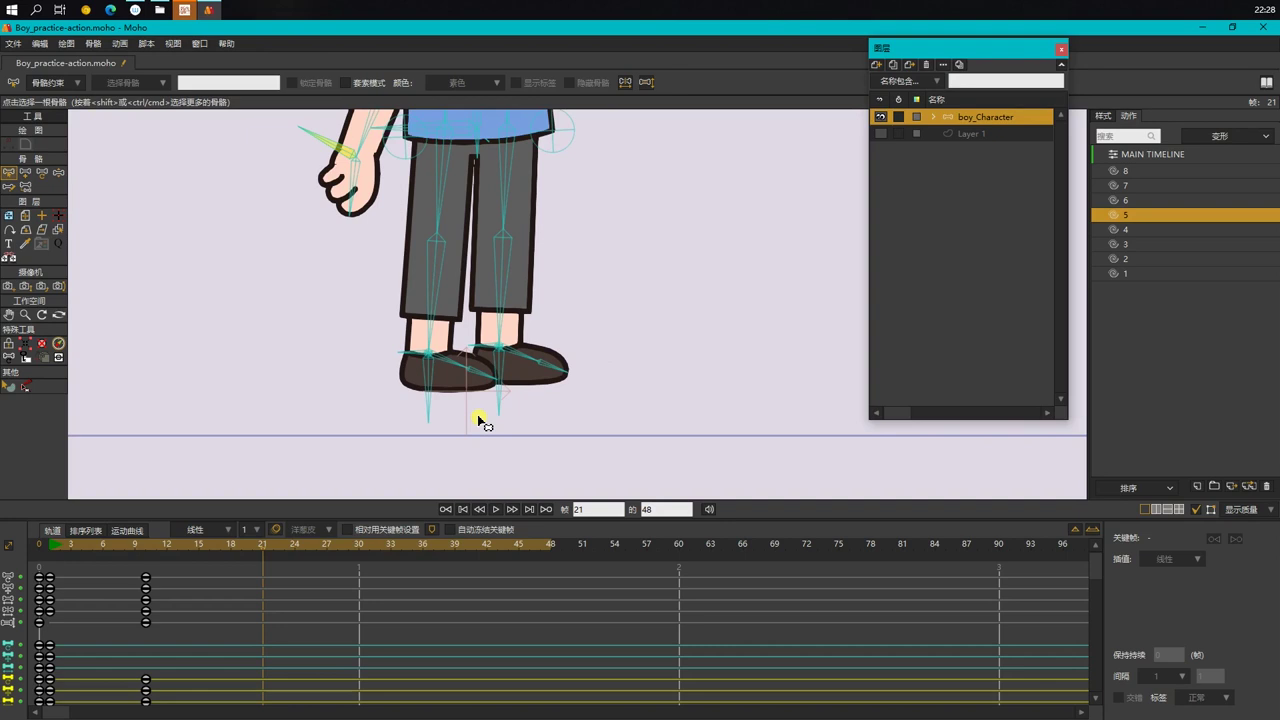
click(51, 545)
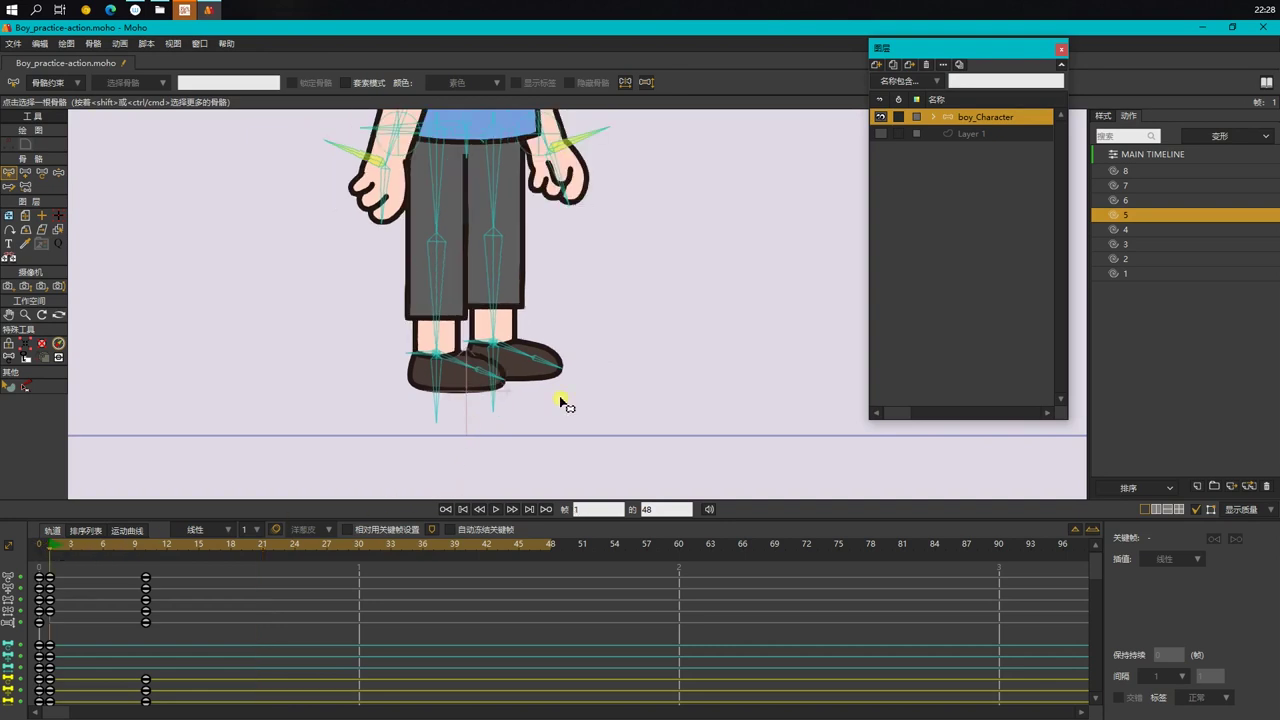
scroll(440, 368, up, 2)
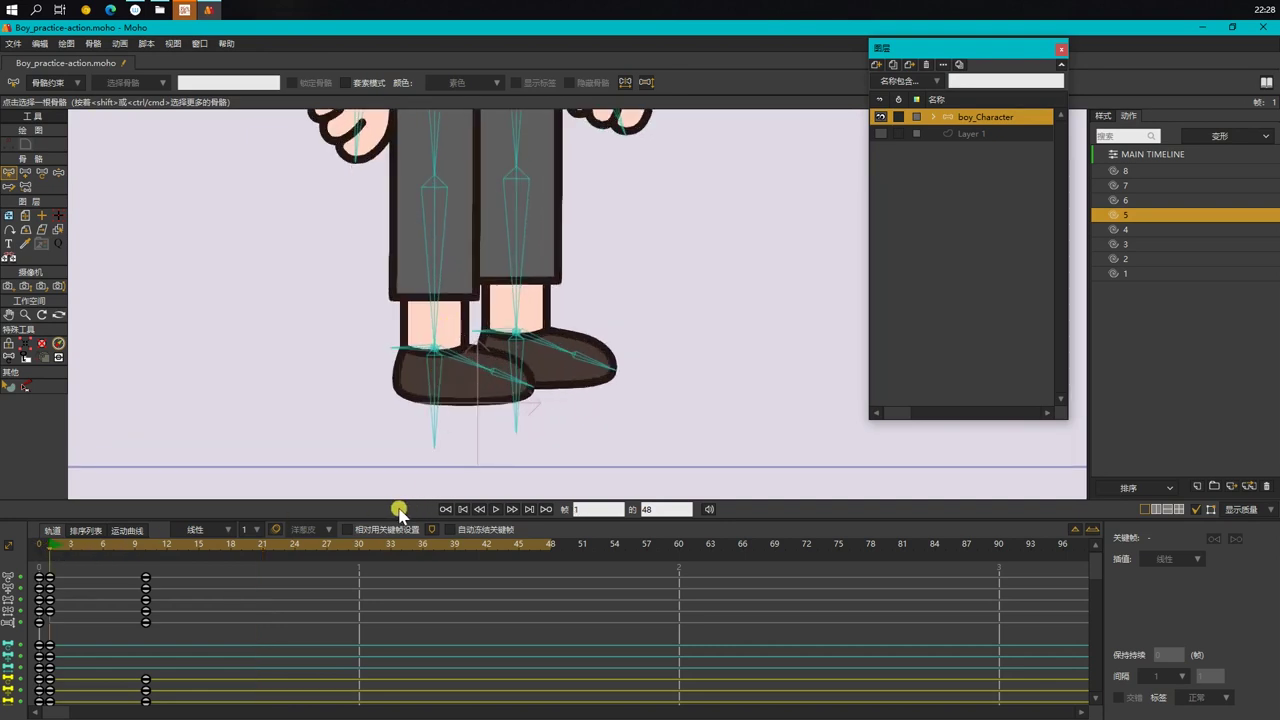
key(space)
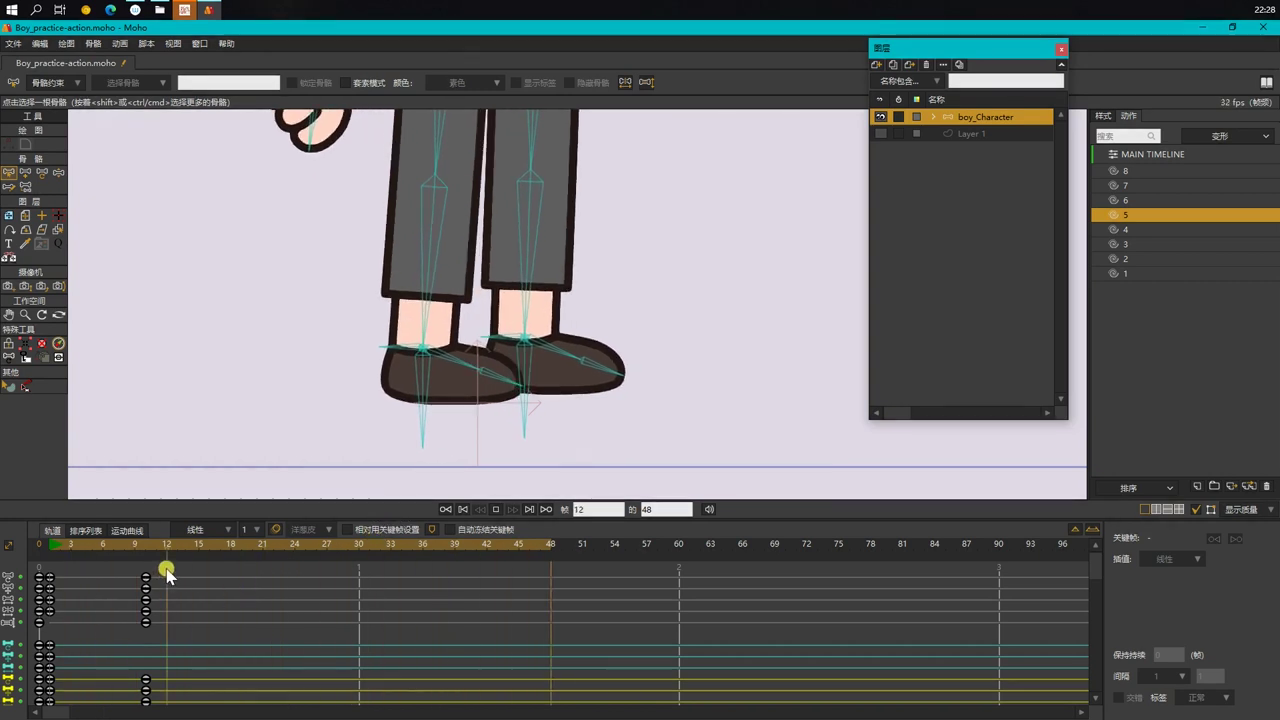
click(145, 546)
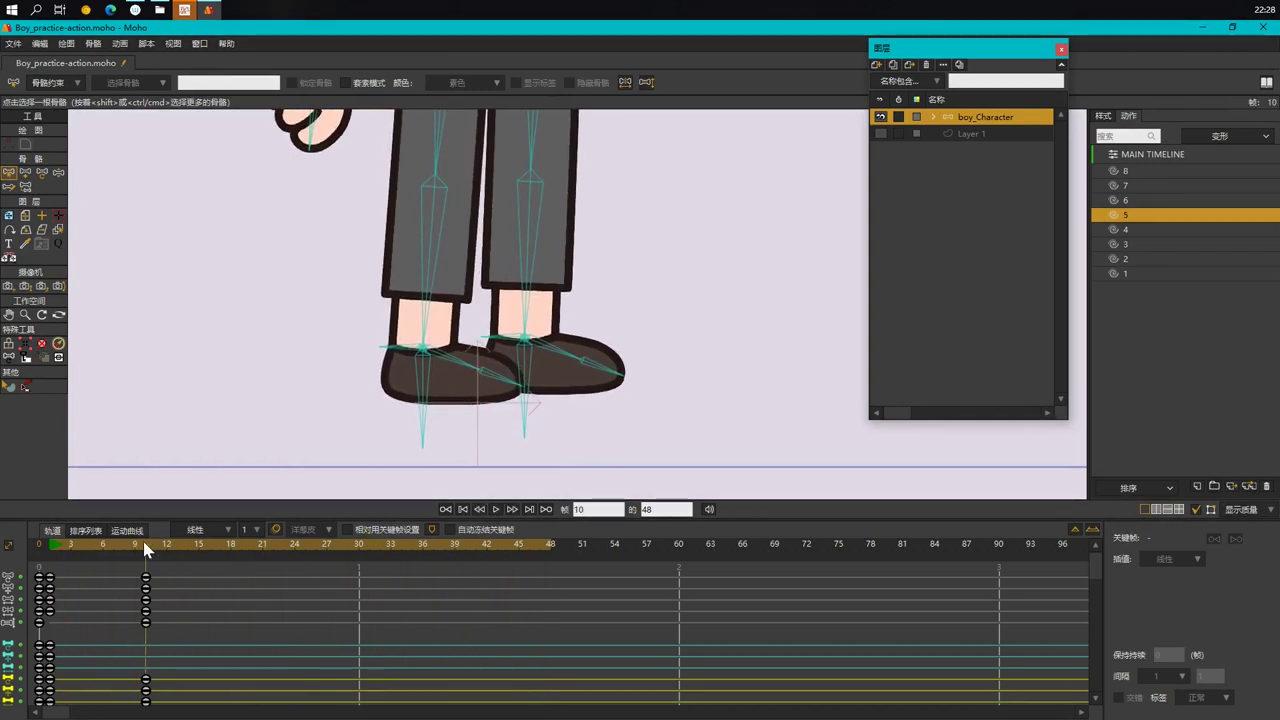
Step: Select both foot target bones and root bone B1 at frame 10, and show an onion skin of frame 1
scroll(491, 380, down, 4)
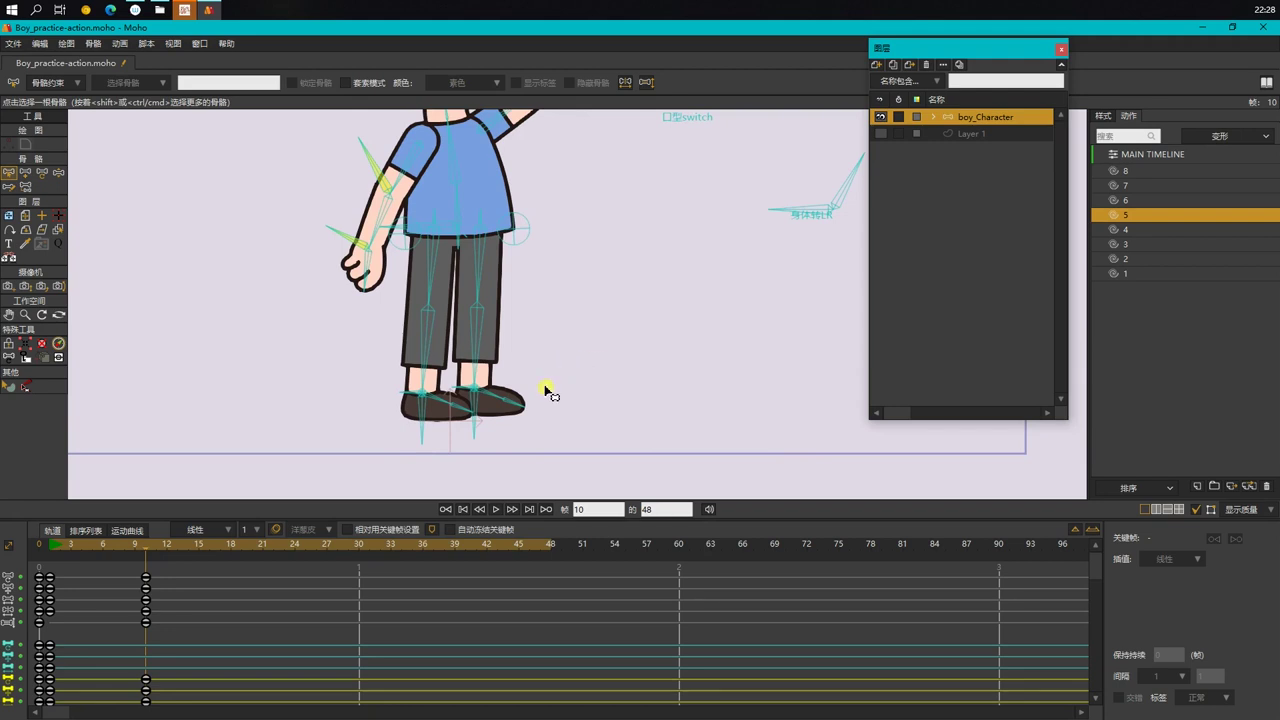
click(421, 423)
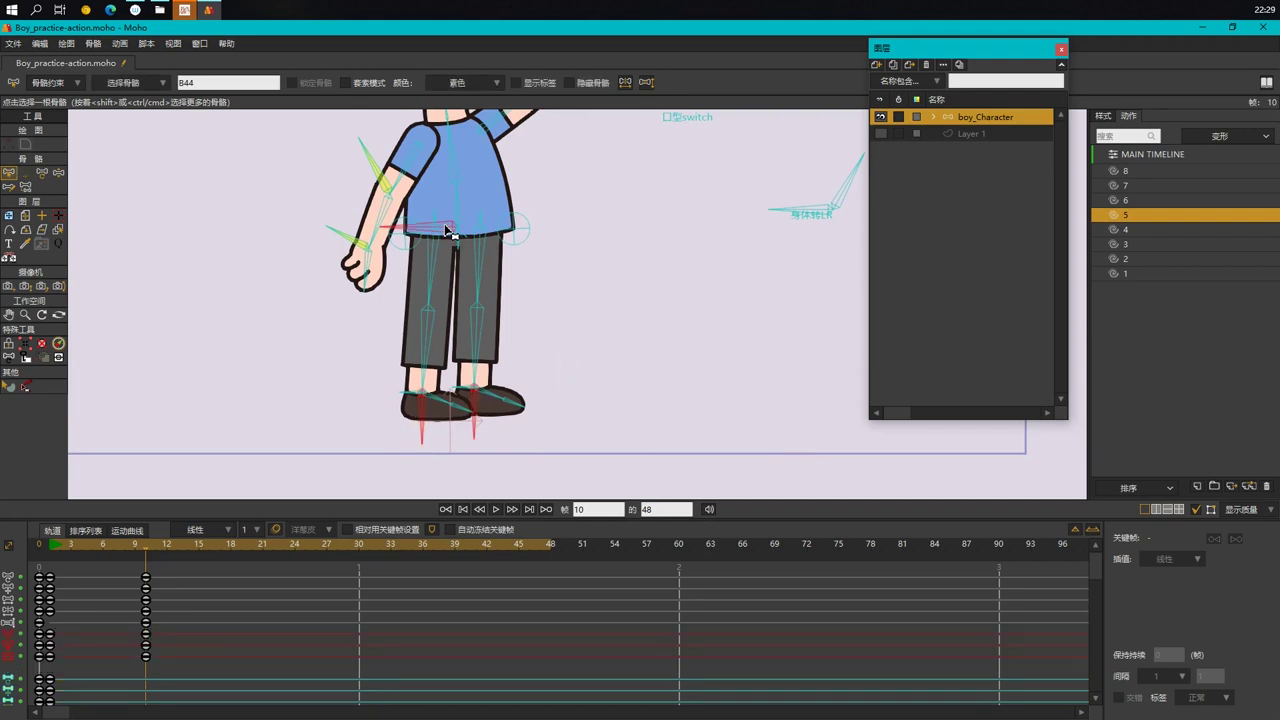
click(277, 530)
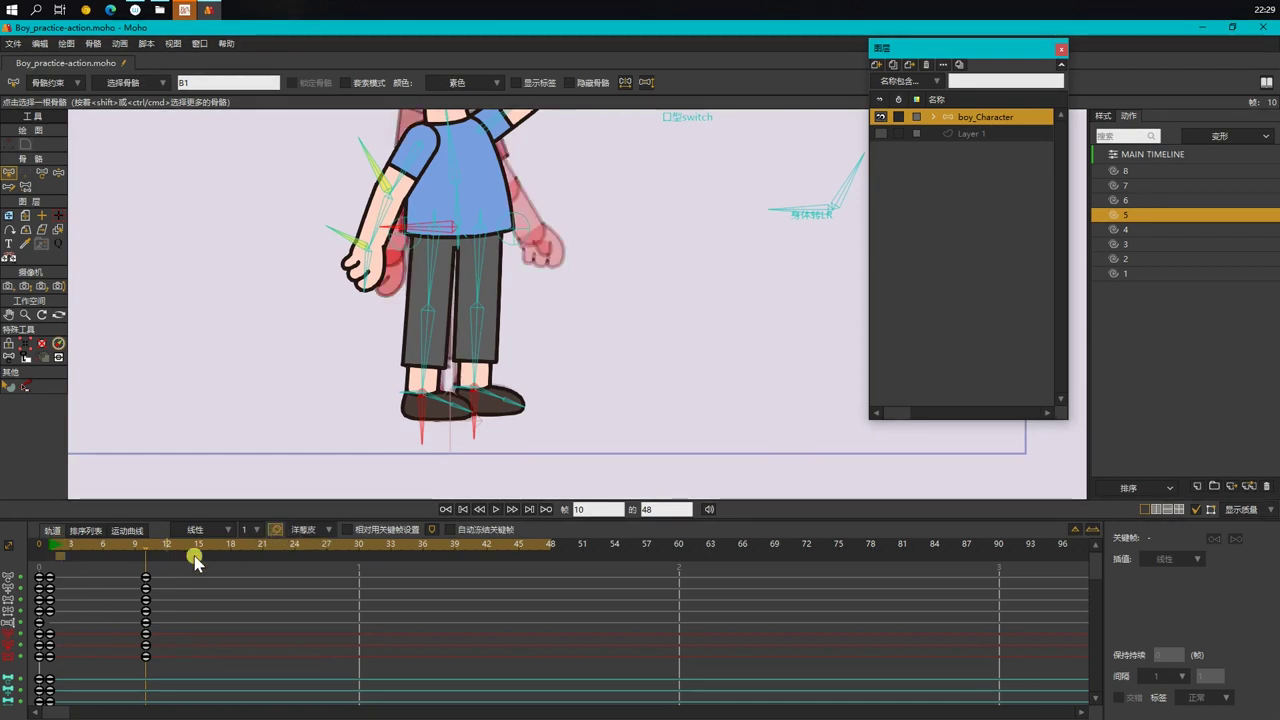
click(56, 549)
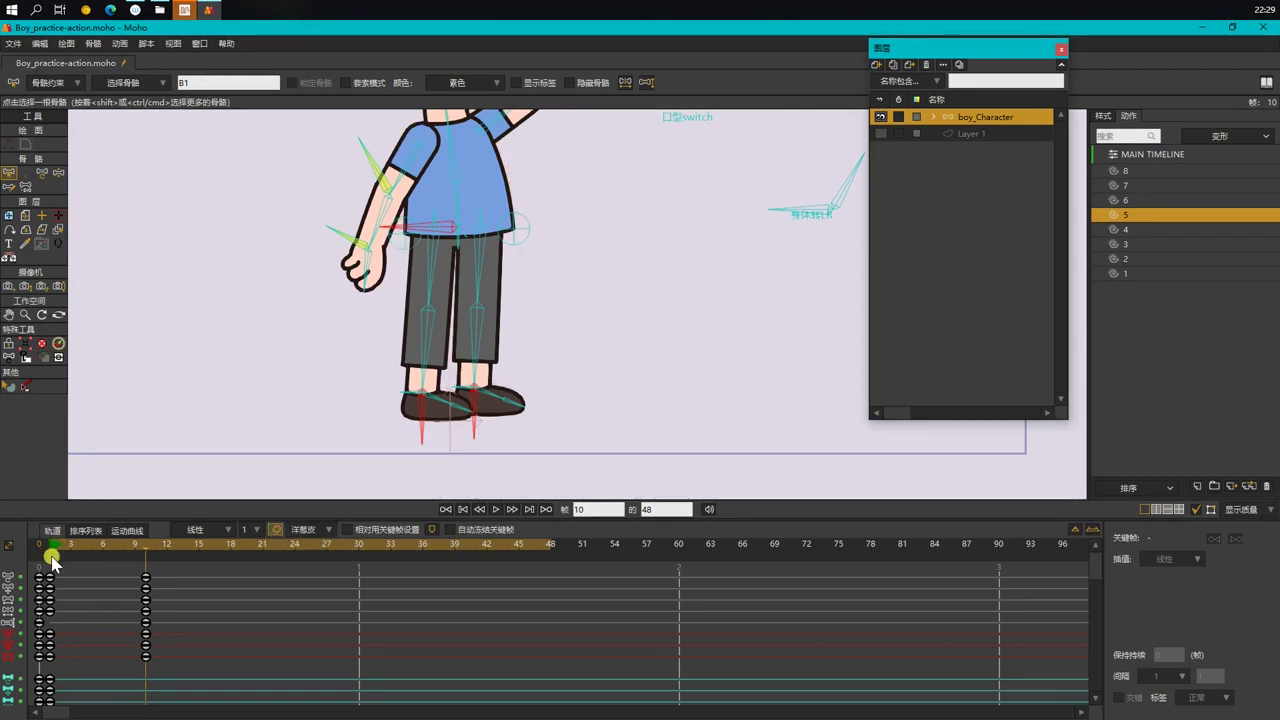
click(52, 557)
scroll(437, 415, up, 1)
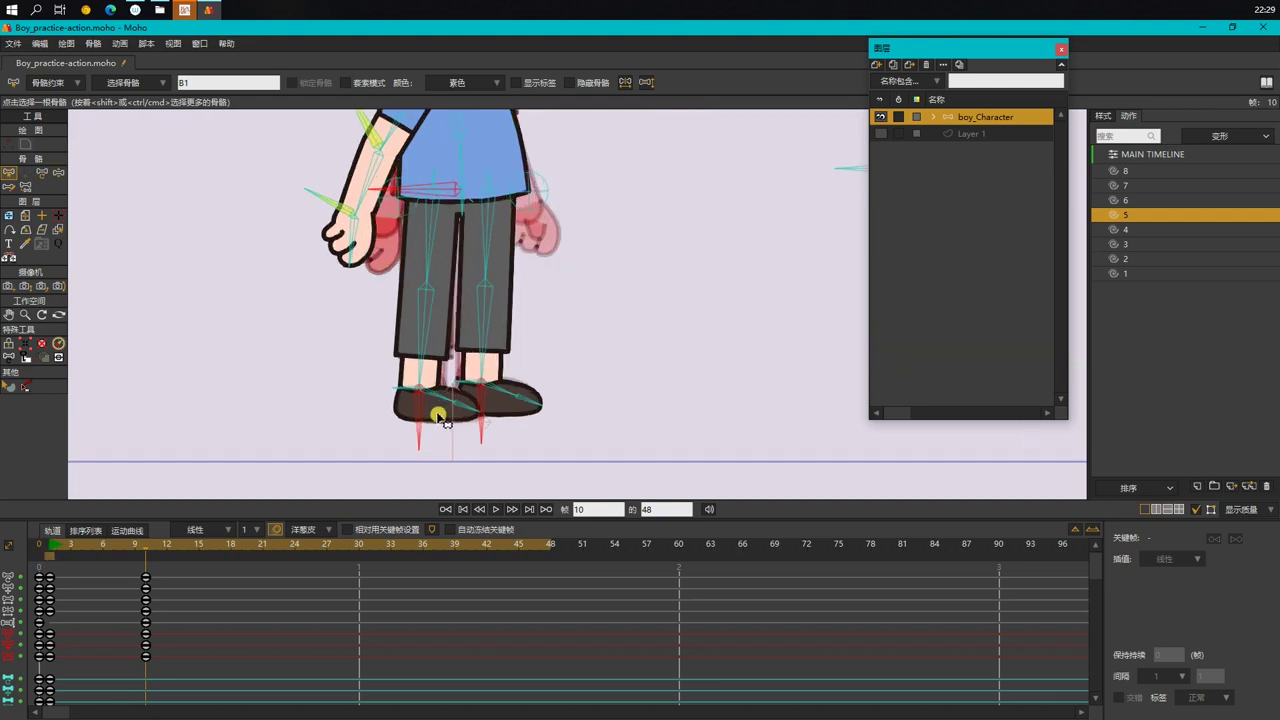
Step: Shift the selected foot and root bones sideways at frame 10 to about X 0.0428 to match frame 1's feet, and hide the onion skin
click(43, 175)
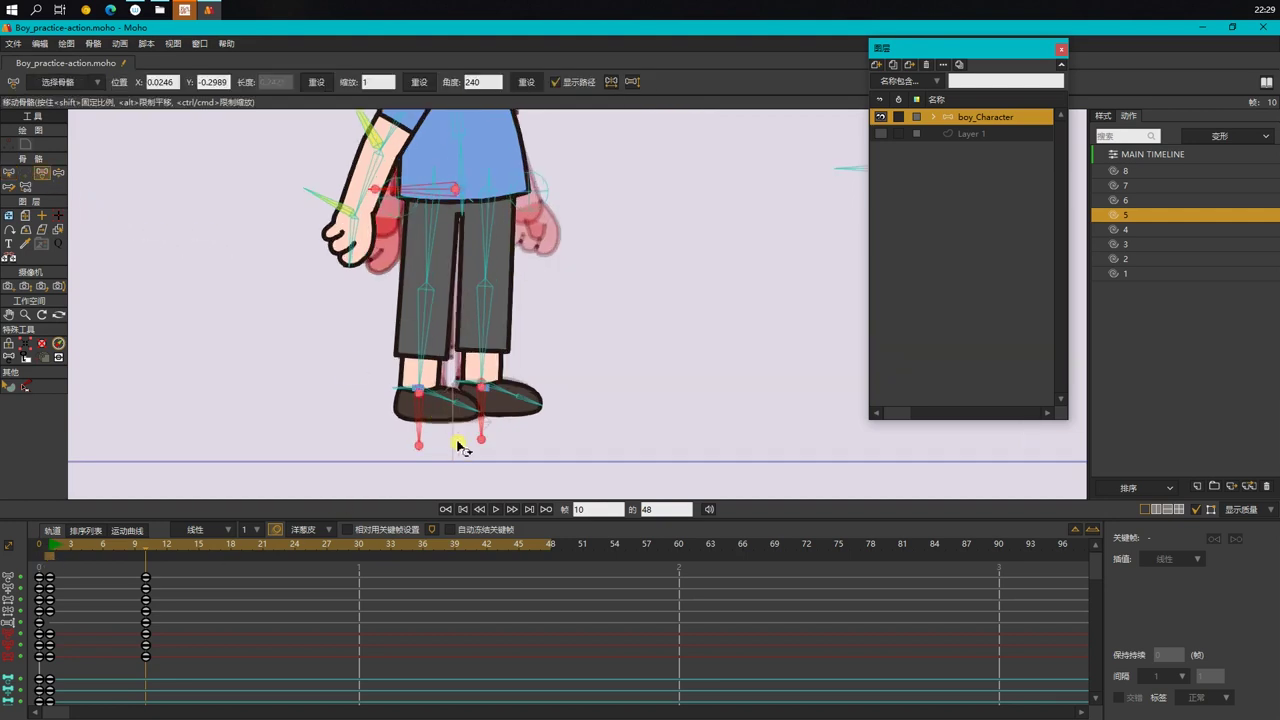
scroll(412, 404, up, 2)
mouse_move(427, 381)
mouse_down()
mouse_move(414, 374)
mouse_move(431, 385)
mouse_up()
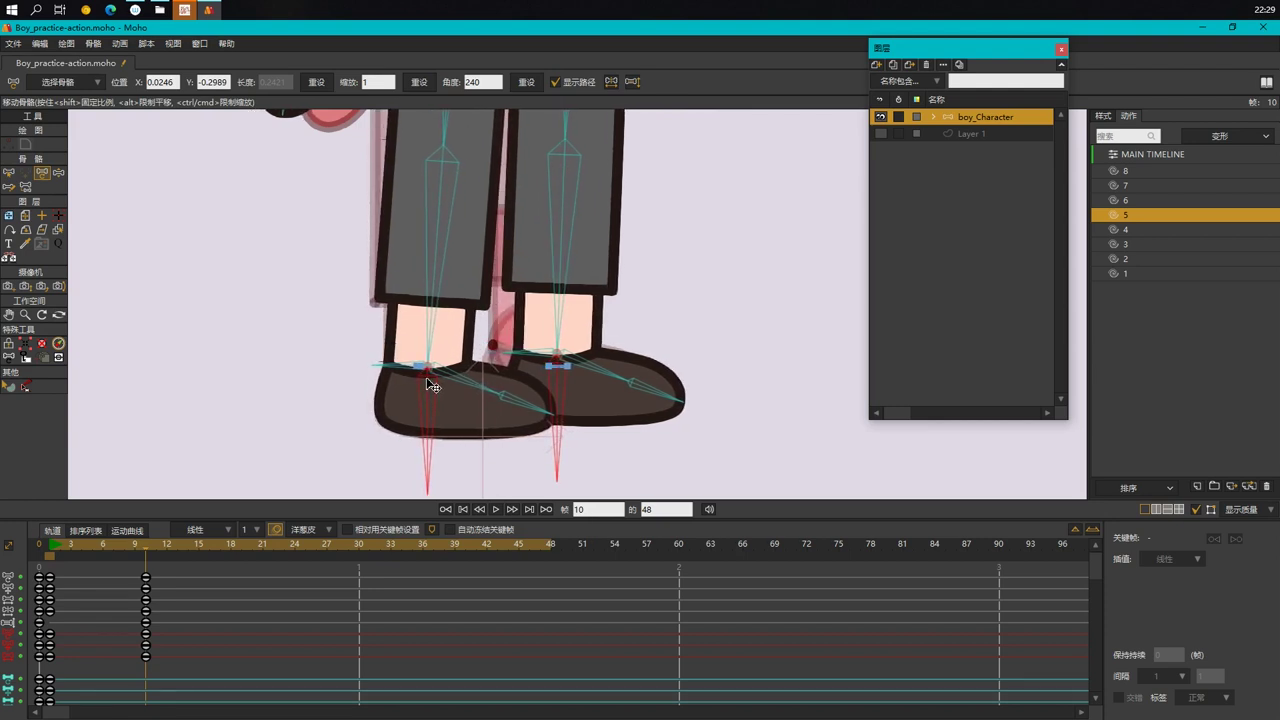
scroll(477, 449, down, 5)
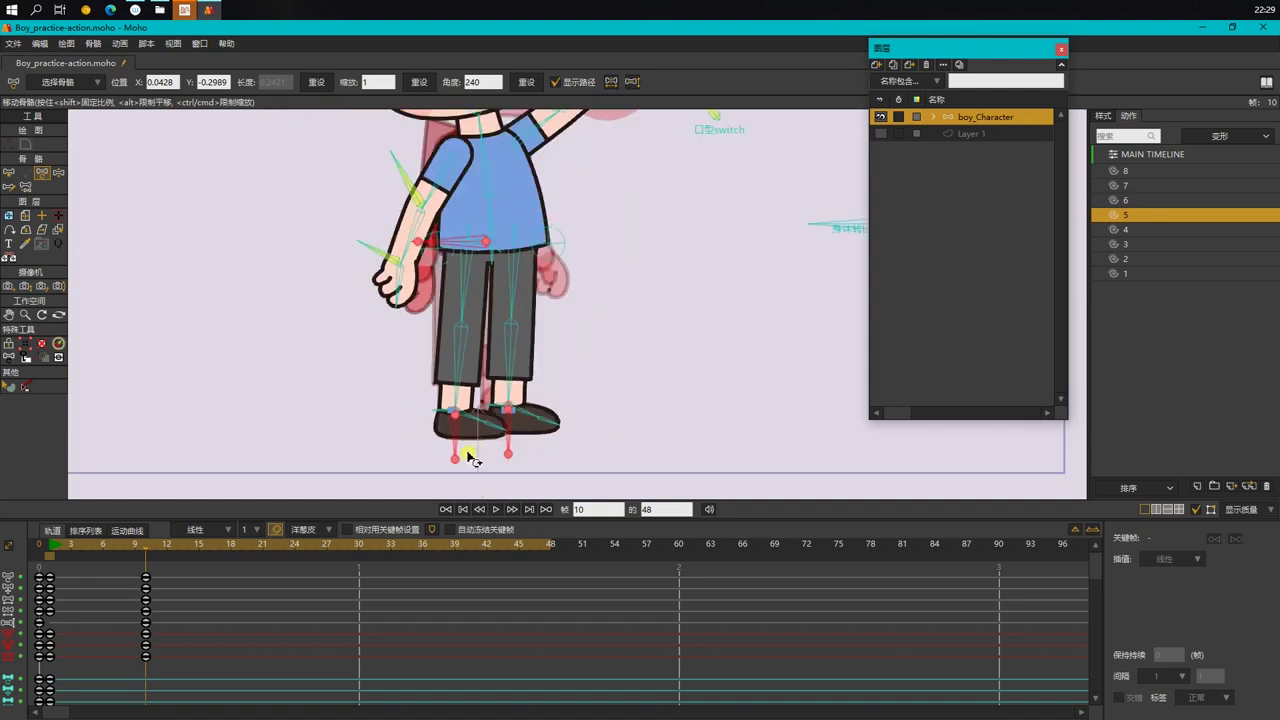
click(277, 533)
scroll(277, 533, down, 2)
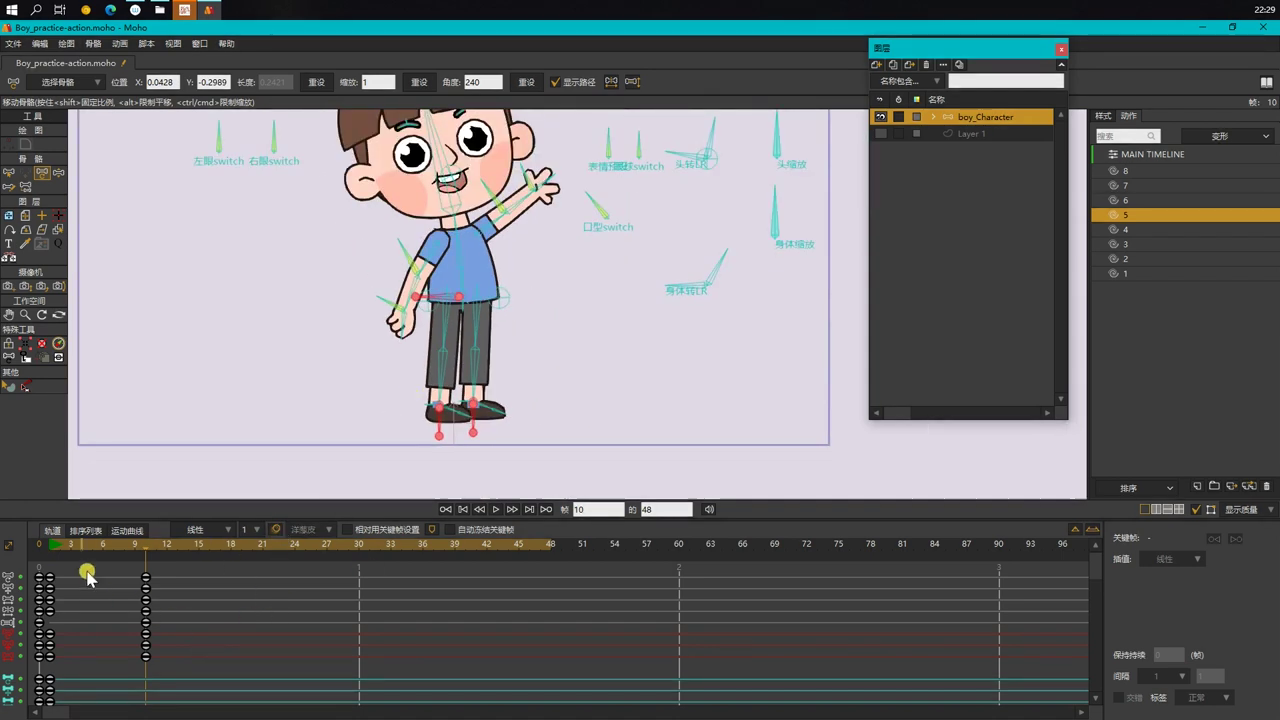
Step: Play the animation to check the aligned feet during the transition into the frame 10 pose
key(Return)
key(space)
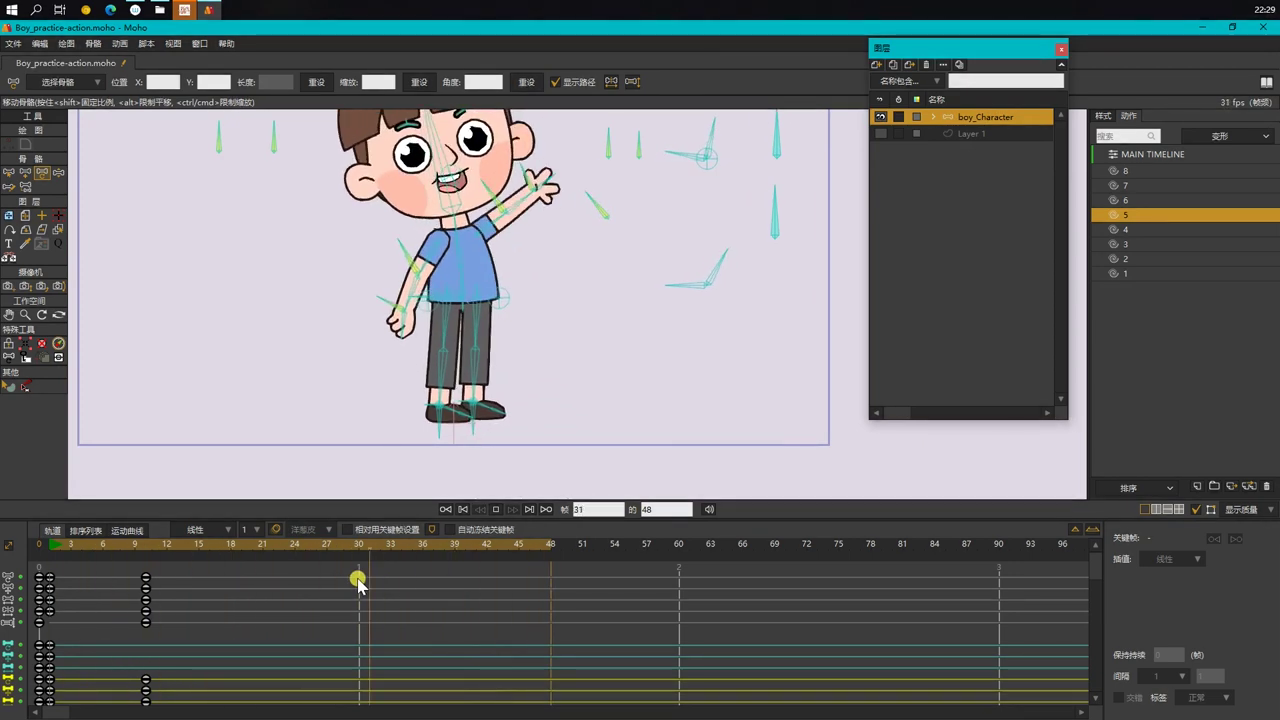
key(space)
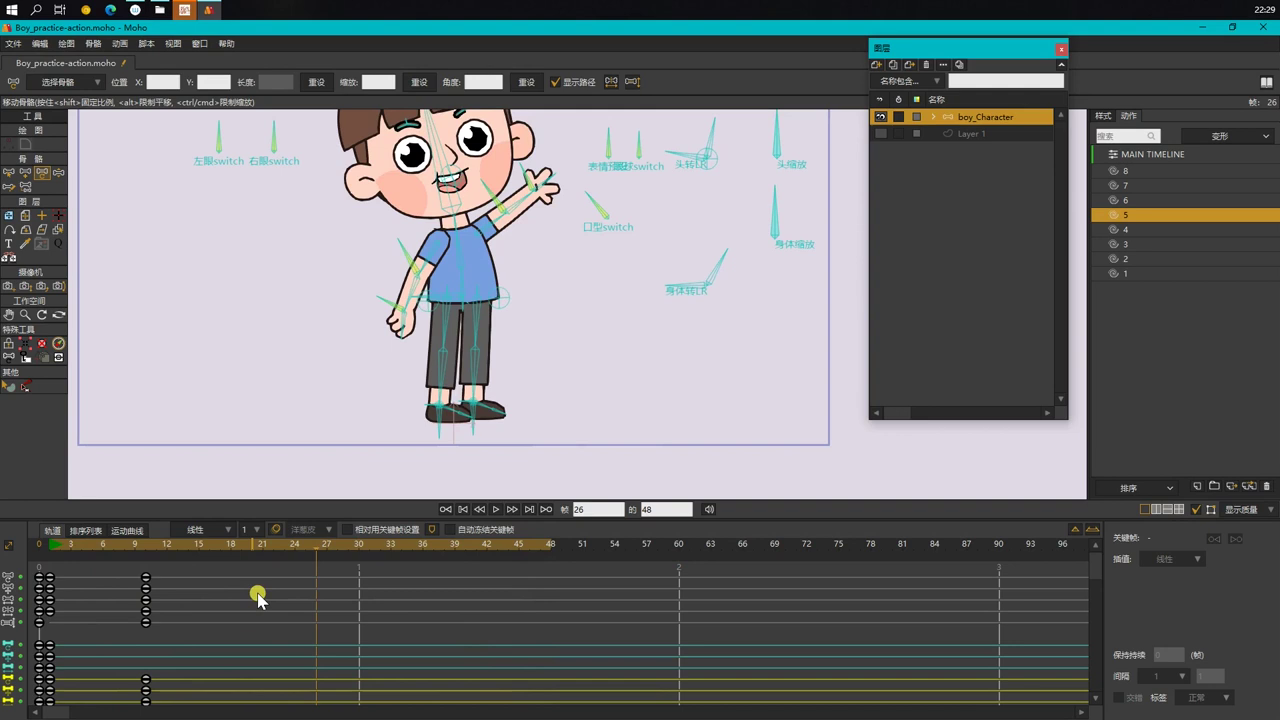
scroll(280, 317, down, 2)
drag(258, 303, 265, 370)
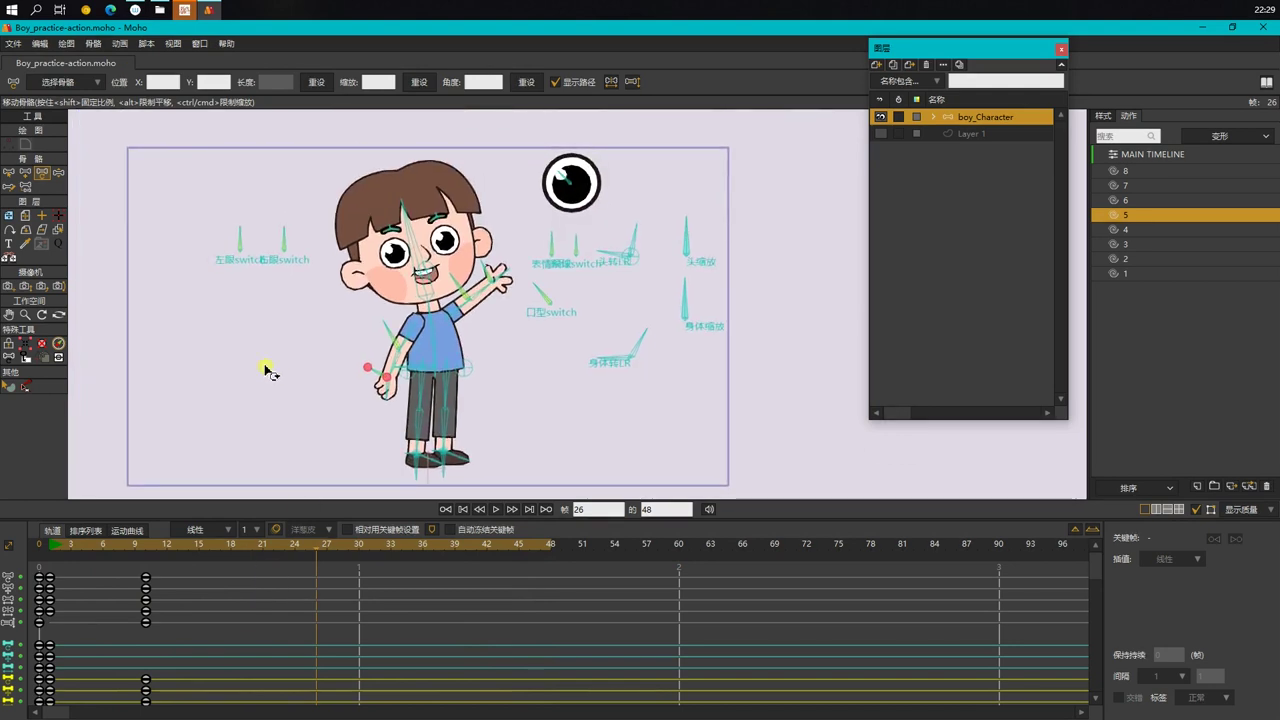
Step: Copy the frame 1 position keyframe of both foot target bones and root bone B1 to frame 5
click(101, 546)
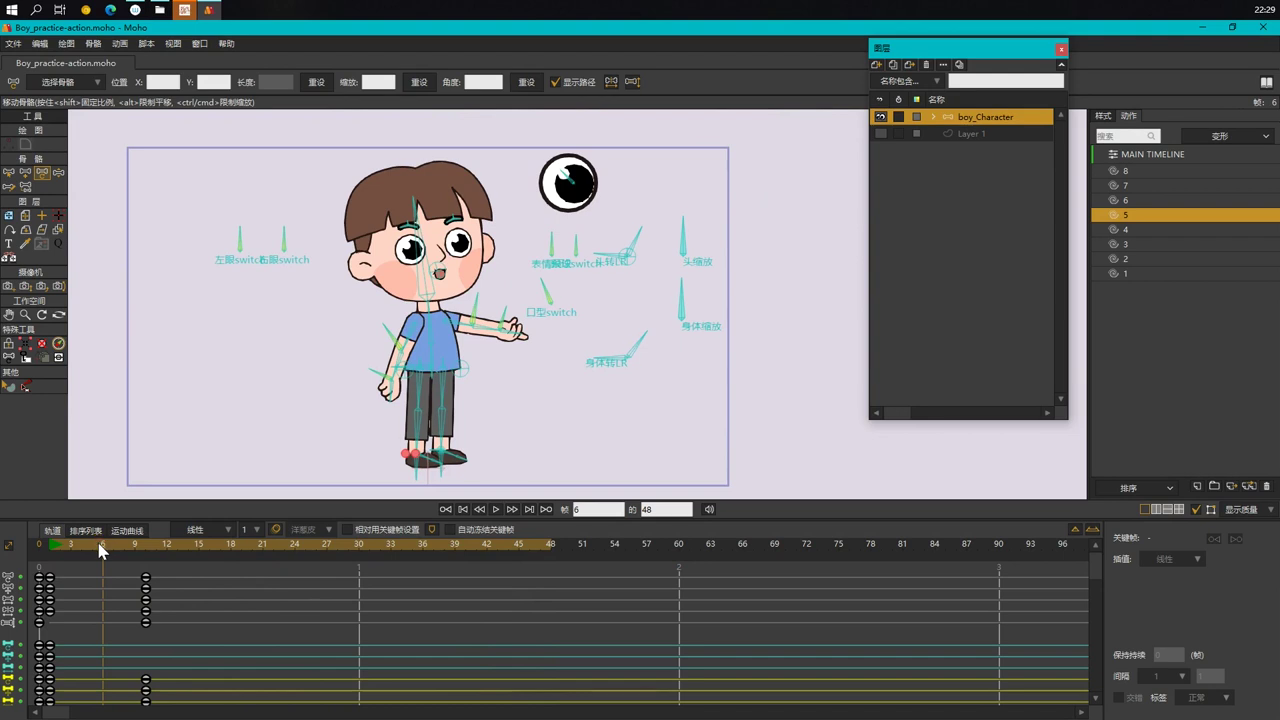
click(118, 548)
drag(101, 552, 97, 552)
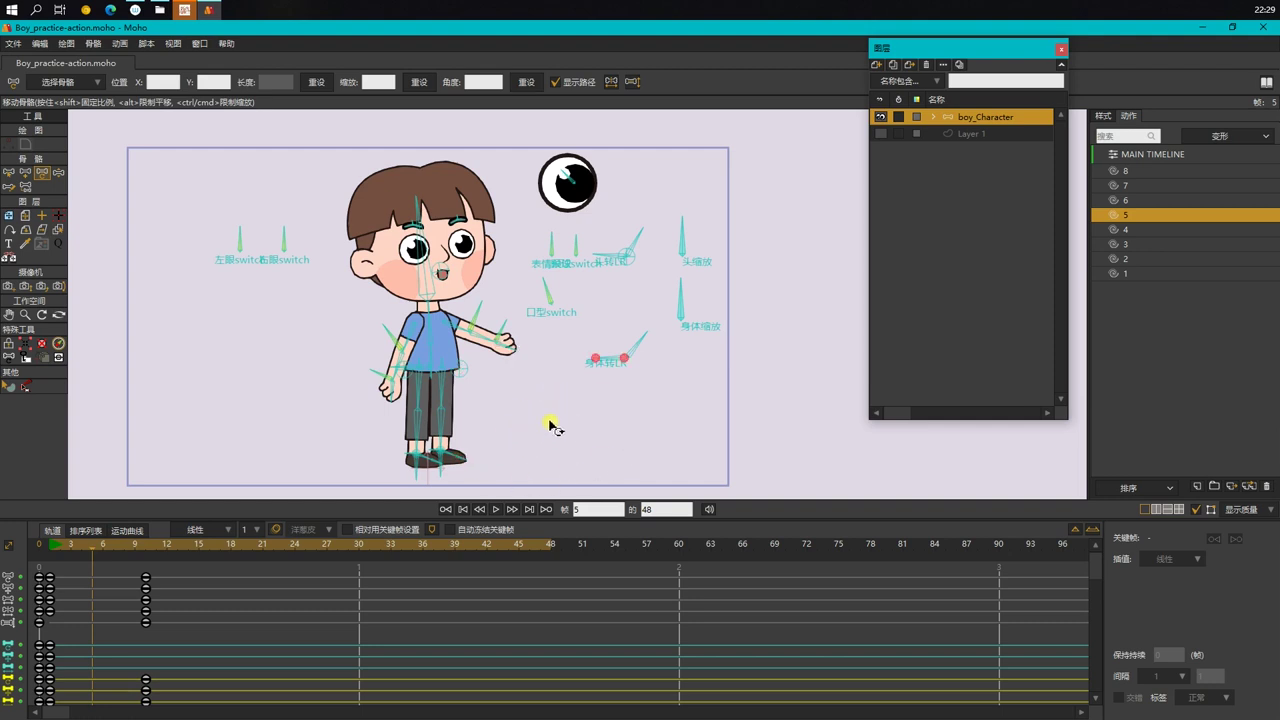
key(z)
click(423, 478)
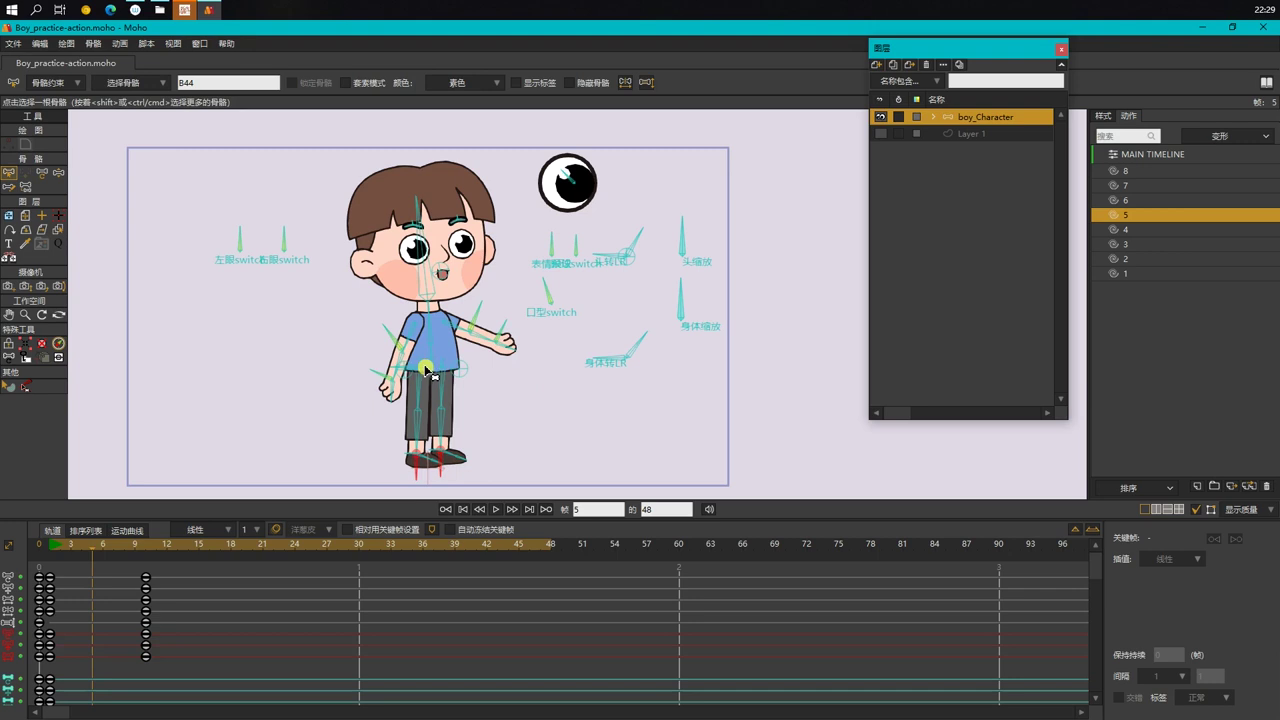
drag(538, 450, 538, 420)
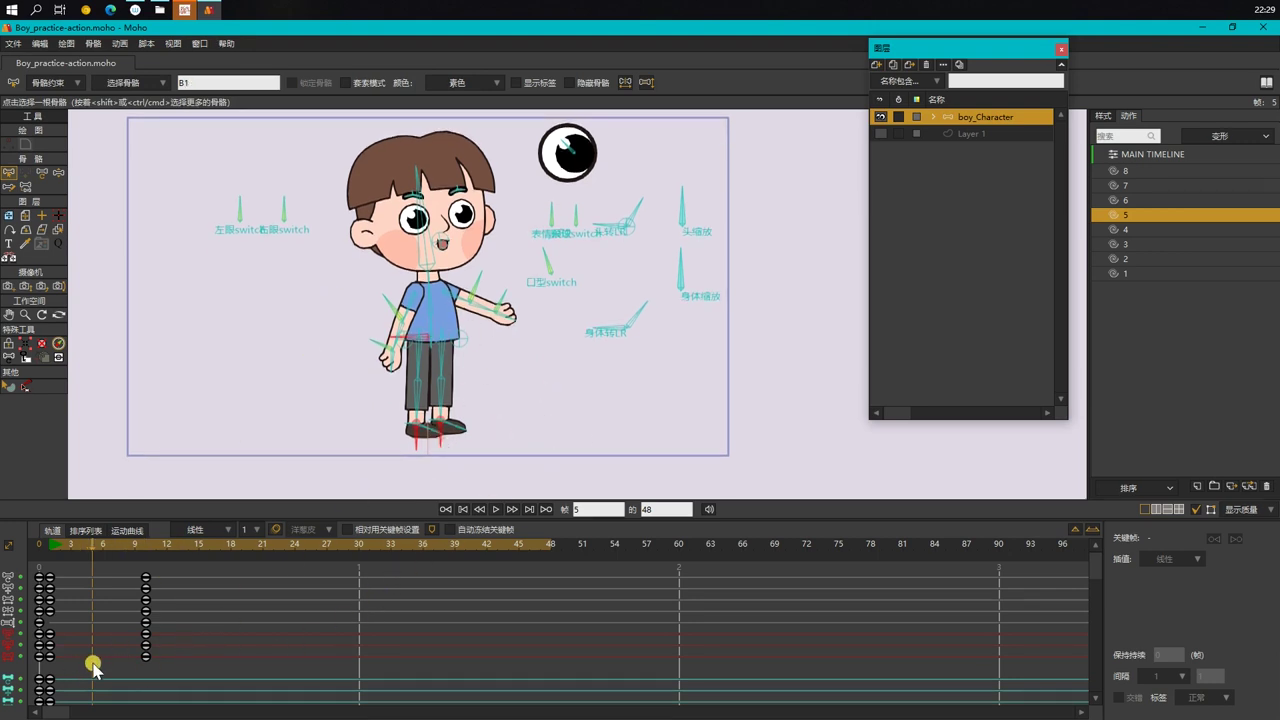
click(48, 646)
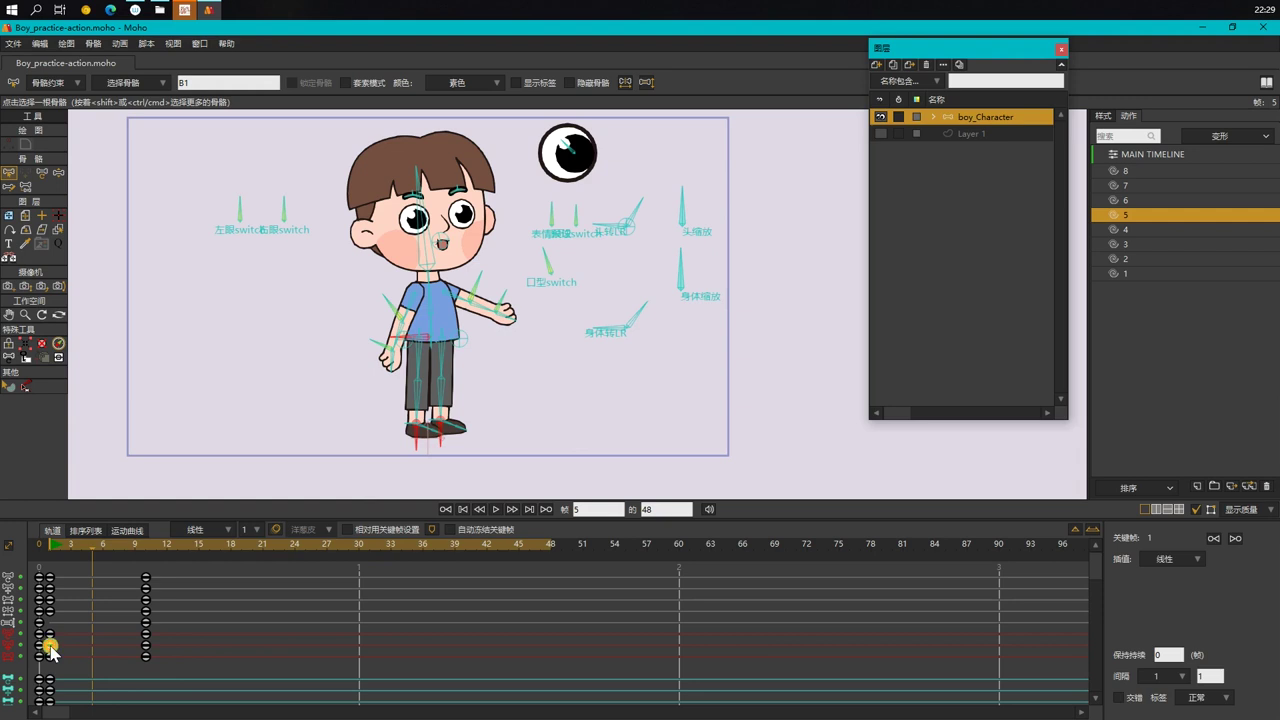
key(ctrl+v)
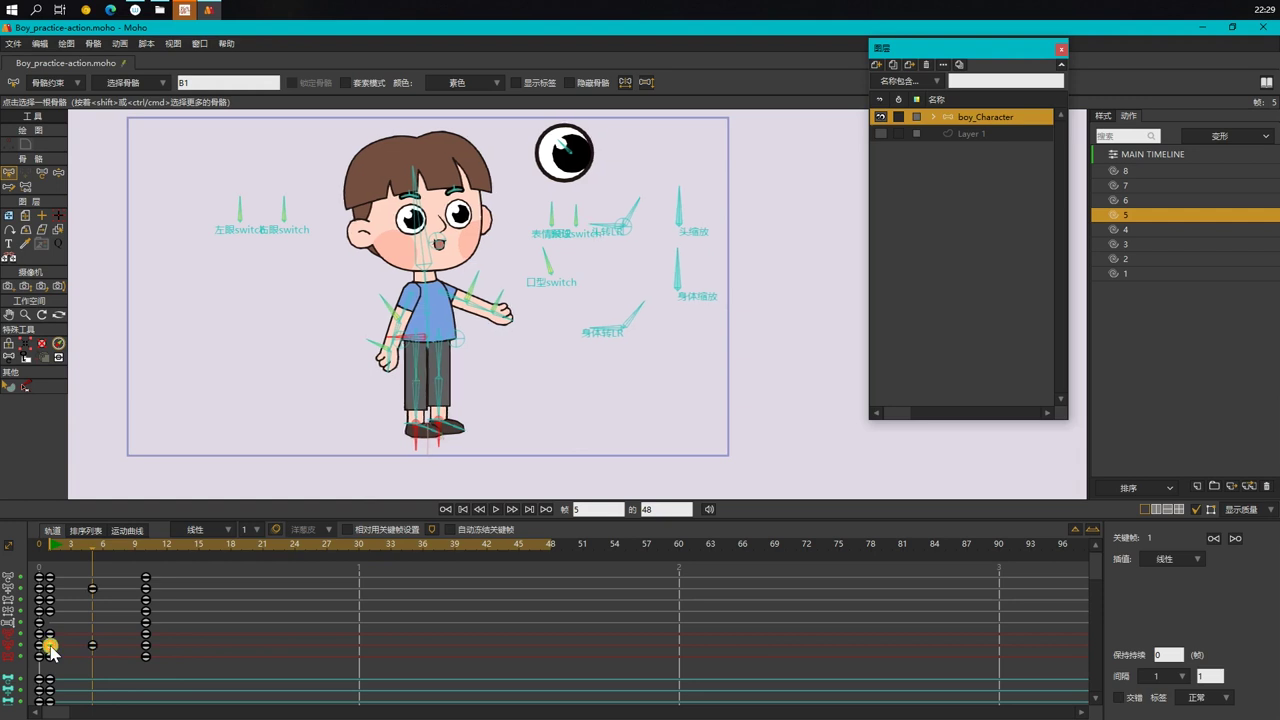
Step: Lower the boy's hips at frame 5 into a slight crouch and adjust the leg bones so the knees bend forward
click(373, 363)
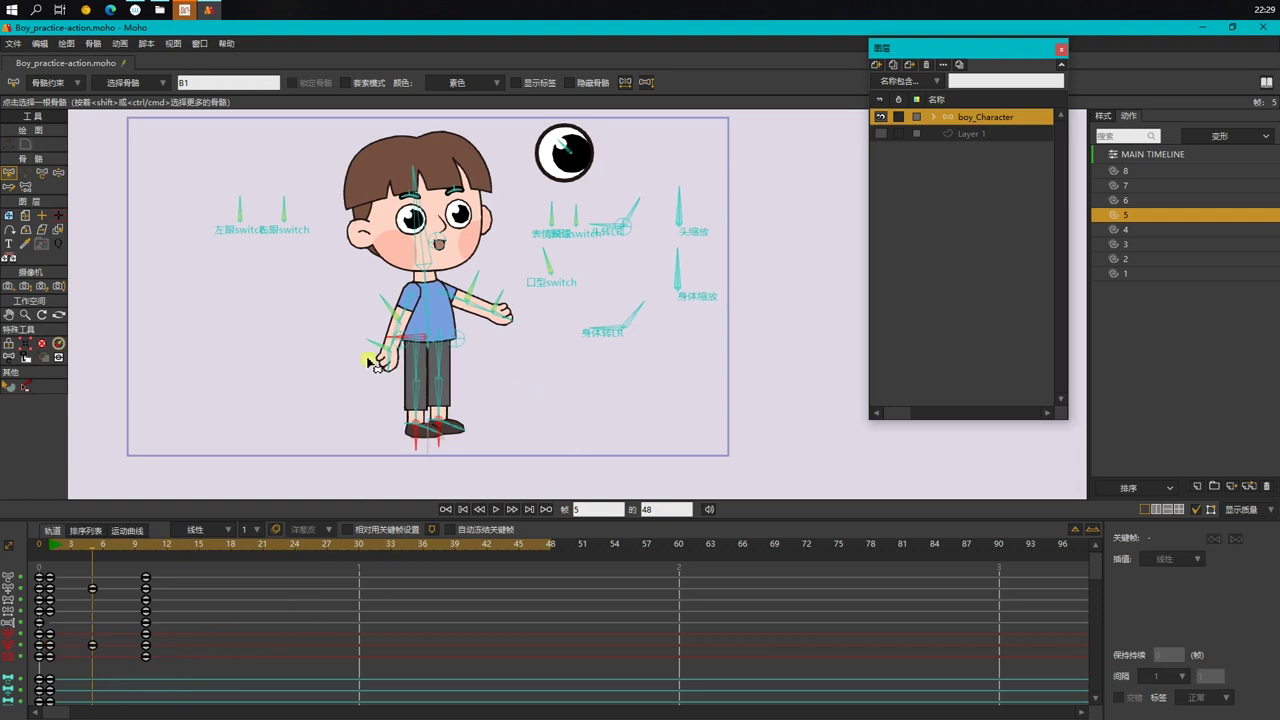
scroll(432, 400, up, 2)
key(z)
drag(432, 313, 441, 342)
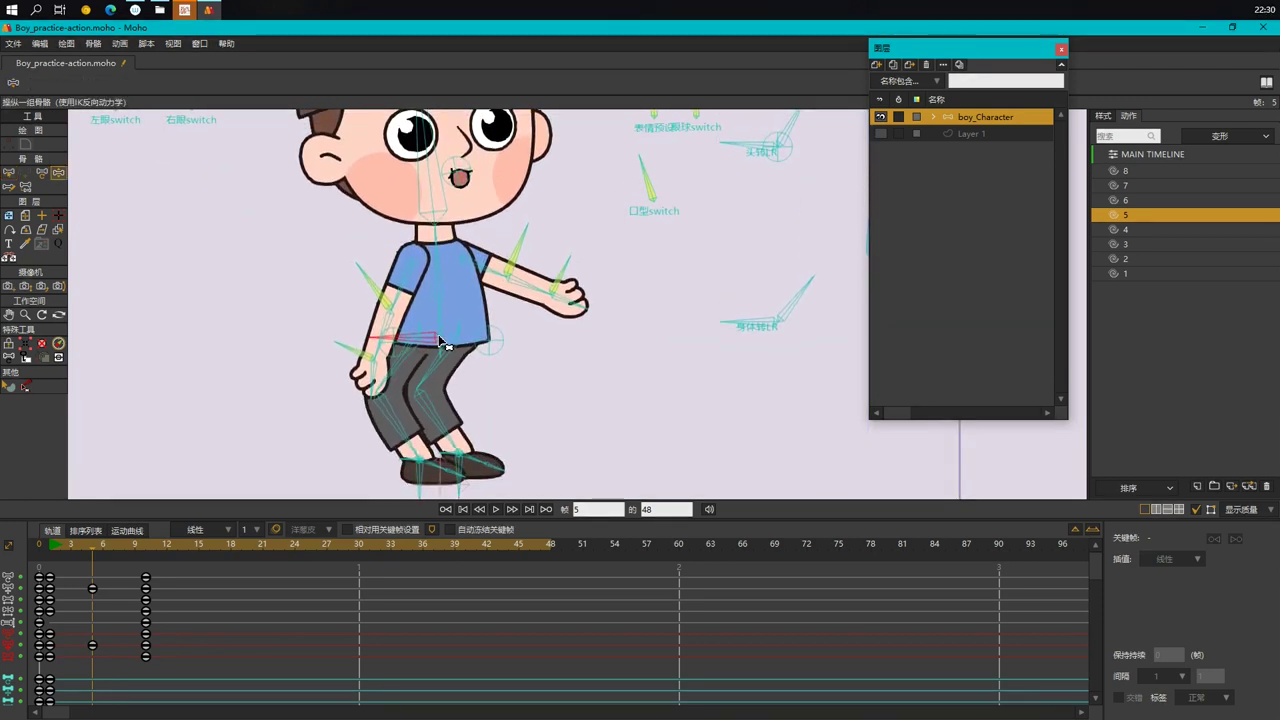
click(43, 174)
drag(400, 428, 430, 424)
scroll(523, 380, down, 2)
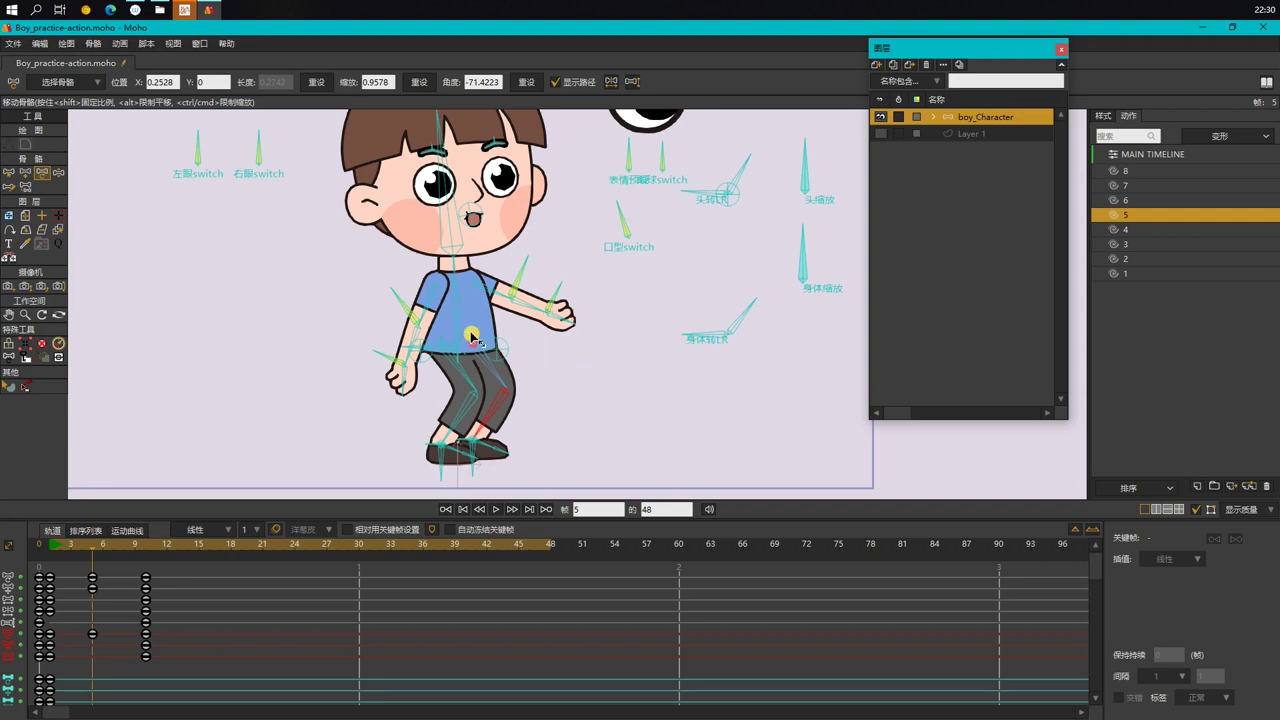
Step: Tilt the torso bones slightly forward at frame 5 and nudge the hips forward over the feet
scroll(467, 335, up, 3)
scroll(481, 326, down, 2)
drag(606, 356, 530, 317)
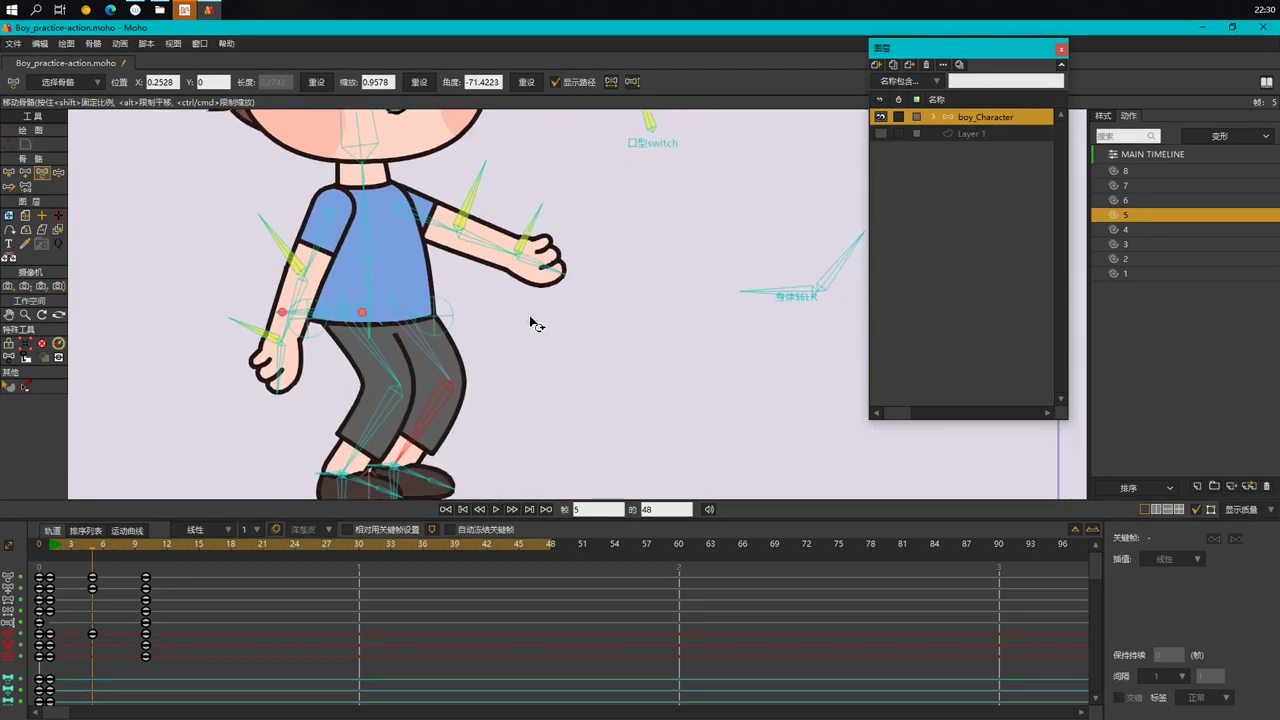
drag(369, 278, 372, 283)
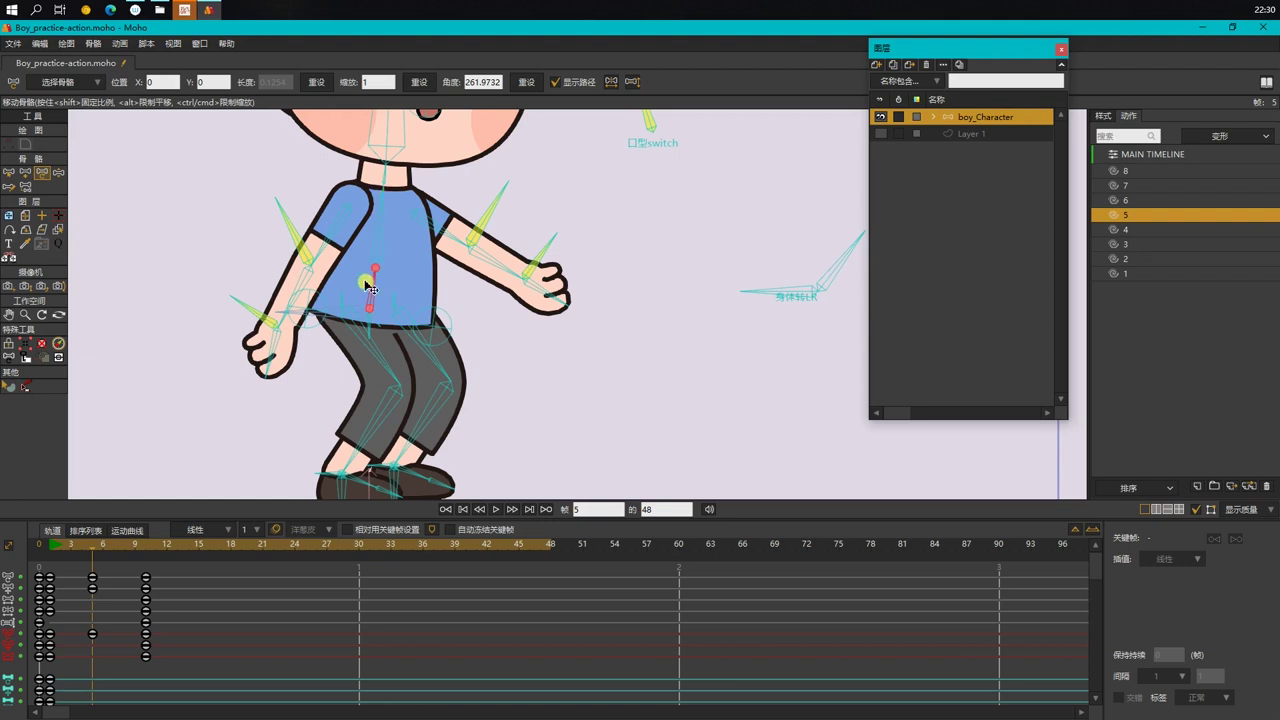
key(z)
drag(335, 316, 346, 320)
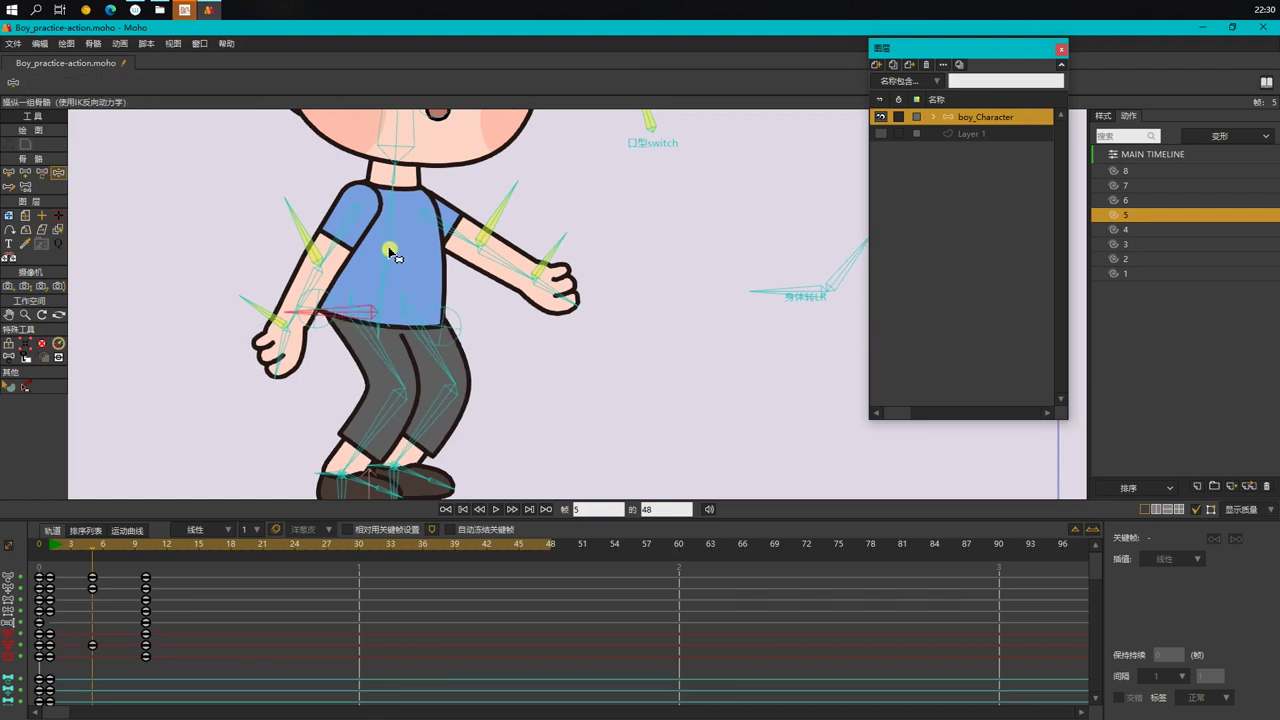
key(t)
drag(388, 219, 397, 222)
scroll(590, 225, down, 3)
Step: Pose the arms and head for the crouch at frame 5, and adjust the head turn with the 头转LR control bone
drag(590, 225, 588, 290)
key(b)
click(435, 300)
key(t)
drag(435, 300, 501, 309)
drag(607, 243, 595, 283)
drag(481, 227, 488, 227)
drag(693, 233, 702, 250)
scroll(698, 350, down, 2)
drag(697, 380, 626, 355)
Step: Play the animation from frame 1 to check the crouch, and go back to frame 5
click(49, 546)
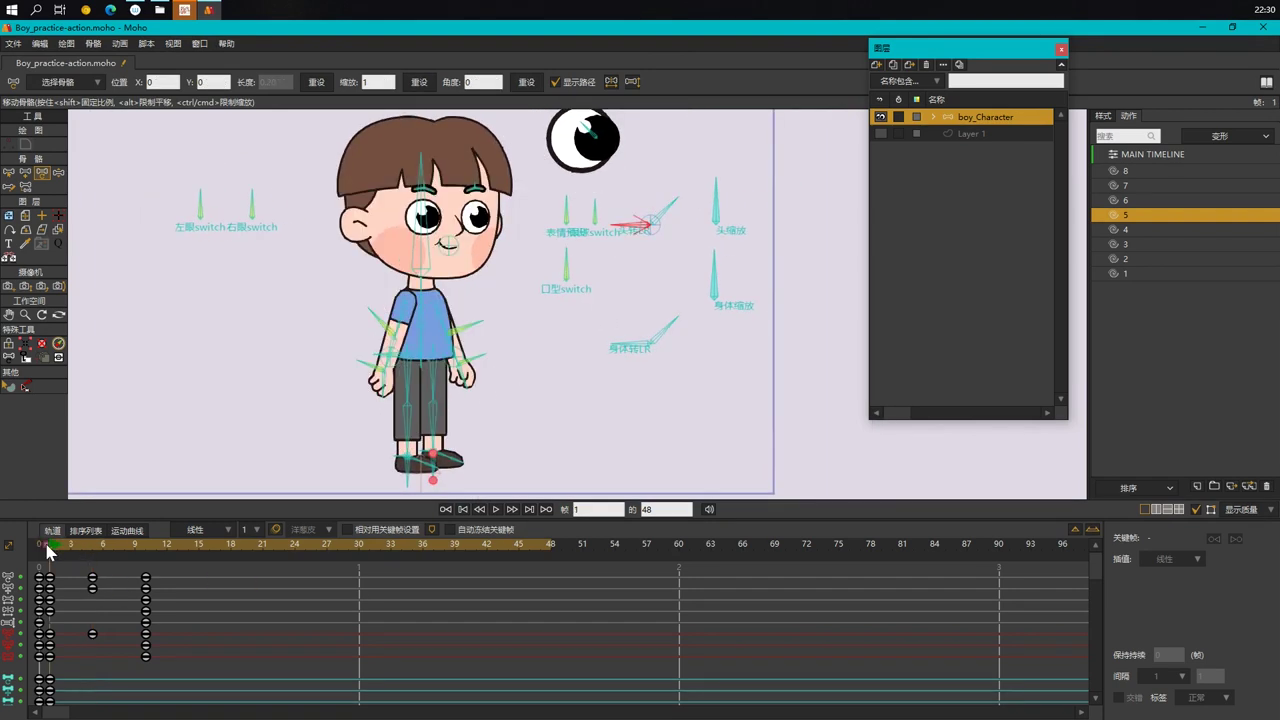
key(space)
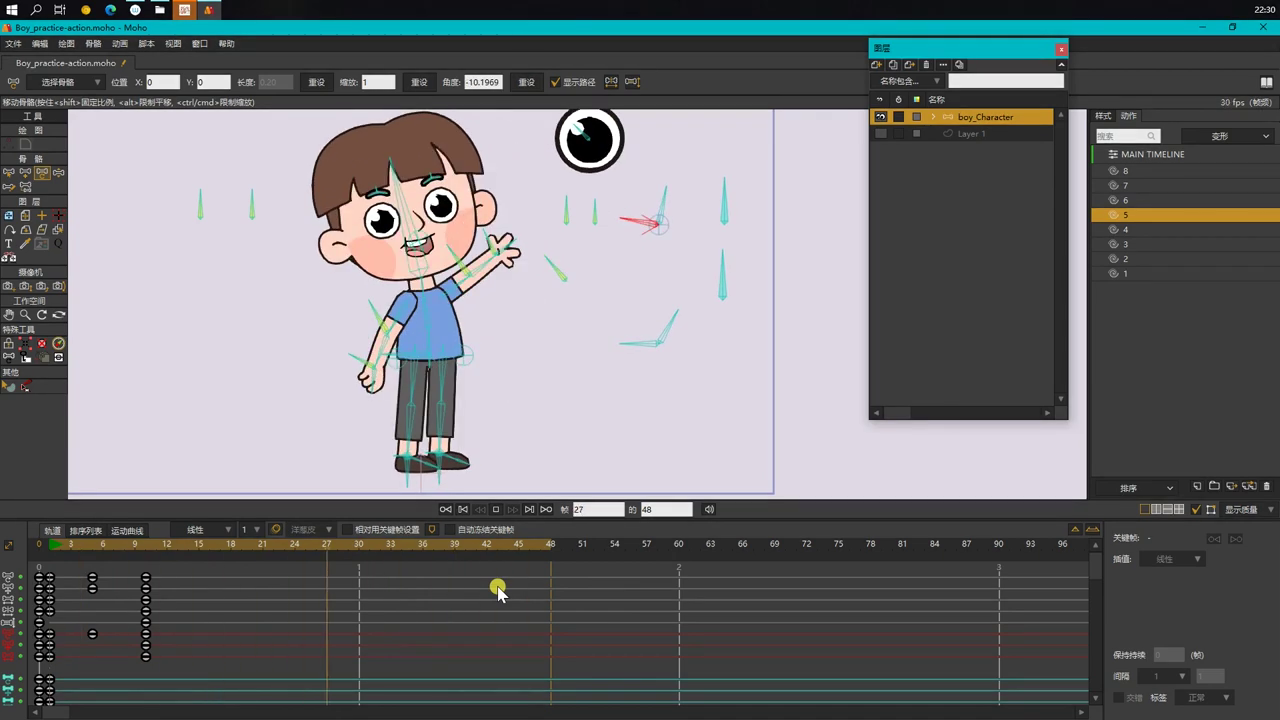
click(91, 545)
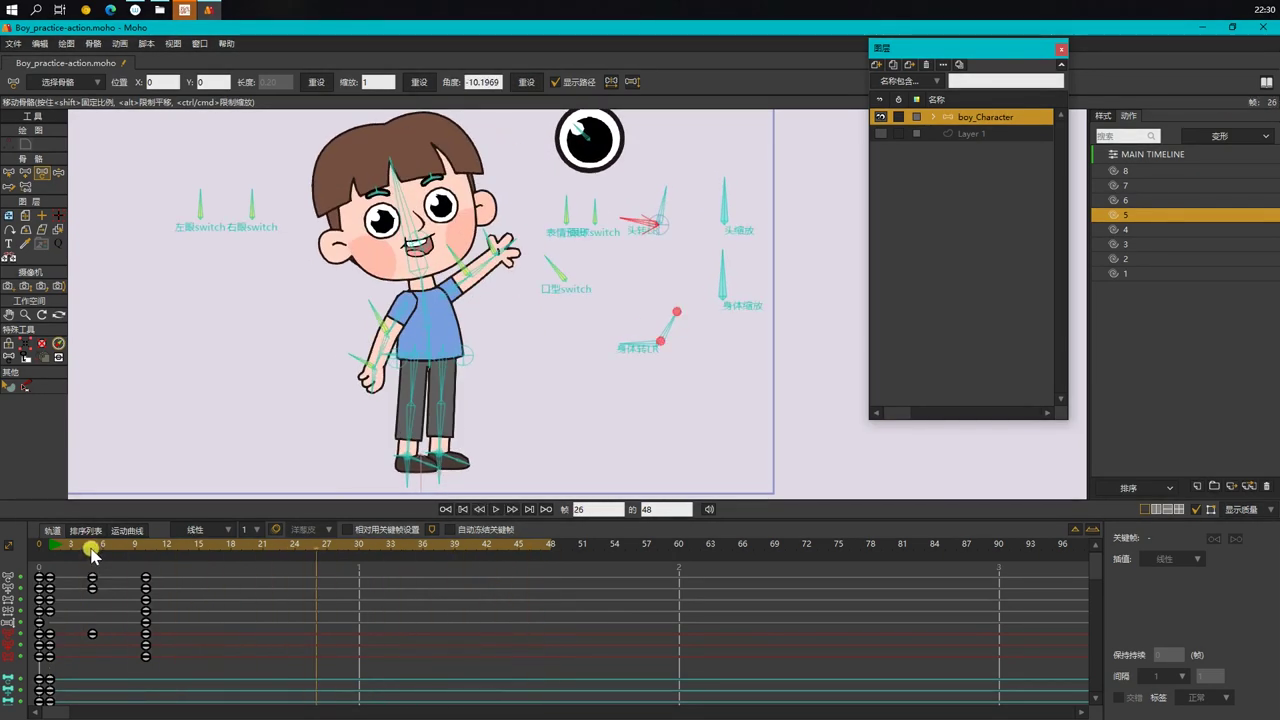
Step: Swing the boy's rear arm out from the body at frame 5 and adjust its forearm
scroll(461, 389, up, 4)
drag(379, 259, 369, 254)
drag(300, 295, 305, 301)
click(474, 298)
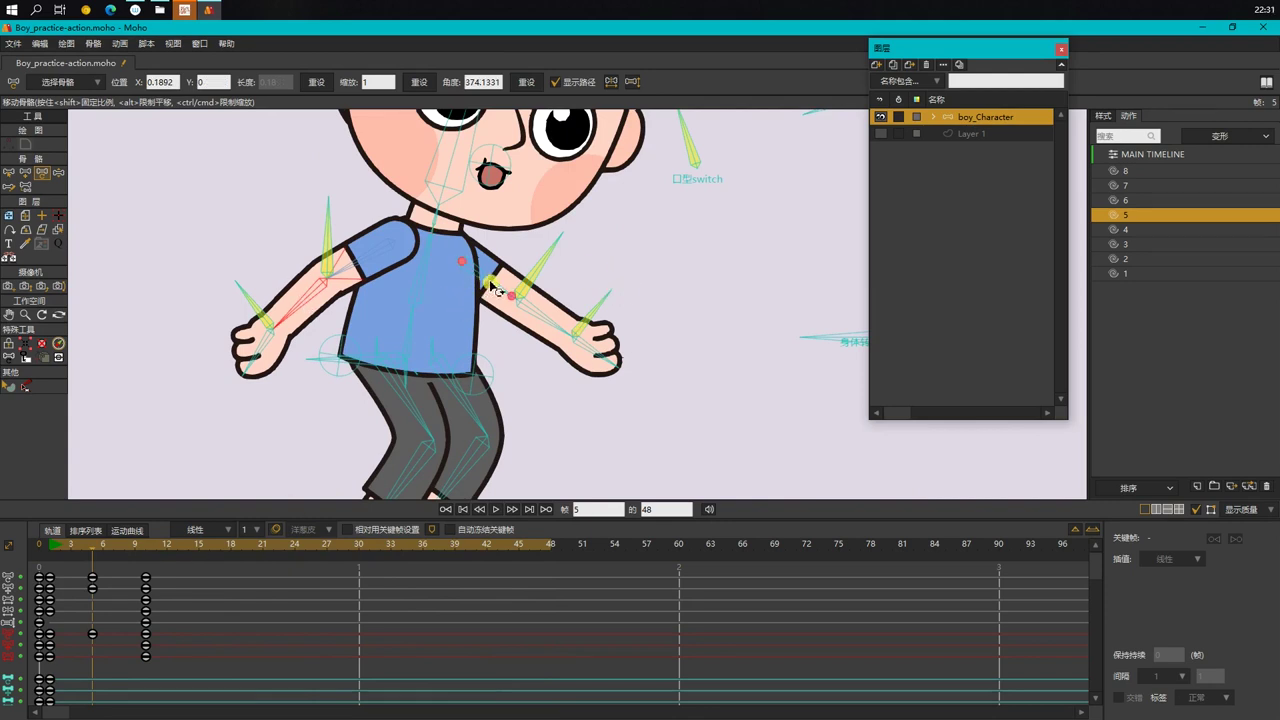
Step: Compare the frame 5 pose with onion skins of frames 1 and 10, and hide the onion skins
click(277, 530)
click(52, 558)
click(147, 557)
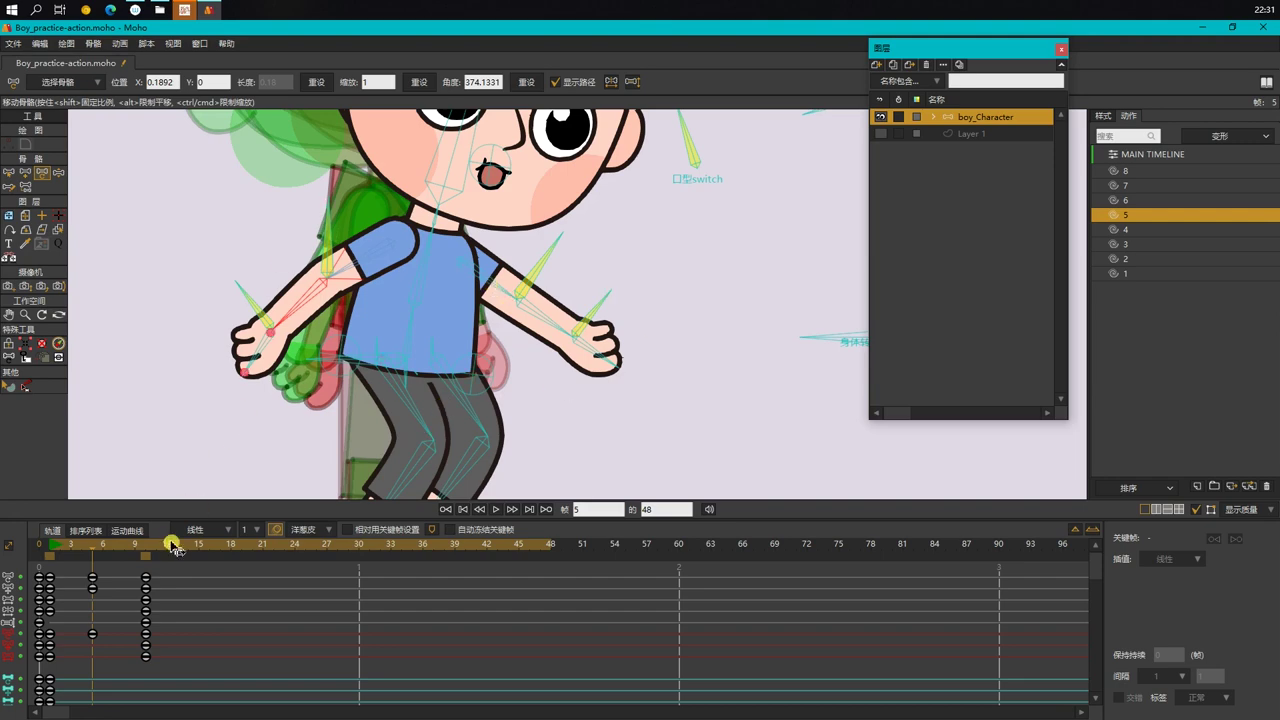
click(277, 530)
Step: Scrub from frame 1 to frame 5 and fine-tune the angles of both arms in the crouch
key(Home)
drag(64, 546, 93, 556)
drag(357, 323, 363, 324)
drag(487, 322, 481, 335)
Step: Scrub from frame 1 to frame 10 and play the animation from the start to check the refined motion
drag(54, 546, 148, 572)
drag(53, 553, 149, 577)
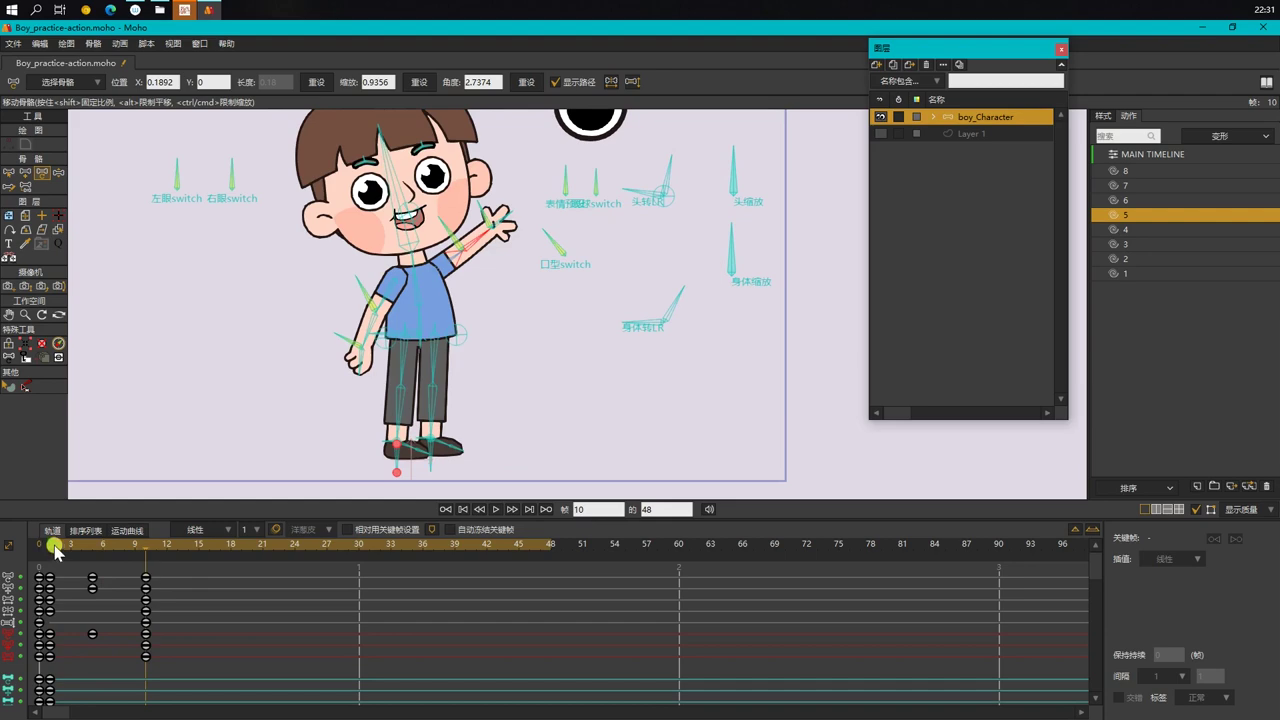
click(54, 549)
scroll(585, 326, down, 1)
key(space)
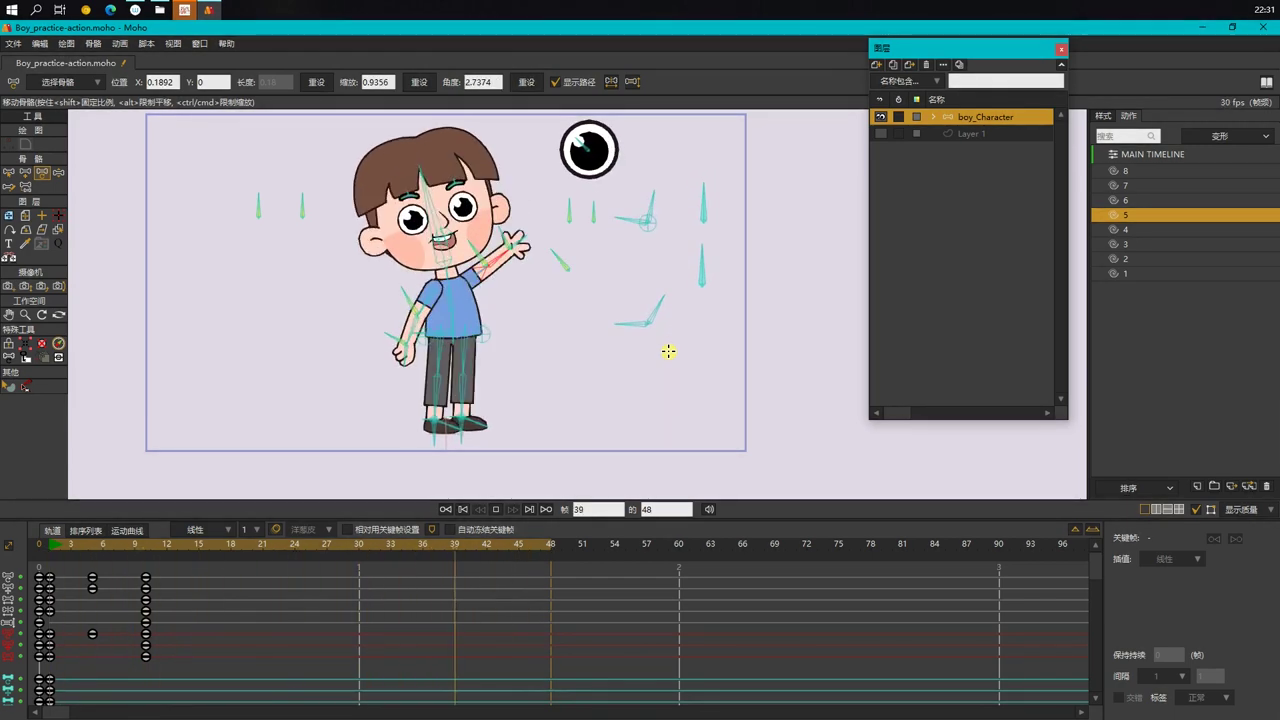
key(space)
click(668, 351)
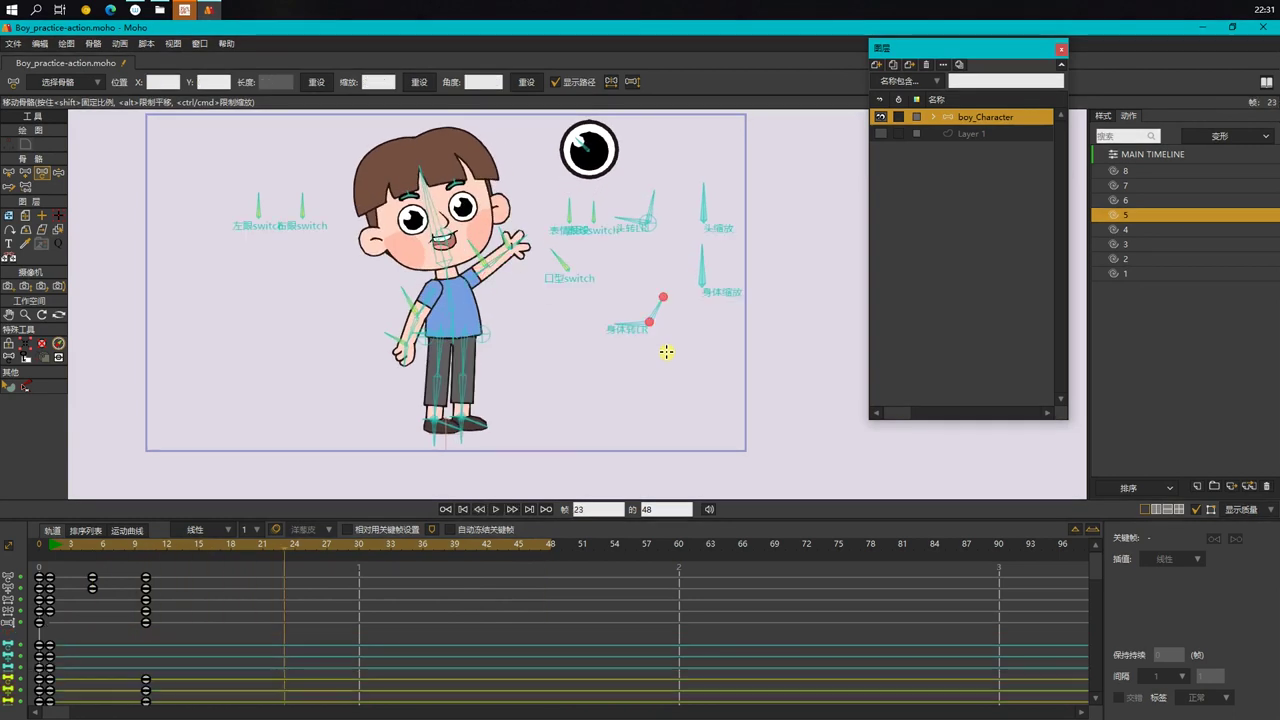
Step: Activate the Select Bone tool with no bone selected and go to frame 10
key(b)
click(160, 577)
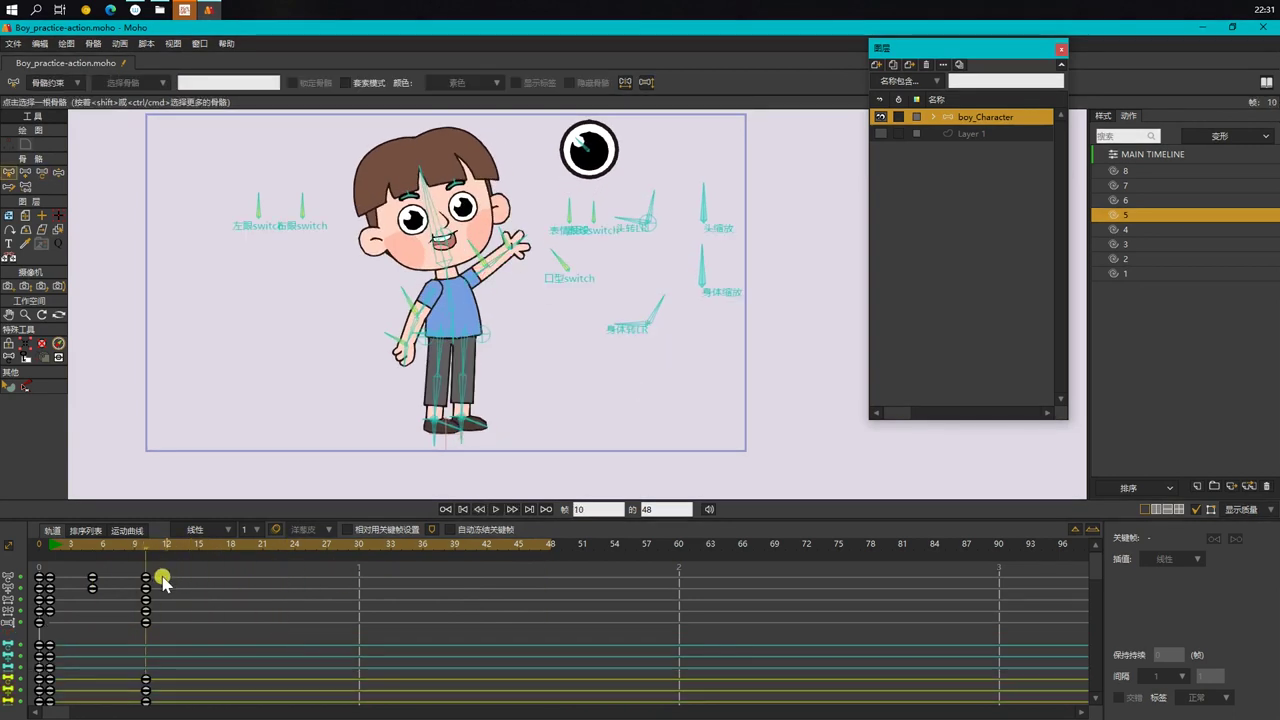
click(219, 608)
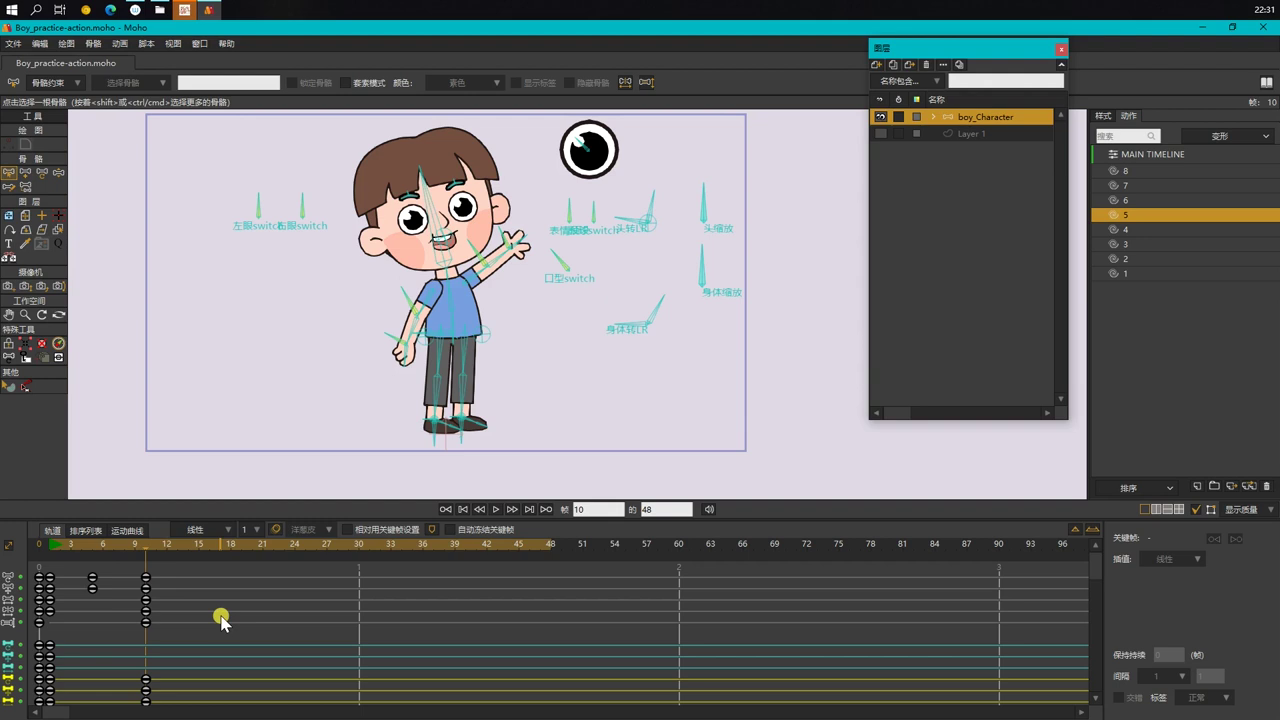
scroll(458, 290, up, 1)
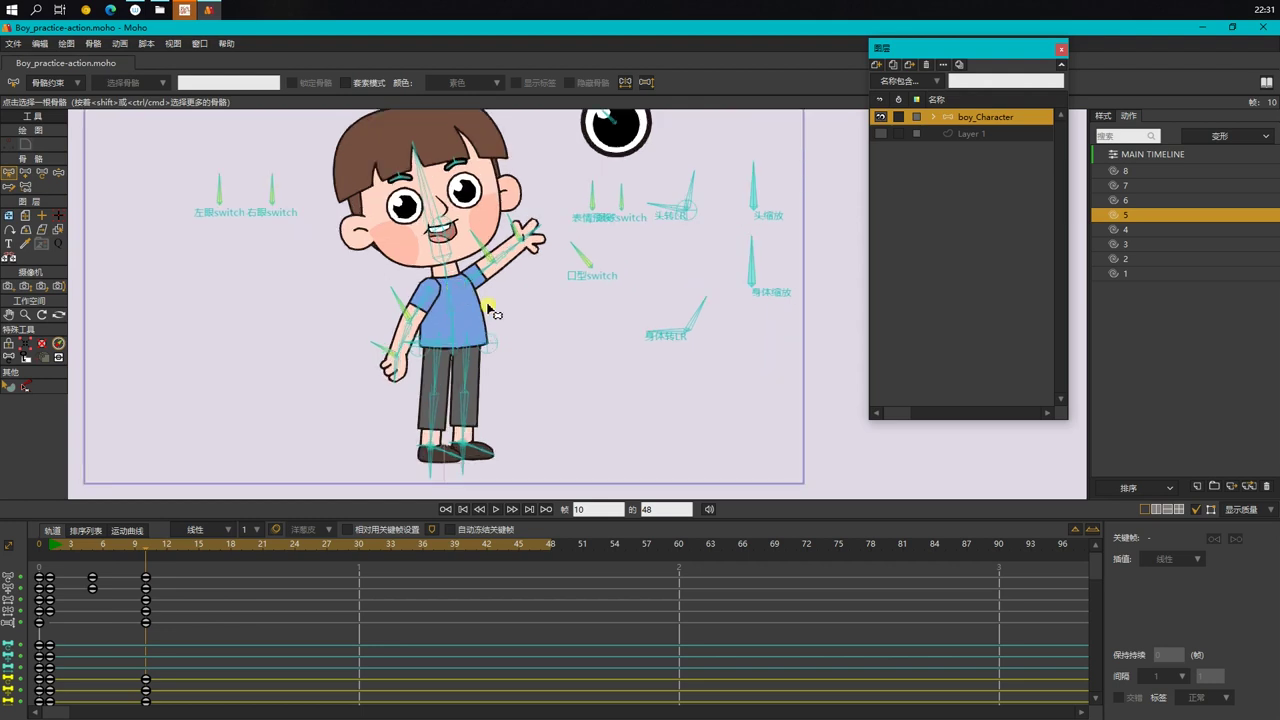
Step: Select the chest bone (胸口骨骼) and compare its tilt between frames 5 and 10
drag(462, 290, 462, 316)
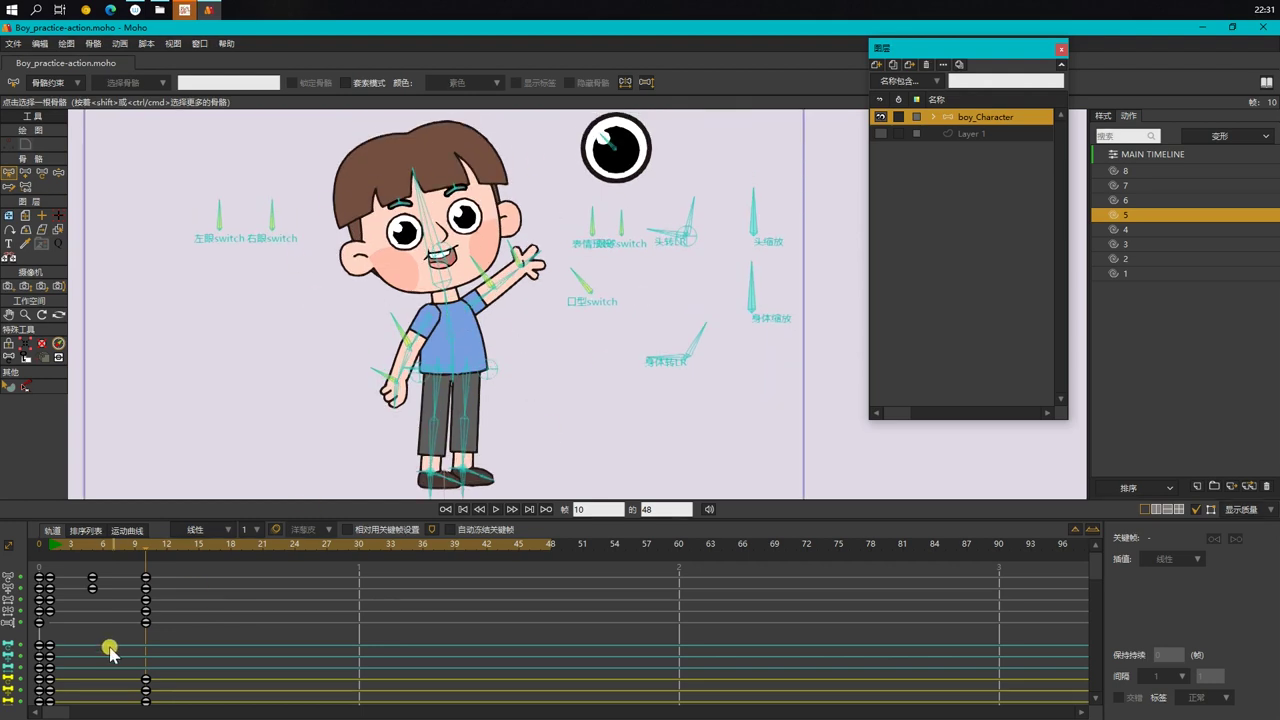
drag(92, 548, 145, 550)
click(448, 320)
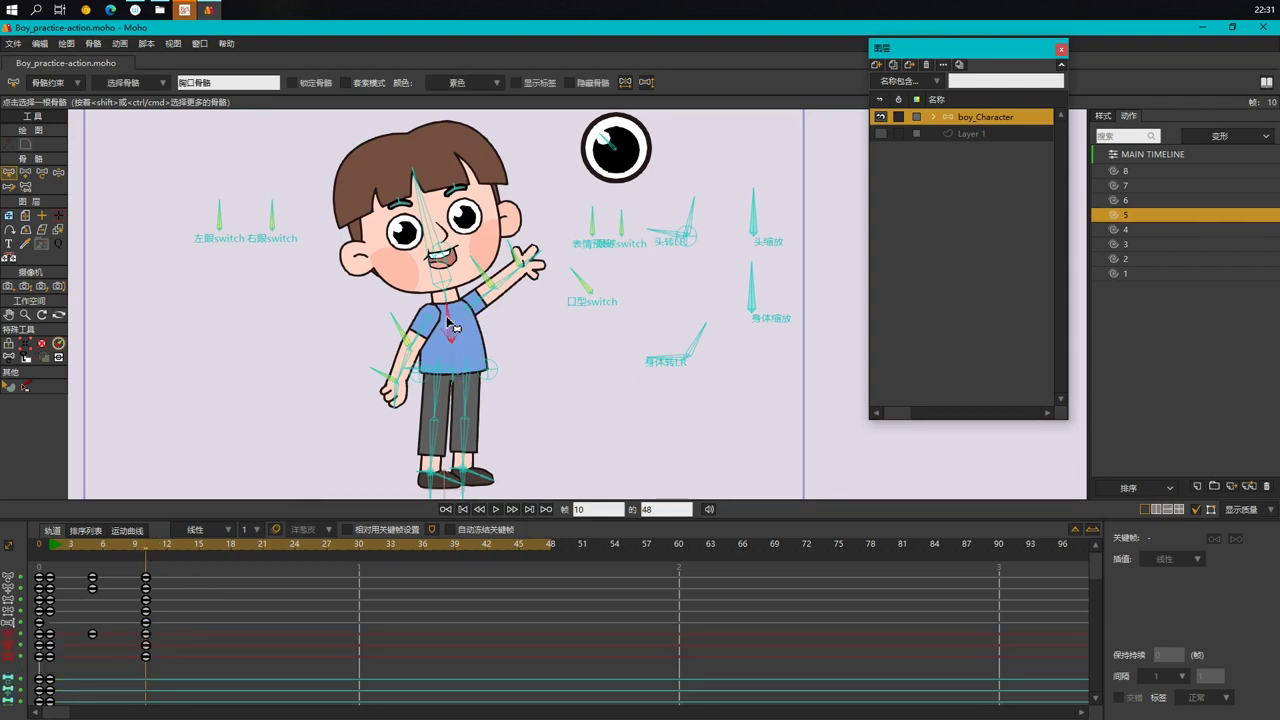
drag(94, 548, 145, 565)
click(92, 548)
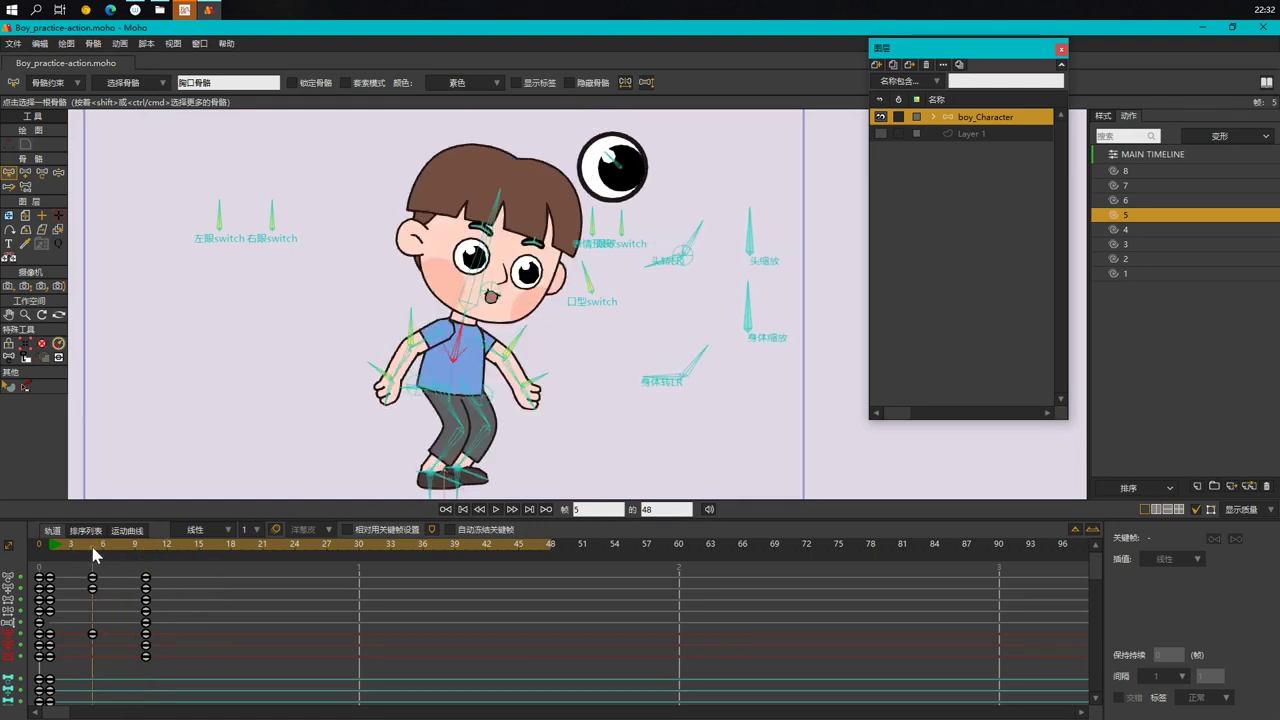
click(148, 548)
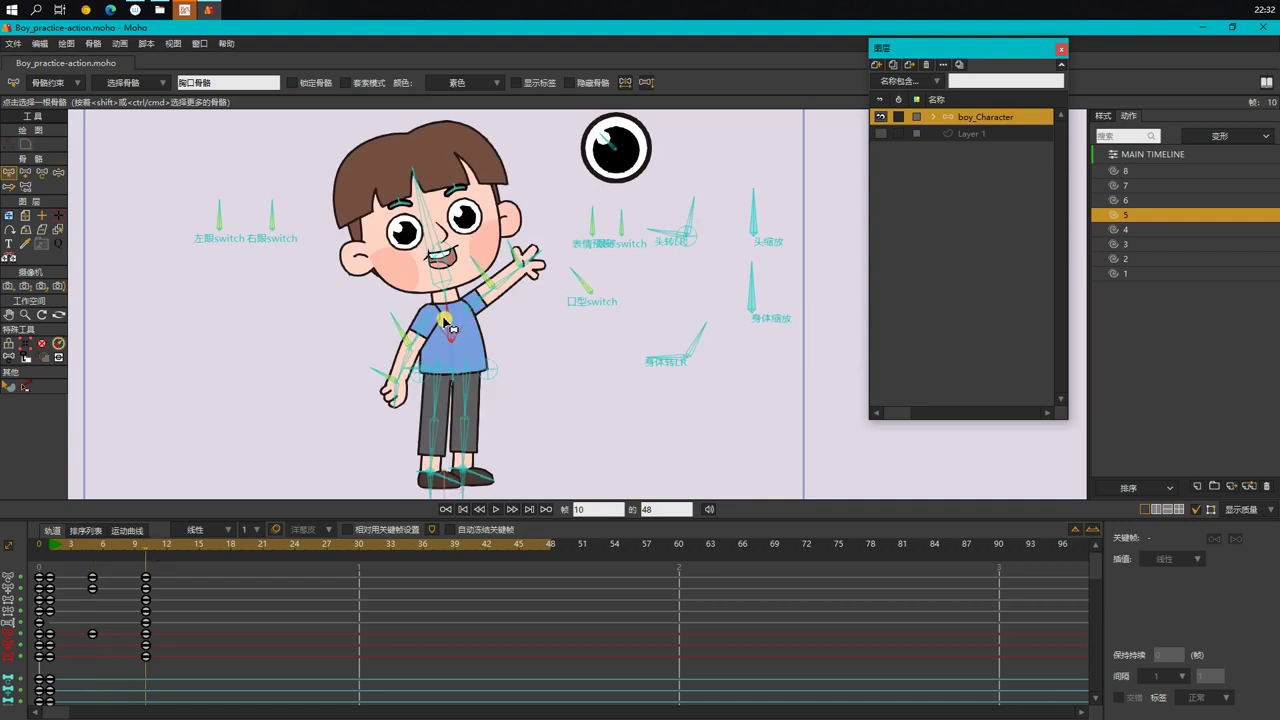
Step: Select the head bone, scrub between frames 5 and 10 to examine its swing, and deselect it
click(428, 232)
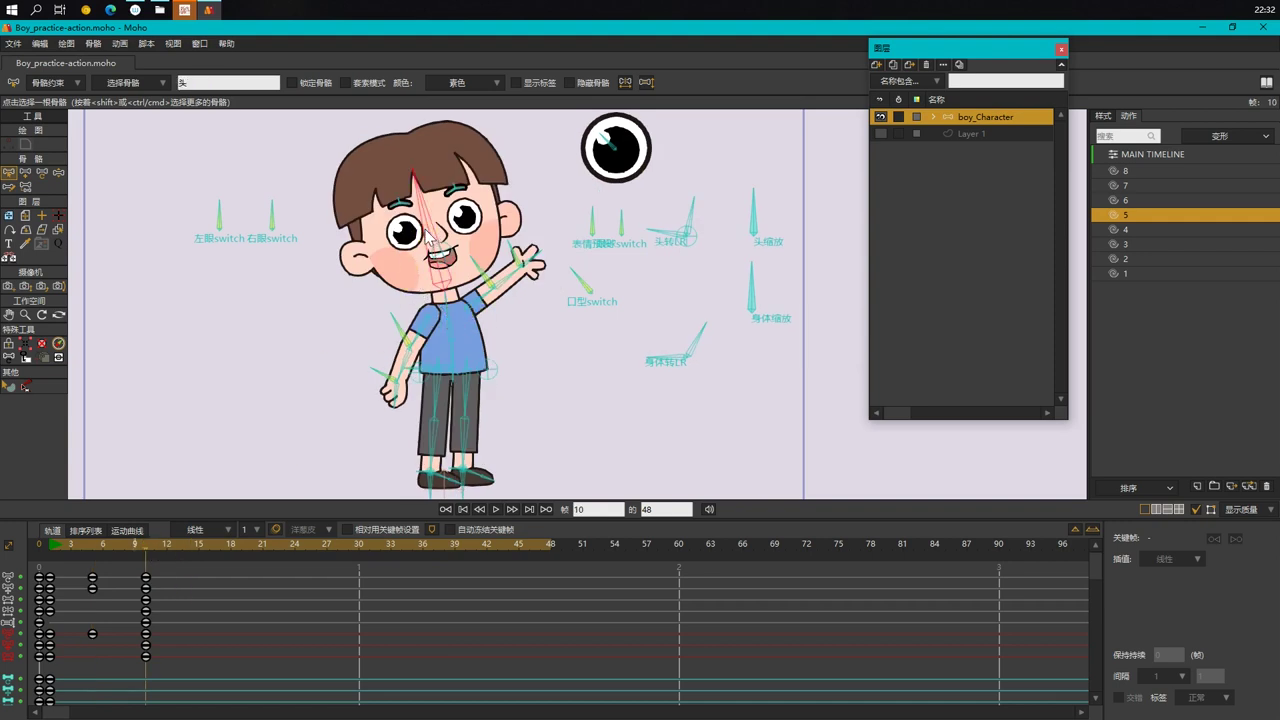
click(97, 548)
click(148, 548)
drag(98, 549, 143, 555)
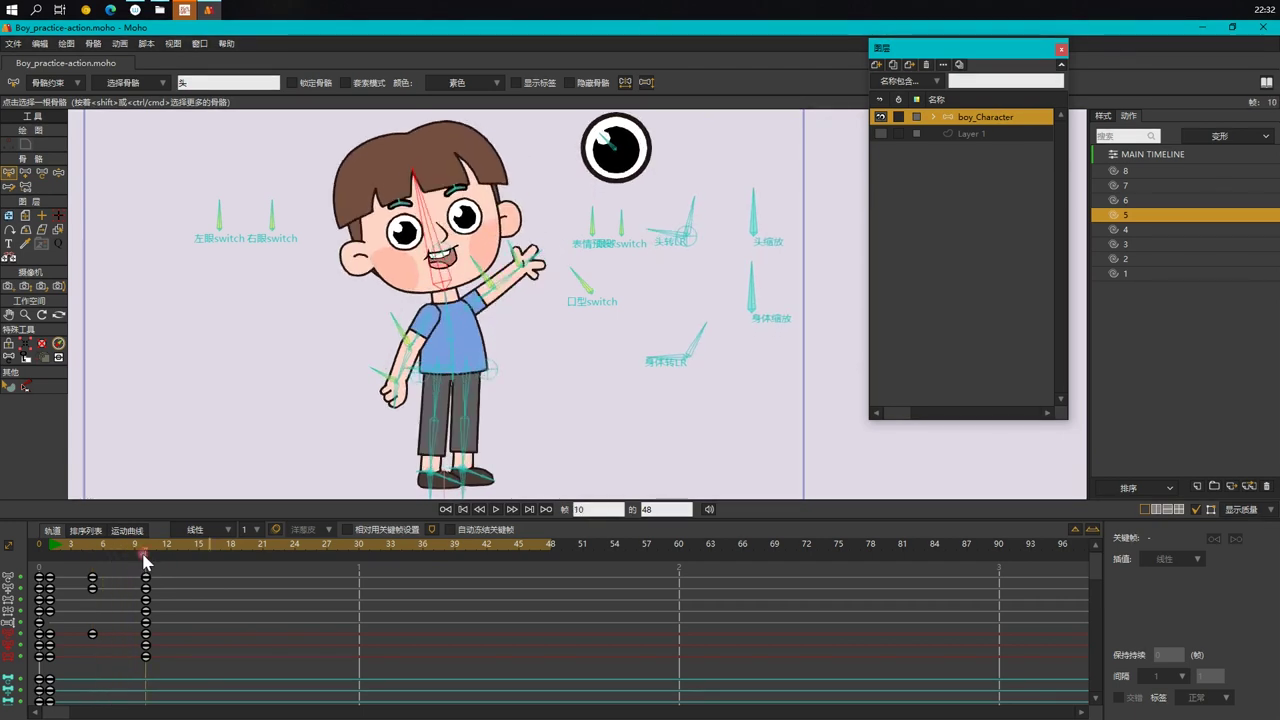
click(232, 579)
click(253, 560)
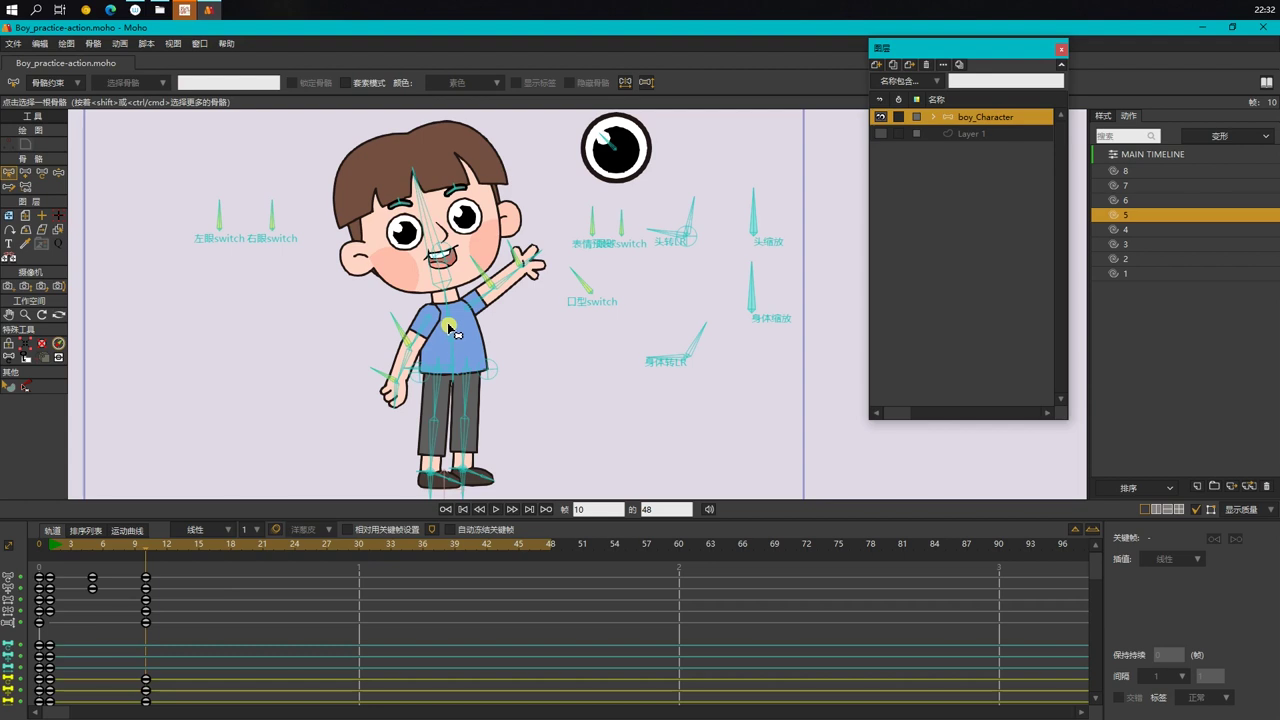
Step: Copy all the keyframes at frame 10 and paste them at frame 14
click(214, 619)
drag(186, 630, 140, 577)
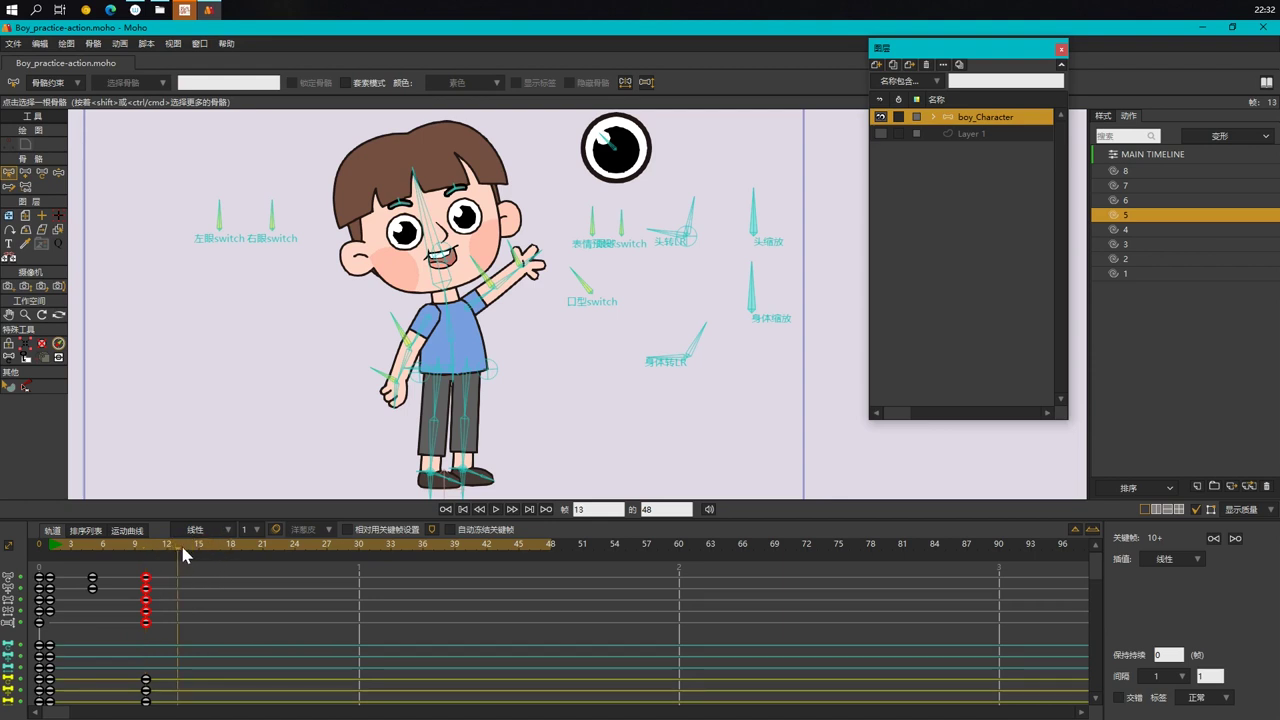
key(ctrl+v)
click(253, 600)
Step: At frame 10, rotate the chest and head bones slightly further in their direction of motion to exaggerate the waving pose
click(146, 548)
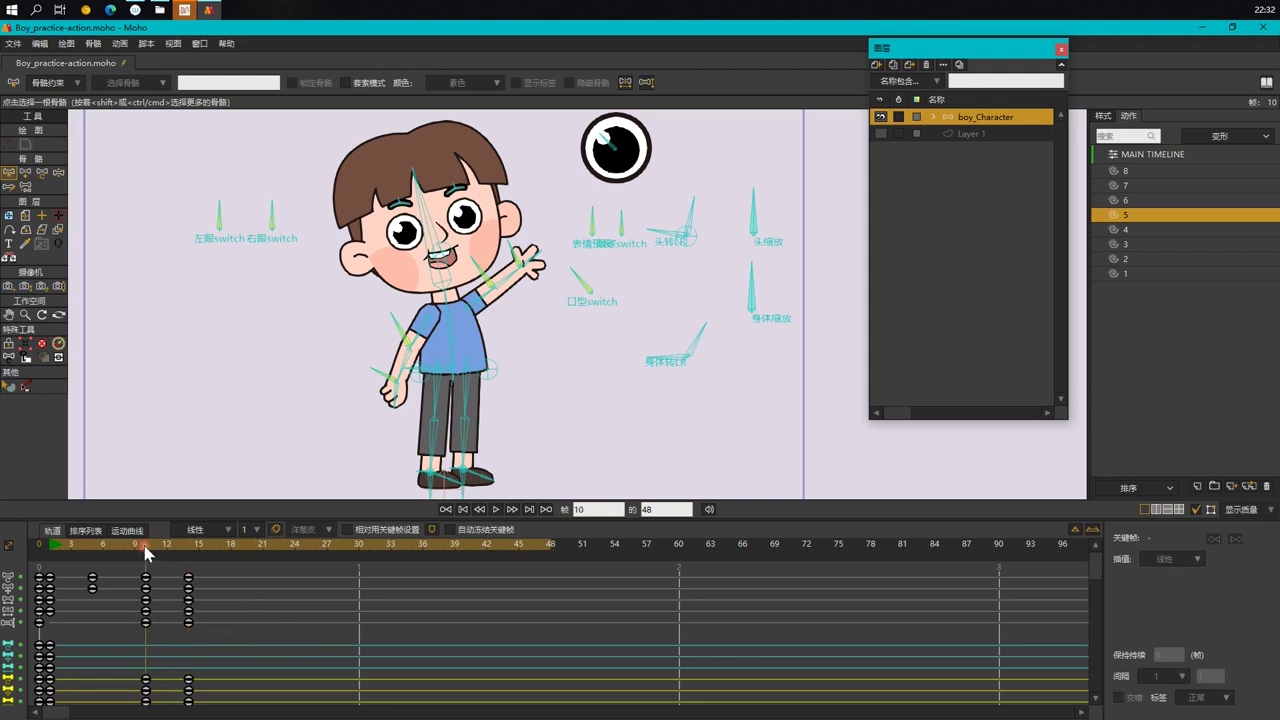
scroll(538, 298, up, 5)
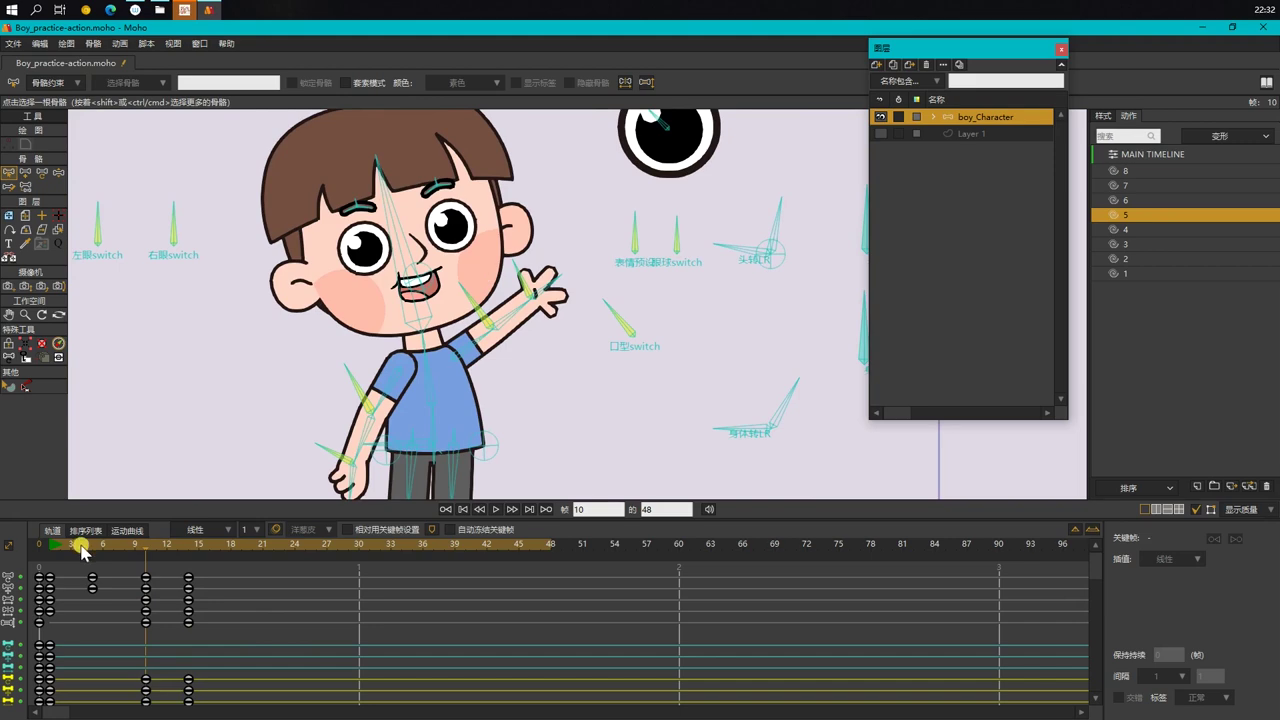
click(94, 548)
drag(97, 550, 142, 544)
scroll(437, 371, up, 3)
key(t)
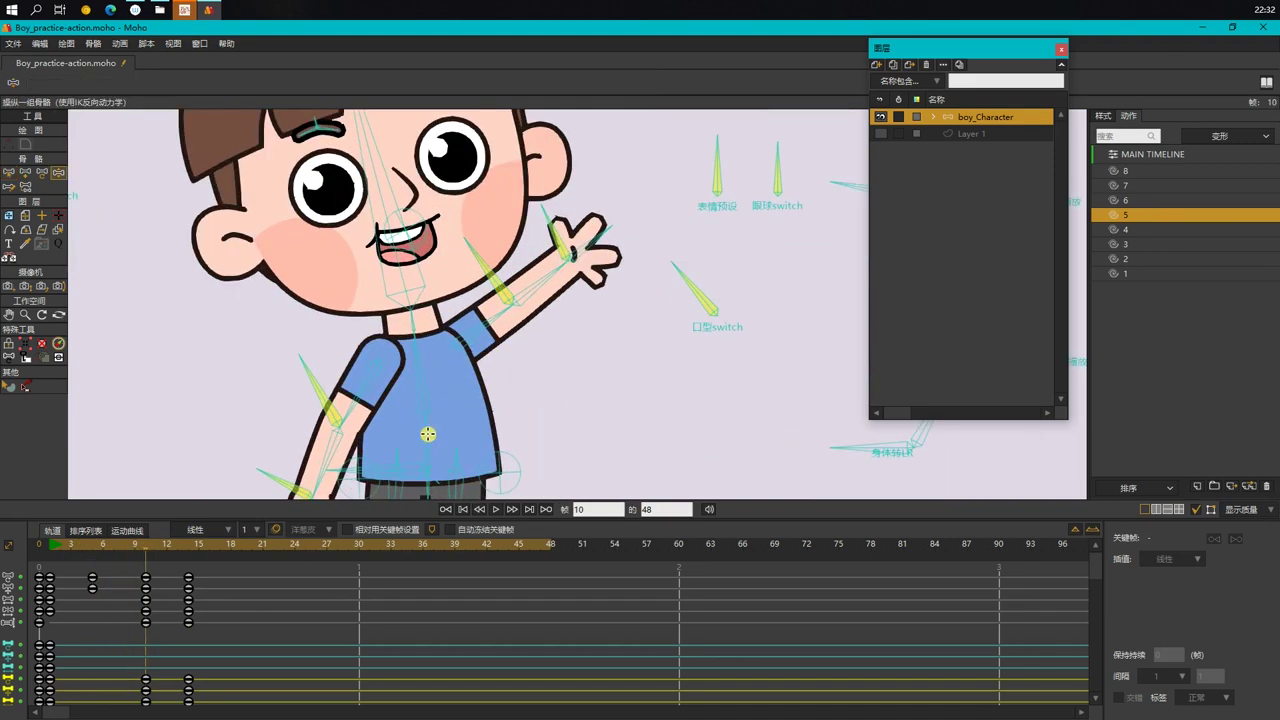
drag(91, 540, 145, 563)
click(447, 440)
drag(430, 443, 418, 380)
drag(421, 231, 438, 297)
drag(370, 229, 366, 228)
Step: Rotate the horizontal head-turn control bone upward at frame 10 and scrub from frame 5 to check the head
drag(735, 306, 590, 326)
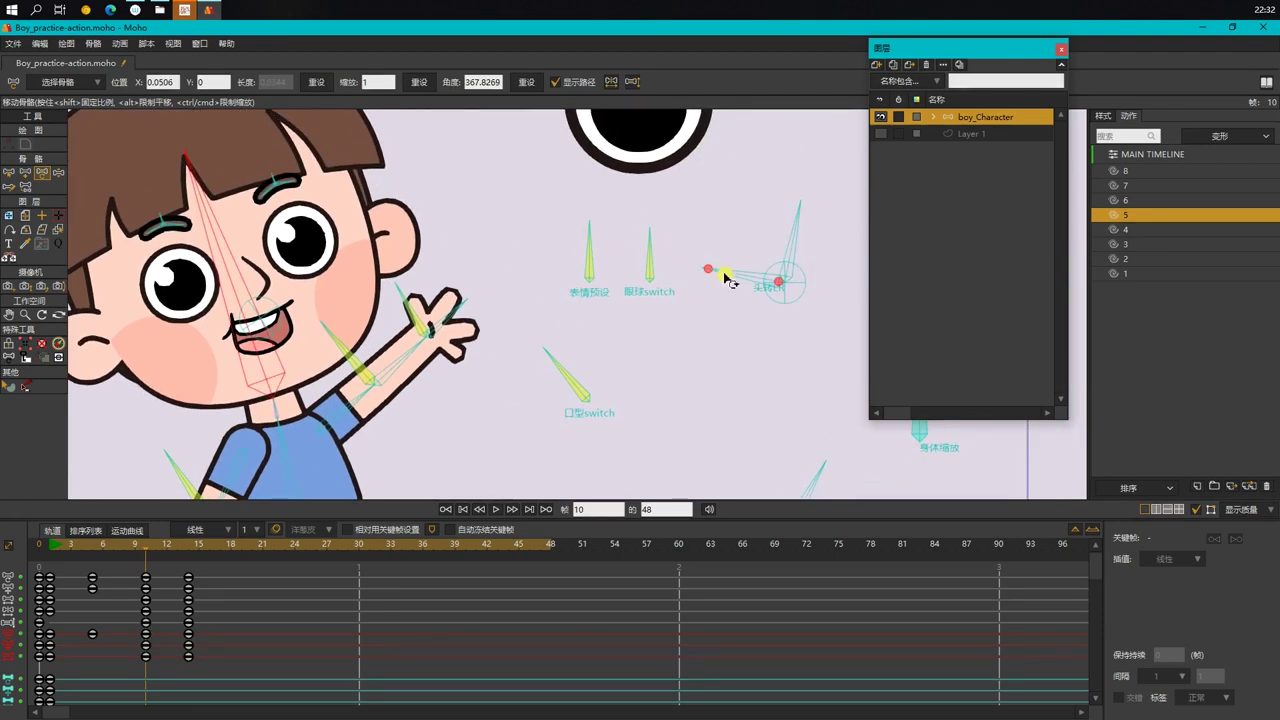
drag(726, 278, 732, 254)
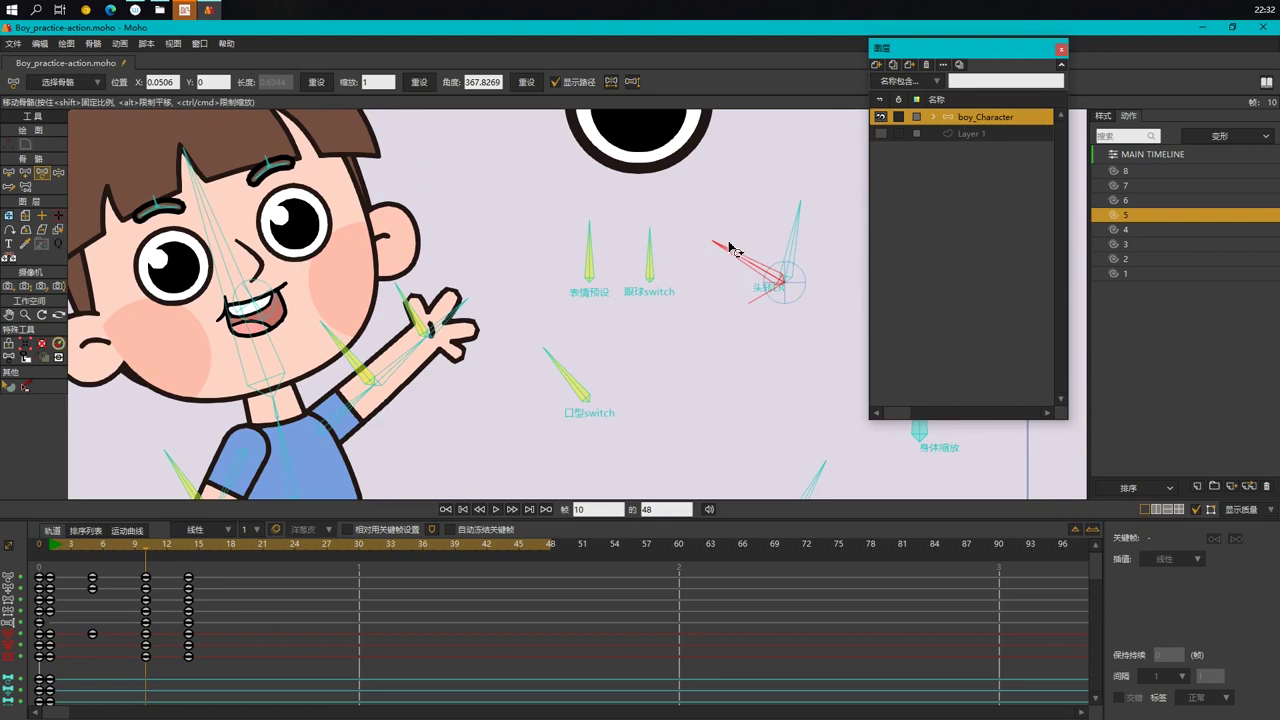
scroll(540, 340, down, 4)
click(93, 547)
drag(93, 551, 149, 563)
Step: Select the raised upper arm bone at frame 10 and rotate it upward to an angle of about 391.3
key(b)
click(468, 344)
scroll(487, 355, up, 3)
key(t)
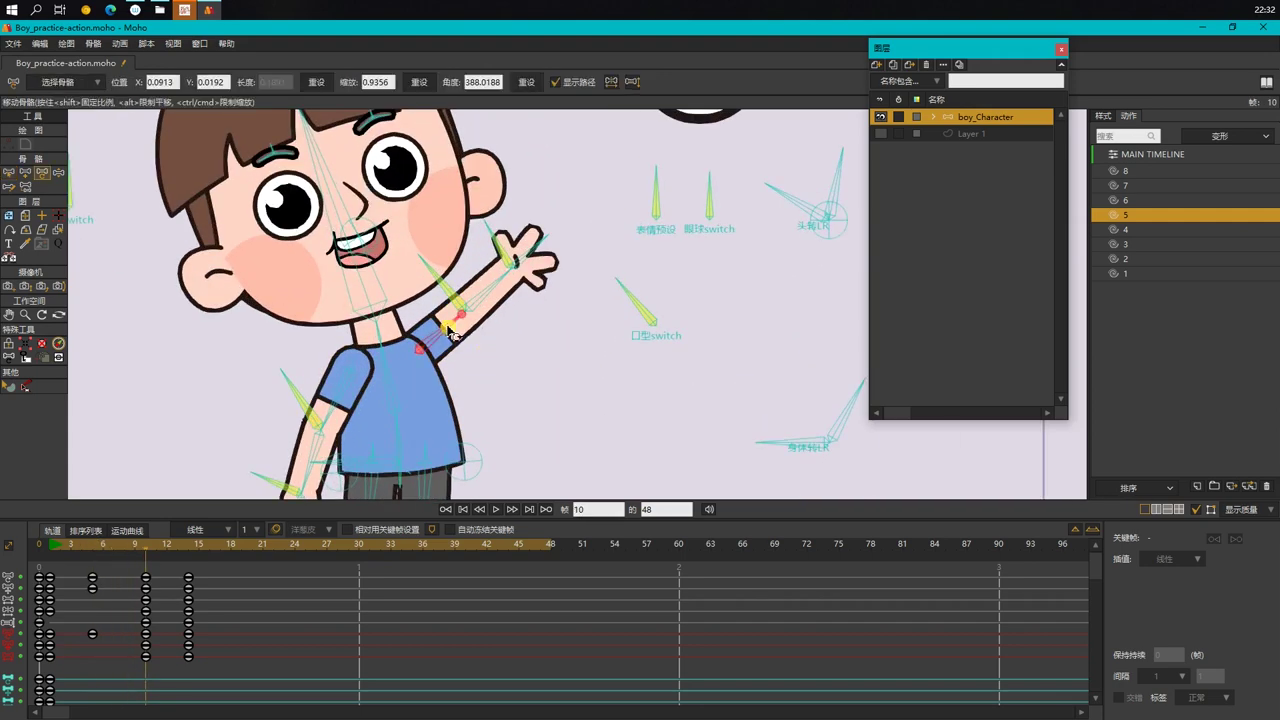
drag(447, 327, 445, 324)
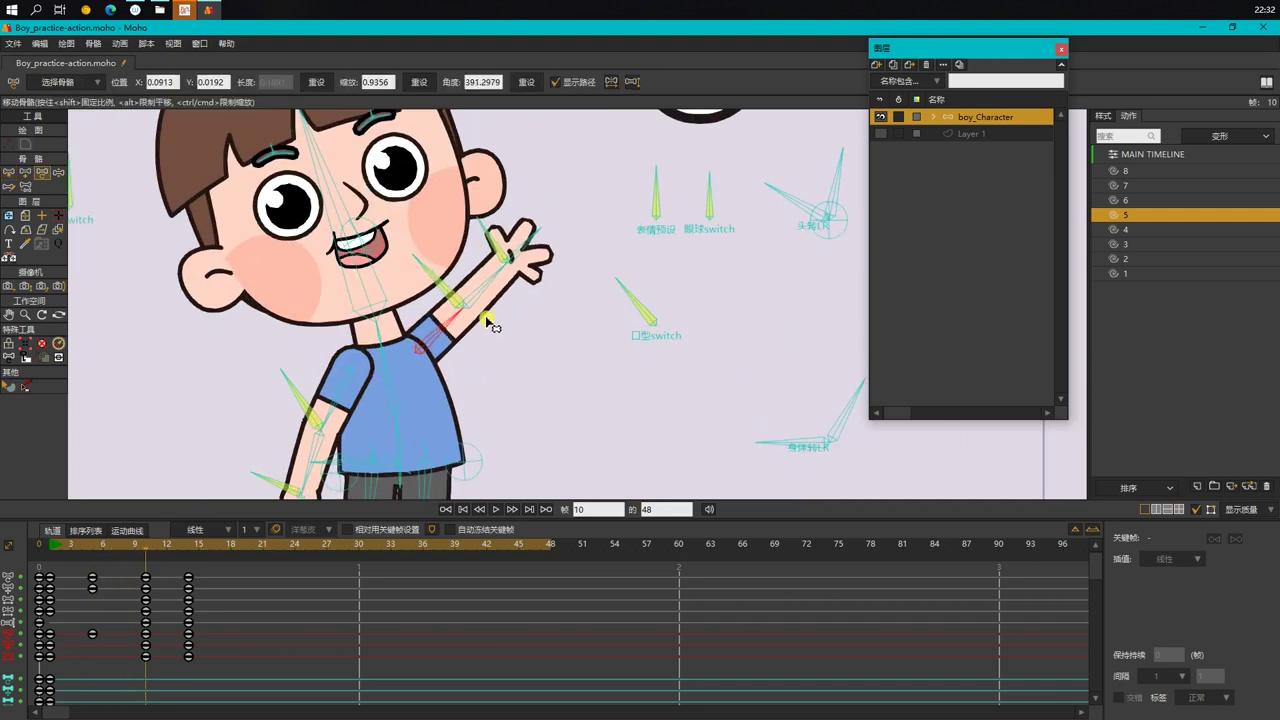
Step: Select the raised forearm bone (RRR_小手臂) and rotate it upward to an angle of about 12.9 at frame 10
key(b)
click(101, 546)
click(145, 566)
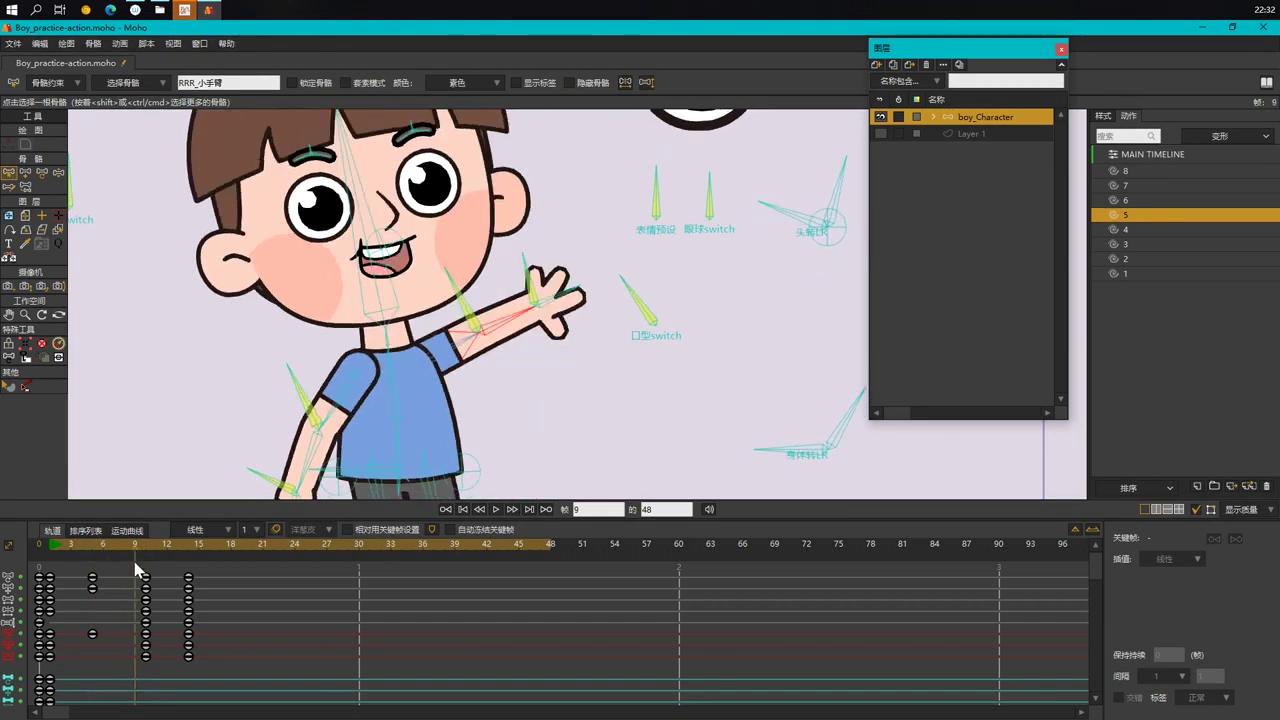
key(t)
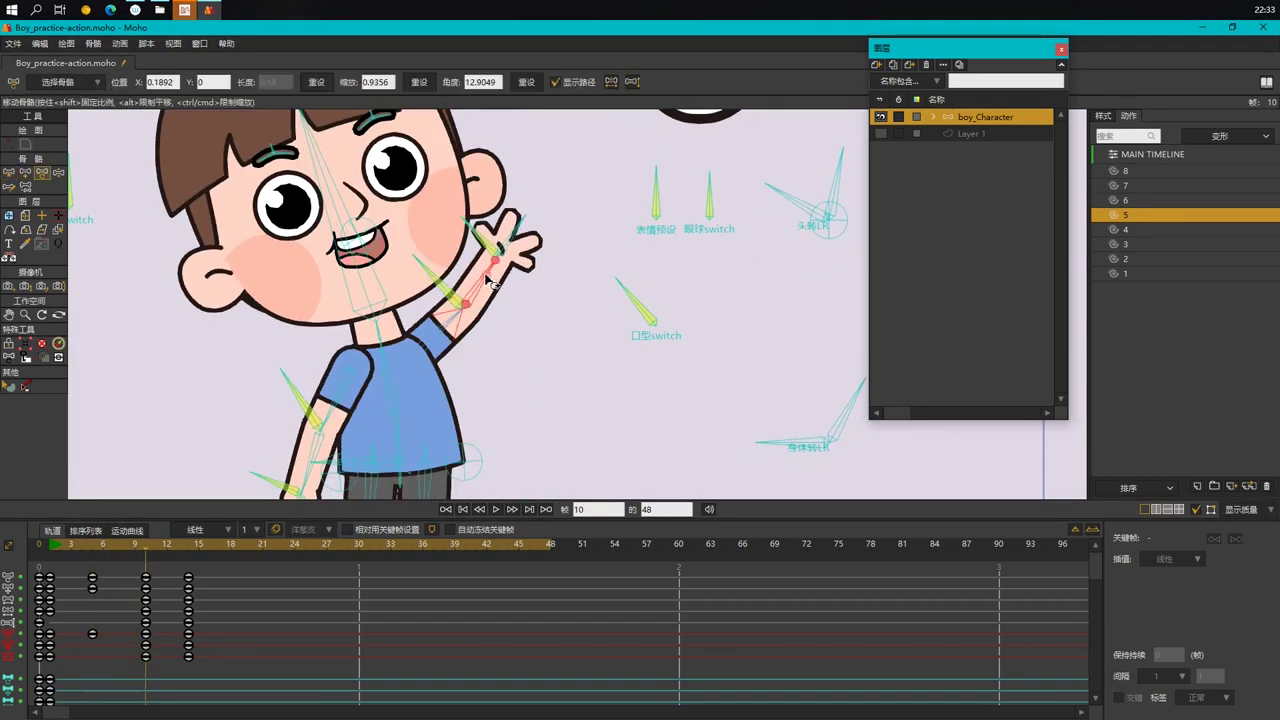
scroll(586, 380, down, 3)
Step: Move the lowered arm and its hand slightly inward toward the body at frame 10 with the Manipulate Bones tool
click(92, 547)
key(b)
click(403, 348)
drag(96, 546, 142, 555)
scroll(390, 370, up, 1)
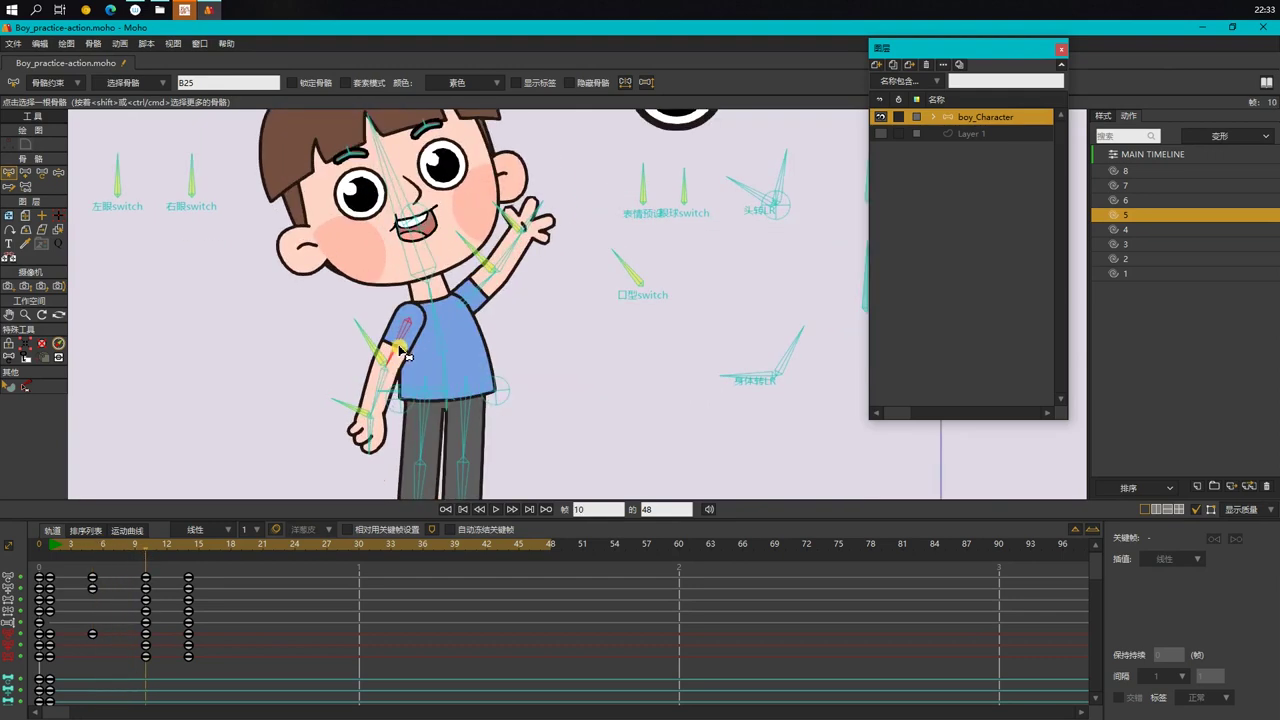
key(z)
drag(399, 348, 395, 347)
drag(376, 398, 382, 438)
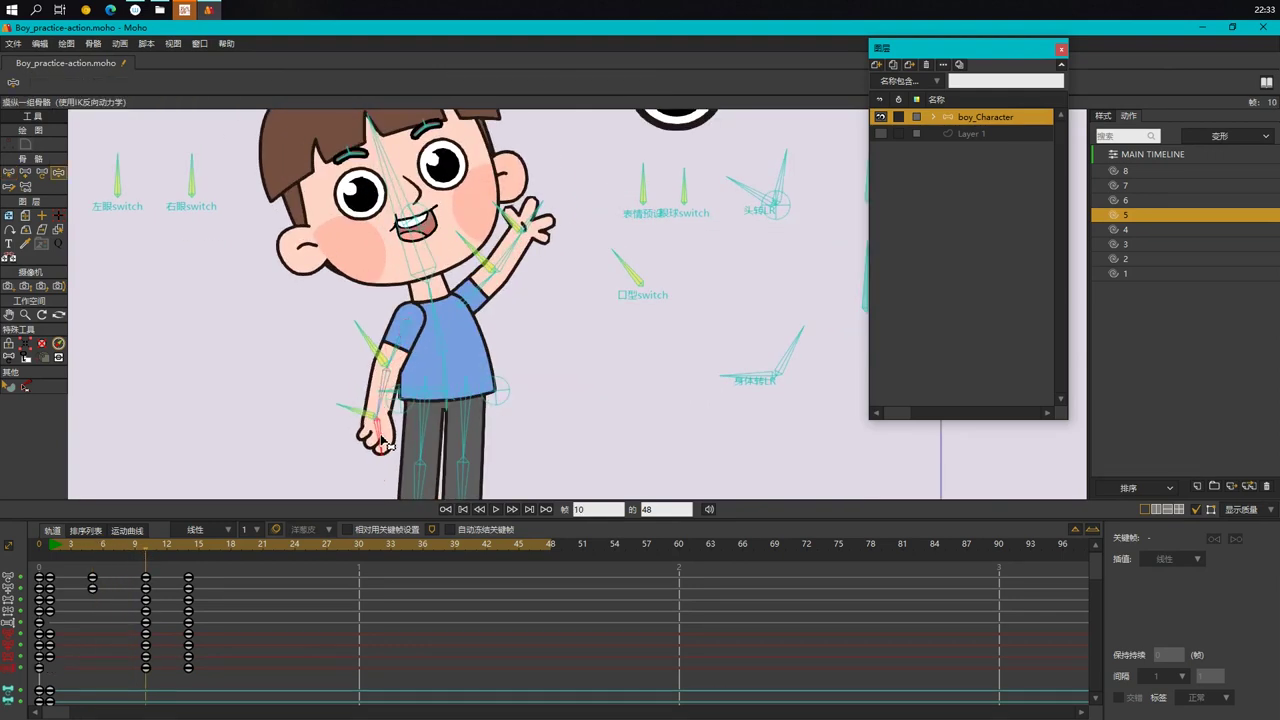
scroll(382, 438, down, 1)
mouse_move(133, 555)
mouse_down()
mouse_move(200, 560)
mouse_move(143, 551)
mouse_up()
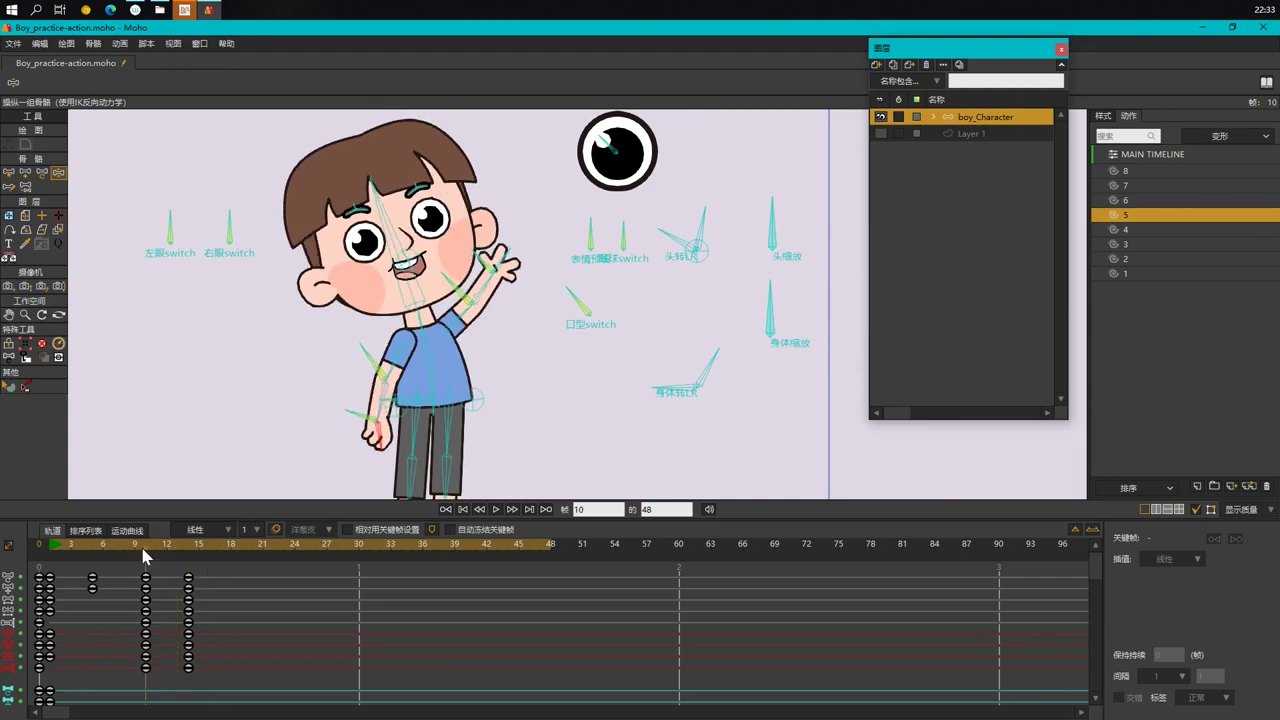
Step: Scrub through to frame 15 and play the animation from frame 1 to check the overshoot and settle
scroll(465, 397, up, 2)
scroll(591, 337, down, 2)
scroll(591, 337, up, 1)
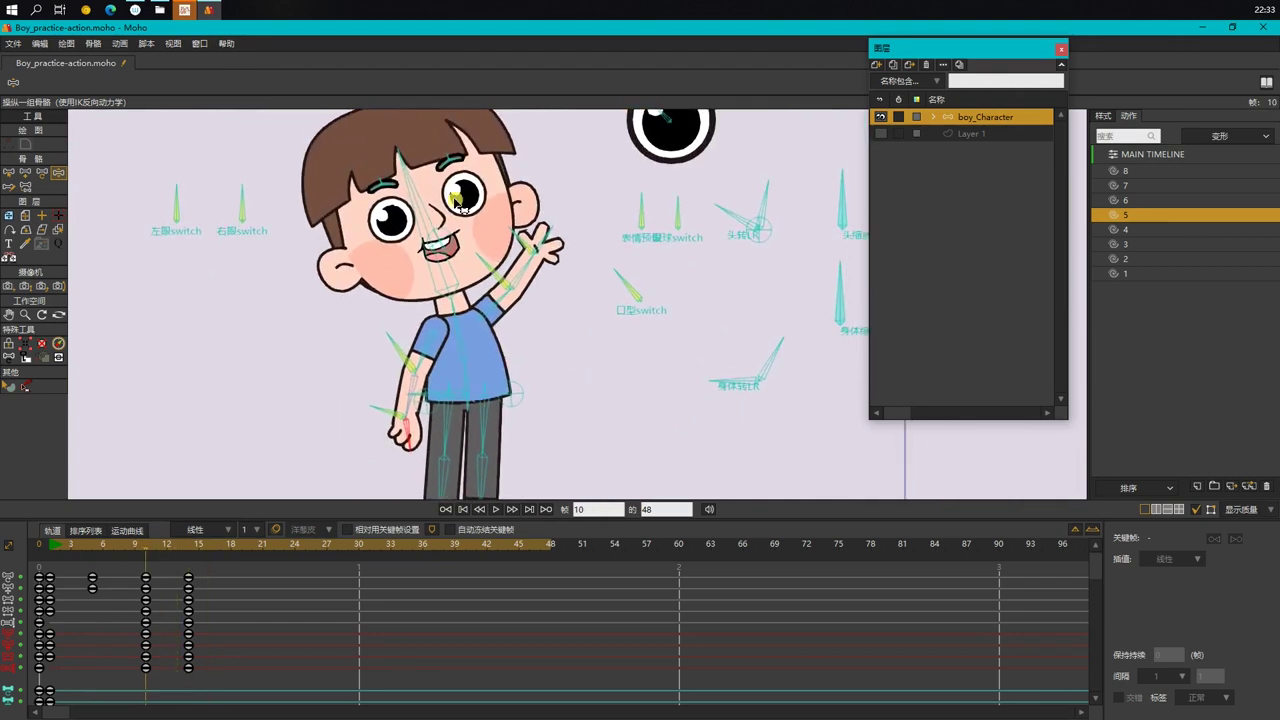
click(112, 548)
drag(113, 552, 196, 580)
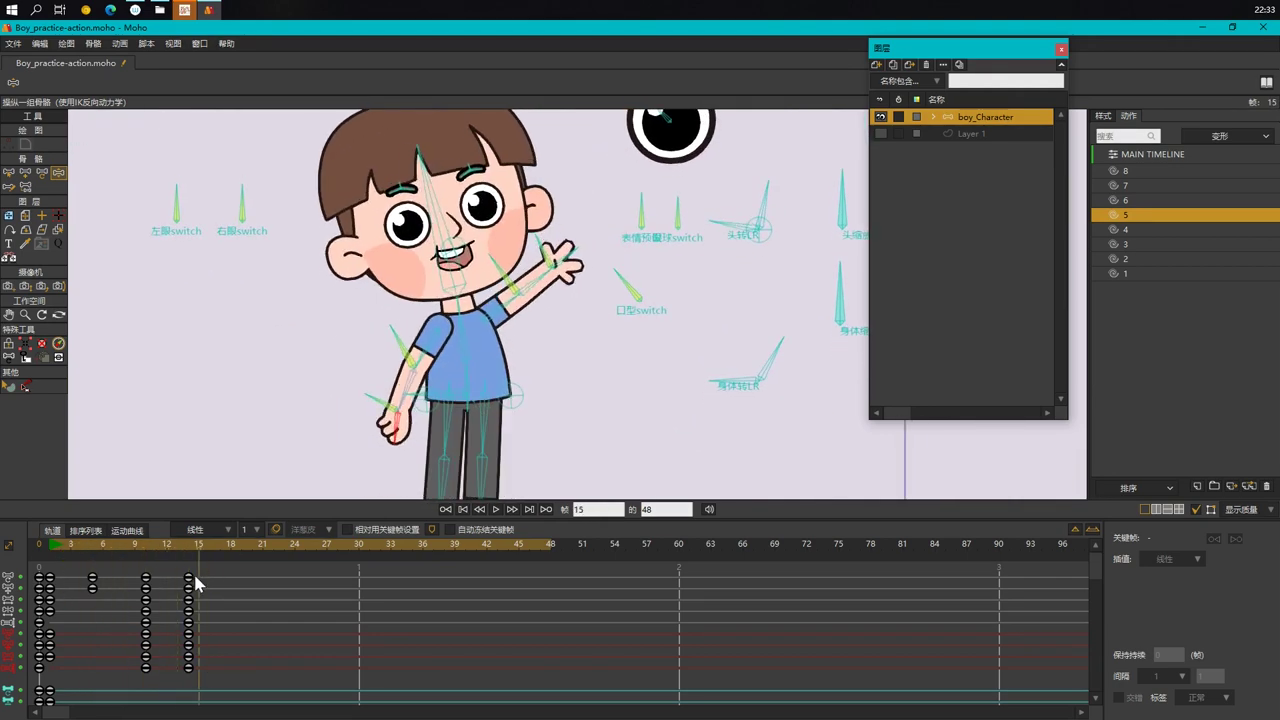
click(48, 553)
click(585, 352)
scroll(585, 352, down, 2)
key(space)
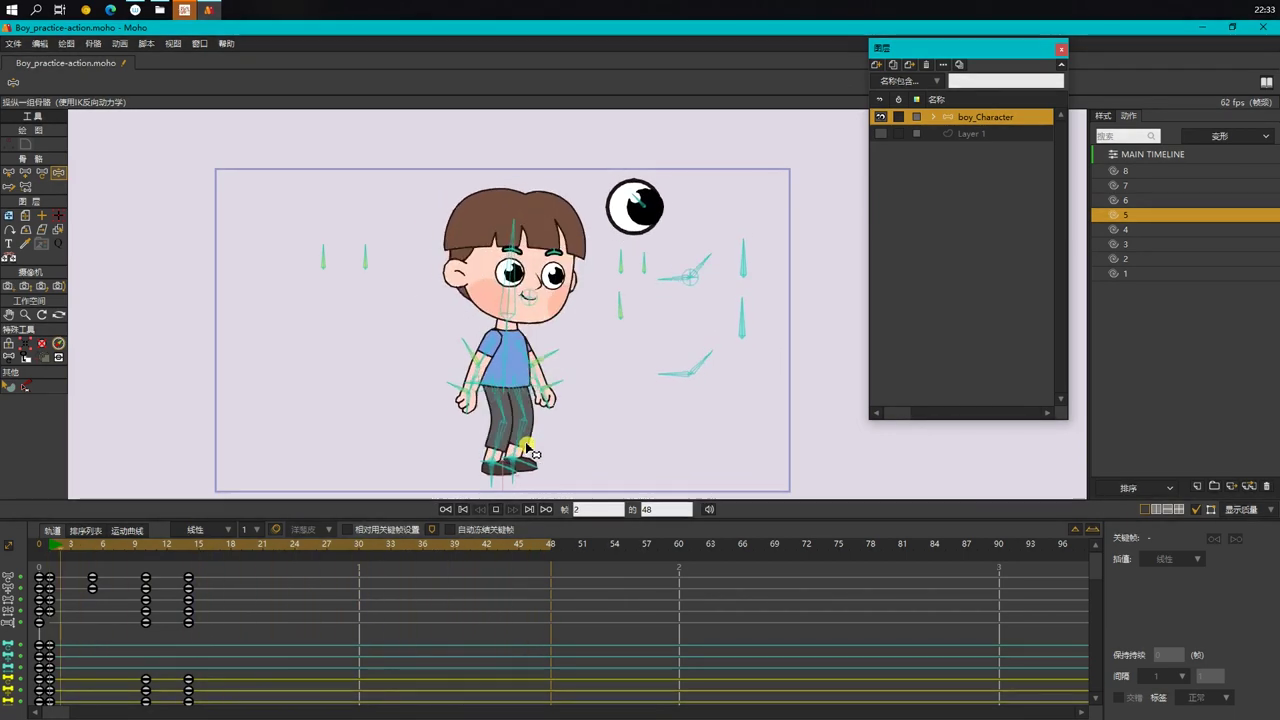
key(space)
Step: Return to frame 10 and adjust the angle of the raised hand
click(148, 548)
scroll(592, 300, up, 3)
click(552, 252)
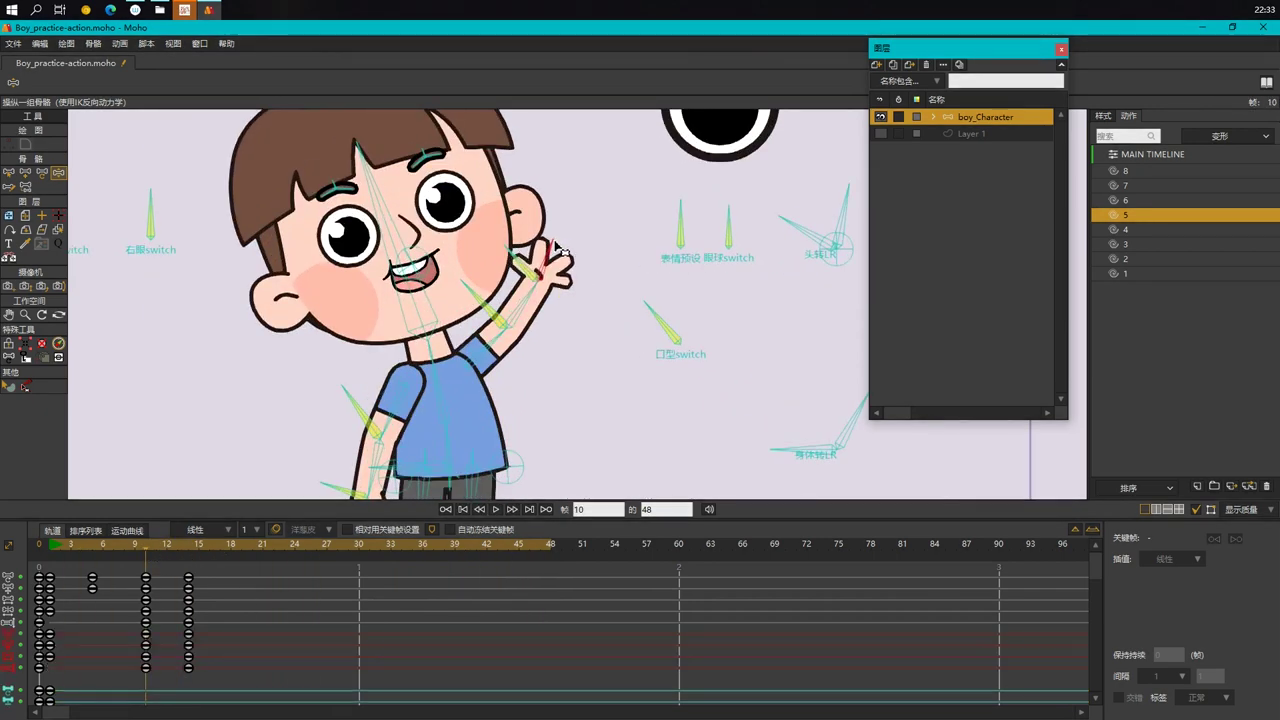
Step: Play the animation from the start to check the adjusted wave
scroll(557, 248, down, 3)
scroll(368, 485, down, 1)
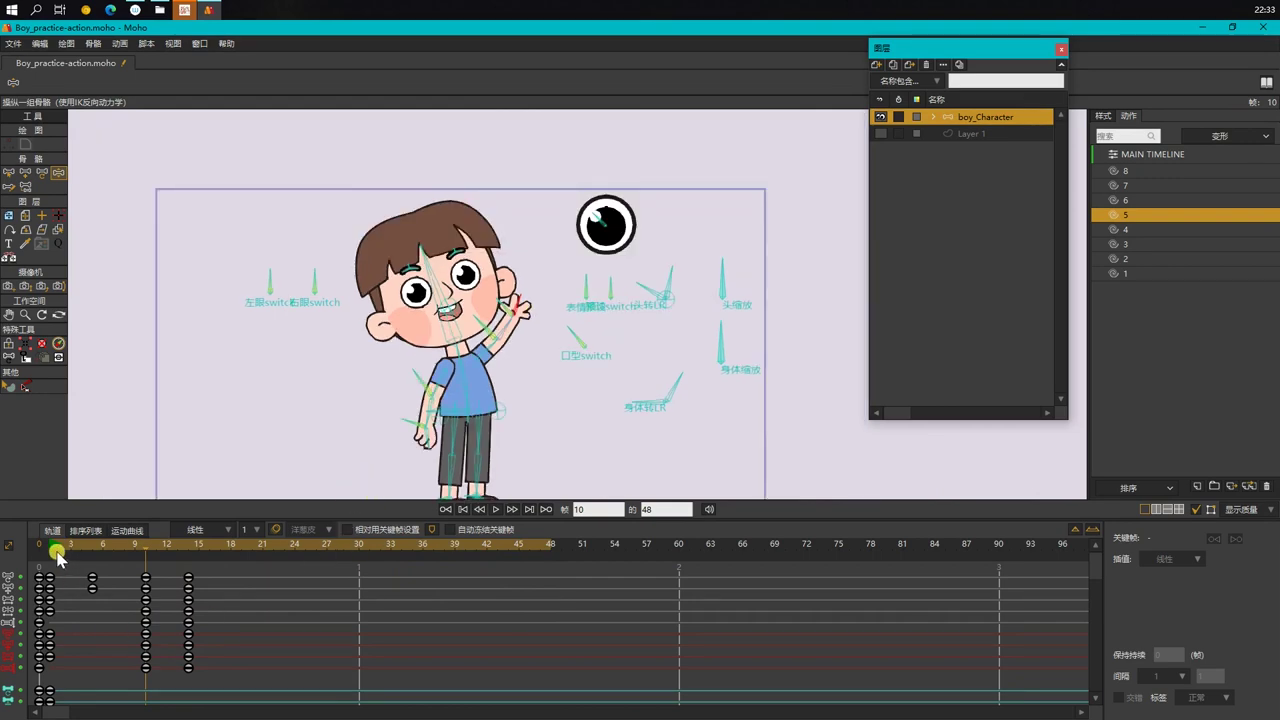
scroll(432, 445, up, 3)
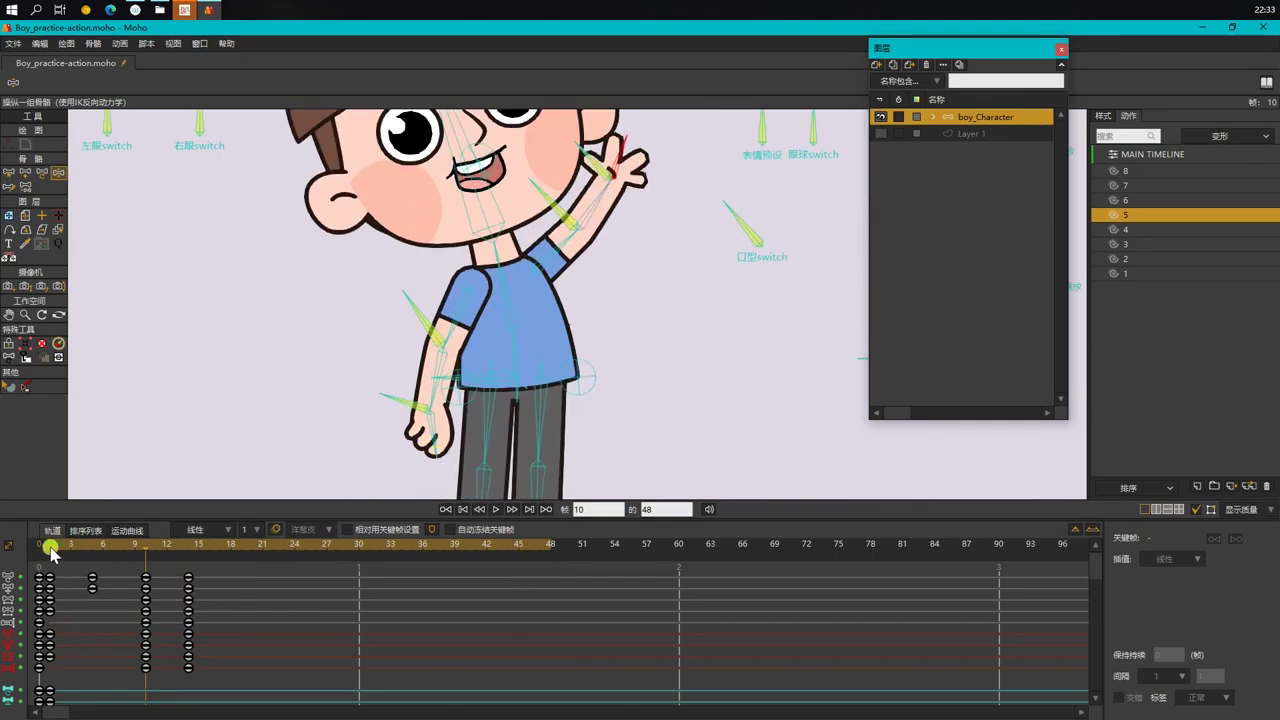
scroll(640, 420, down, 3)
key(space)
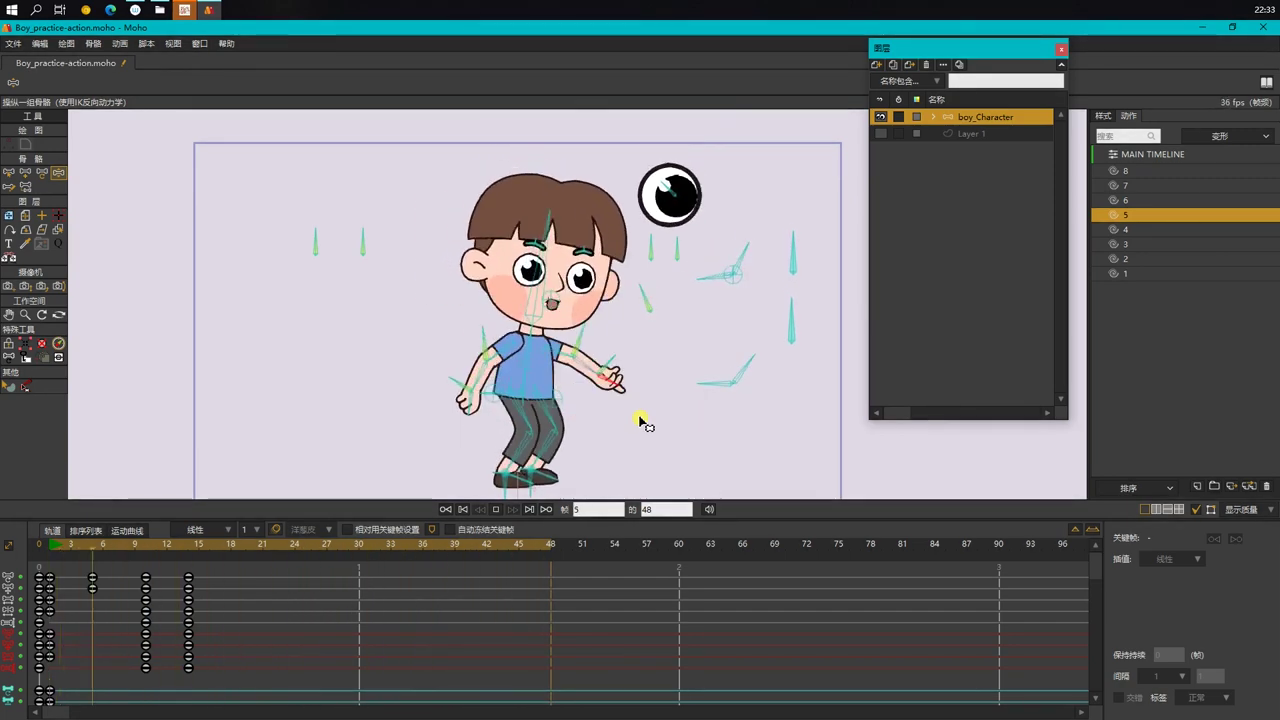
scroll(640, 420, down, 1)
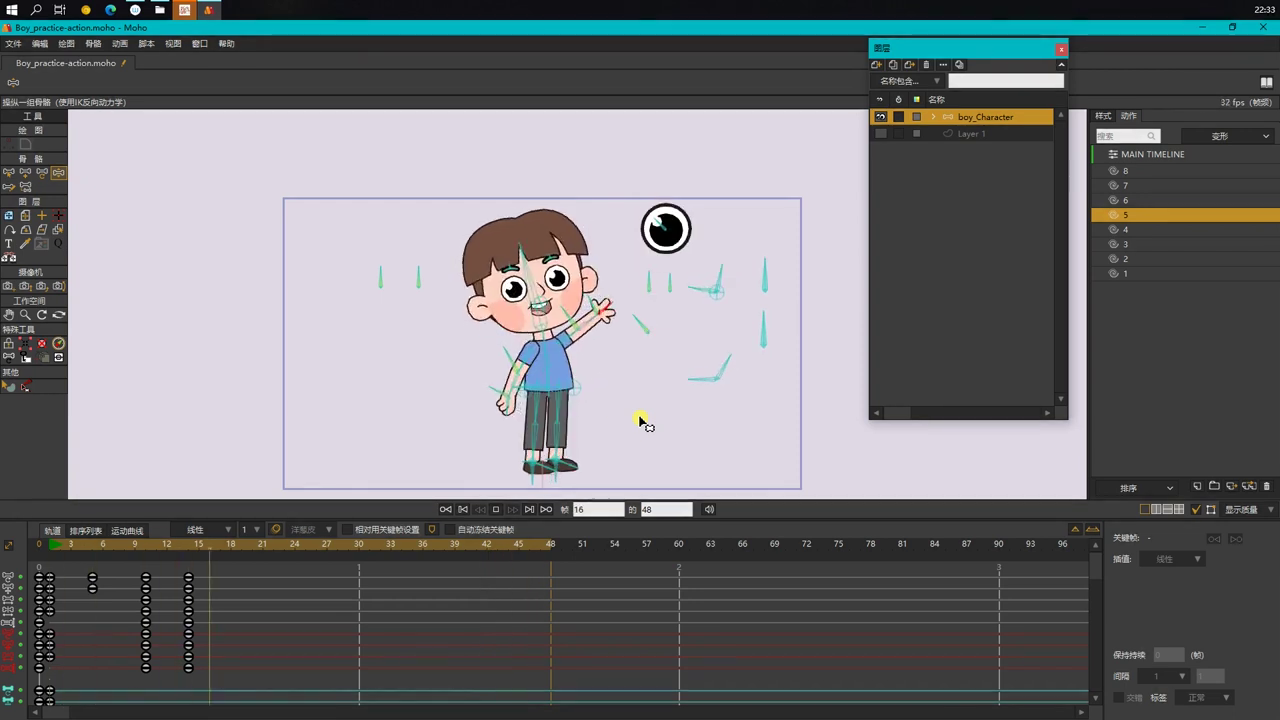
Step: Scrub from frame 1 to frame 14 and save the project
click(55, 545)
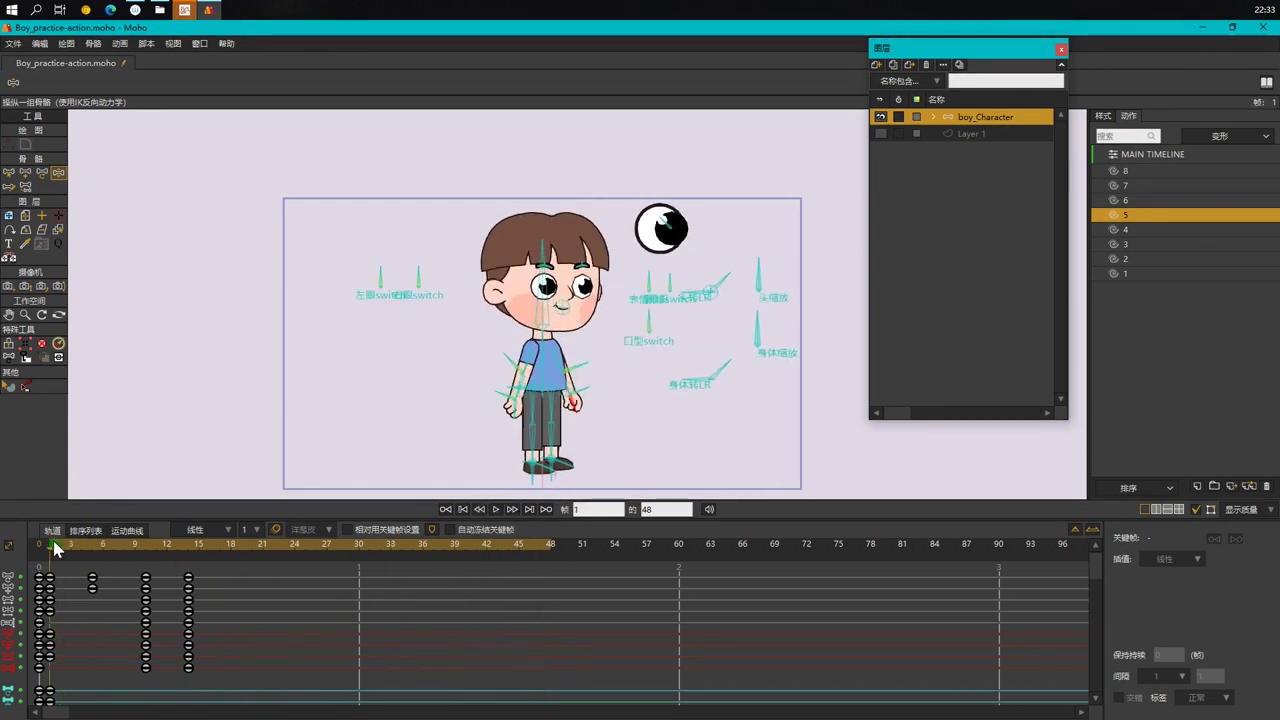
mouse_move(60, 548)
mouse_down()
mouse_move(143, 540)
mouse_move(193, 553)
mouse_up()
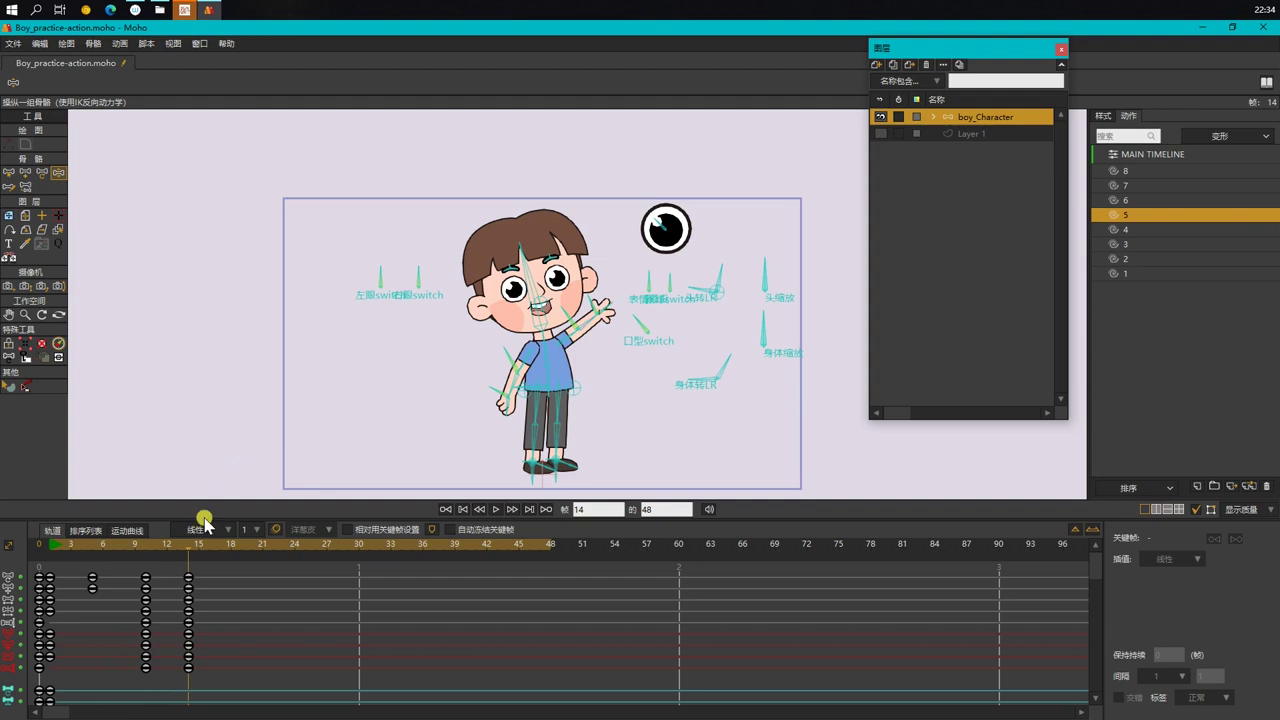
key(Return)
key(ctrl+s)
Step: Activate the Select Bone tool, scrub from frame 1 to frame 11, and examine the motion of the arms and raised hand
key(b)
drag(657, 349, 562, 362)
scroll(491, 378, up, 2)
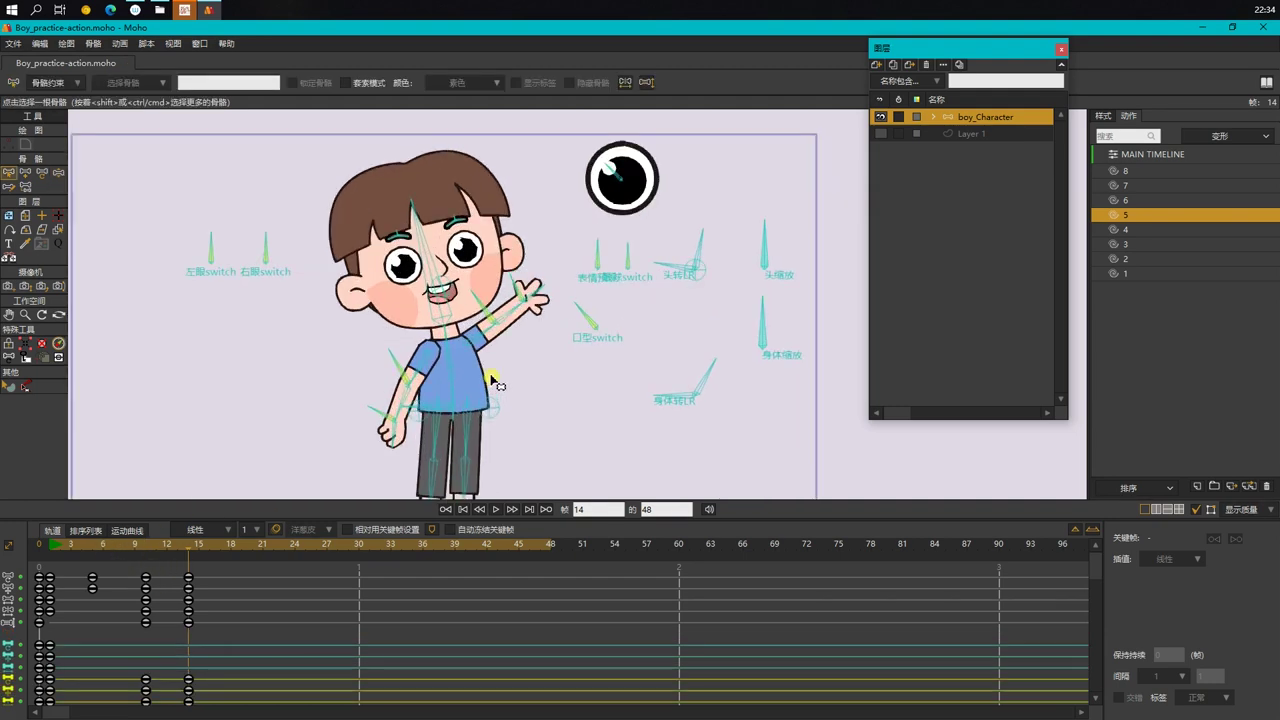
scroll(491, 378, up, 2)
drag(523, 256, 528, 290)
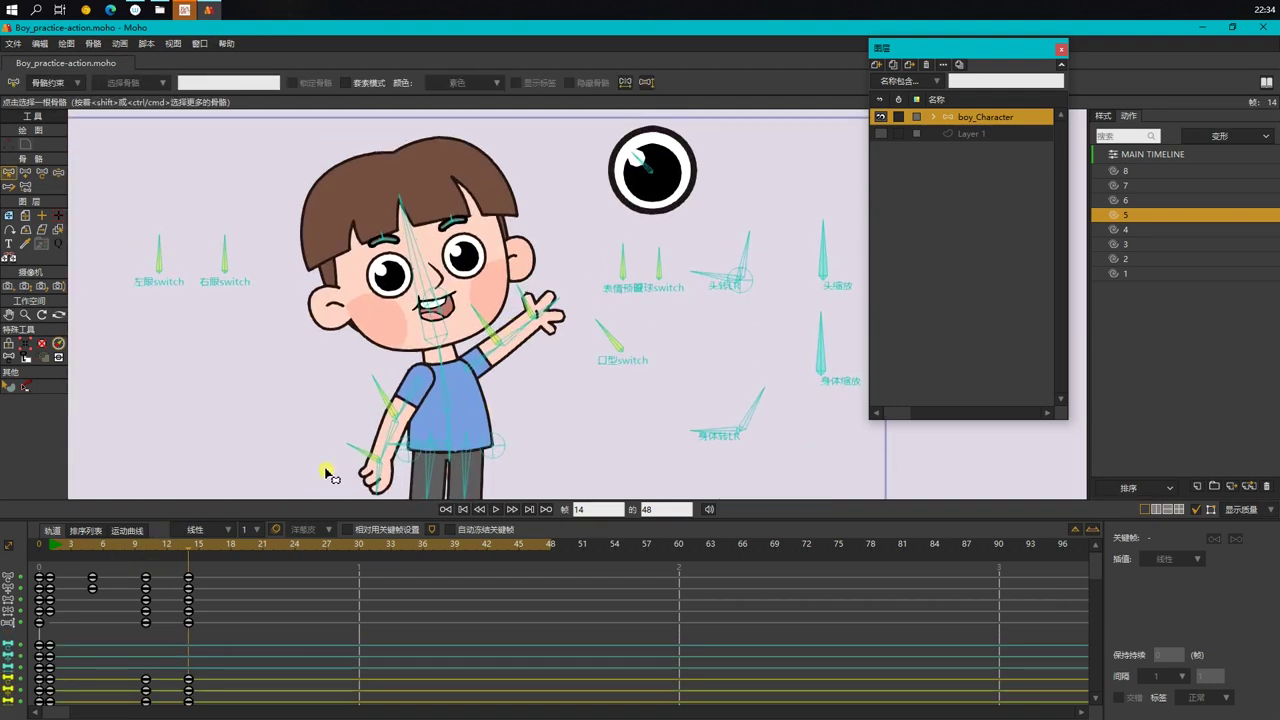
drag(64, 549, 104, 556)
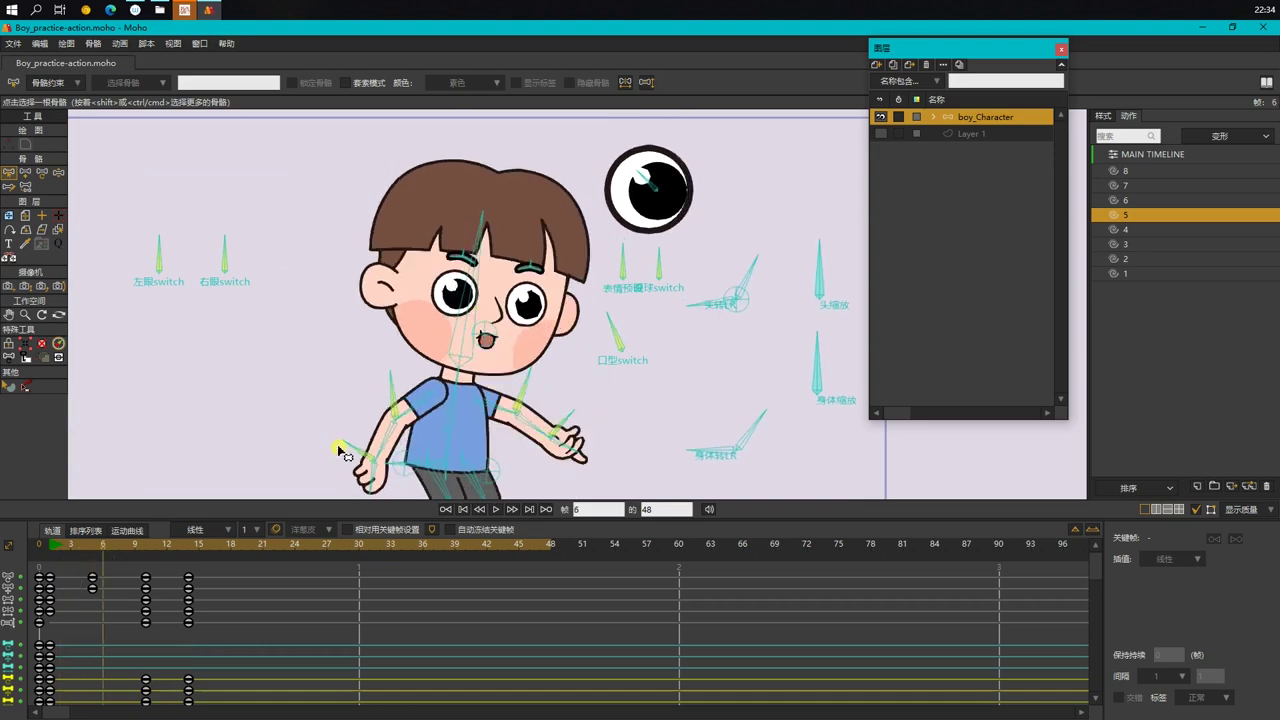
drag(55, 544, 150, 570)
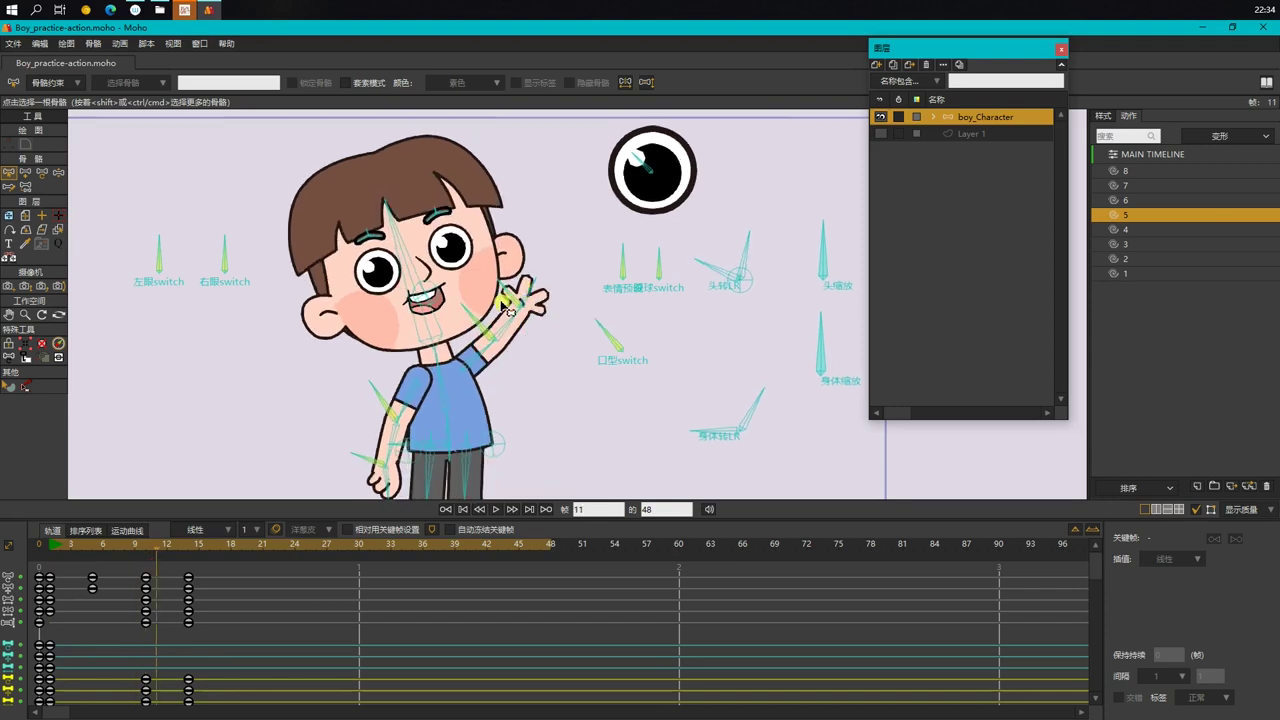
scroll(510, 310, up, 3)
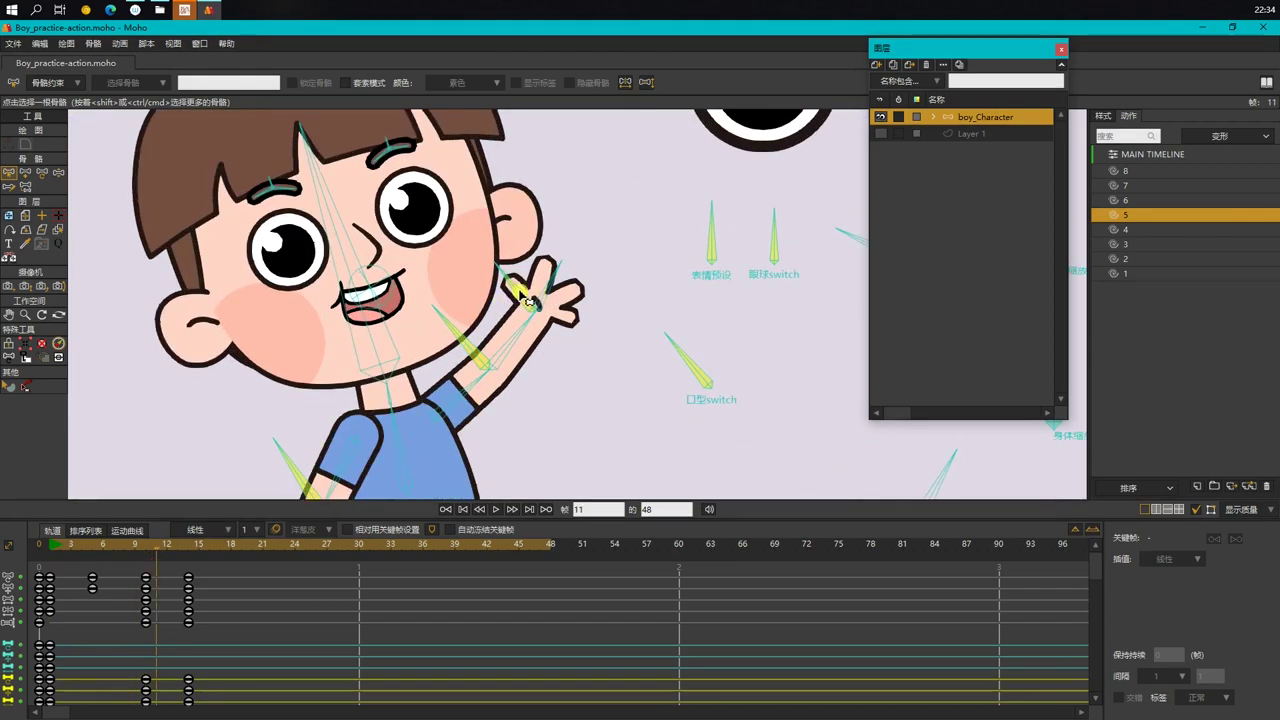
Step: Select the raised-hand and 口型switch bones and examine their rotation keys between frames 1 and 14 while scrubbing to frame 10
click(519, 293)
click(703, 378)
scroll(578, 342, down, 4)
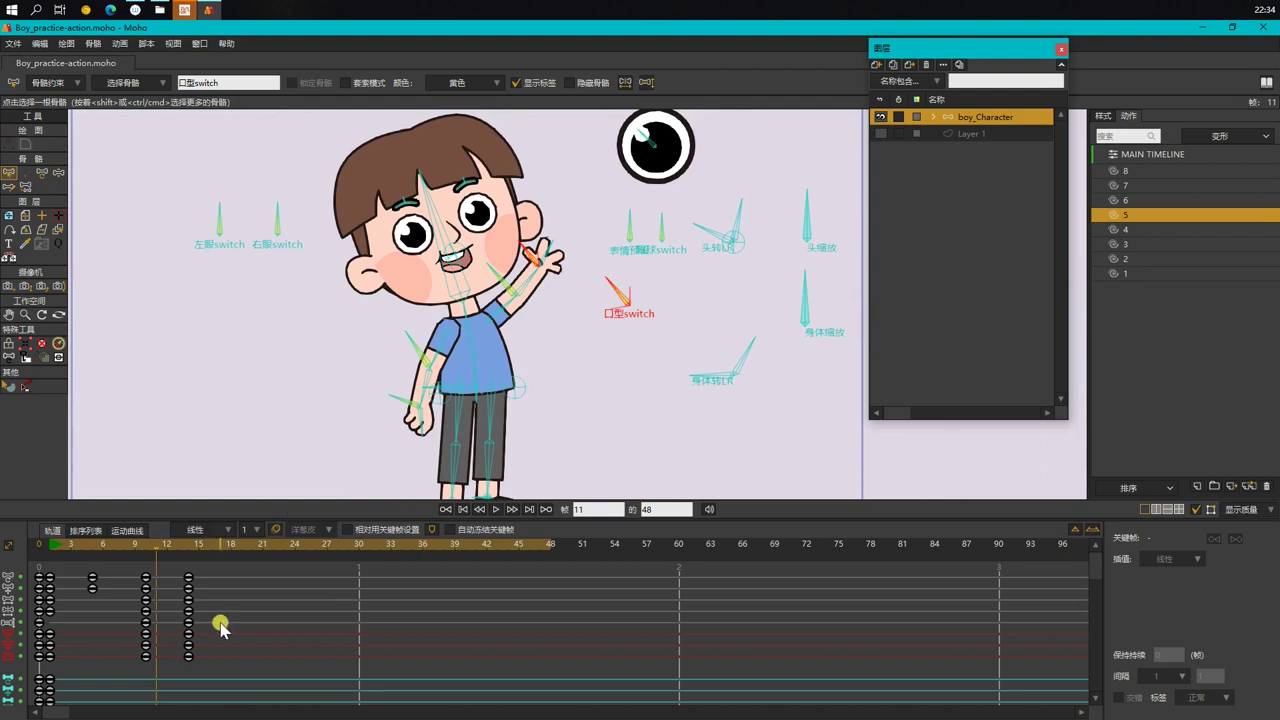
drag(208, 634, 49, 636)
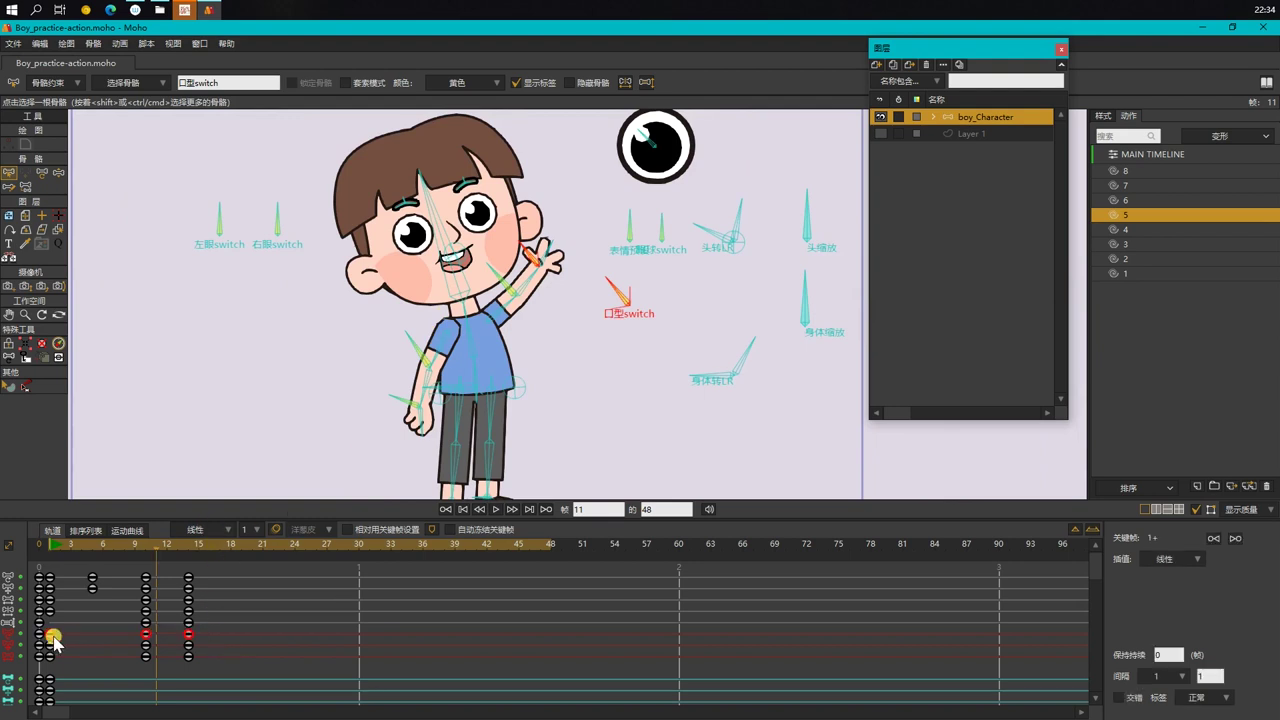
click(82, 547)
drag(82, 555, 145, 556)
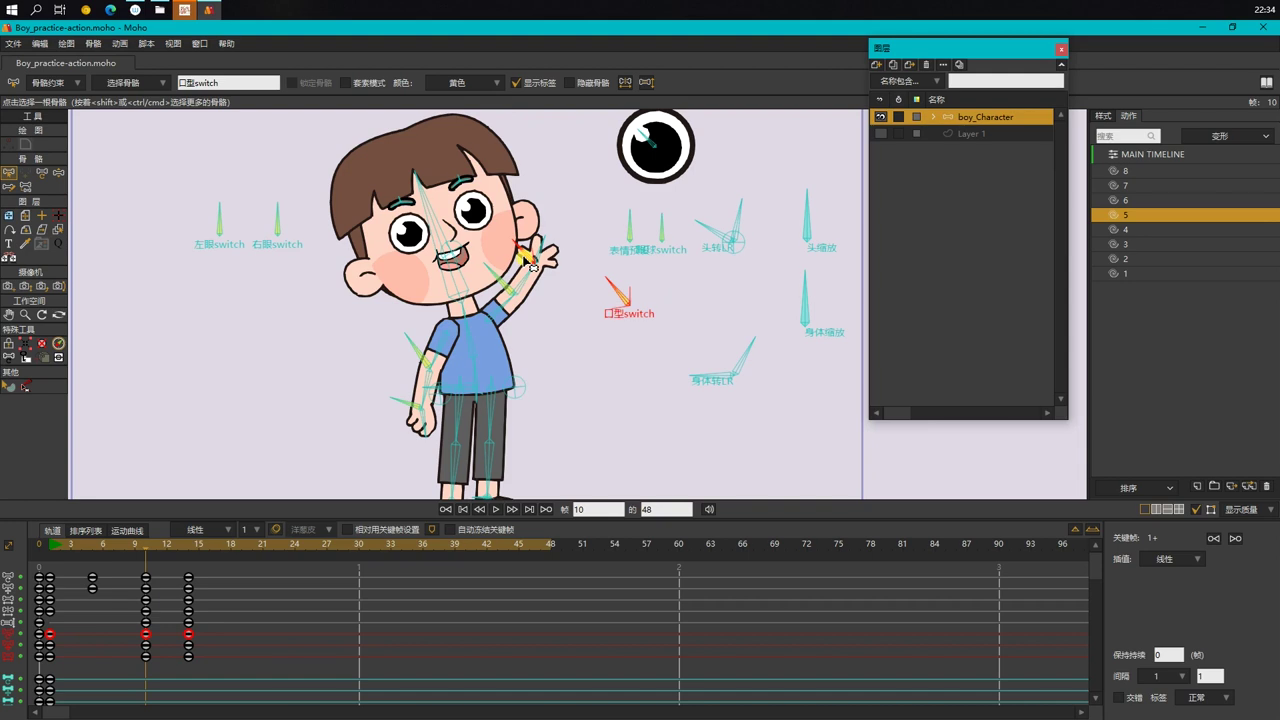
Step: Set the yellow switch bones' rotation keys from frame 1 to frame 14 to stepped (逐帧) interpolation
click(465, 85)
click(465, 85)
click(302, 566)
click(300, 614)
drag(208, 638, 46, 650)
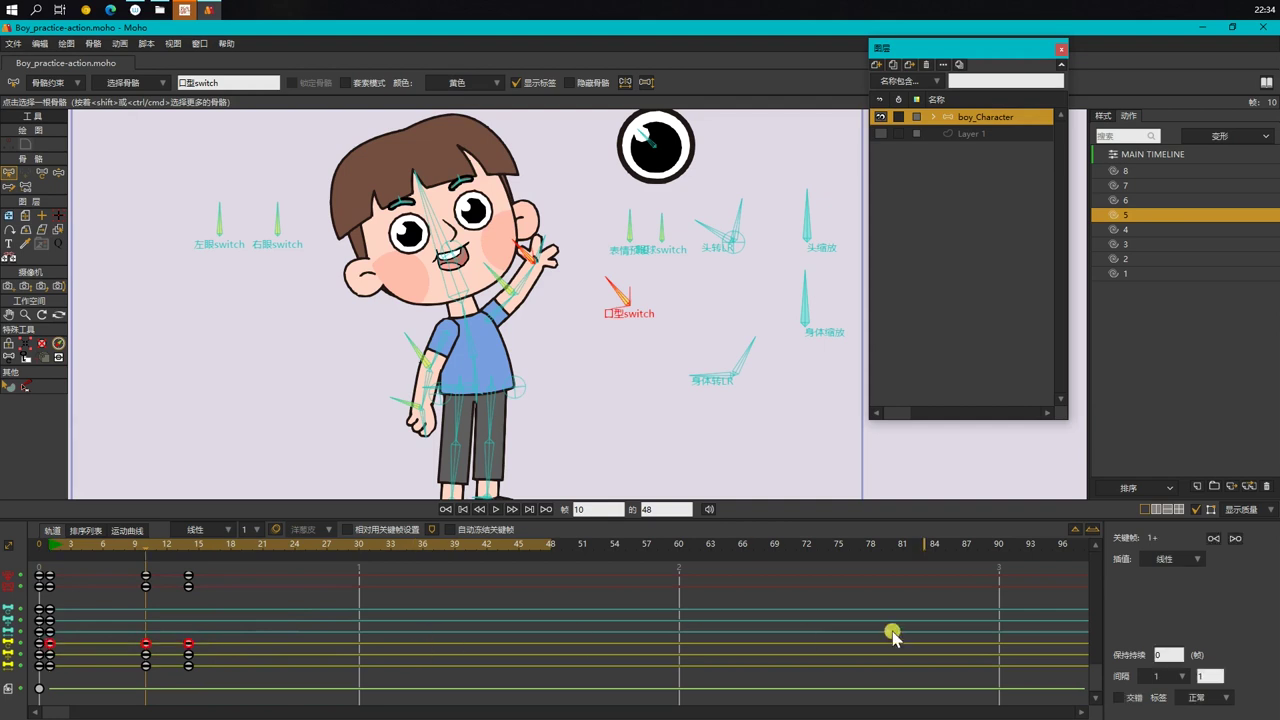
click(1165, 560)
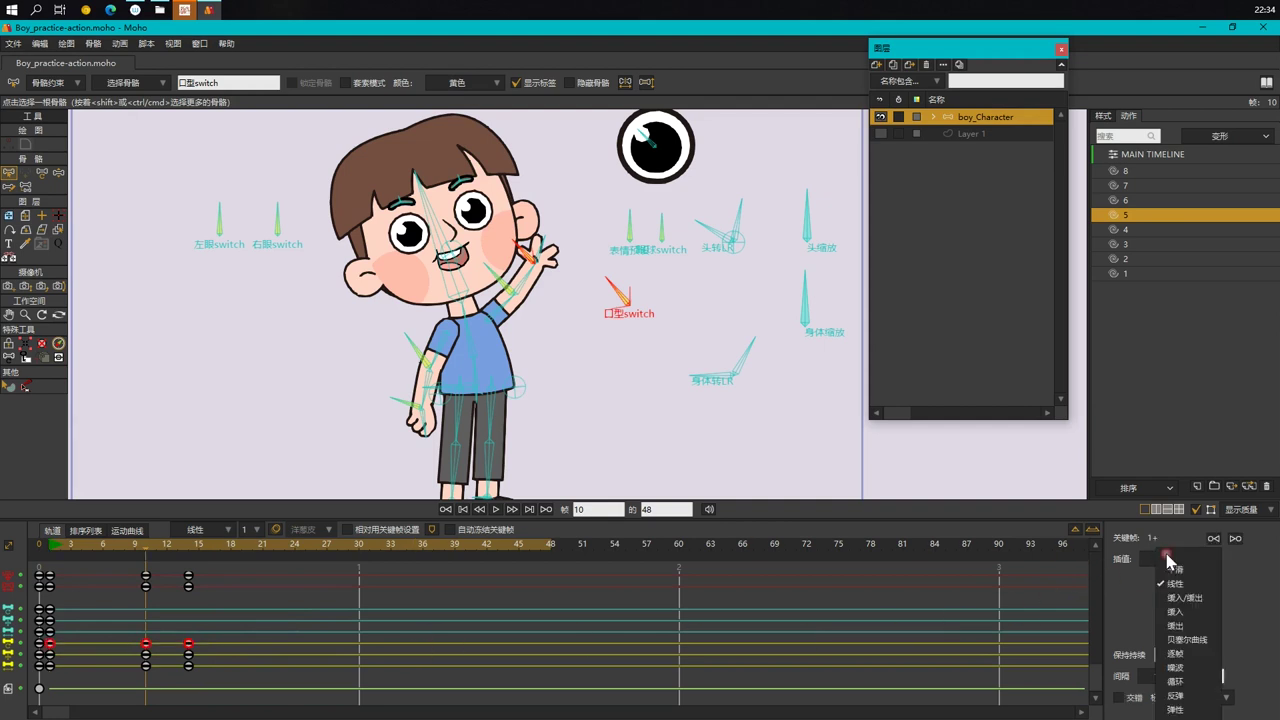
click(1195, 656)
click(396, 594)
Step: Rotate the 表情预设 bone with the Manipulate Bones tool to close the eyes at frame 4 and again at frame 12
drag(55, 550, 187, 596)
drag(64, 550, 81, 546)
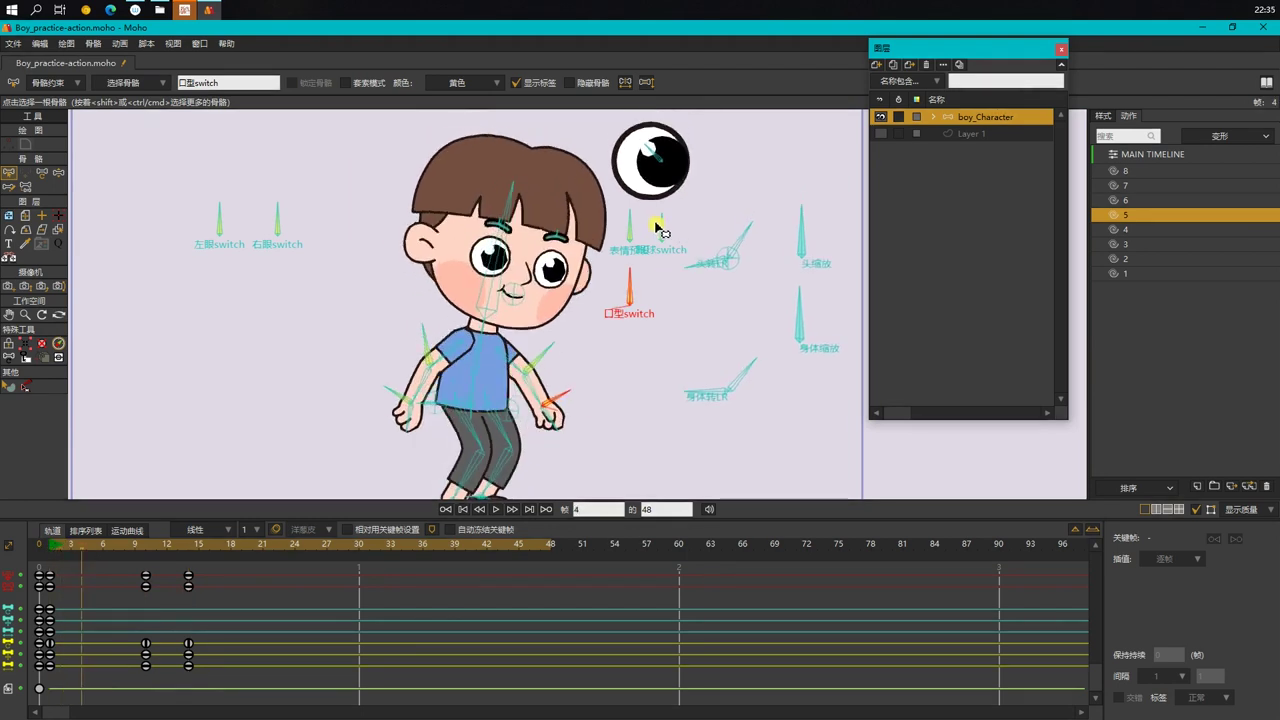
key(z)
drag(634, 223, 632, 222)
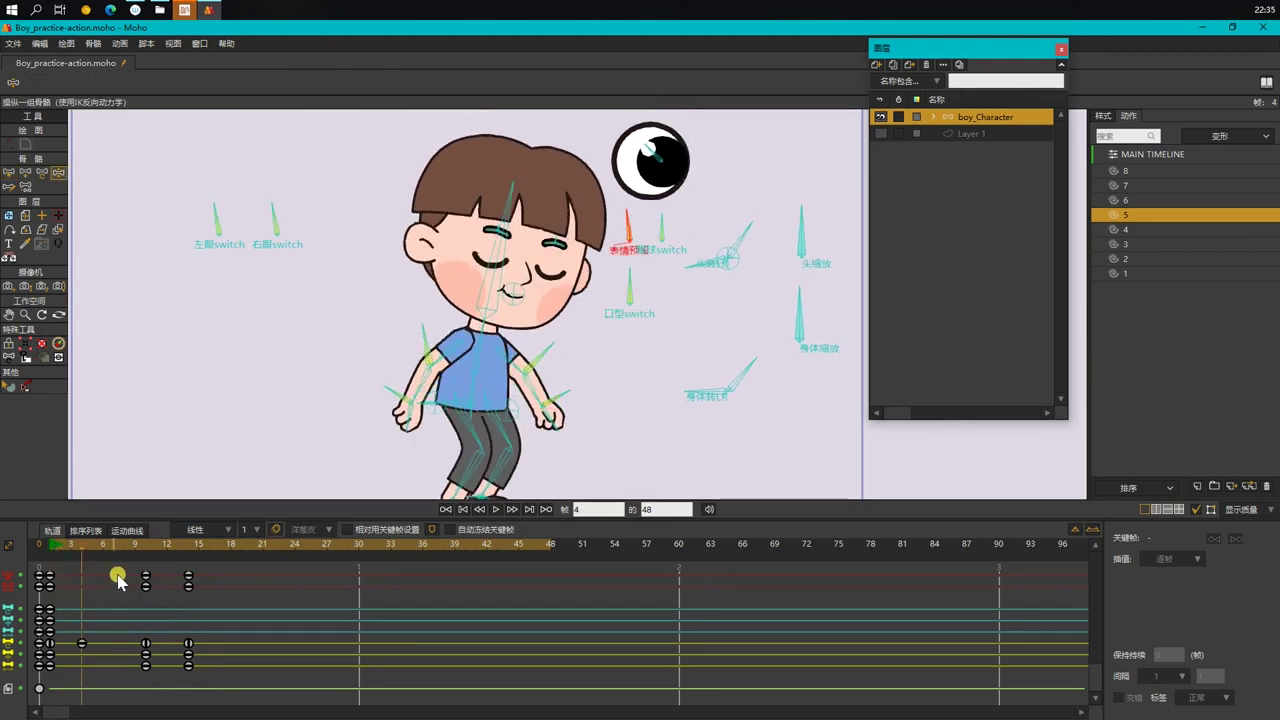
drag(84, 550, 171, 577)
click(158, 626)
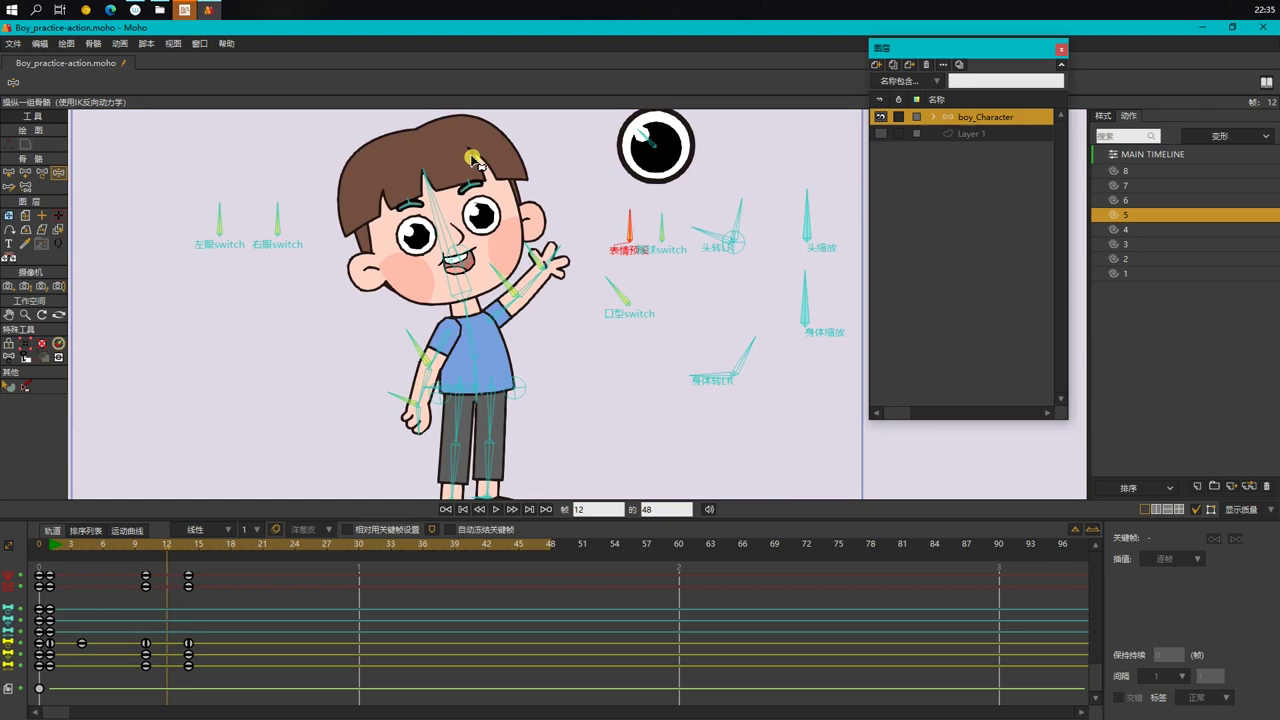
drag(632, 220, 626, 222)
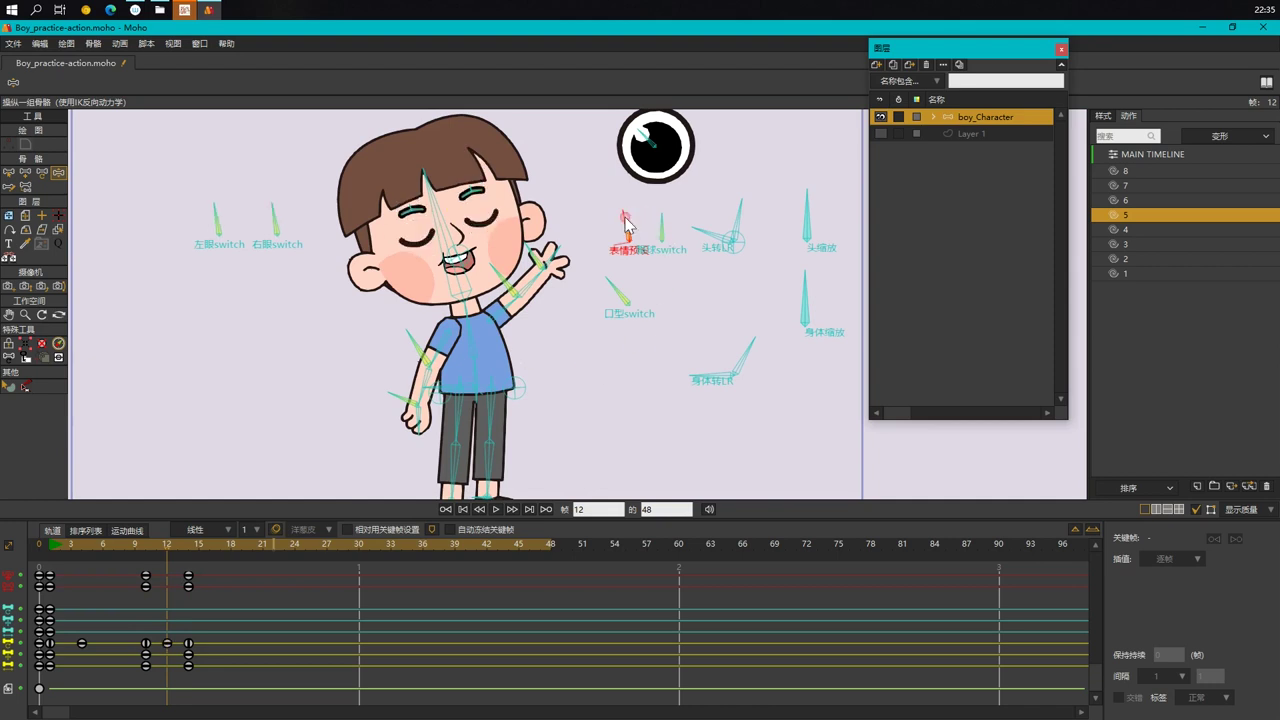
Step: Delete the 表情预设 bone's key at frame 10 and set its remaining keys to stepped (逐帧) interpolation
scroll(147, 645, up, 3)
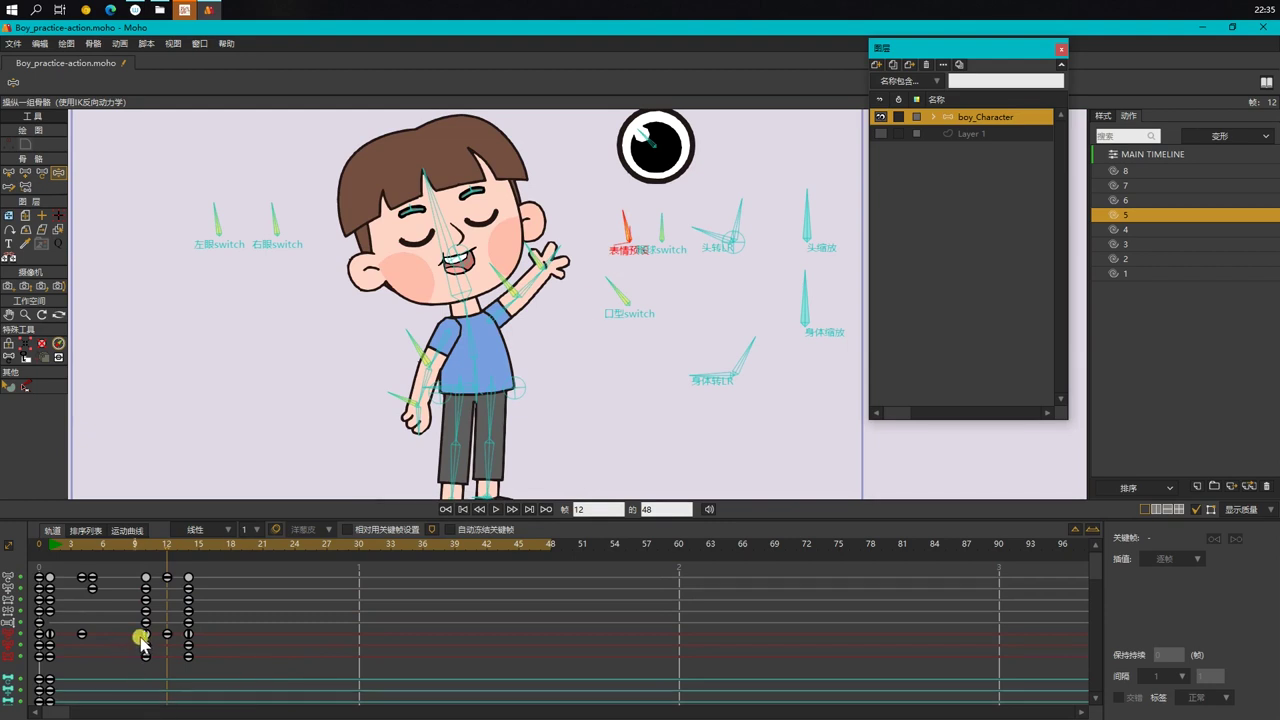
drag(147, 636, 201, 643)
double_click(47, 636)
click(1176, 560)
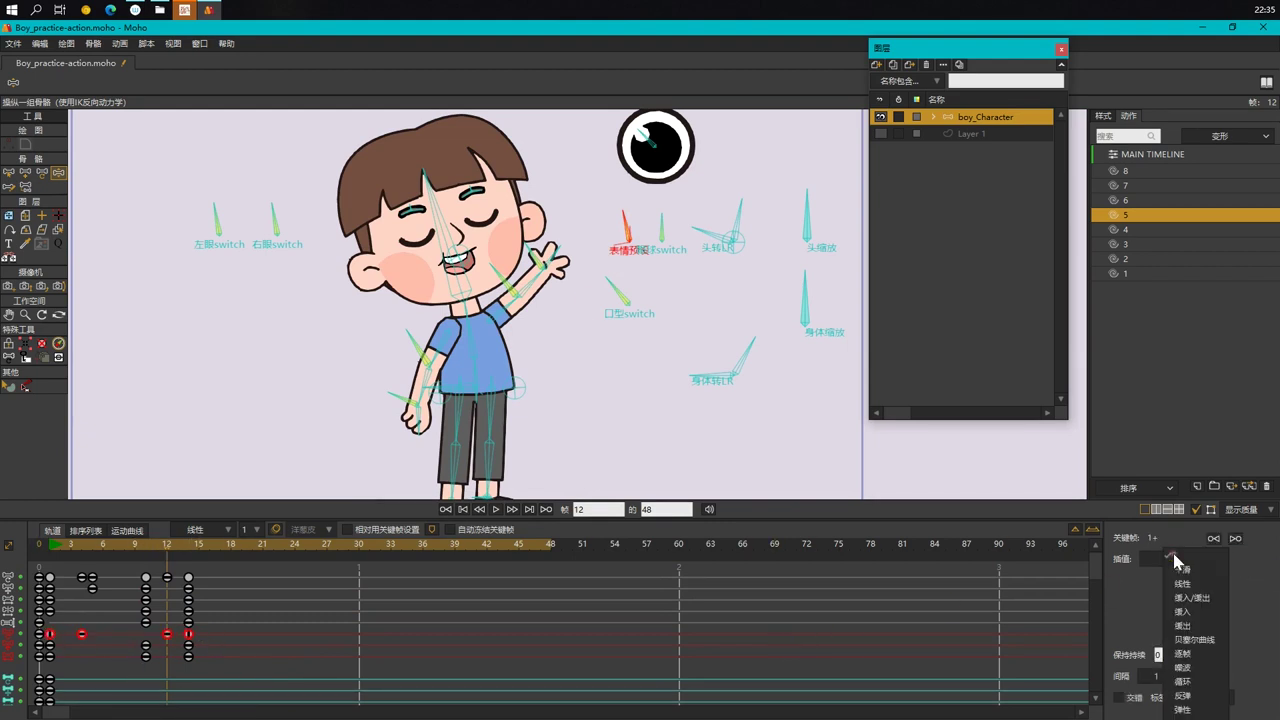
click(1181, 653)
click(330, 600)
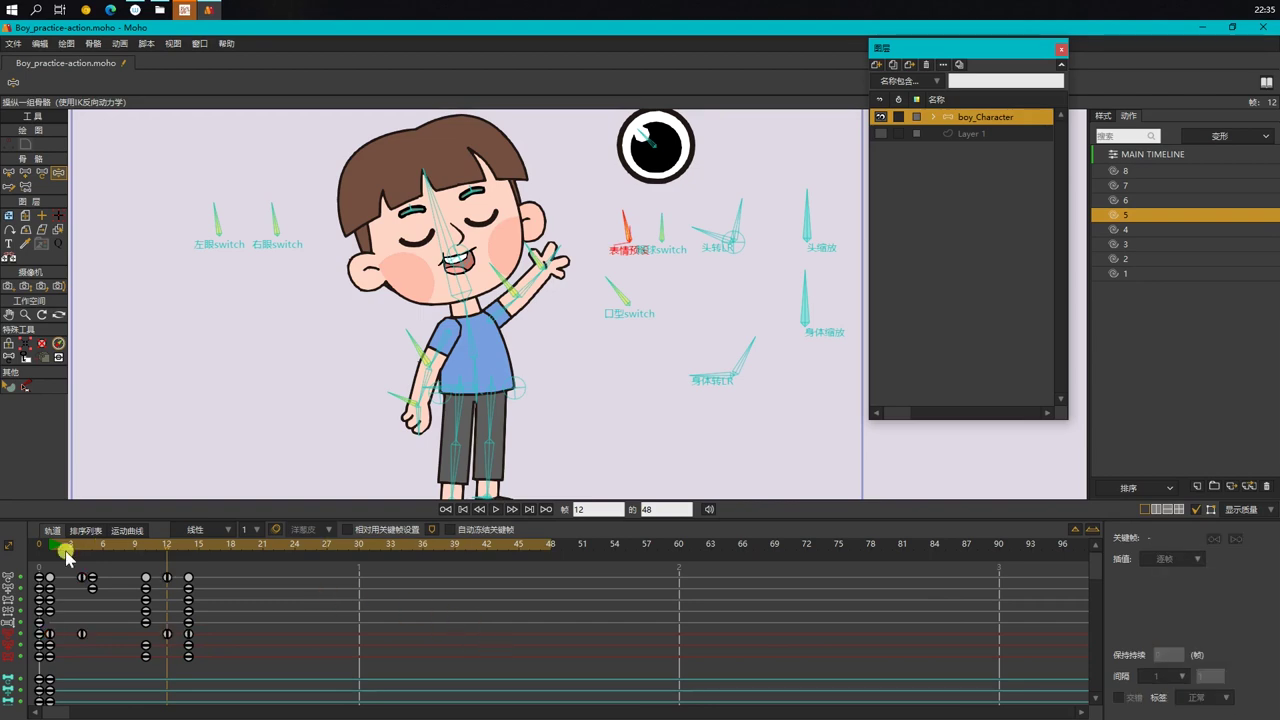
Step: Play the animation to check the timing of the closed eyes, and stop it
key(space)
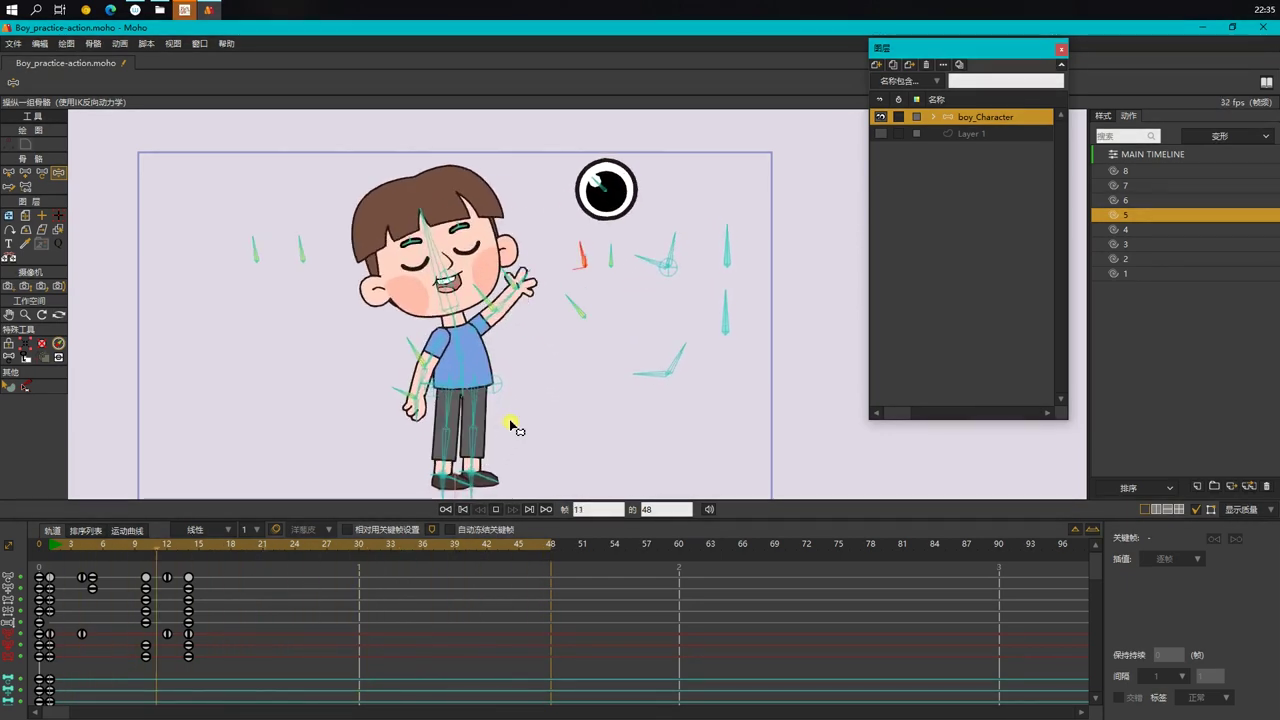
click(496, 509)
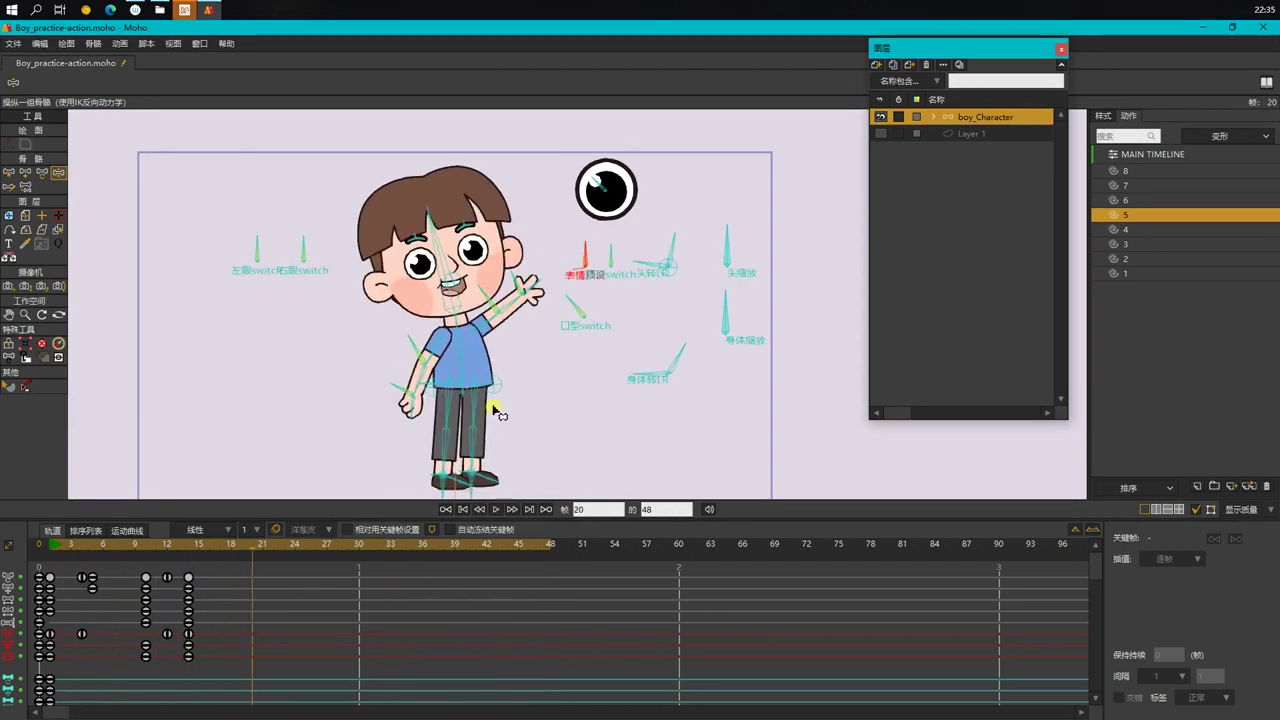
scroll(500, 352, up, 3)
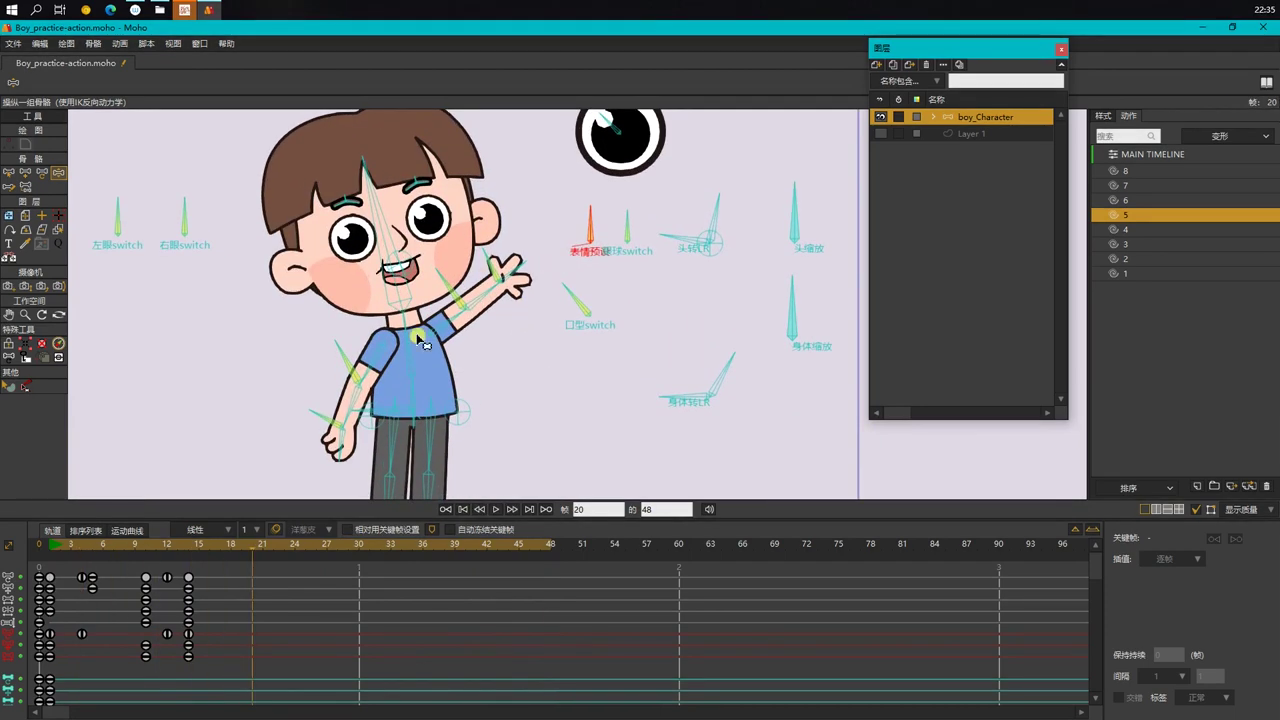
Step: Move the RR_hand_switch bone's rotation key and the raised hand bone's fourth-channel key from frame 10 to frame 8
click(104, 548)
drag(110, 558, 165, 596)
key(b)
click(480, 258)
drag(538, 406, 543, 373)
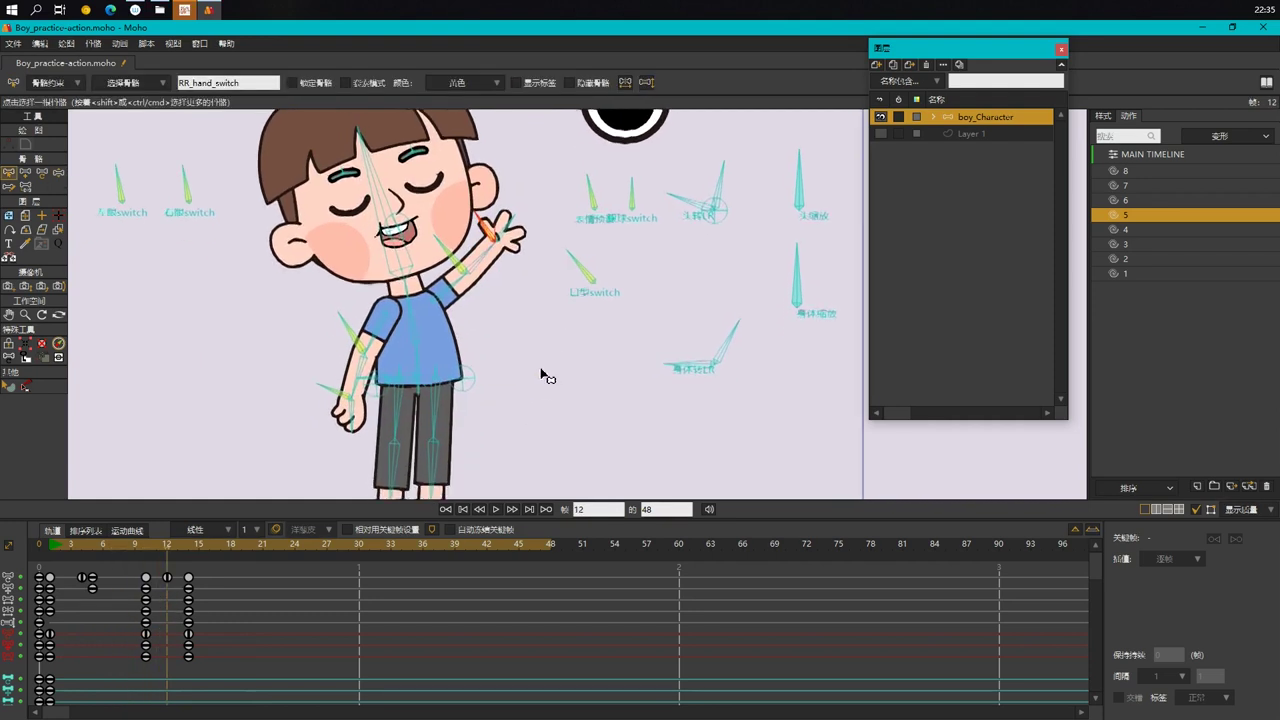
click(146, 548)
click(129, 548)
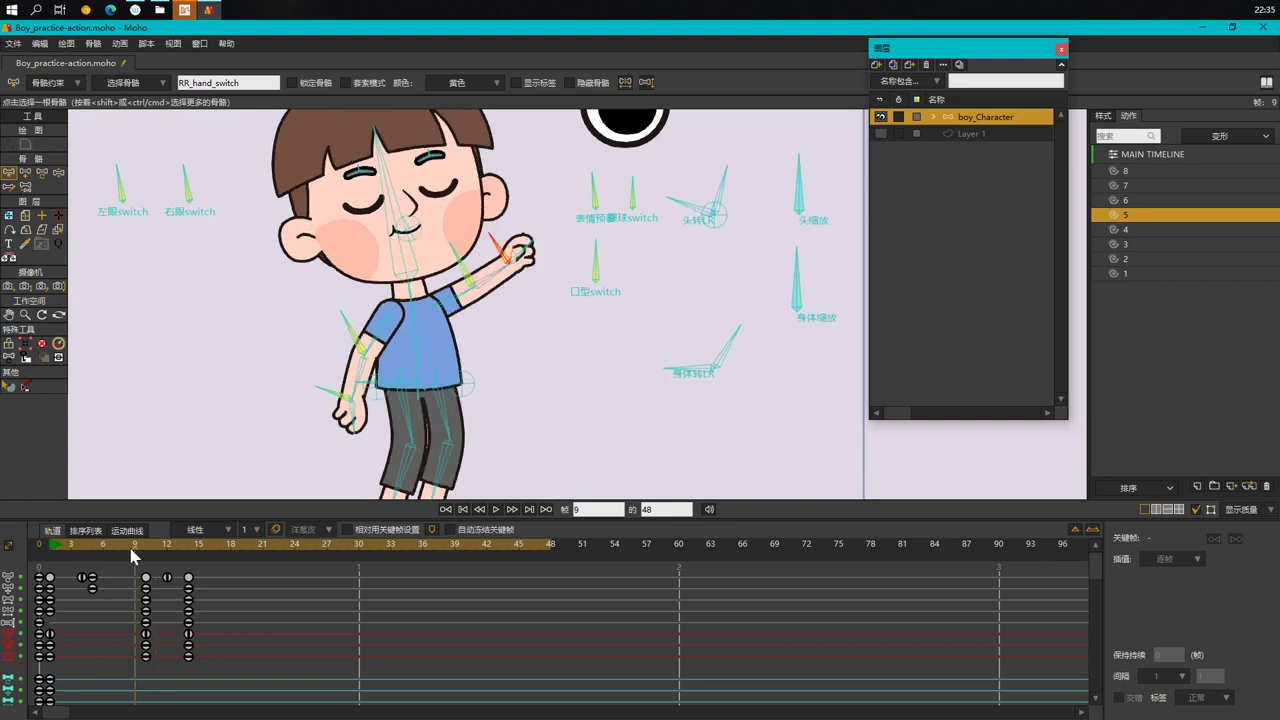
drag(146, 635, 125, 635)
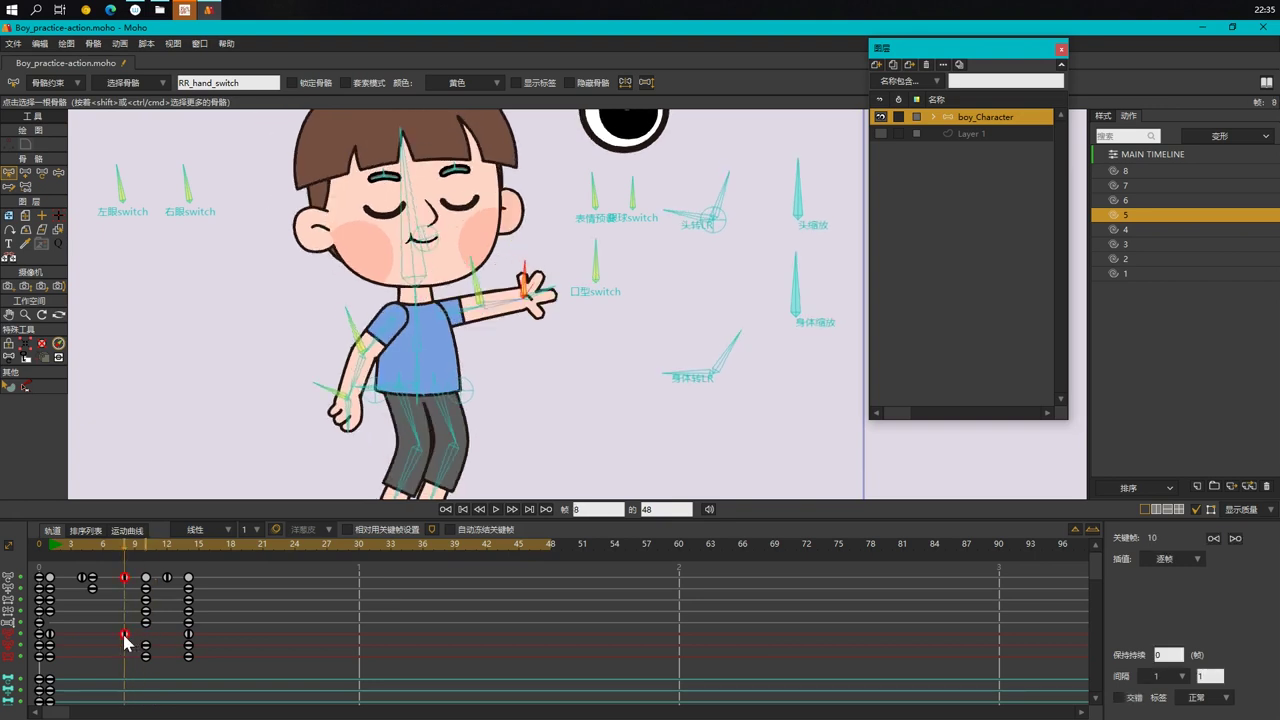
click(552, 296)
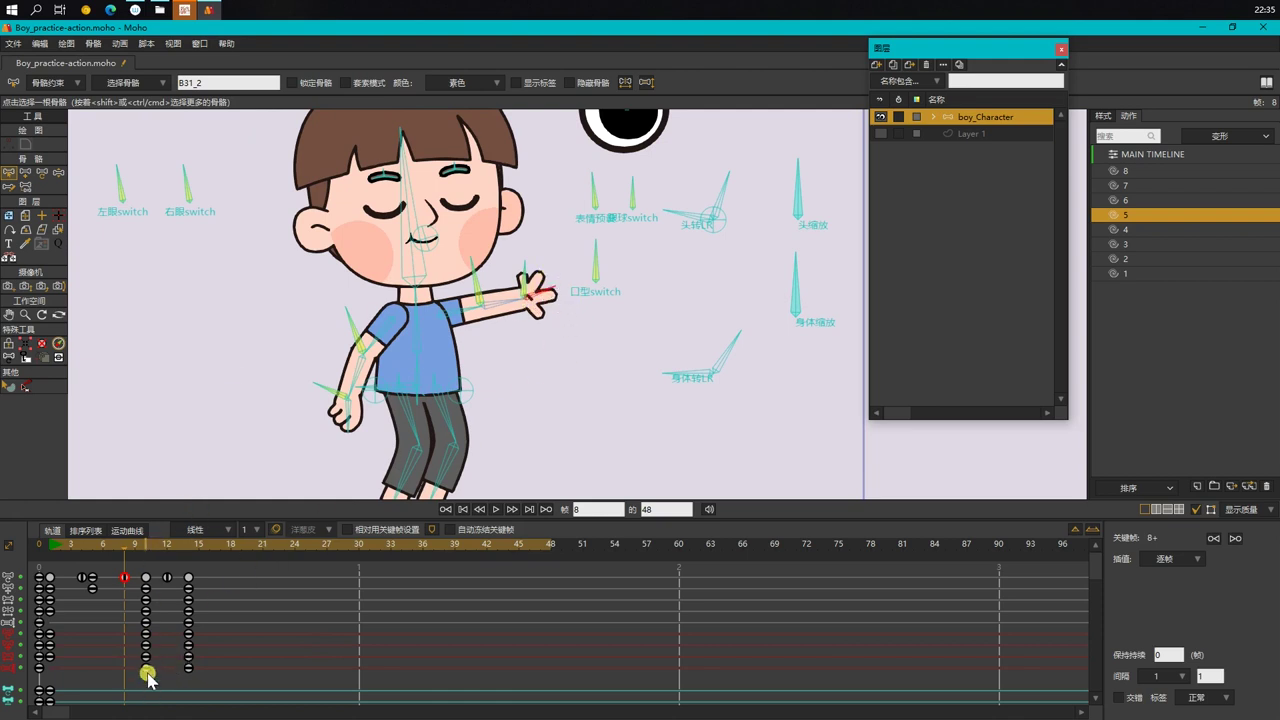
drag(144, 668, 129, 668)
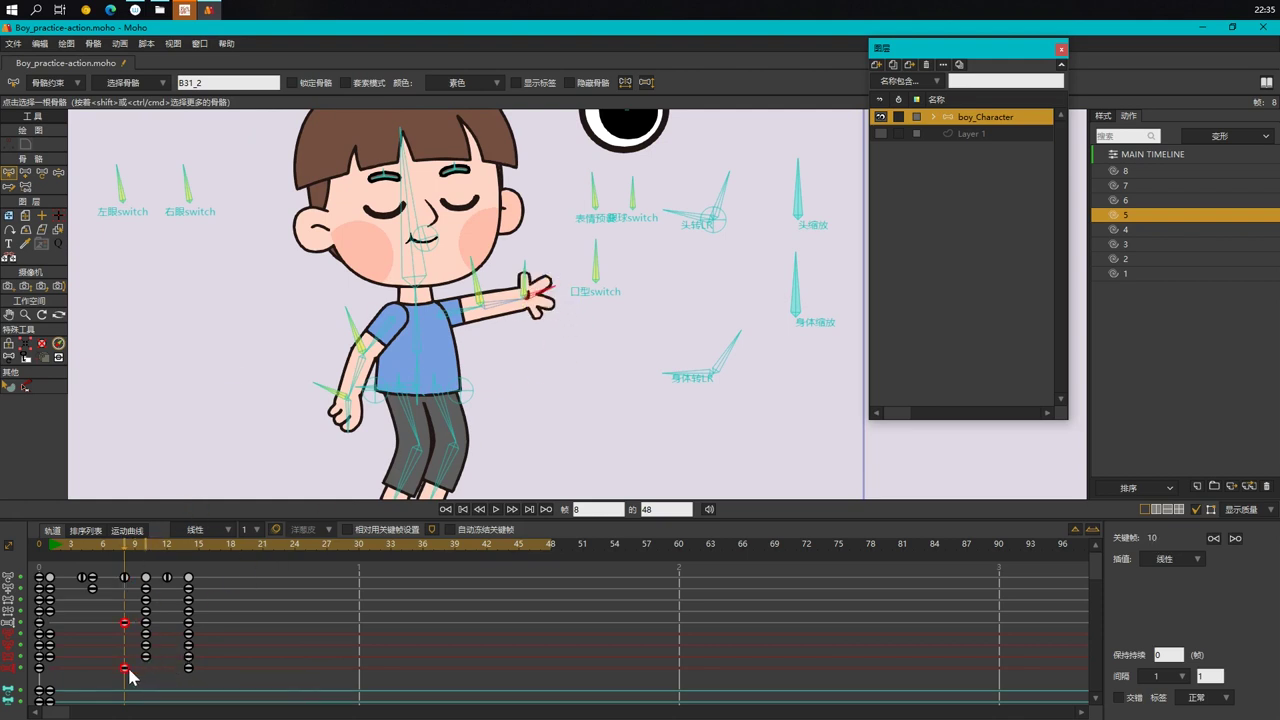
Step: Play the animation from frame 1 to check the earlier hand change, and stop it
click(284, 652)
scroll(245, 345, down, 4)
click(53, 550)
scroll(521, 365, down, 2)
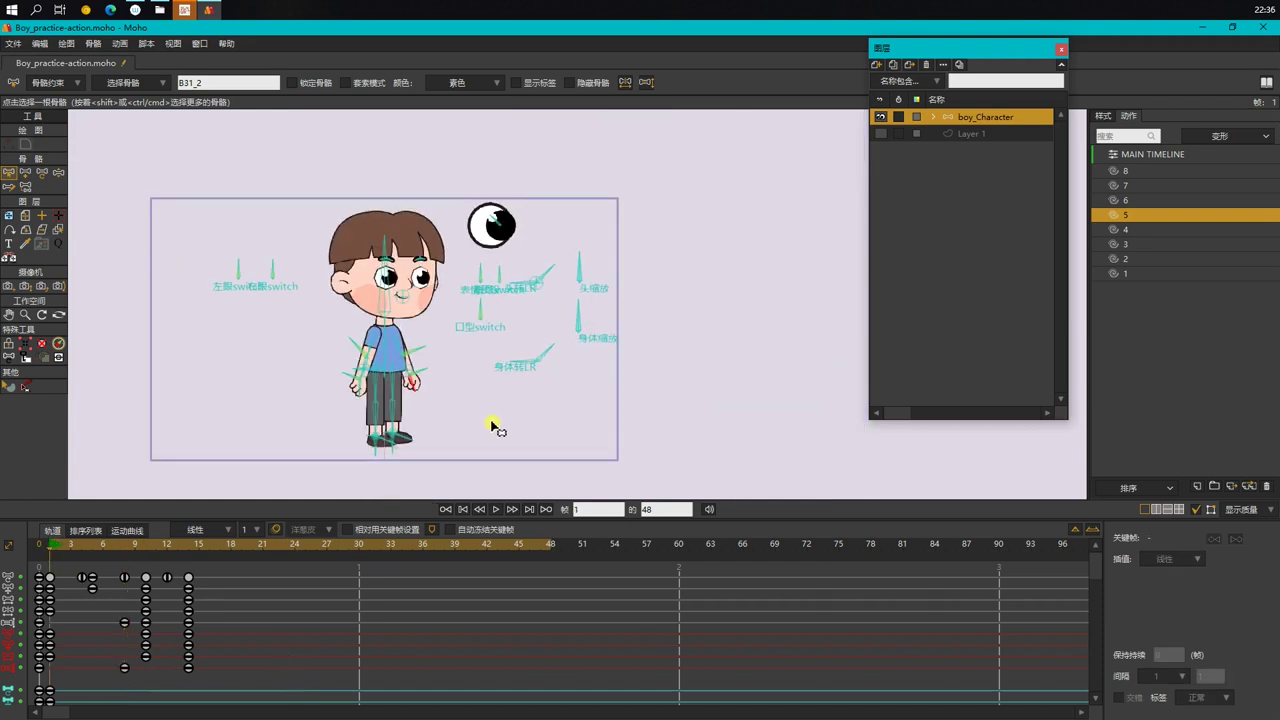
key(space)
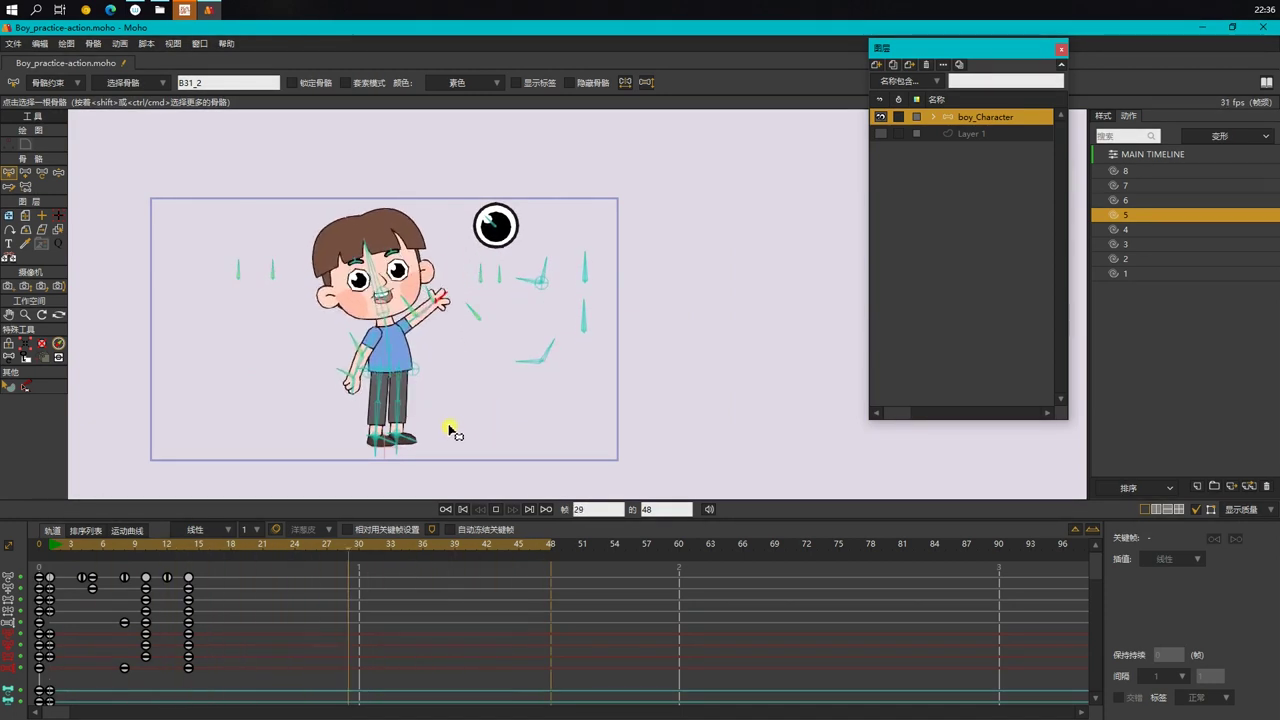
key(space)
scroll(455, 293, up, 1)
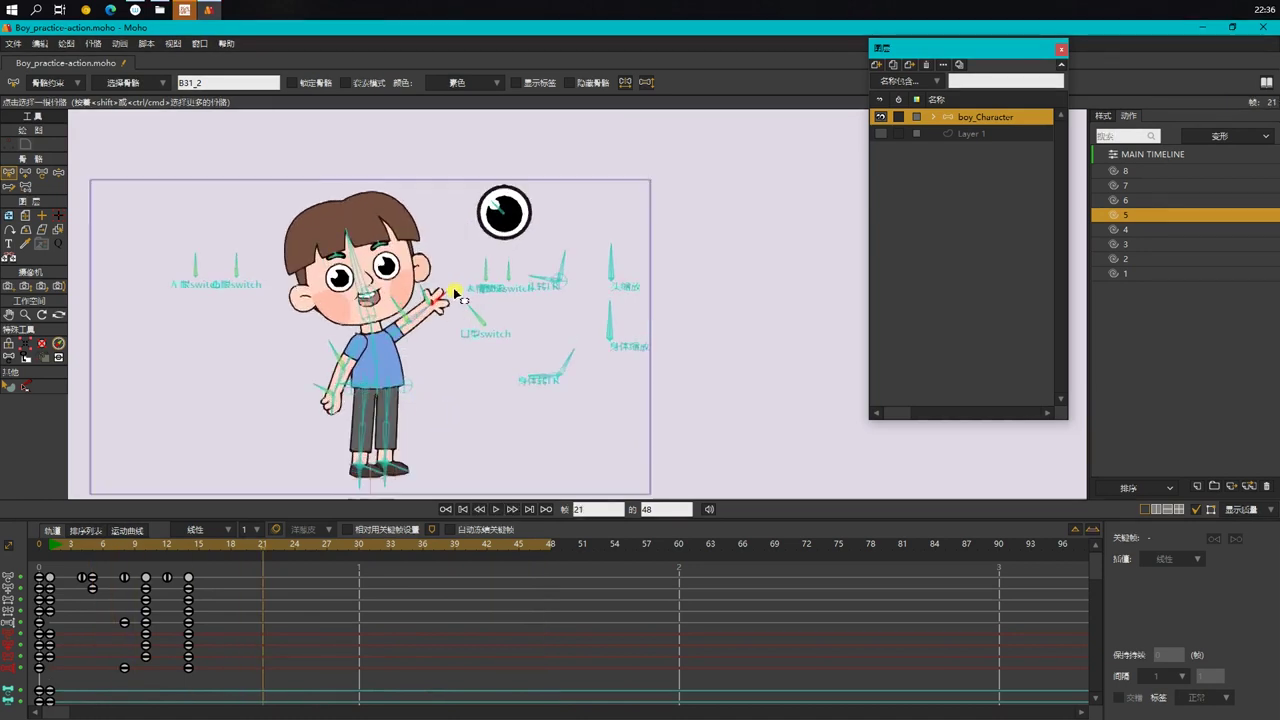
Step: Retime the 表情预设 bone to open the eyes at frame 12 and the 口型switch bone to open the mouth there, without its frame 10 key
scroll(455, 293, up, 1)
click(490, 332)
click(124, 545)
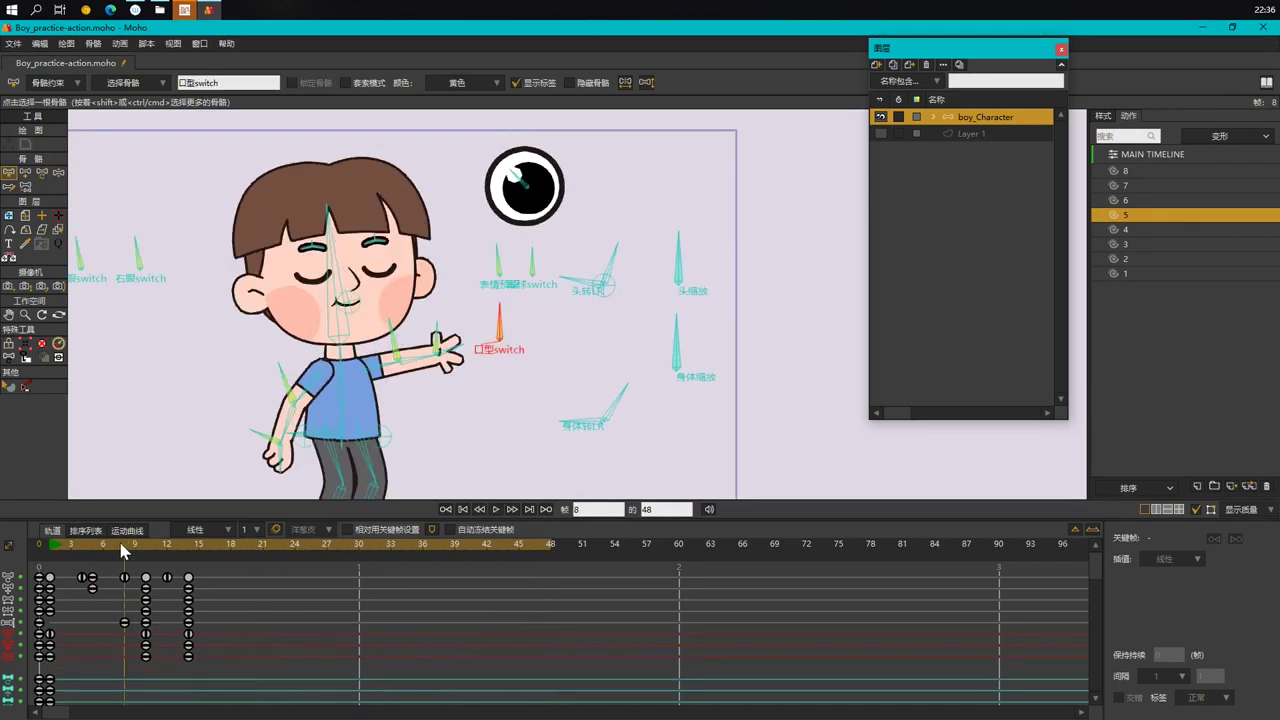
drag(124, 548, 167, 556)
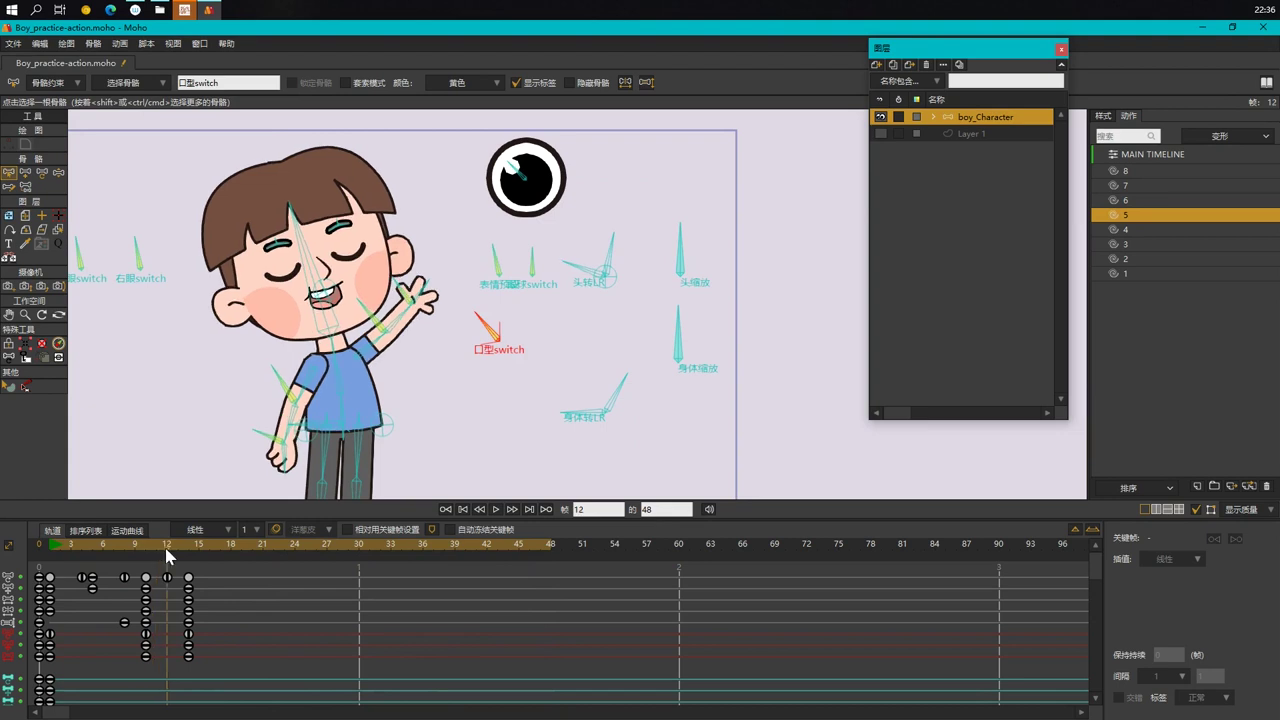
click(499, 270)
drag(178, 635, 169, 641)
click(489, 333)
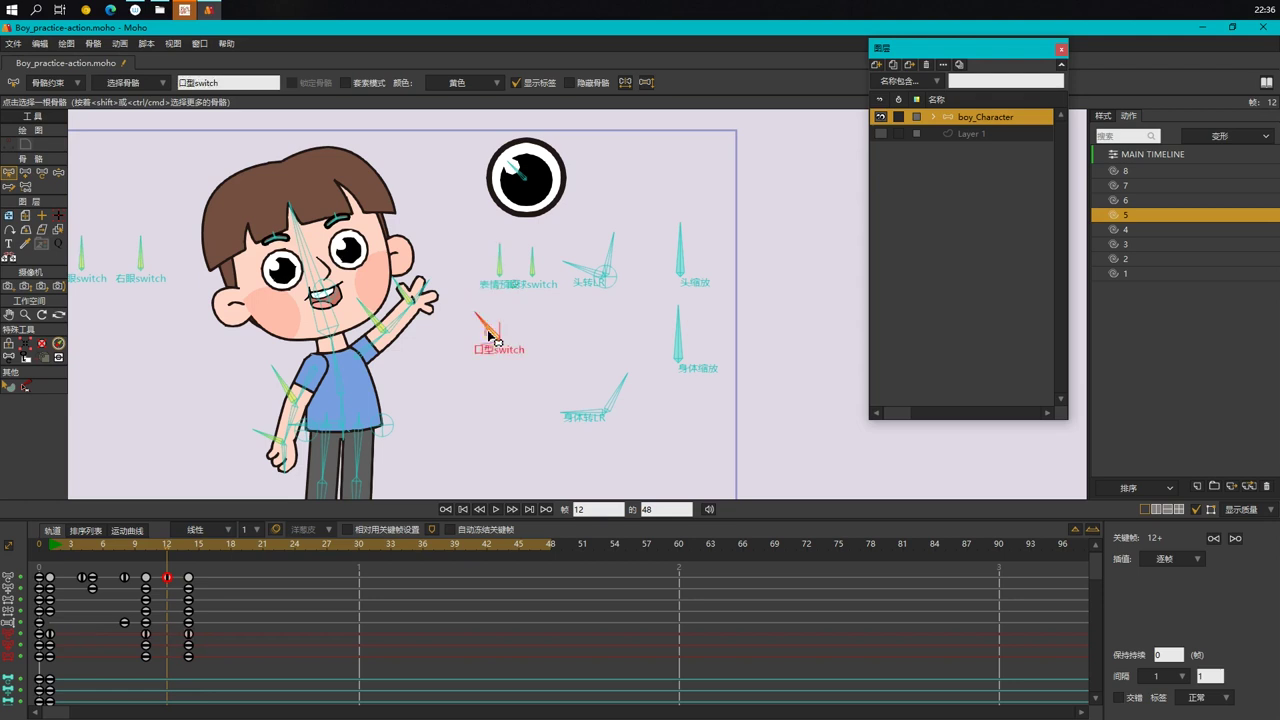
drag(190, 638, 170, 640)
Step: Play the animation from frame 1, hide the bone overlay during playback, stop, and show the bones again
drag(165, 545, 53, 552)
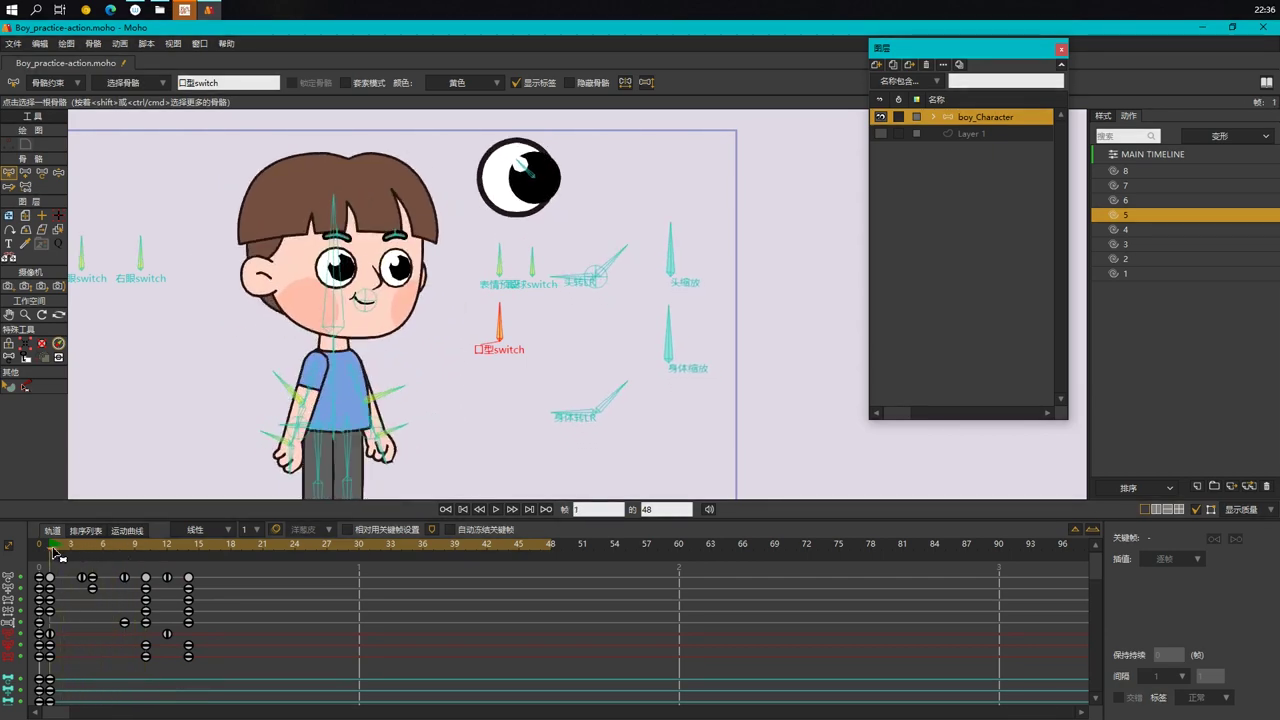
scroll(555, 380, down, 3)
drag(564, 370, 581, 343)
click(625, 361)
key(space)
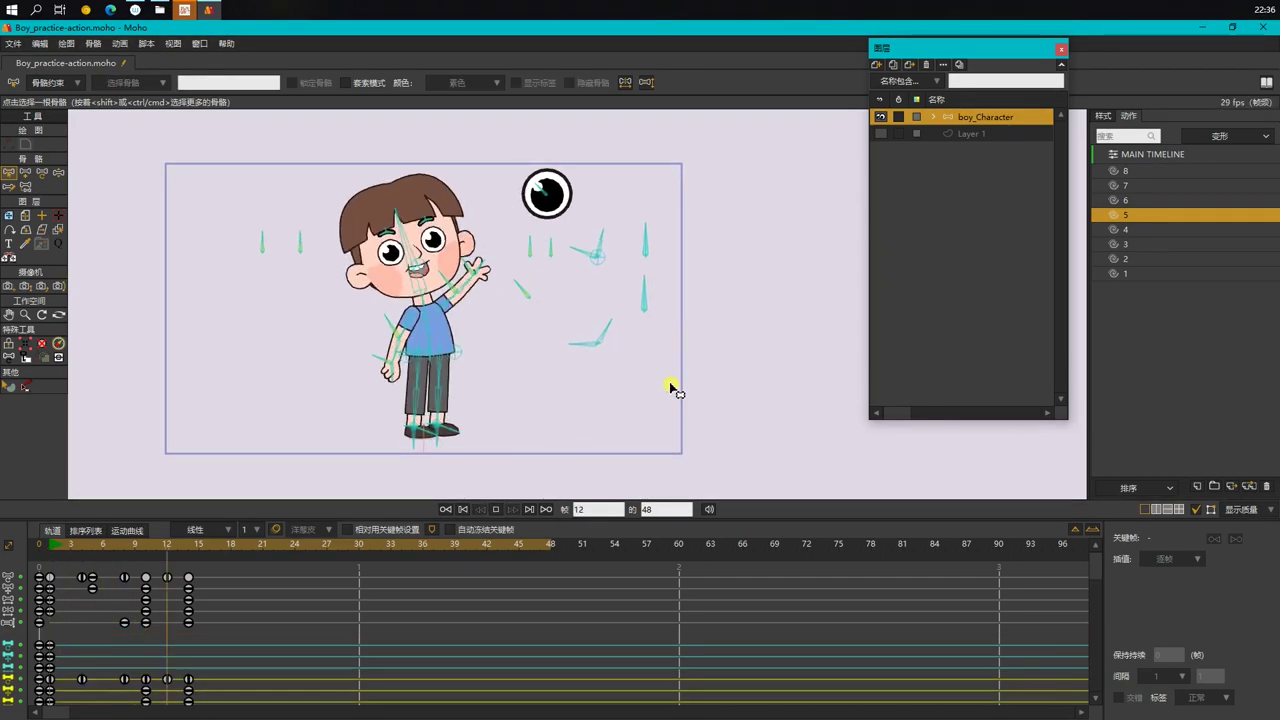
click(1198, 510)
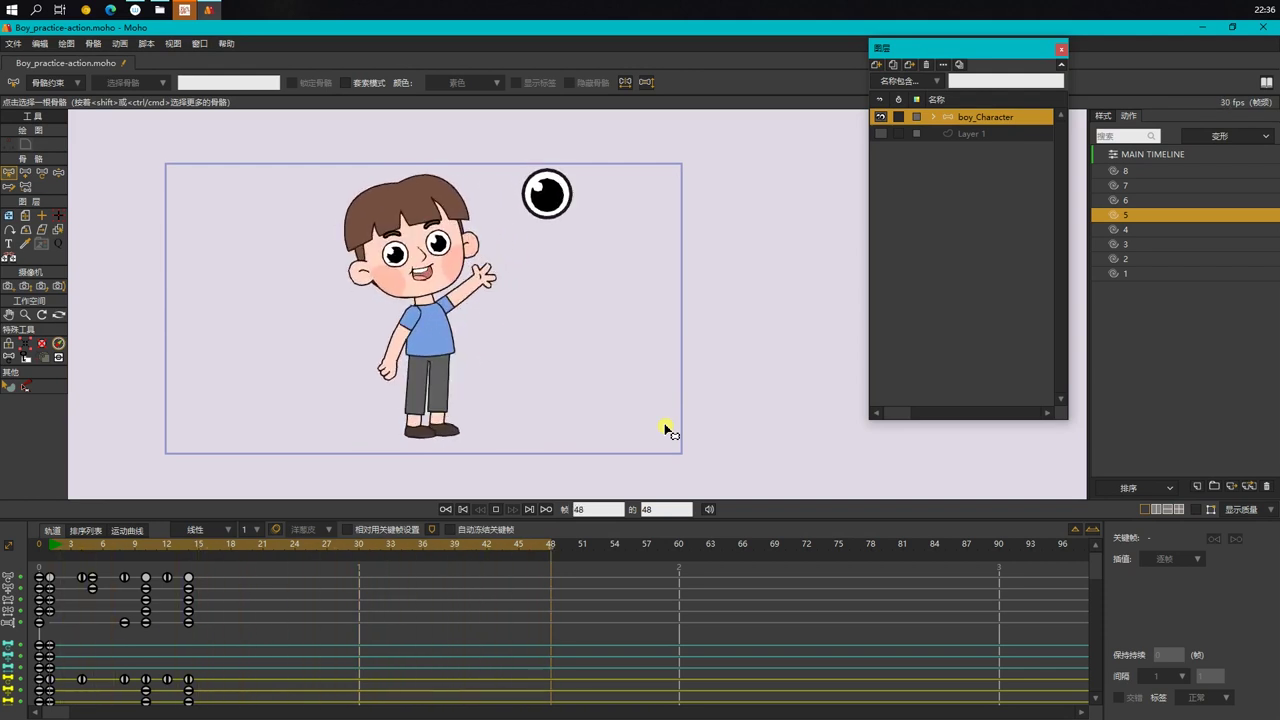
key(space)
click(1197, 511)
Step: Fine-tune the angles of the lowered arm's bones around frame 10 with the Manipulate Bones tool
drag(75, 550, 145, 563)
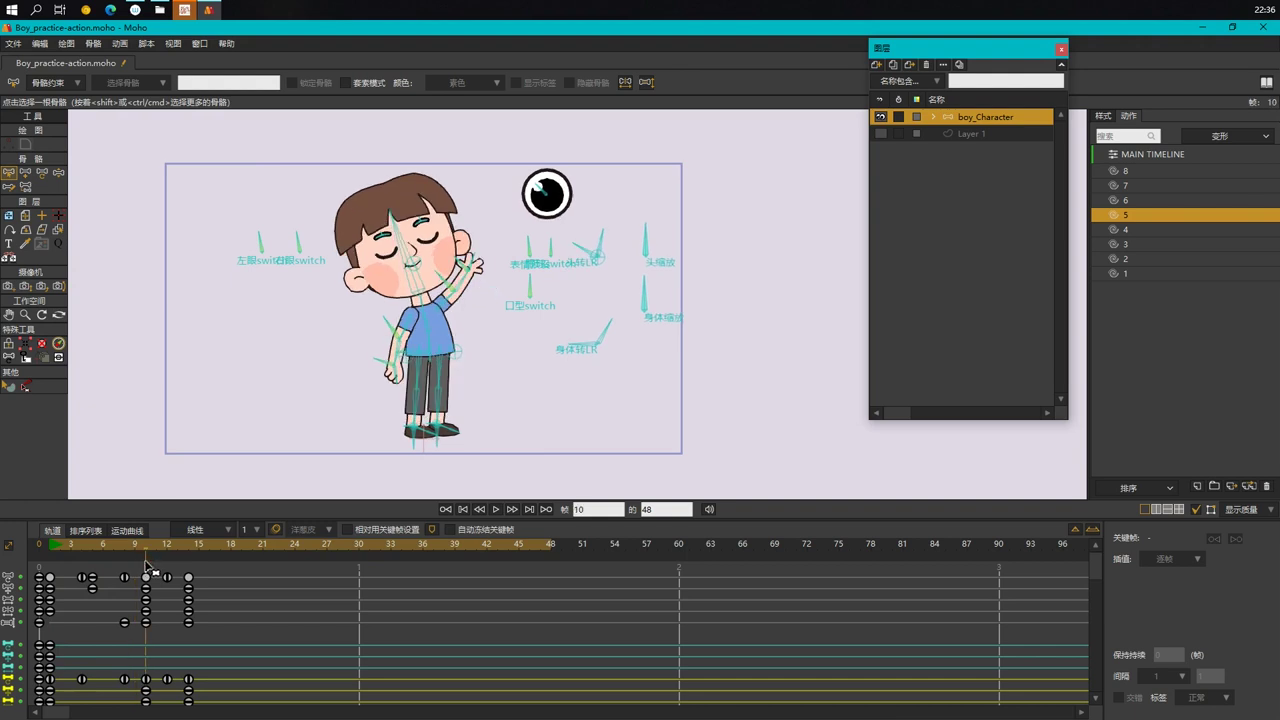
scroll(335, 358, up, 3)
key(z)
drag(448, 343, 450, 345)
drag(180, 556, 147, 558)
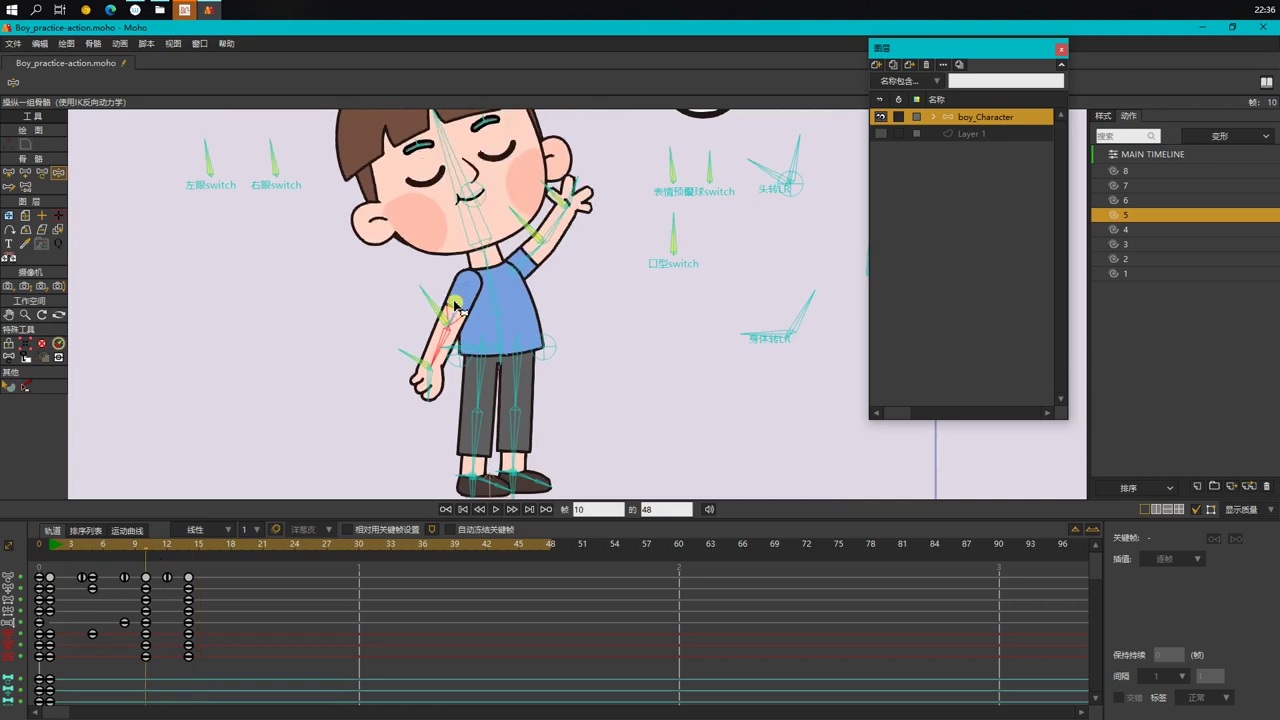
drag(458, 310, 456, 306)
Step: Play the animation from frame 1 to check the adjusted lowered arm, stop it, and clear the bone selection
click(53, 550)
scroll(381, 316, down, 4)
key(space)
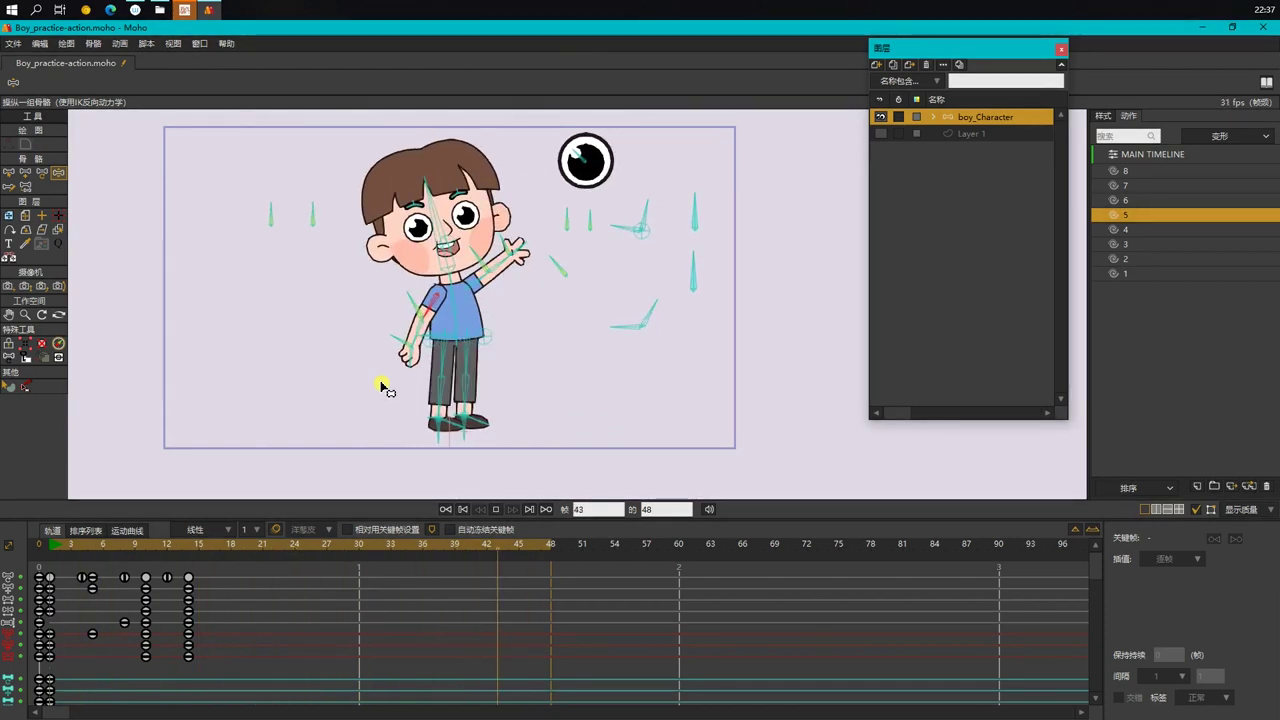
key(space)
click(250, 488)
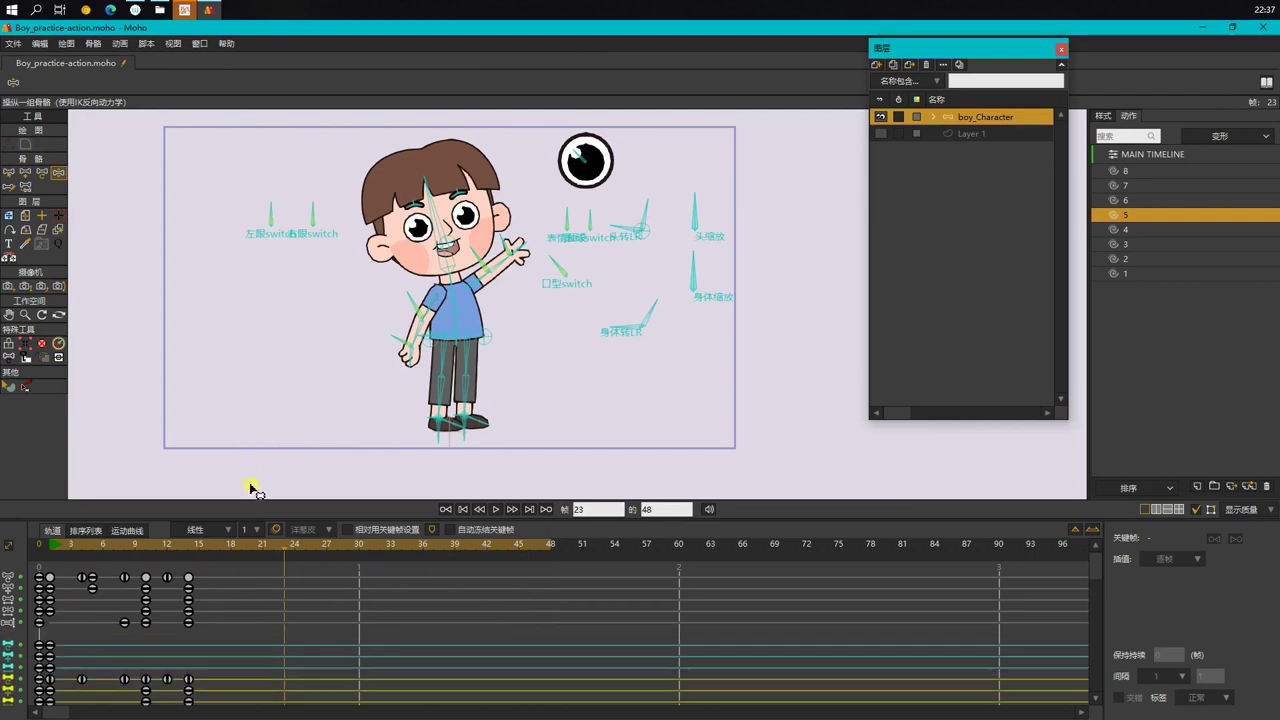
Step: Scrub through the motion, select the 头转LR bone at frame 10, and play the animation again
drag(57, 547, 197, 573)
drag(62, 545, 143, 573)
click(613, 222)
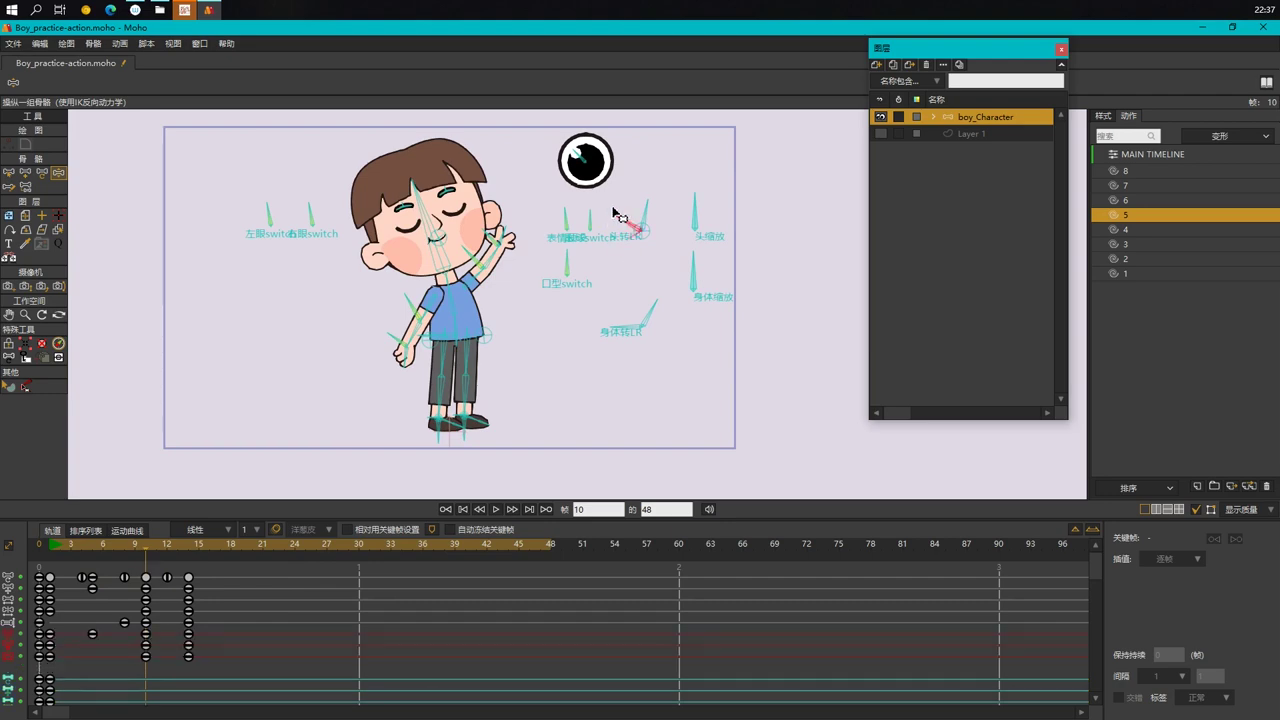
key(space)
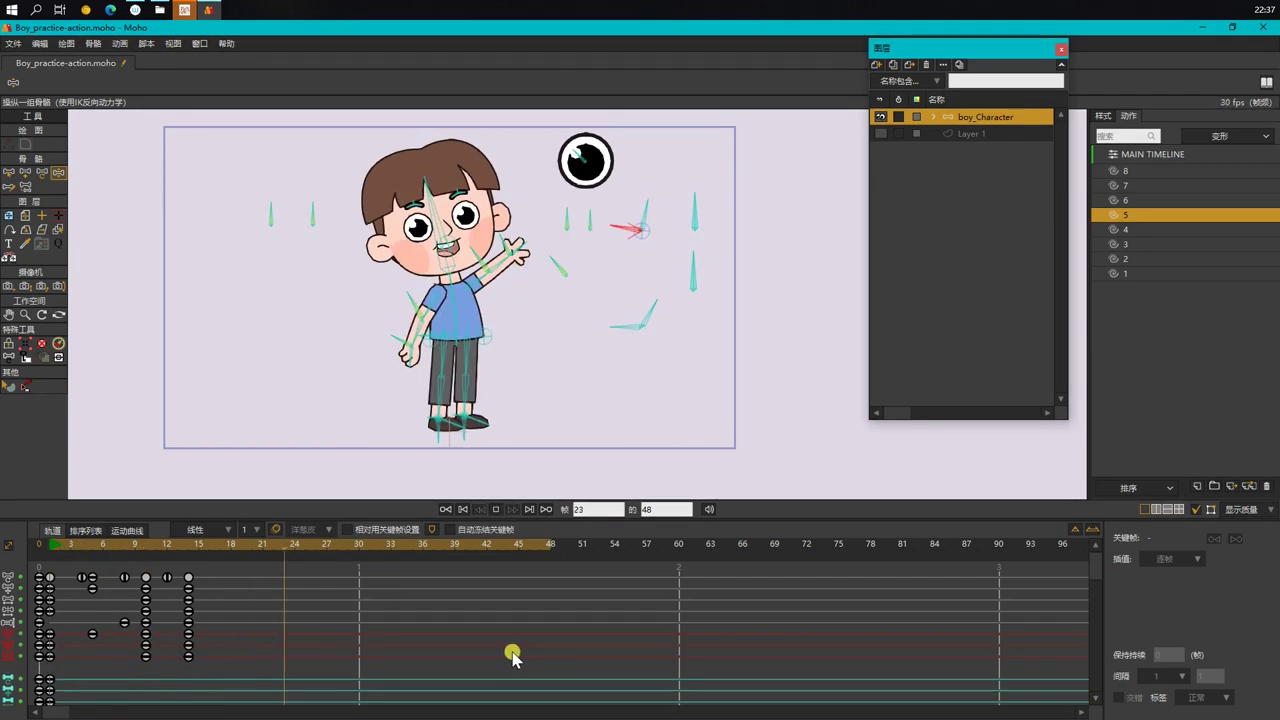
Step: Stop the playback, clear the bone selection, and save the project
key(space)
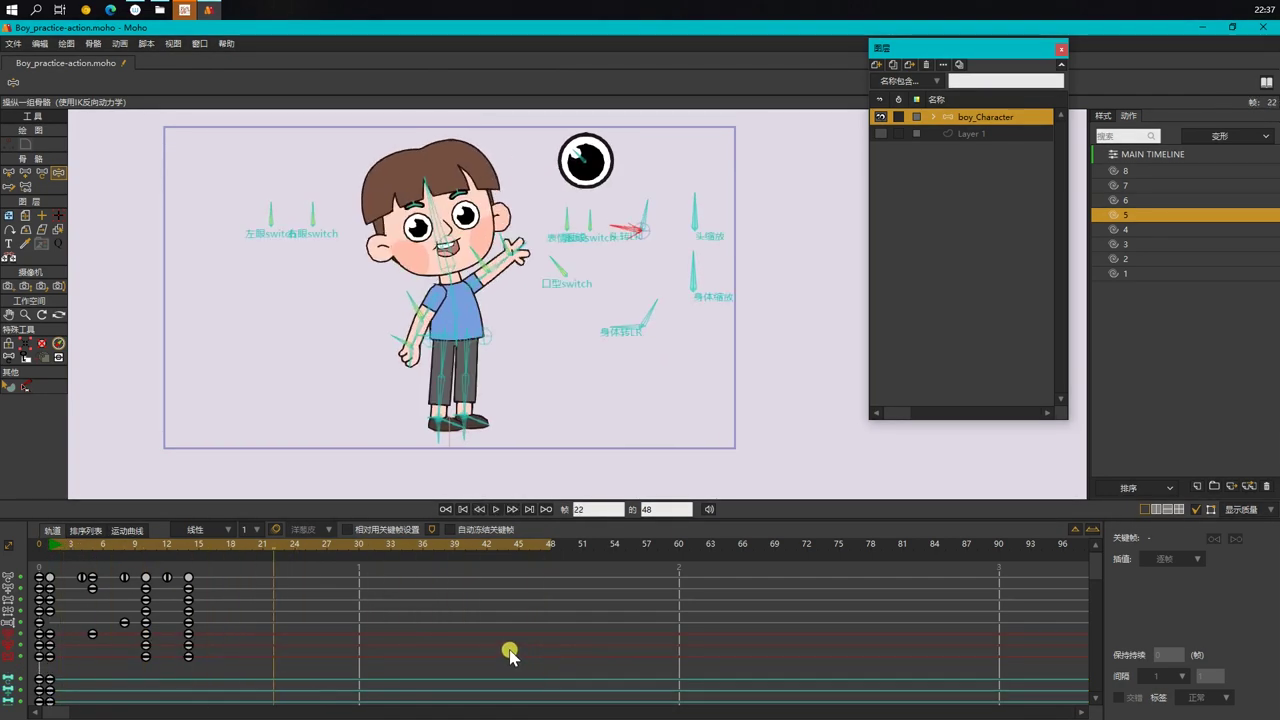
key(Return)
key(ctrl+s)
Step: Play the animation from frame 1, then examine the hip, waist and chest bones around frame 10
click(55, 545)
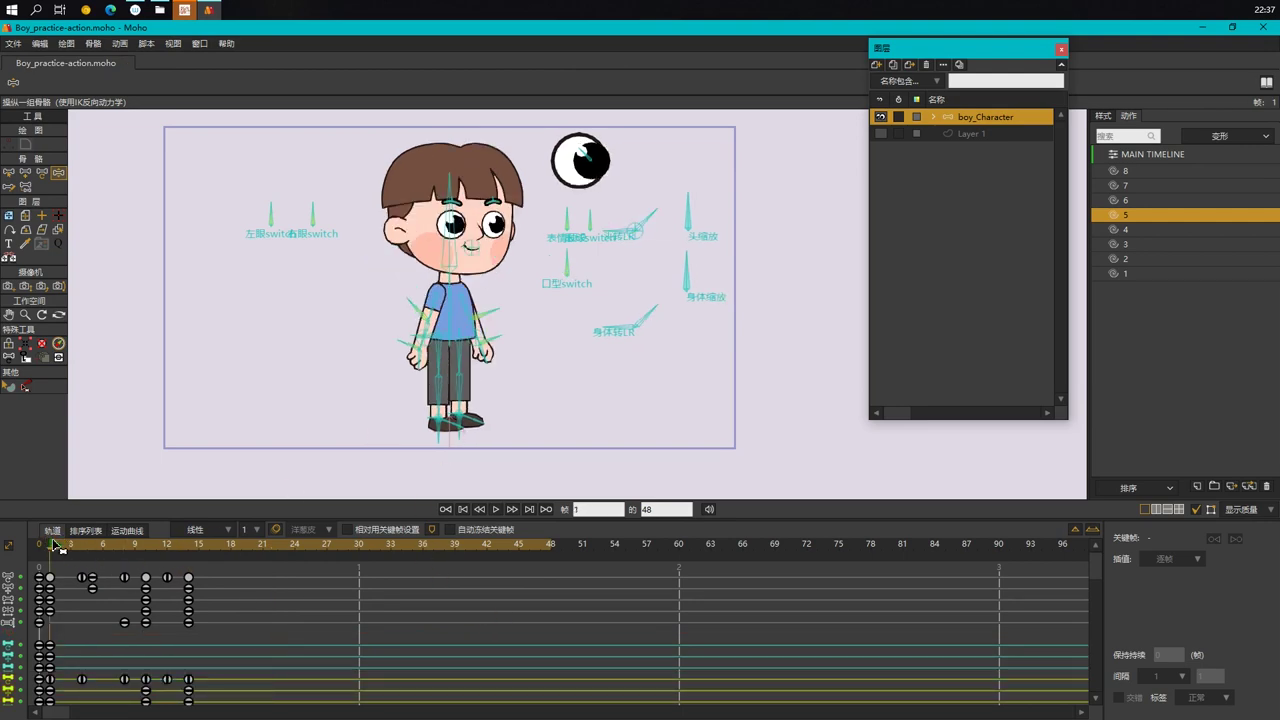
key(space)
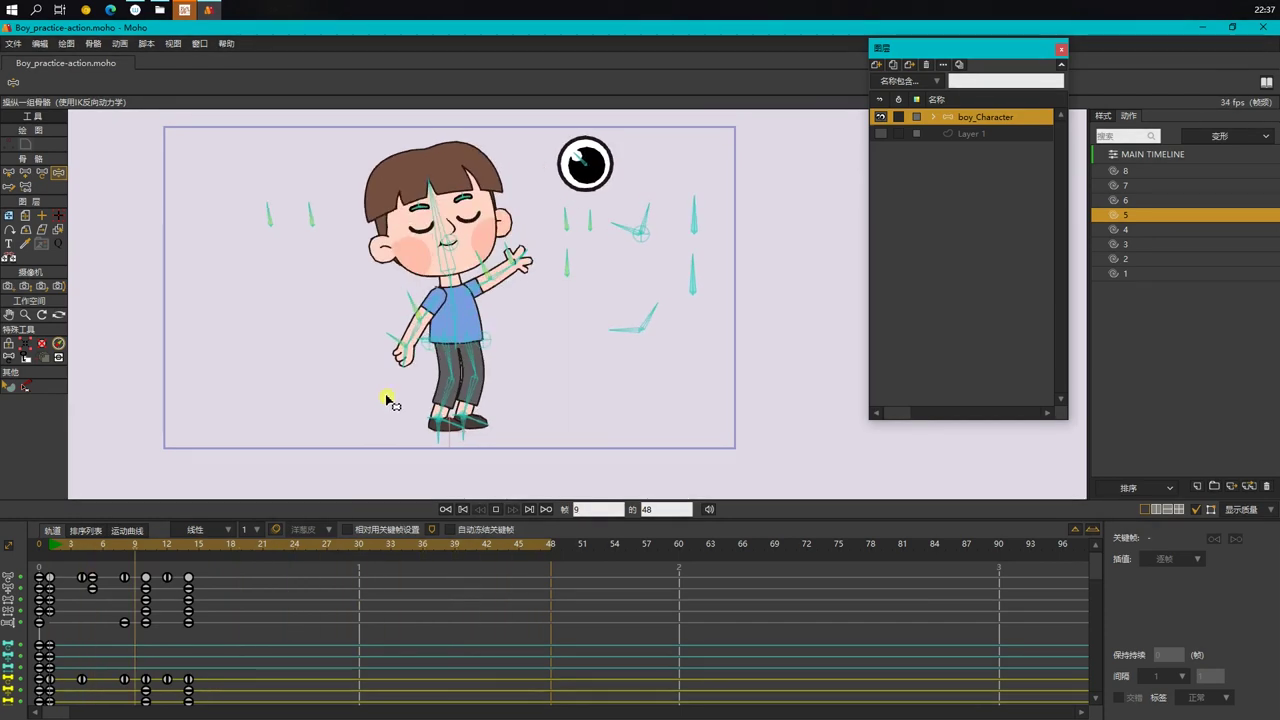
key(space)
drag(53, 551, 145, 565)
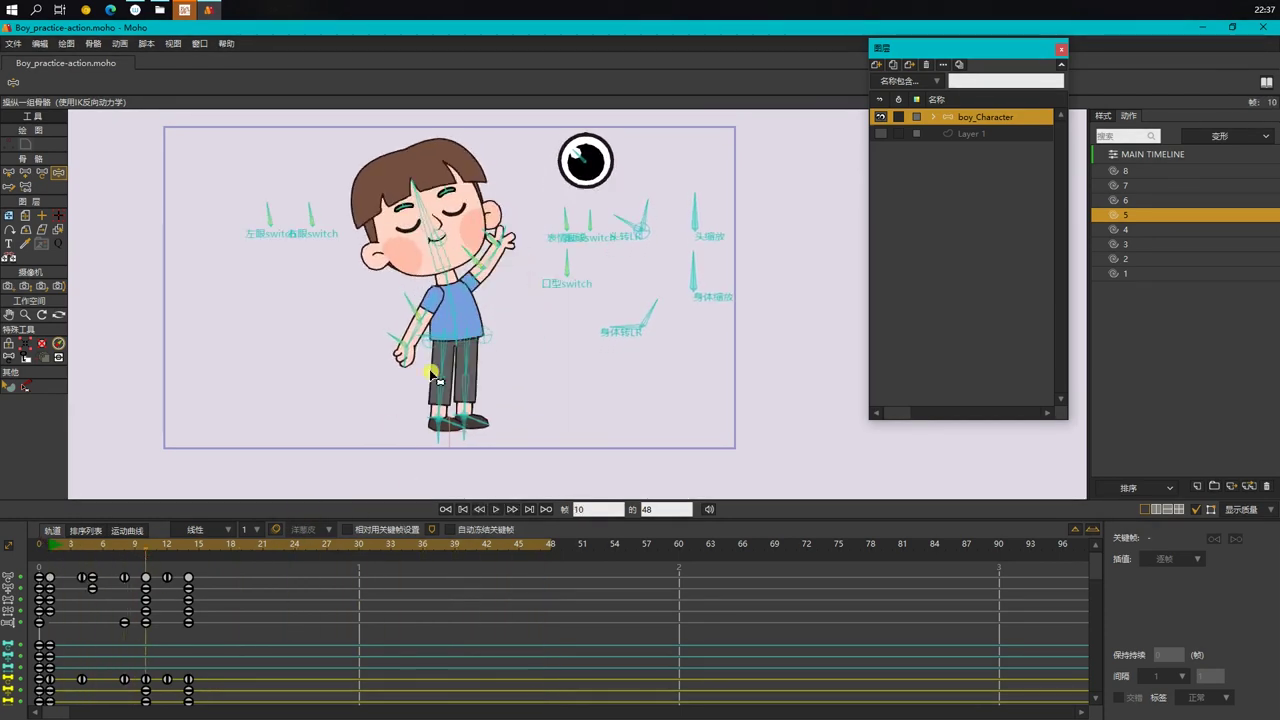
scroll(506, 306, up, 3)
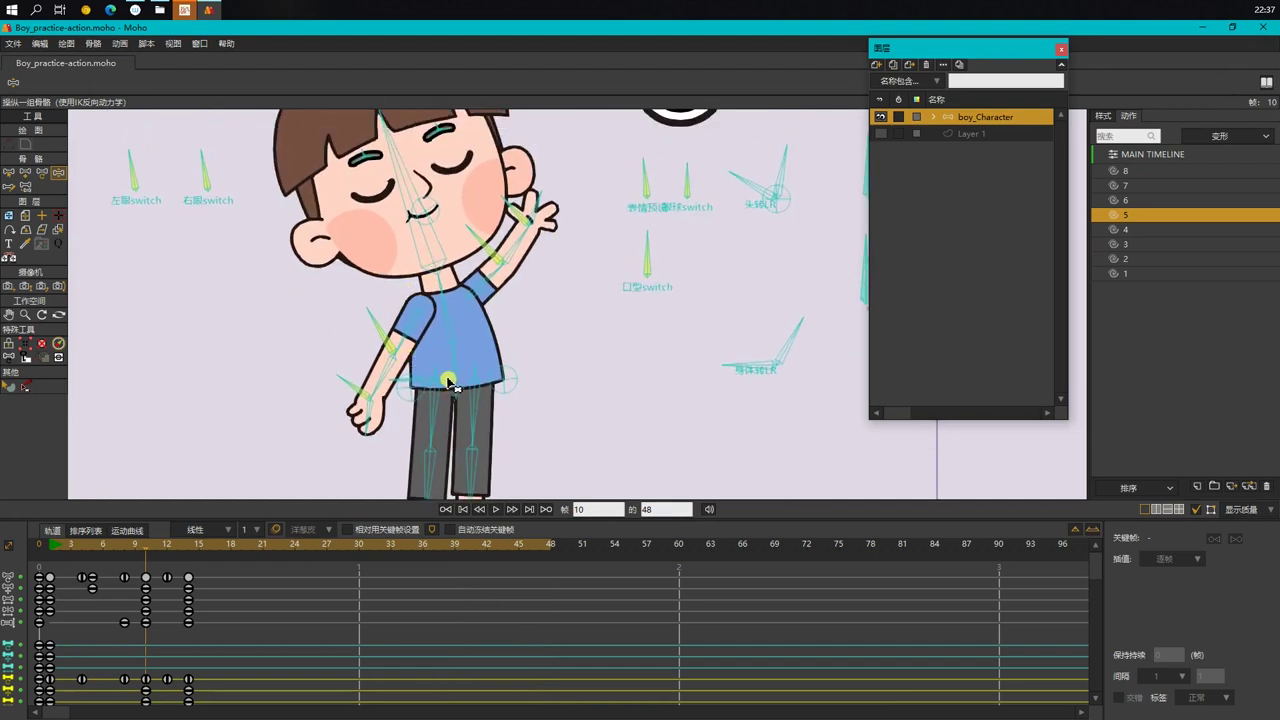
click(449, 381)
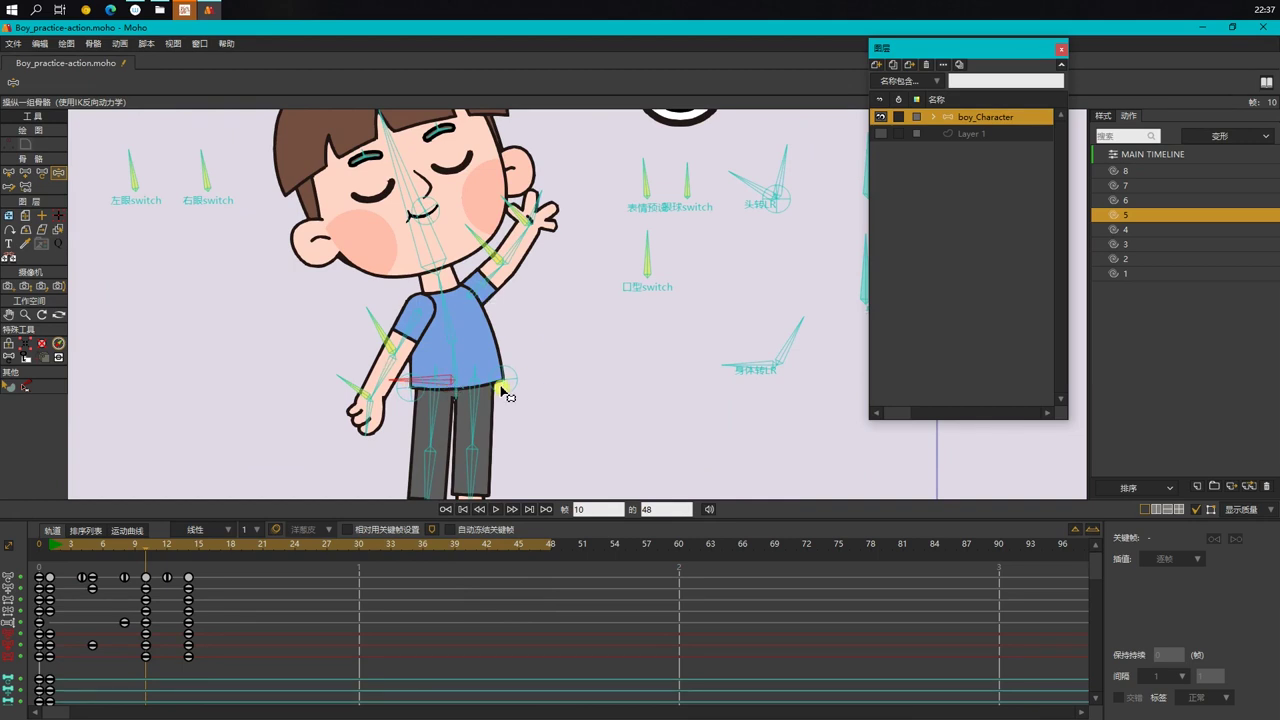
click(460, 368)
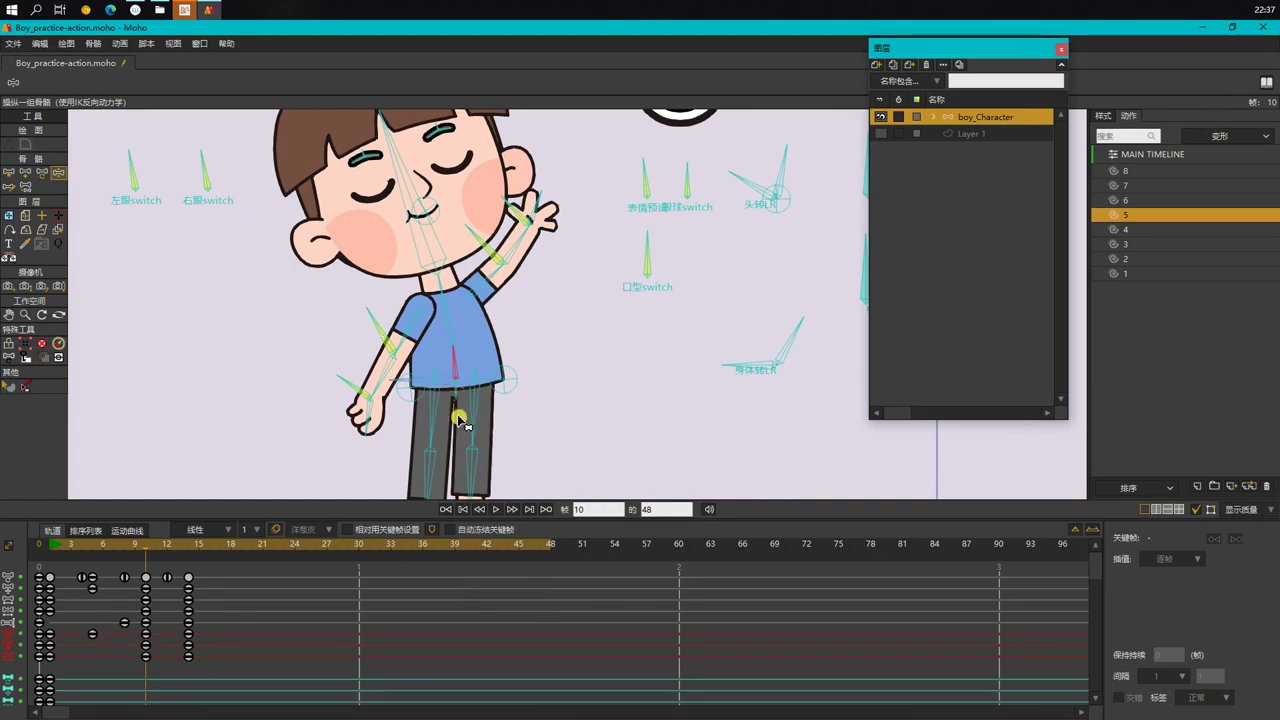
scroll(460, 420, down, 1)
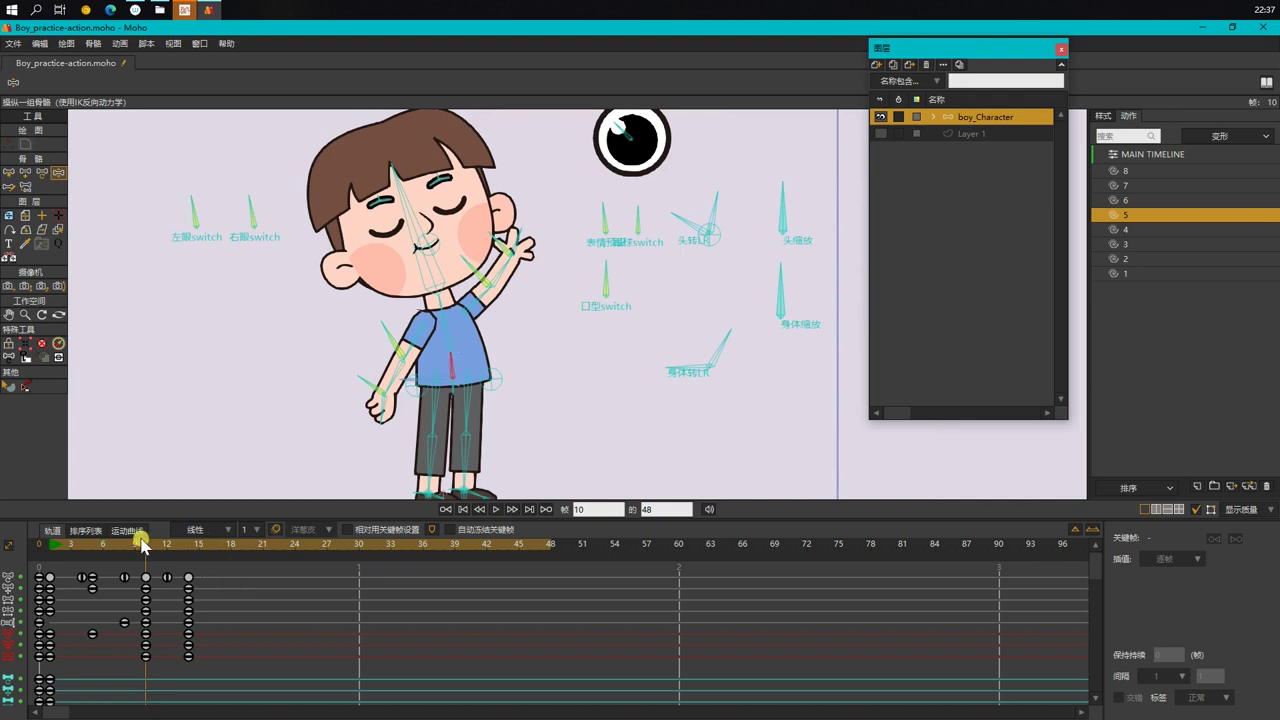
mouse_move(55, 555)
mouse_down()
mouse_move(98, 551)
mouse_move(147, 572)
mouse_up()
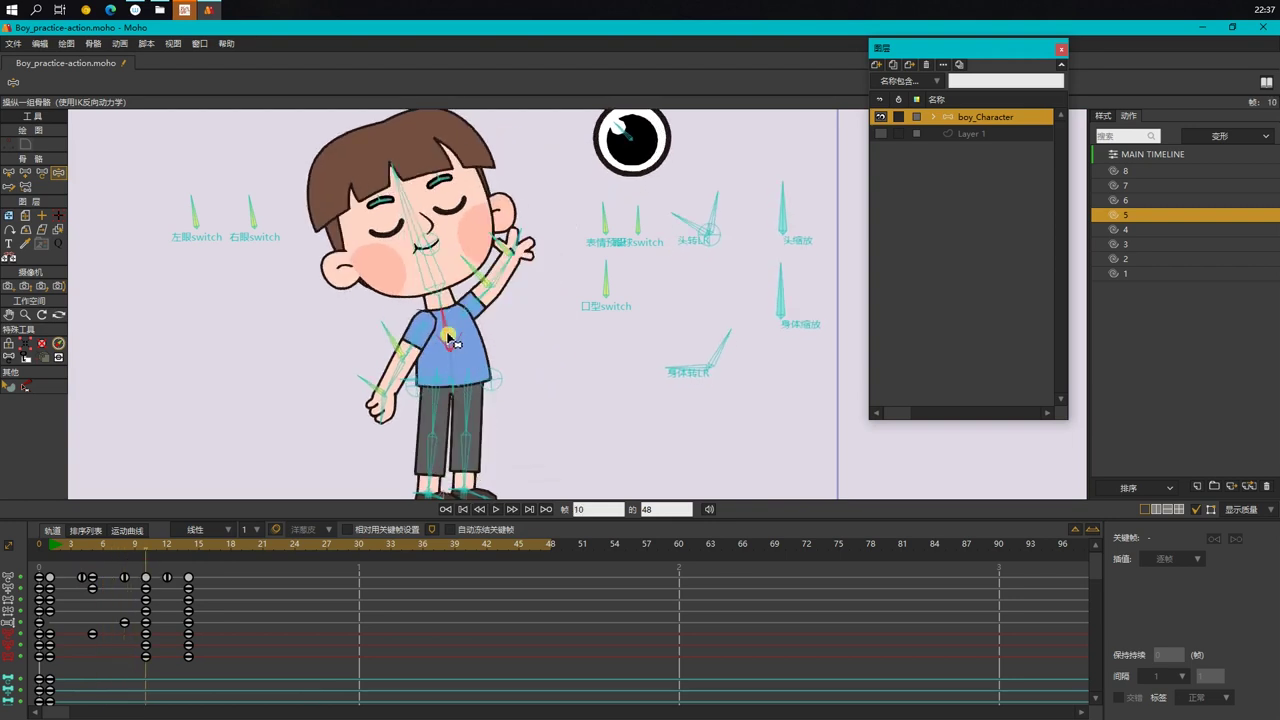
Step: Shift the chest bone's animated angle keys one frame later, with a one-frame hold on its frame 1 key
drag(197, 633, 53, 633)
click(71, 650)
click(52, 636)
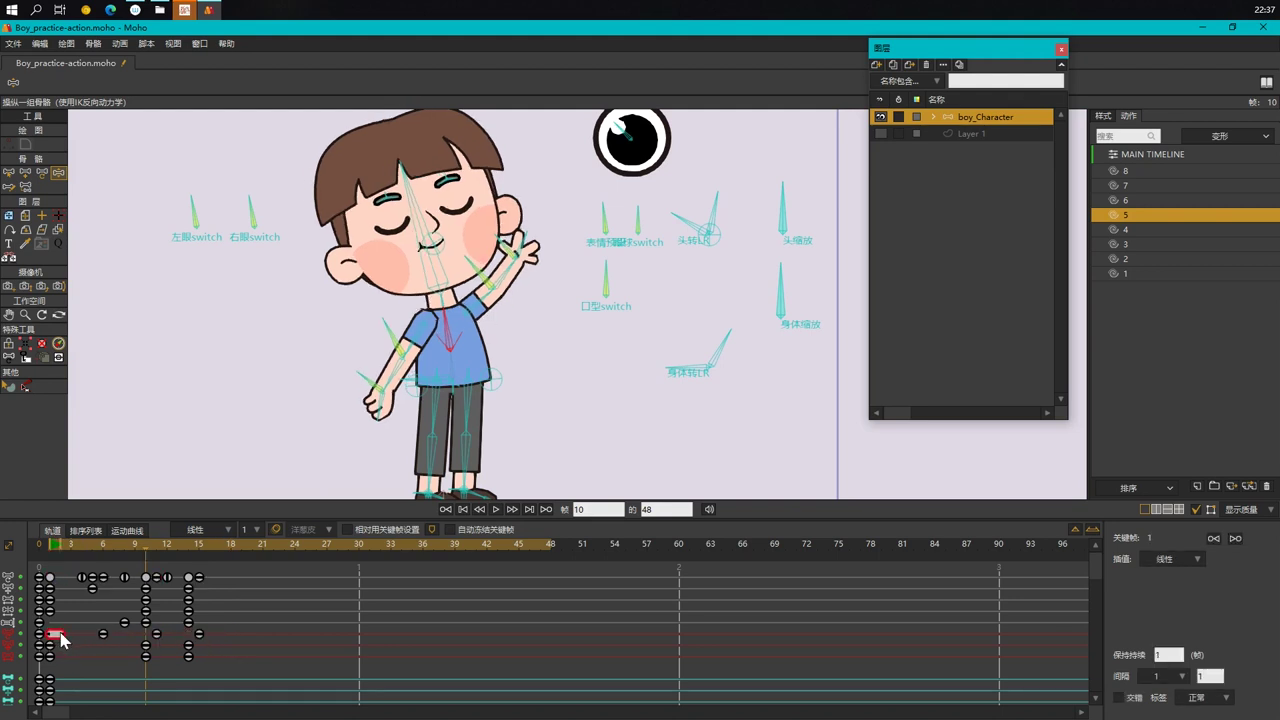
click(57, 636)
click(53, 635)
click(95, 684)
Step: Play the animation from frame 1 to check the chest bone's delayed motion, and stop it
click(54, 549)
scroll(337, 363, down, 2)
key(space)
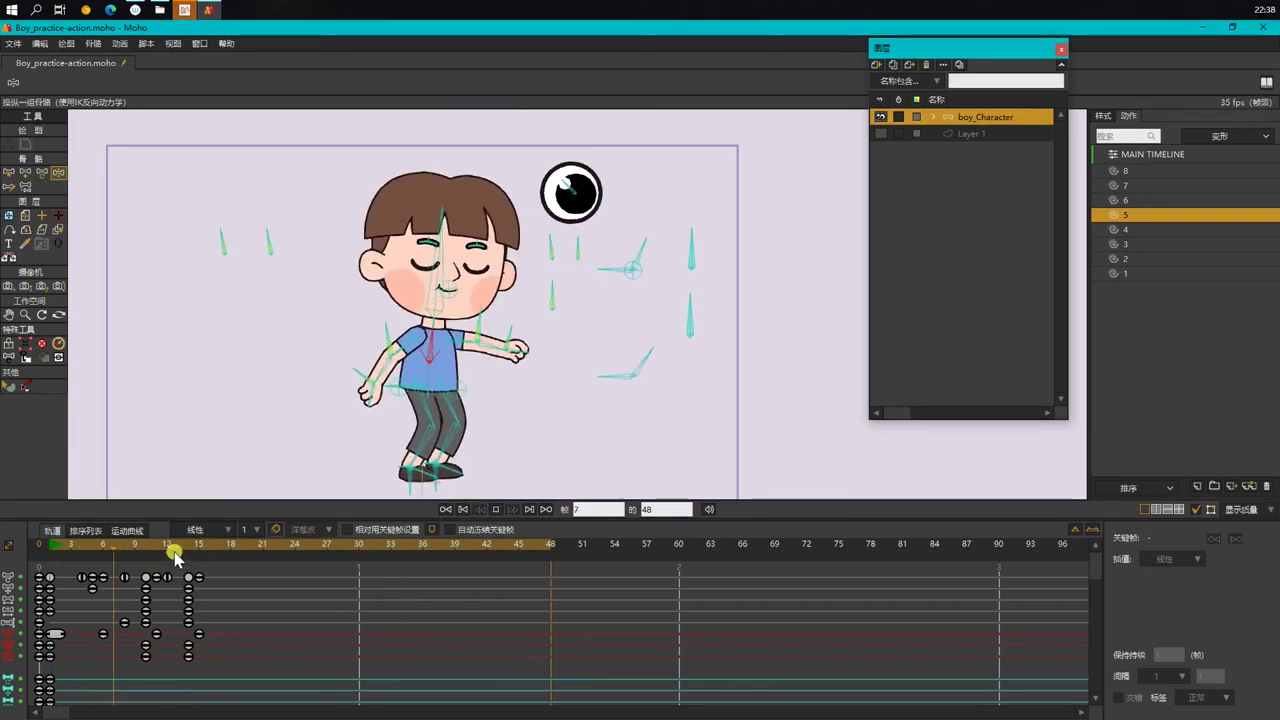
click(80, 548)
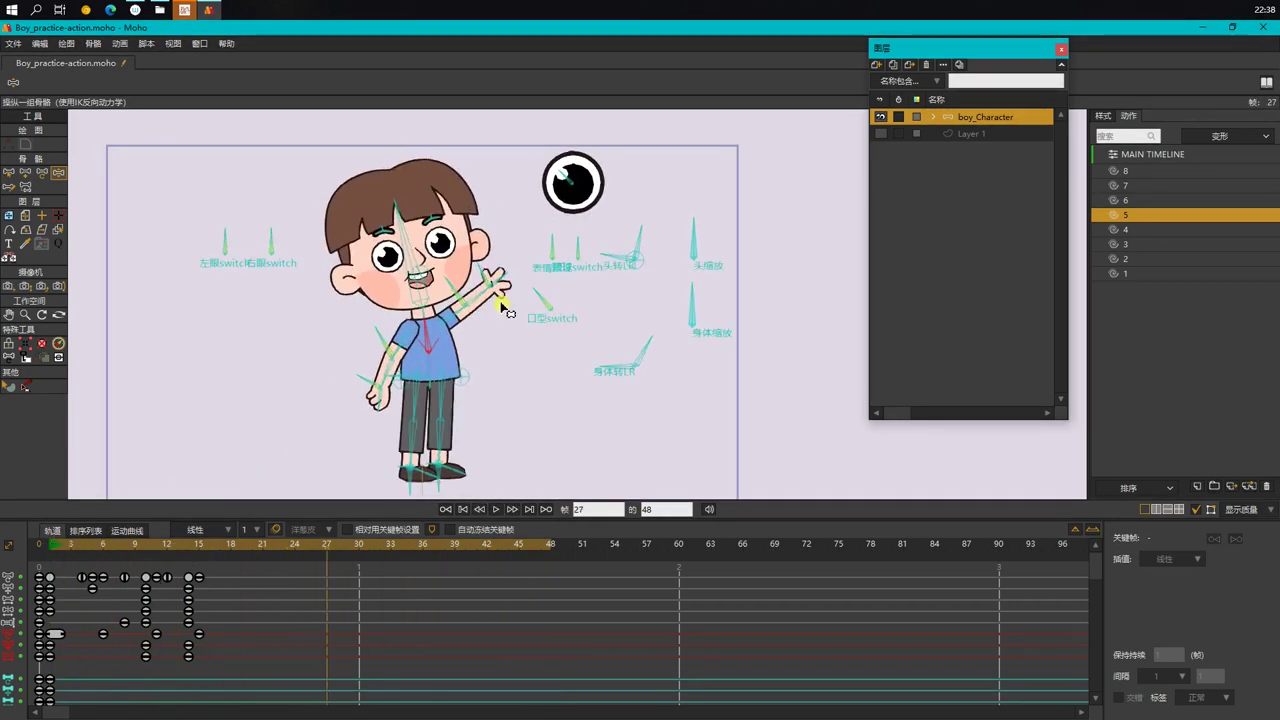
Step: Examine which bones need delayed motion by selecting the head, both arms and the chest, checking the pose at frame 10
key(b)
click(411, 248)
scroll(422, 358, up, 2)
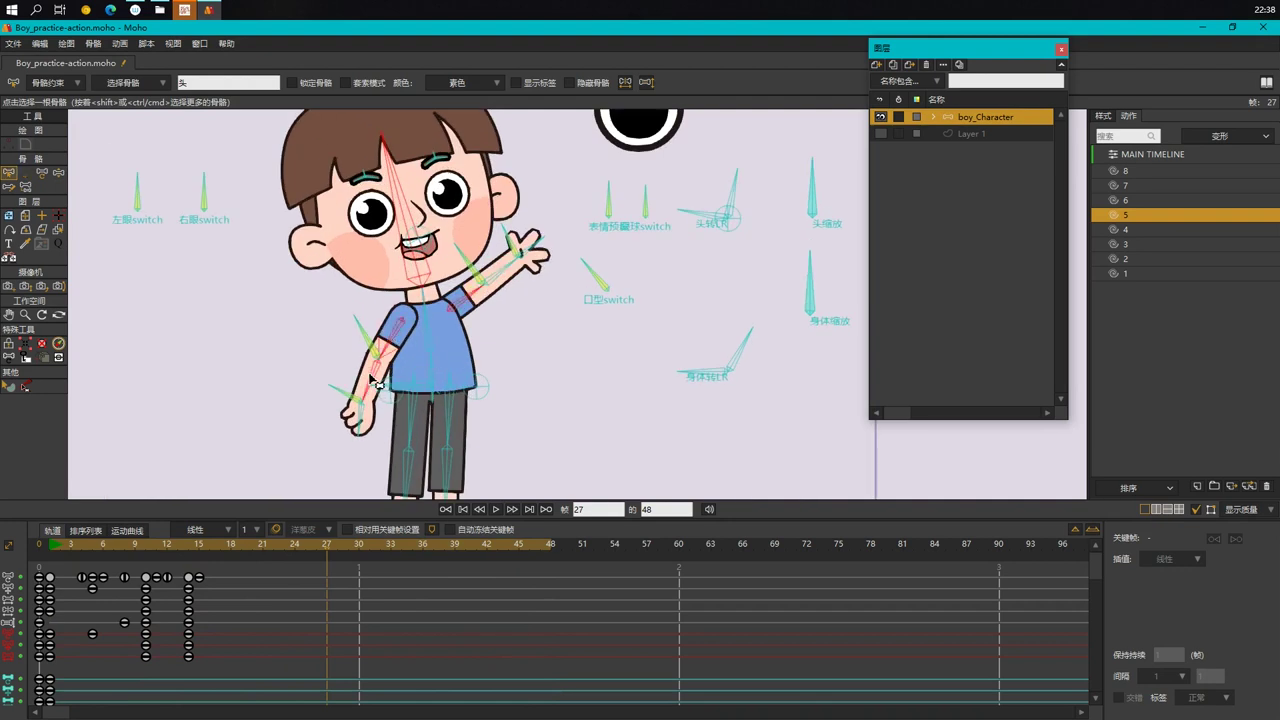
shift+click(361, 417)
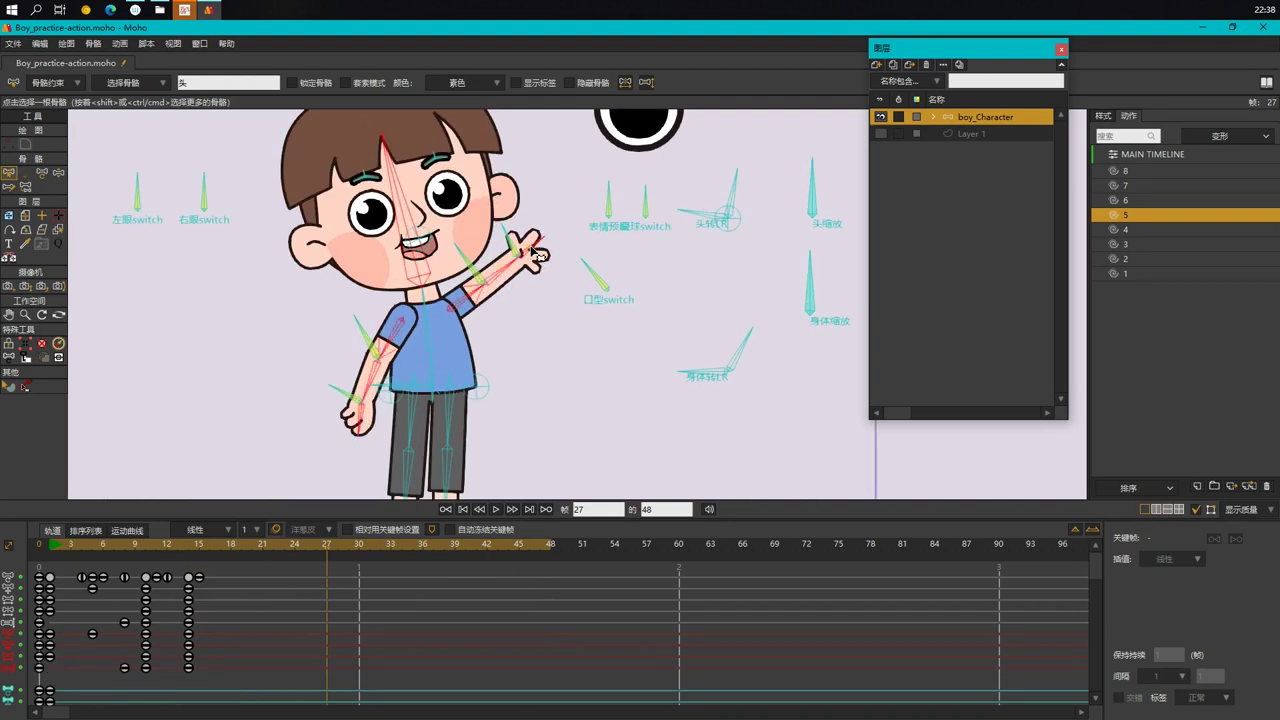
scroll(415, 338, down, 1)
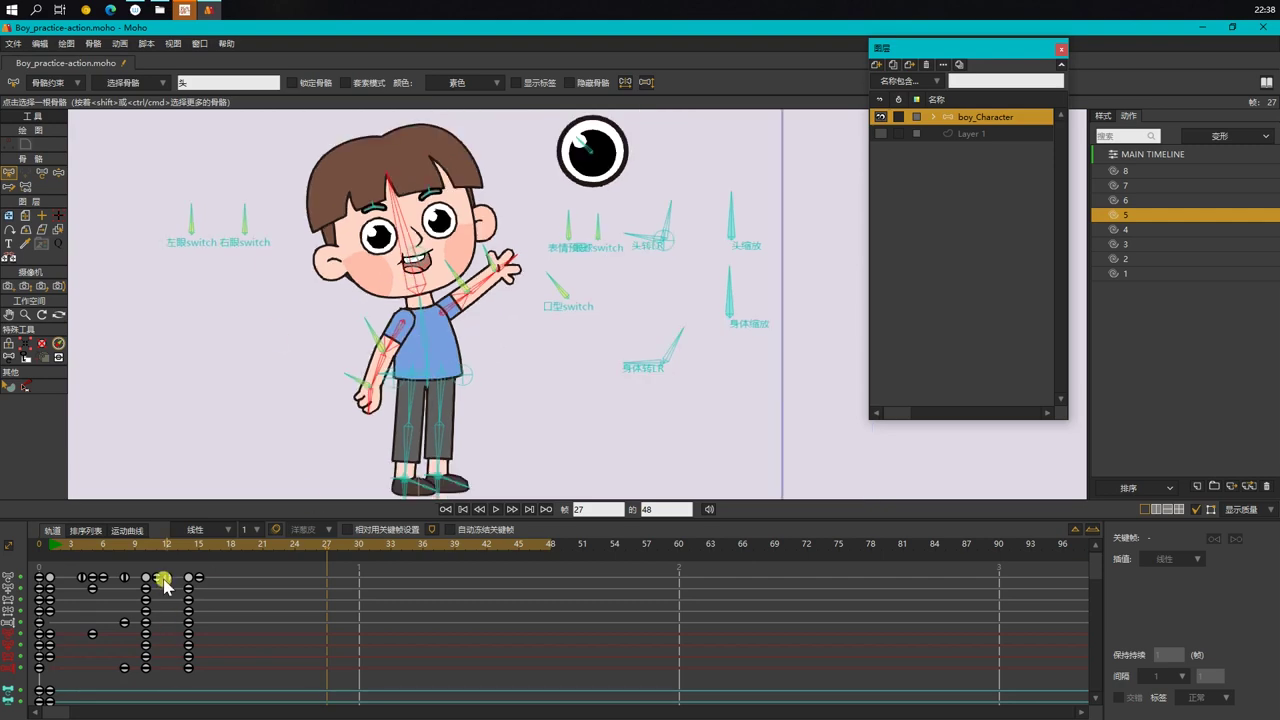
drag(70, 544, 143, 562)
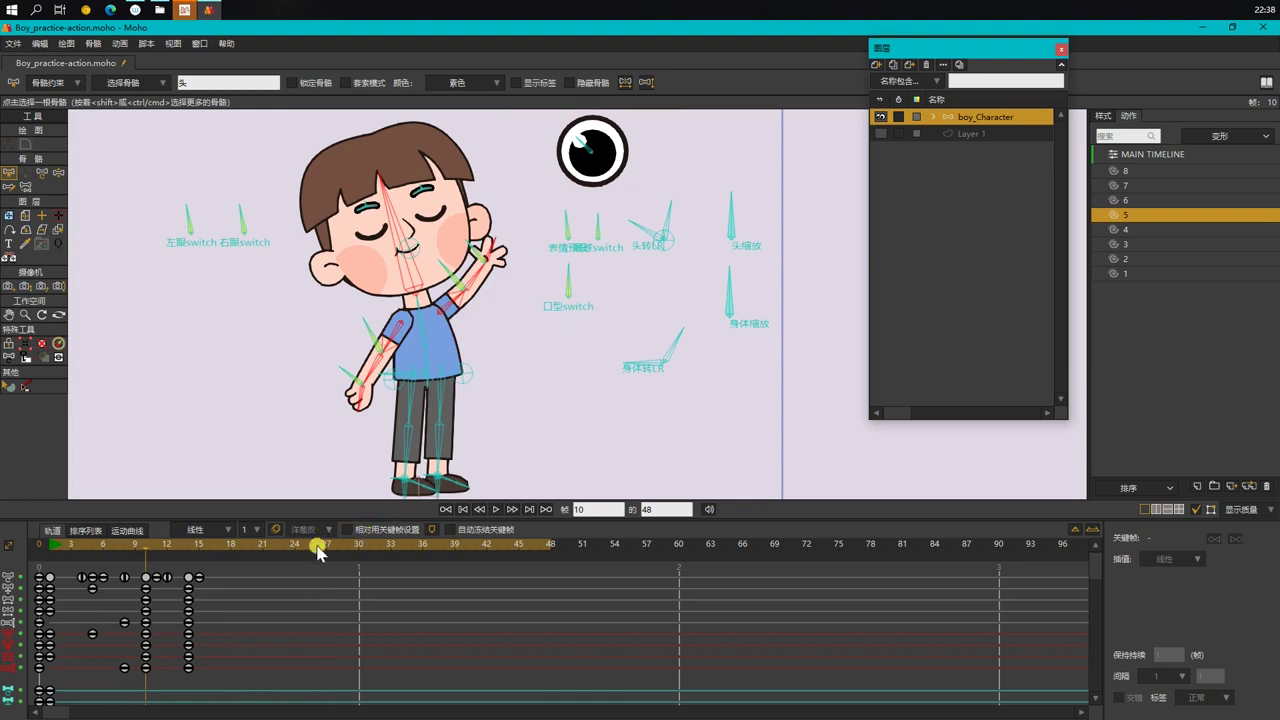
click(417, 270)
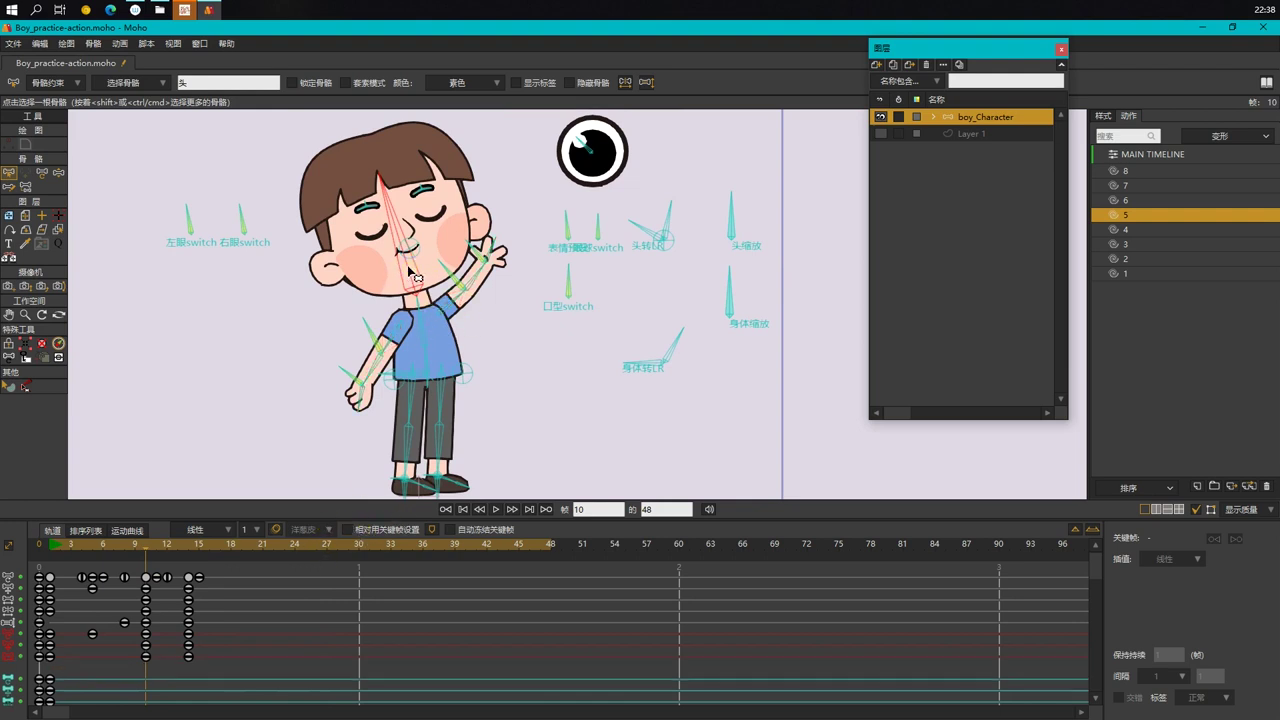
click(424, 330)
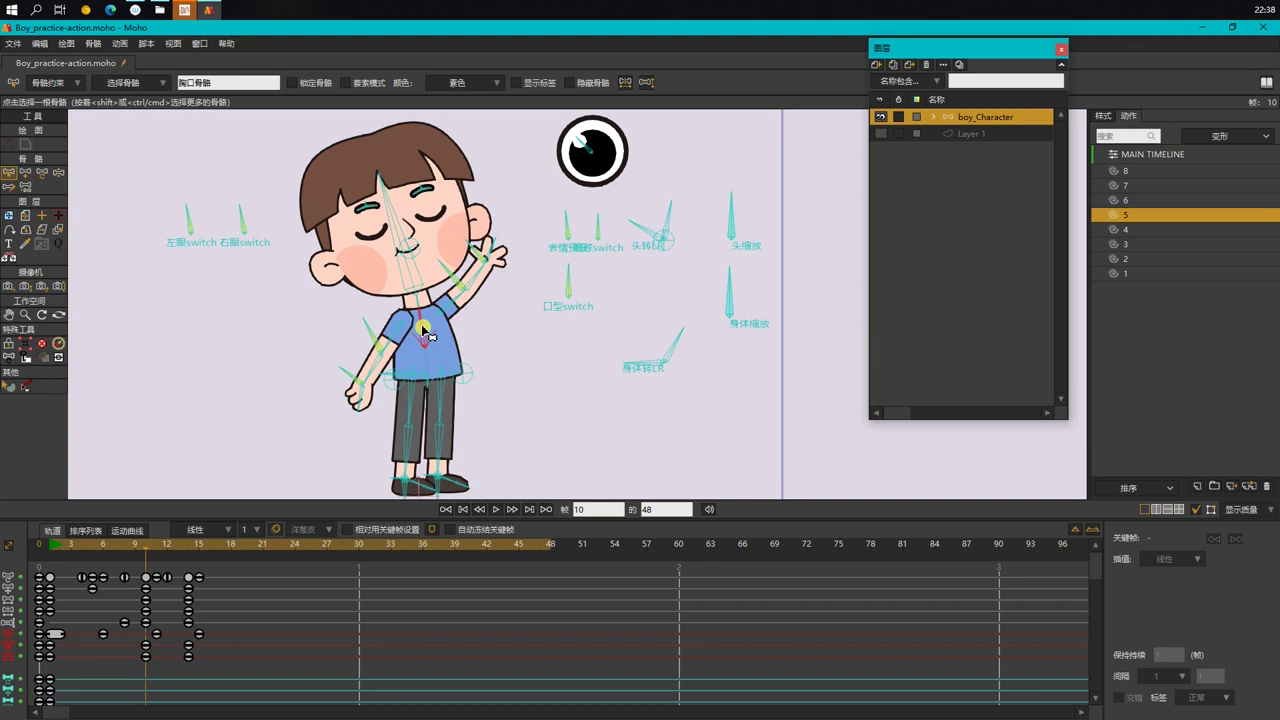
Step: Shift the head bone's angle keys two frames later with a two-frame hold at frame 1, and play the result
click(410, 274)
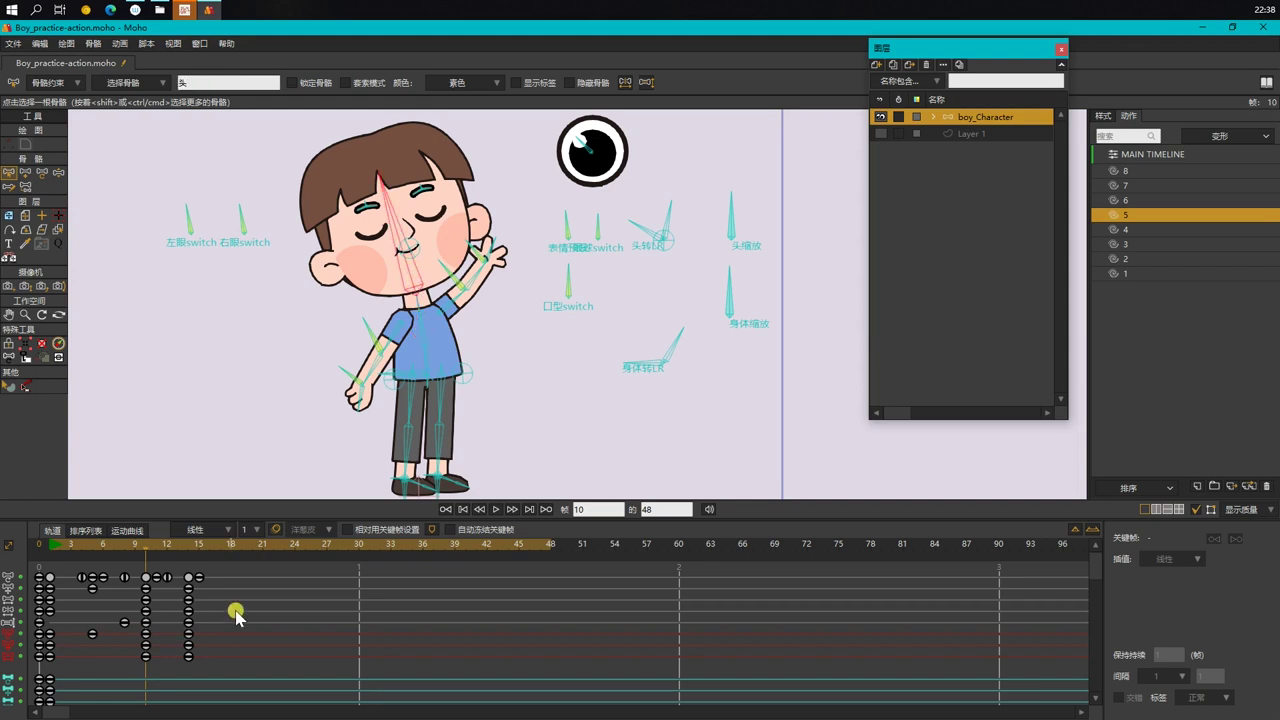
drag(206, 631, 157, 634)
mouse_move(62, 640)
mouse_down()
mouse_move(71, 646)
mouse_move(50, 640)
mouse_up()
click(91, 668)
click(55, 548)
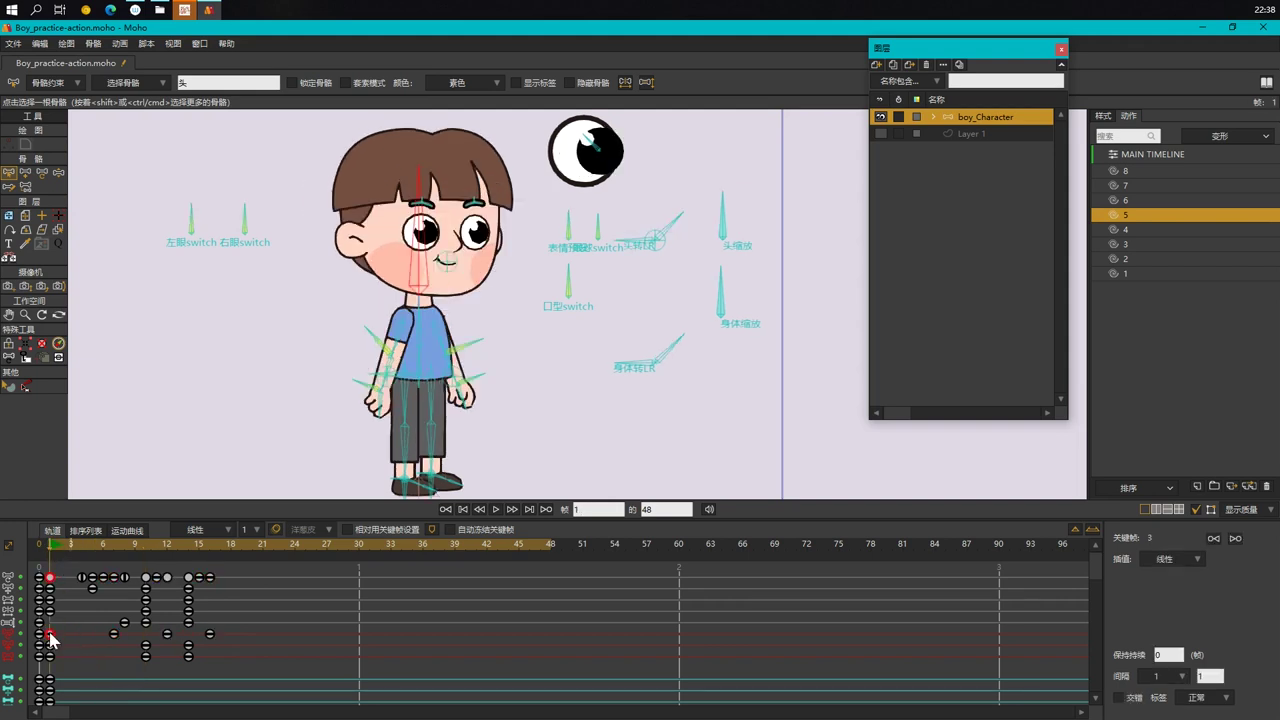
click(91, 677)
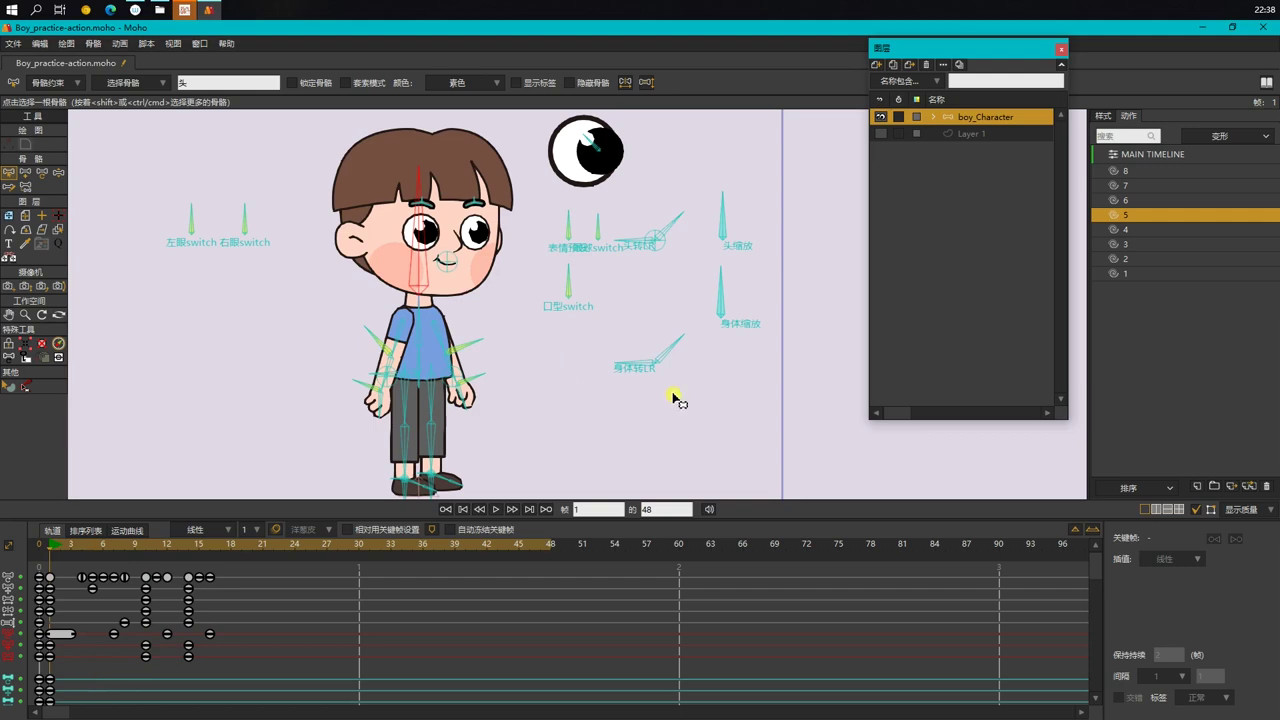
key(space)
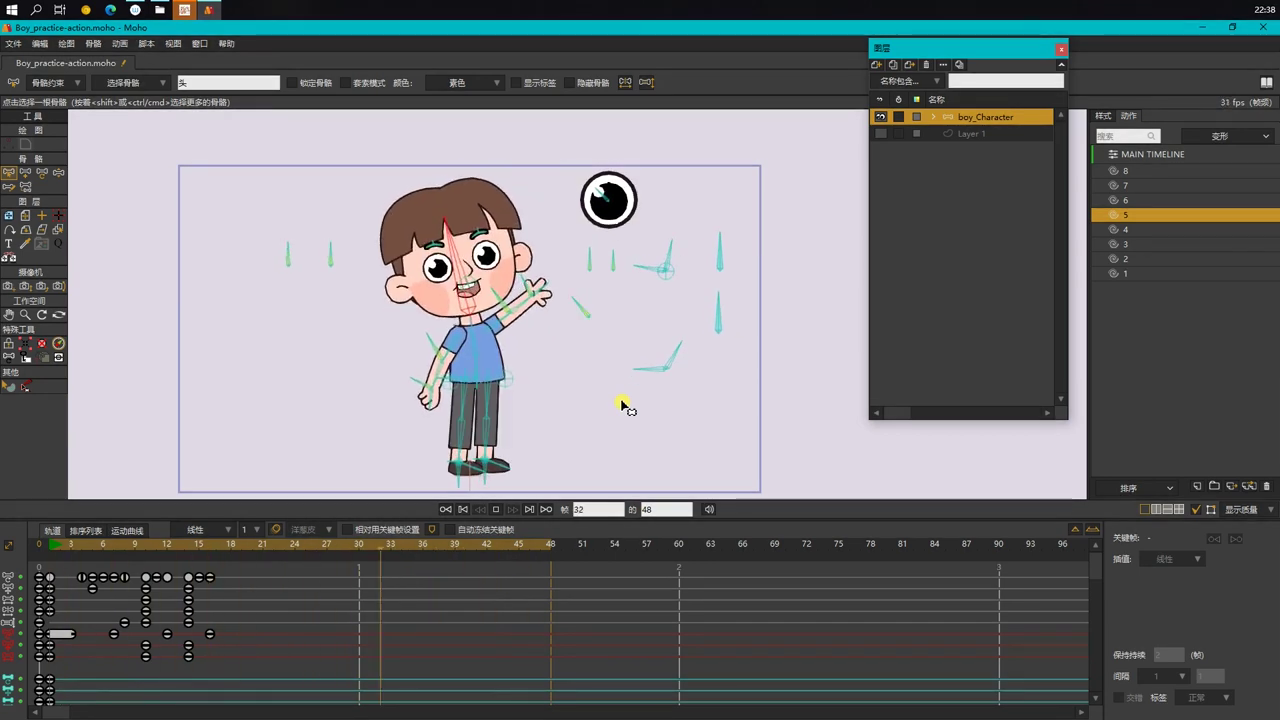
key(space)
Step: Shift the 头转UD bone's keys one frame later with a one-frame hold at frame 1, and play the result
click(648, 271)
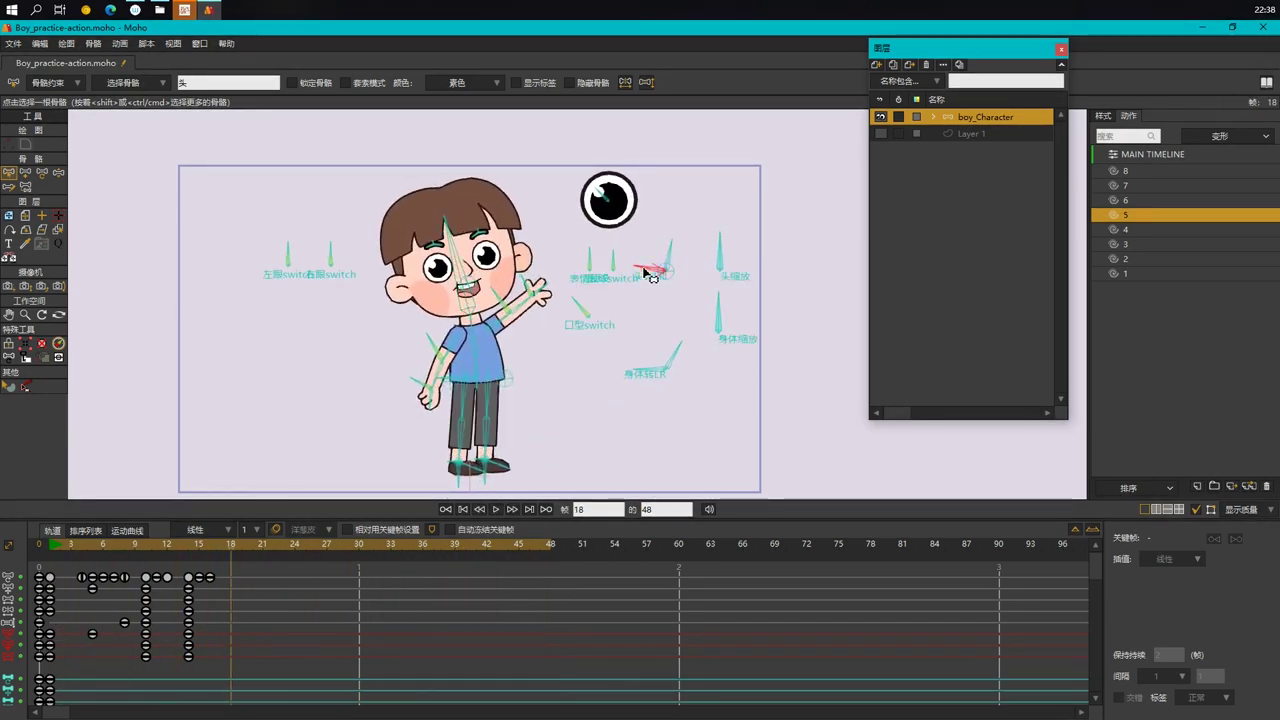
drag(218, 620, 50, 640)
drag(204, 632, 52, 642)
click(53, 545)
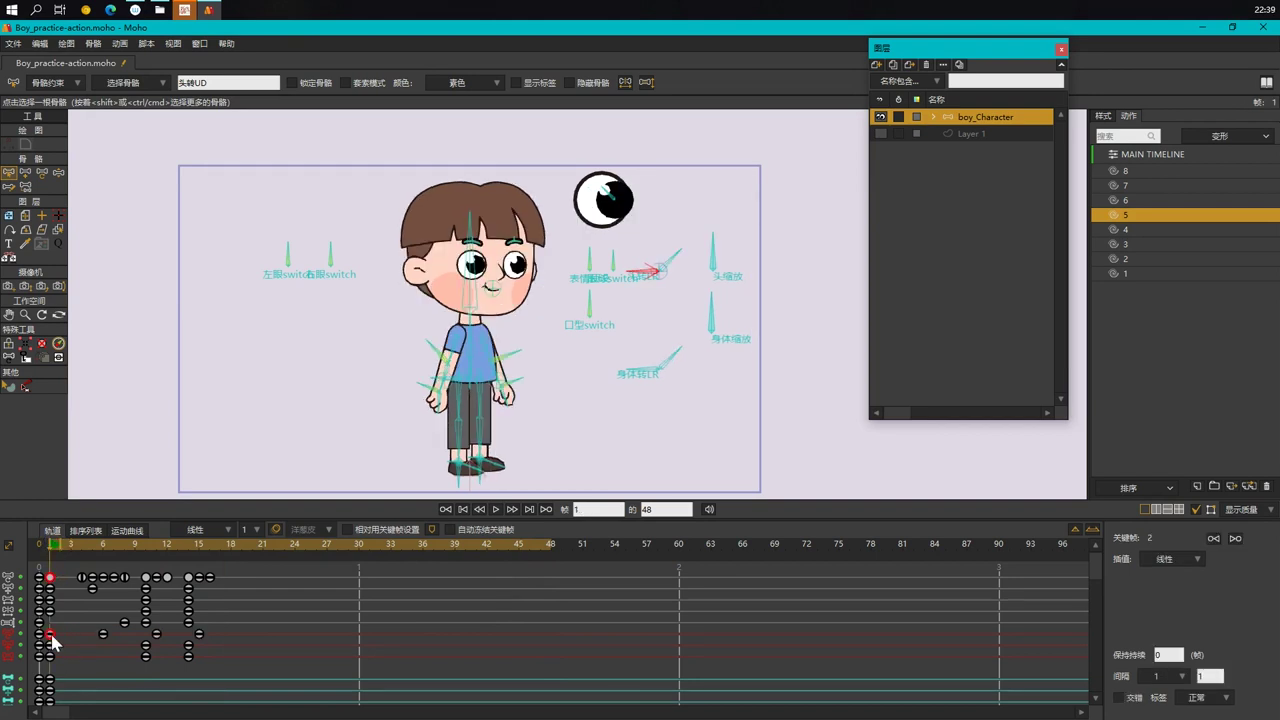
click(86, 672)
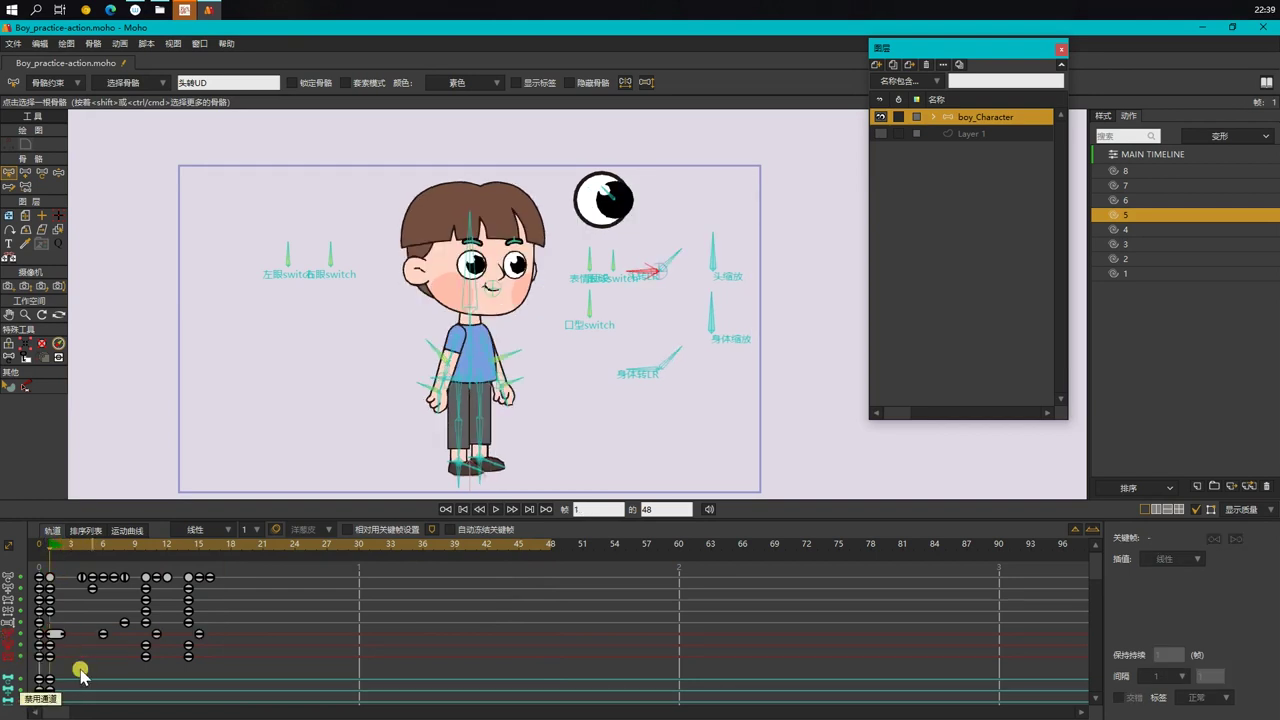
key(space)
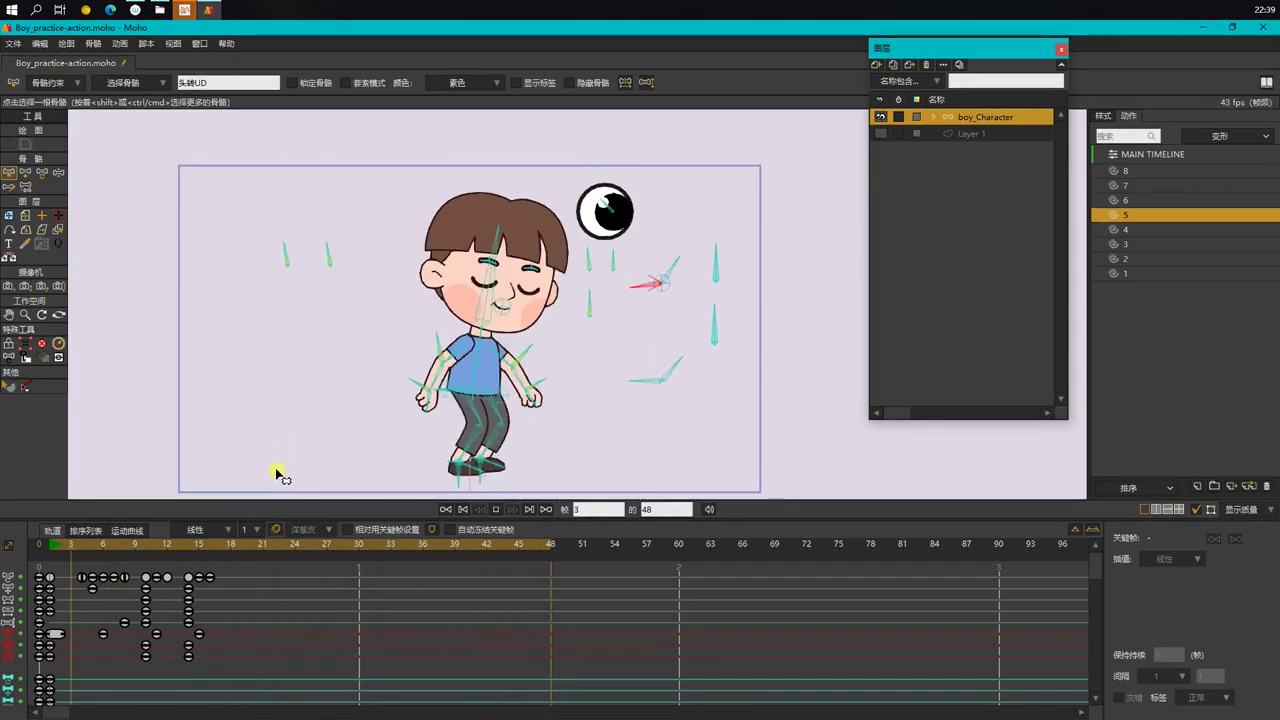
key(space)
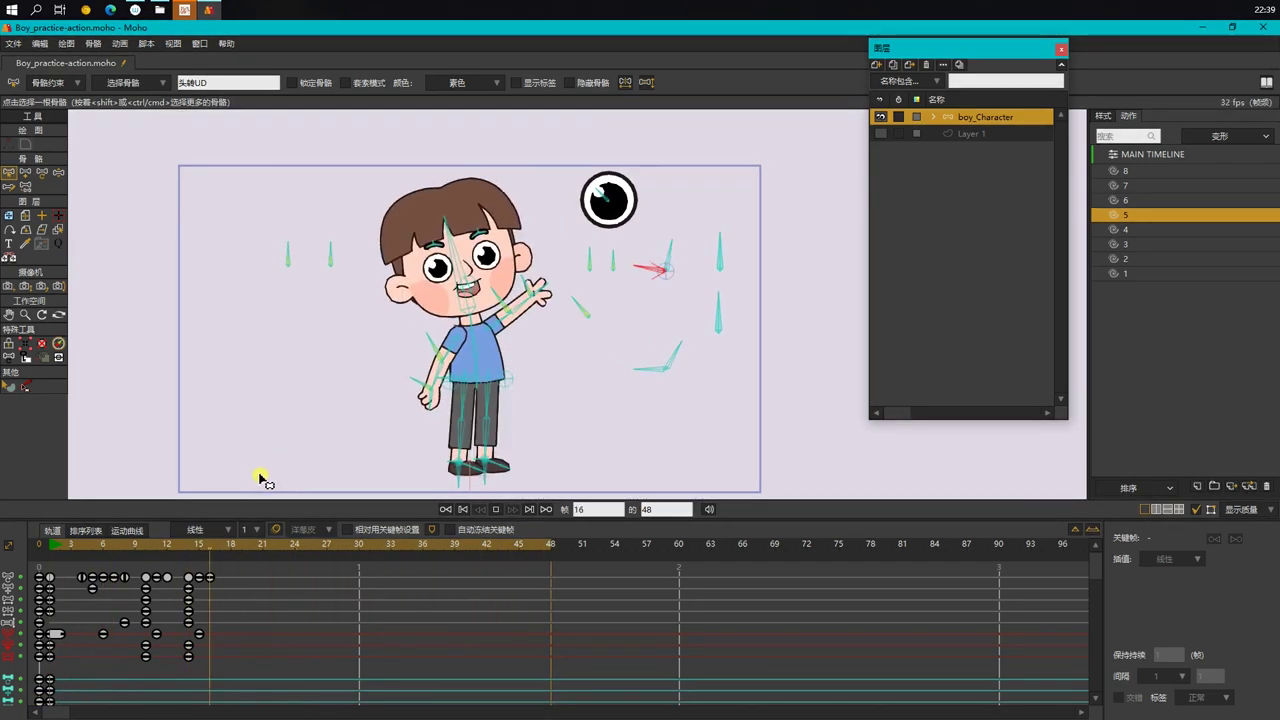
Step: Select the bones of both arms and offset their angle keys later, holding the starting pose from frame 1
click(443, 349)
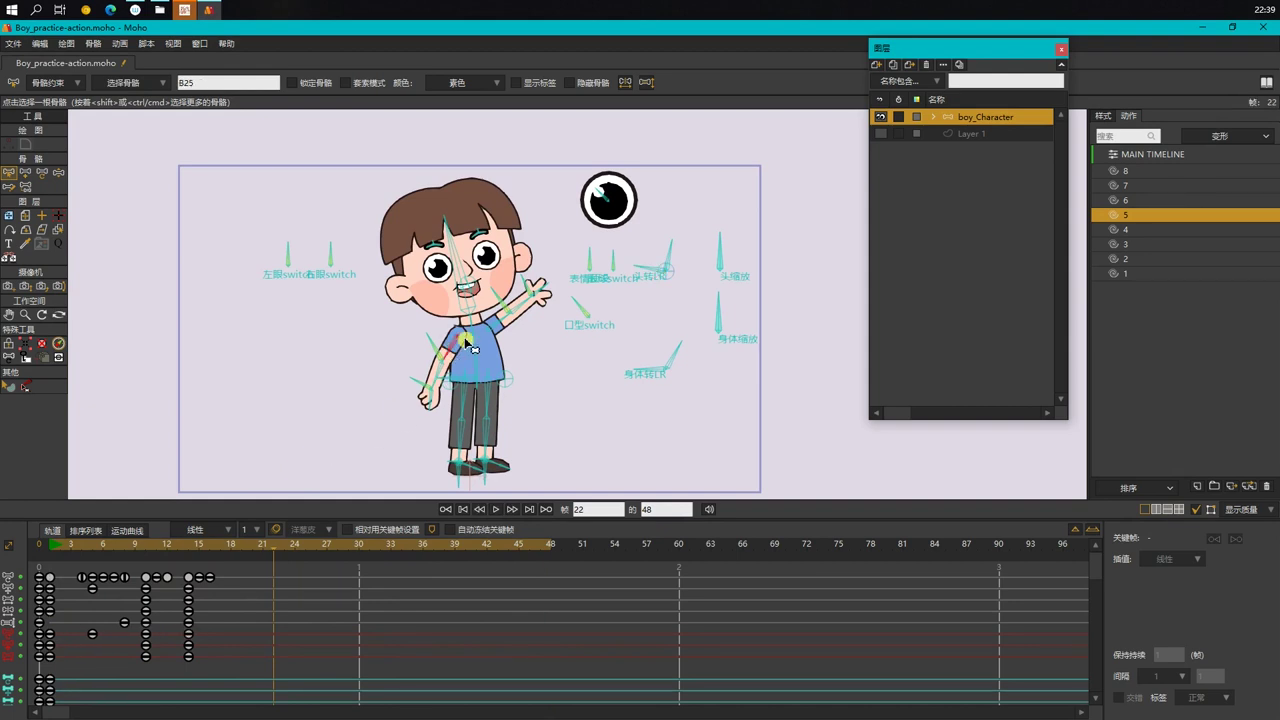
click(438, 404)
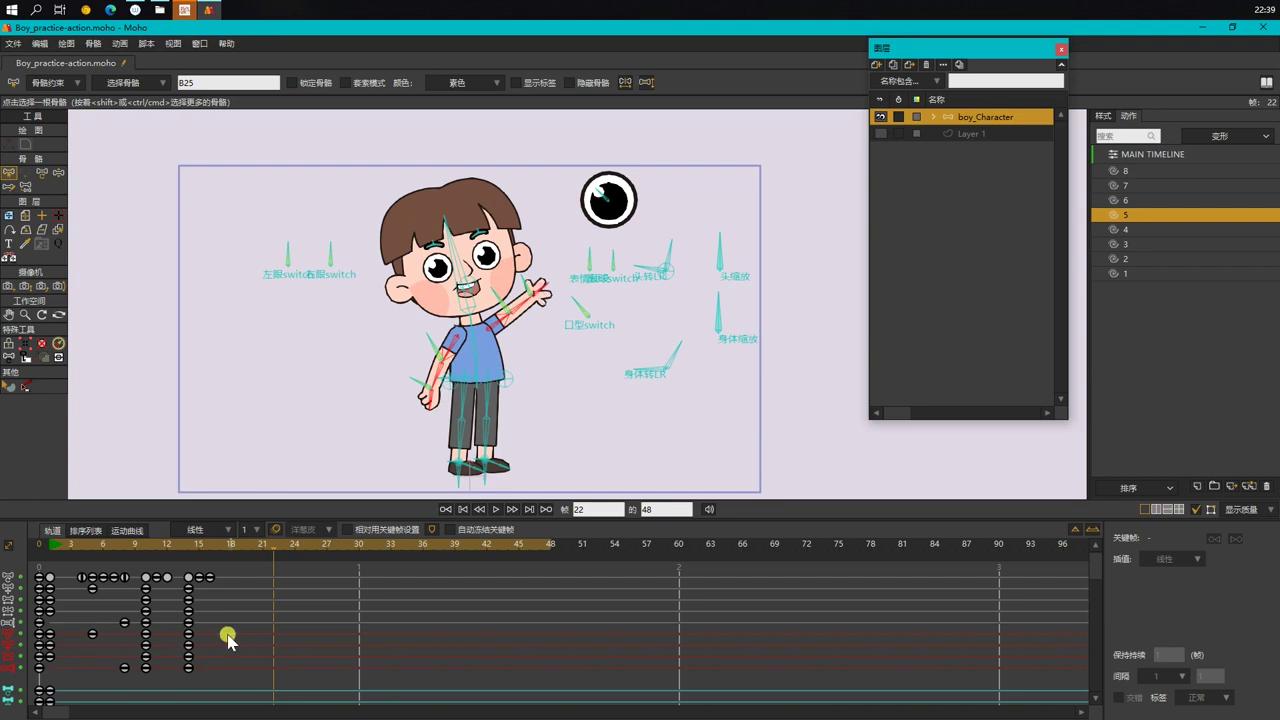
drag(176, 643, 52, 633)
click(54, 548)
click(72, 635)
click(320, 656)
Step: Clear the bone selection and play the animation to check the arms' delayed motion
scroll(577, 369, down, 1)
click(613, 430)
drag(661, 414, 625, 415)
key(space)
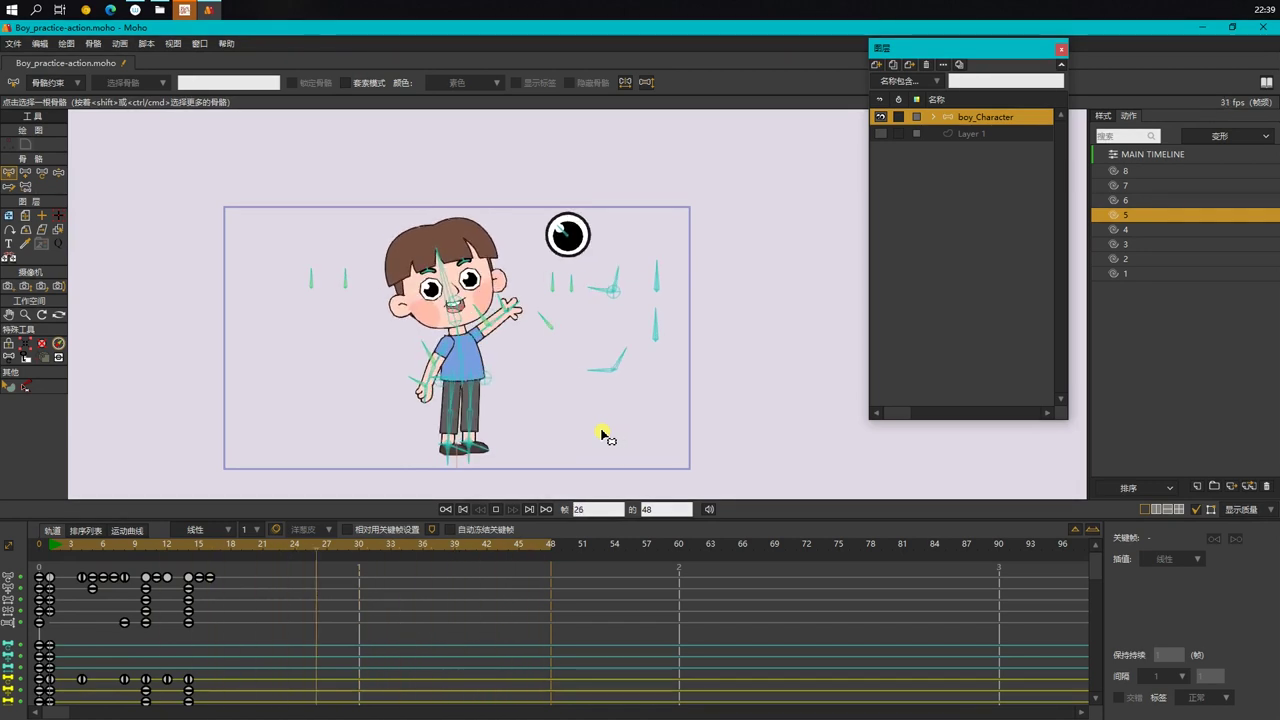
key(space)
Step: Move the B44_2 foot bone's position key from frame 10 to frame 12
scroll(494, 457, up, 2)
click(454, 460)
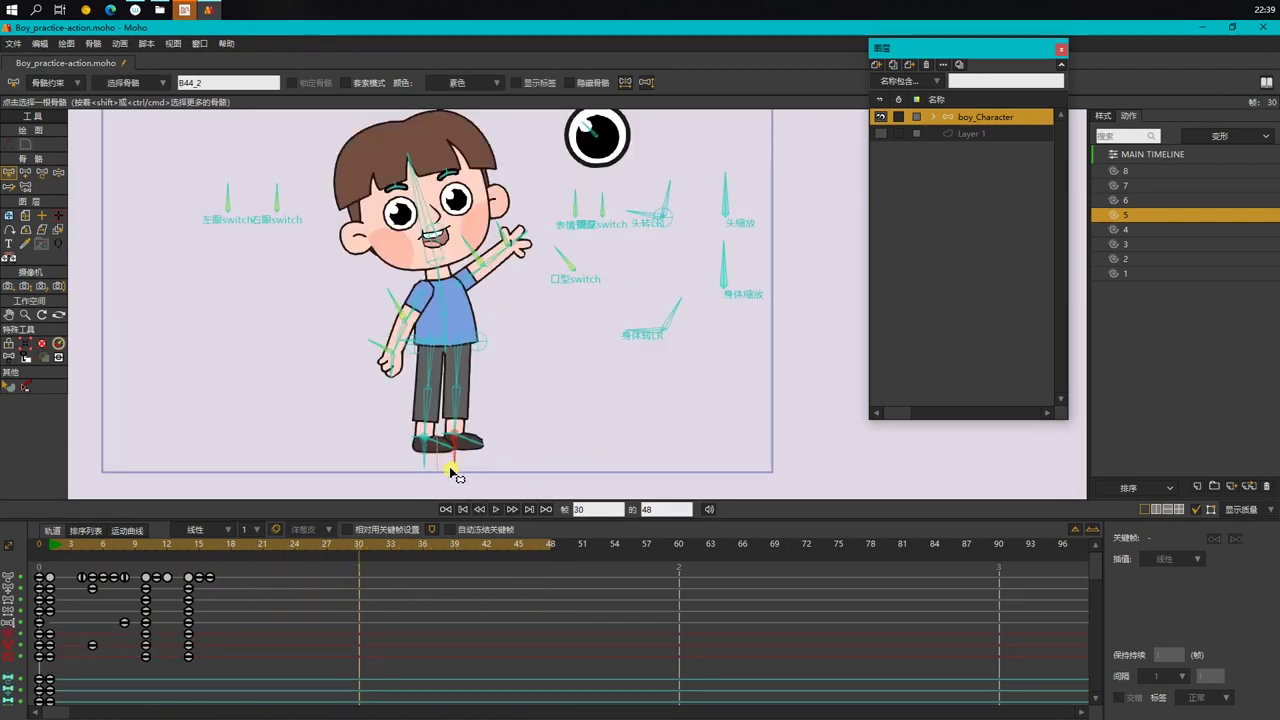
mouse_move(125, 548)
mouse_down()
mouse_move(190, 557)
mouse_move(148, 557)
mouse_up()
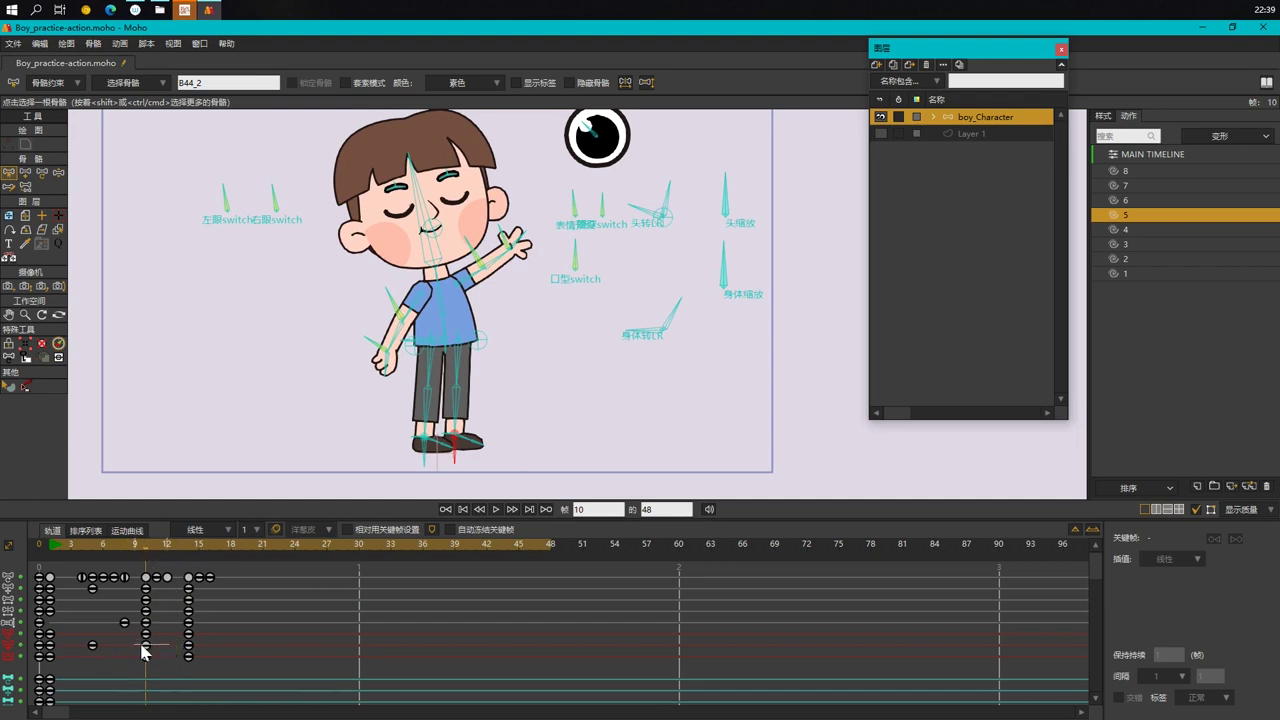
drag(65, 645, 65, 645)
mouse_move(157, 645)
mouse_down()
mouse_move(133, 646)
mouse_move(167, 650)
mouse_up()
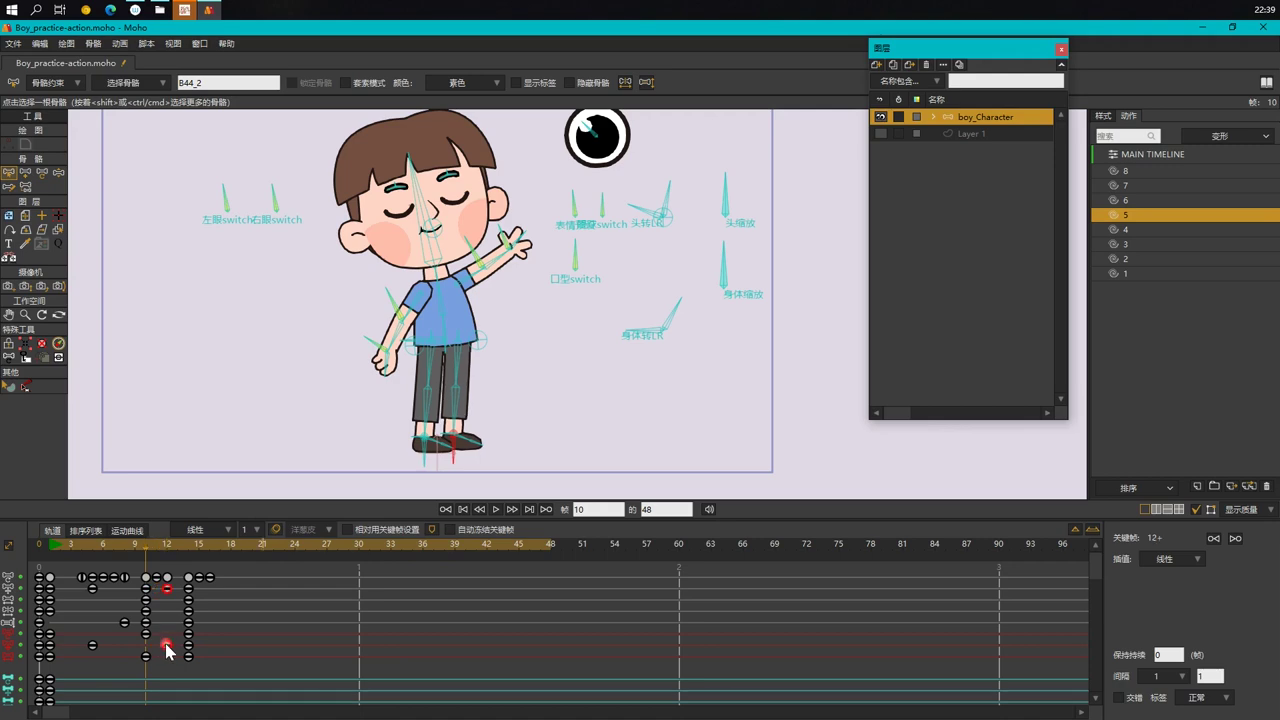
click(262, 644)
Step: Play the animation from frame 1 to check the foot's retimed landing, and stop it
click(52, 544)
key(space)
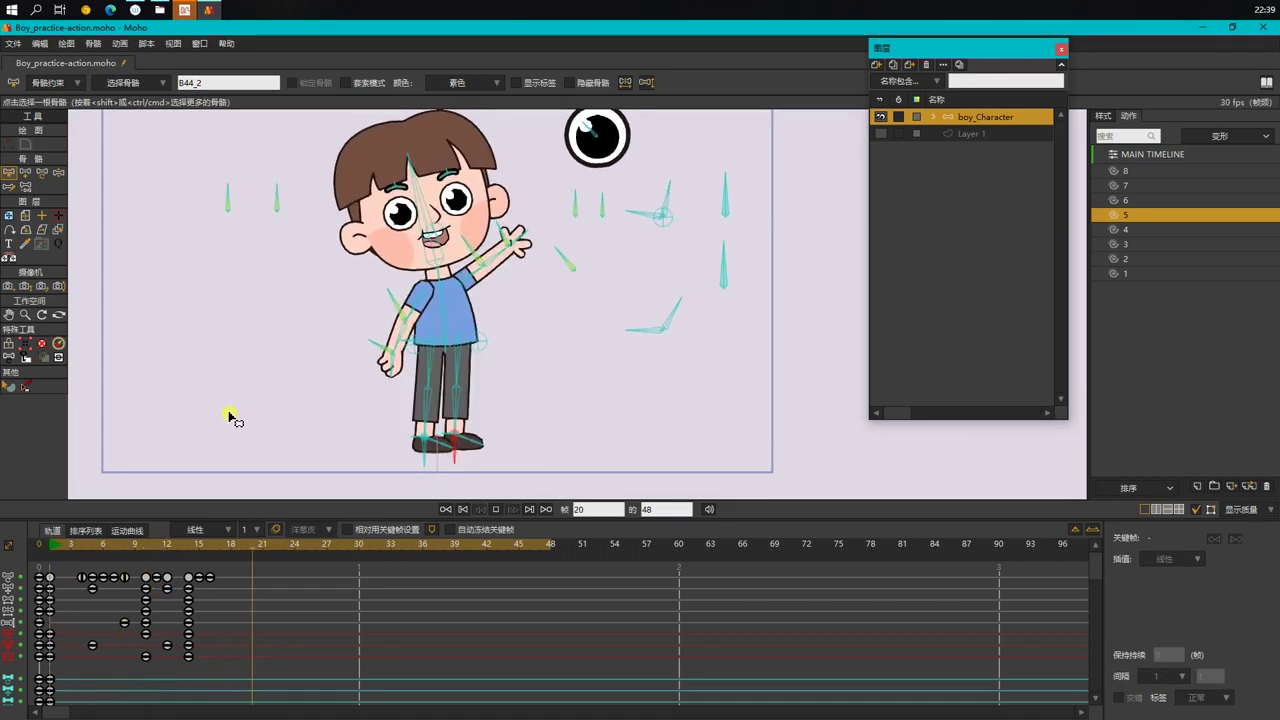
key(space)
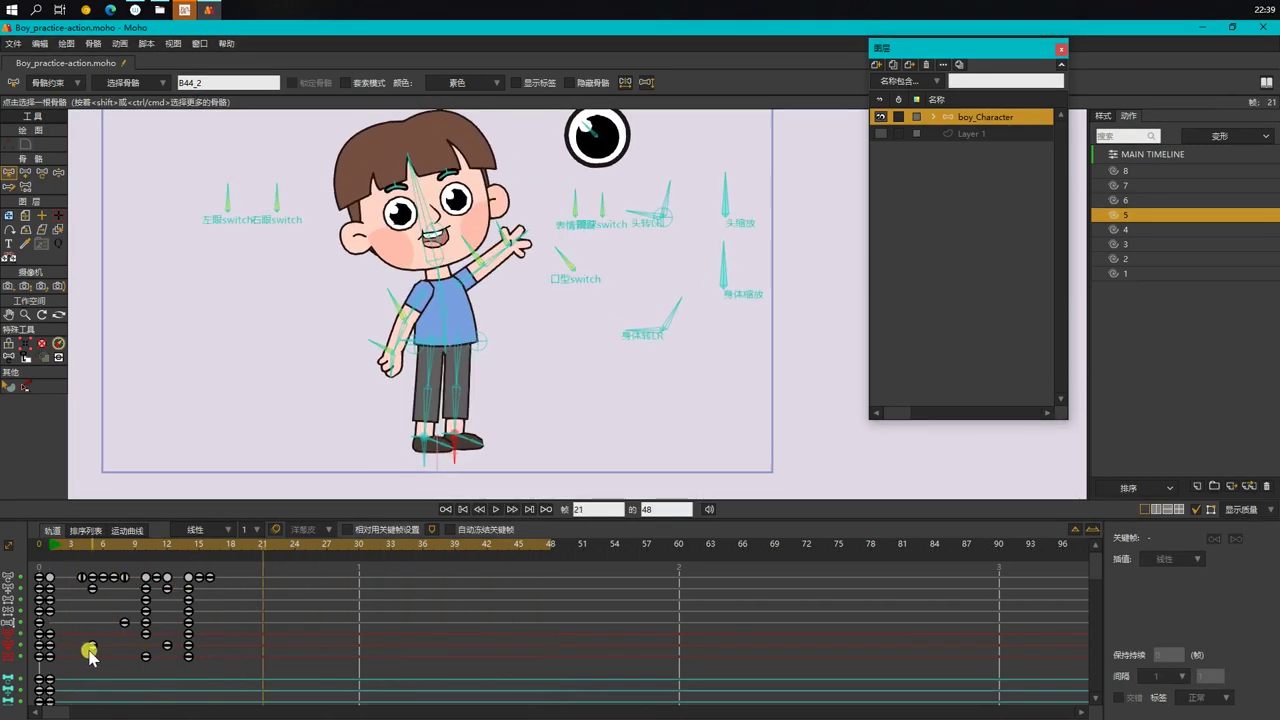
Step: Move the B44_2 foot bone's crouch position key from frame 5 to frame 7 and play the animation to check it
click(92, 646)
click(113, 665)
key(space)
scroll(209, 411, down, 2)
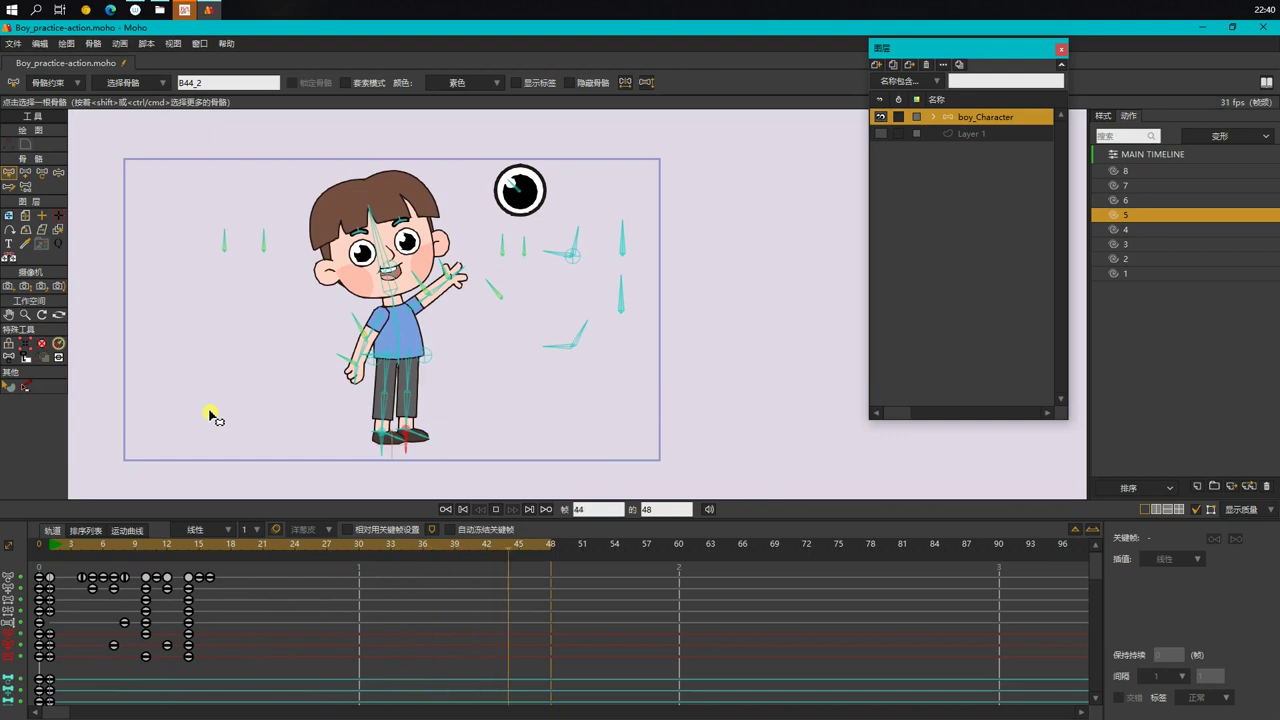
key(space)
Step: Shift the B44_2 foot bone's two middle position keys one frame earlier, to frames 6 and 11, and play back the result
mouse_move(173, 650)
mouse_down()
mouse_move(104, 652)
mouse_move(160, 651)
mouse_up()
key(space)
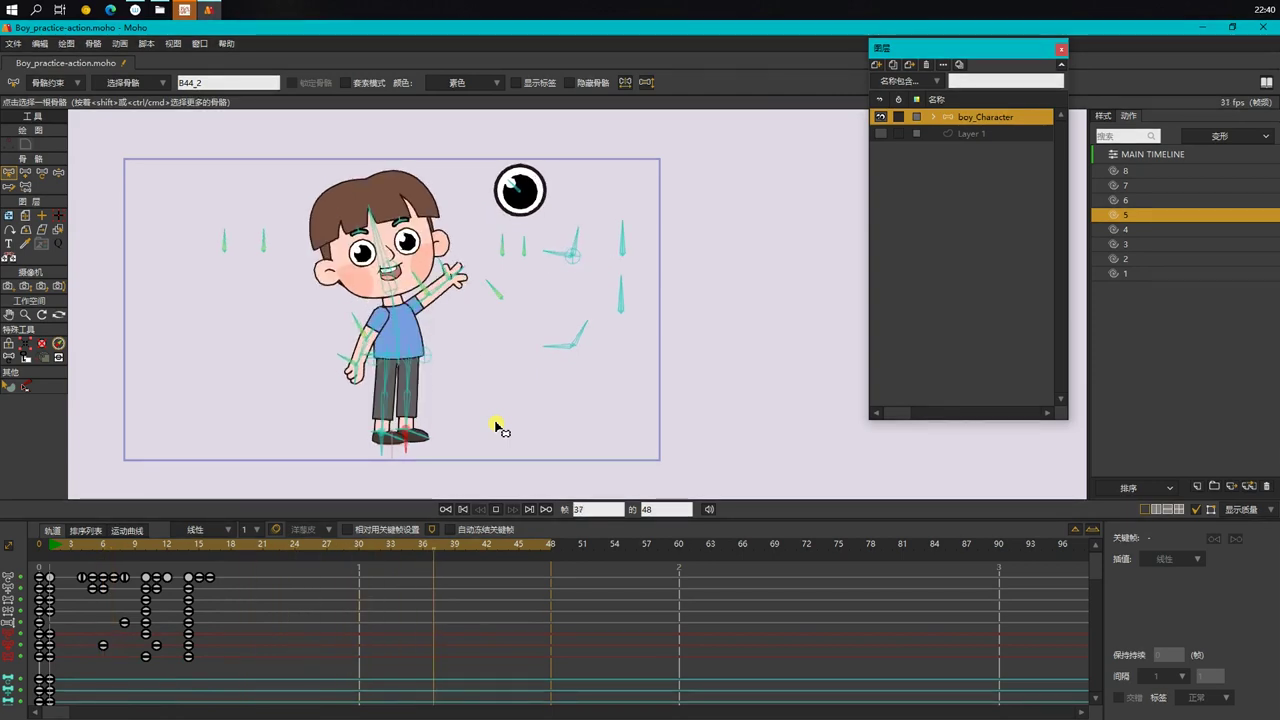
key(space)
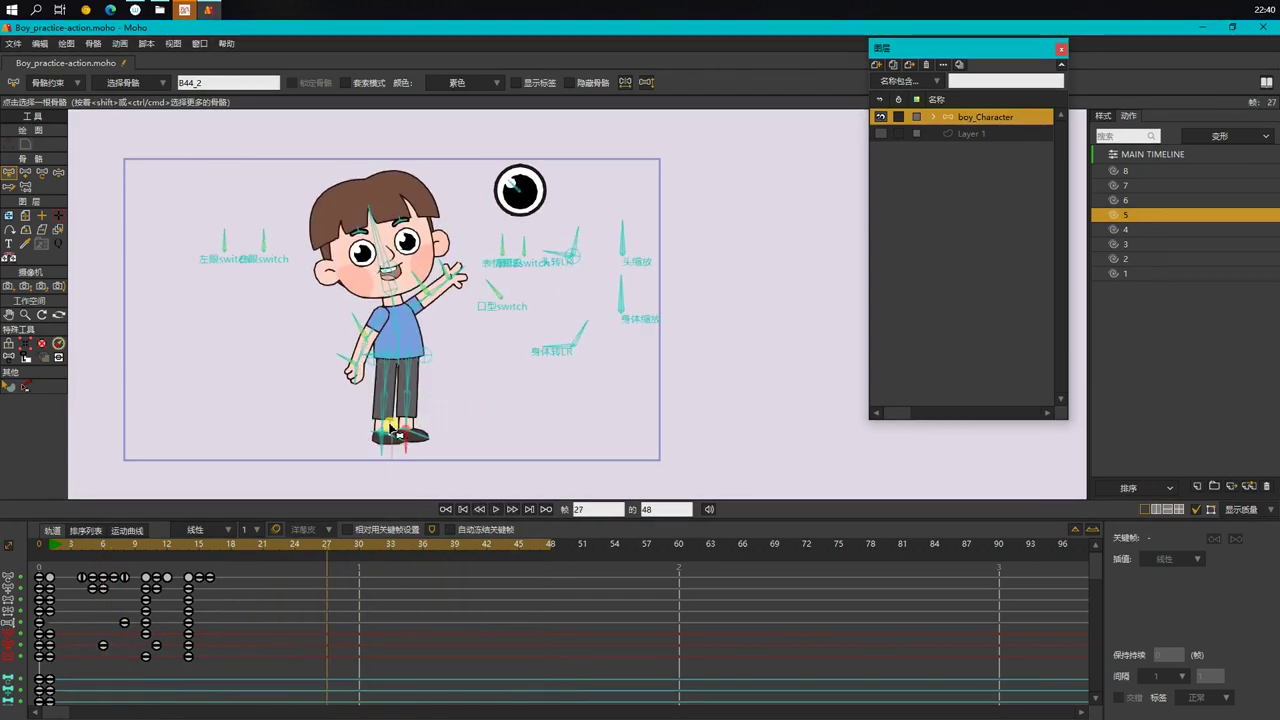
Step: Select both hand bones, offset their angle keys to frames 12 and 16, and hold the frame 1 key for 2 frames
scroll(378, 398, up, 2)
click(375, 297)
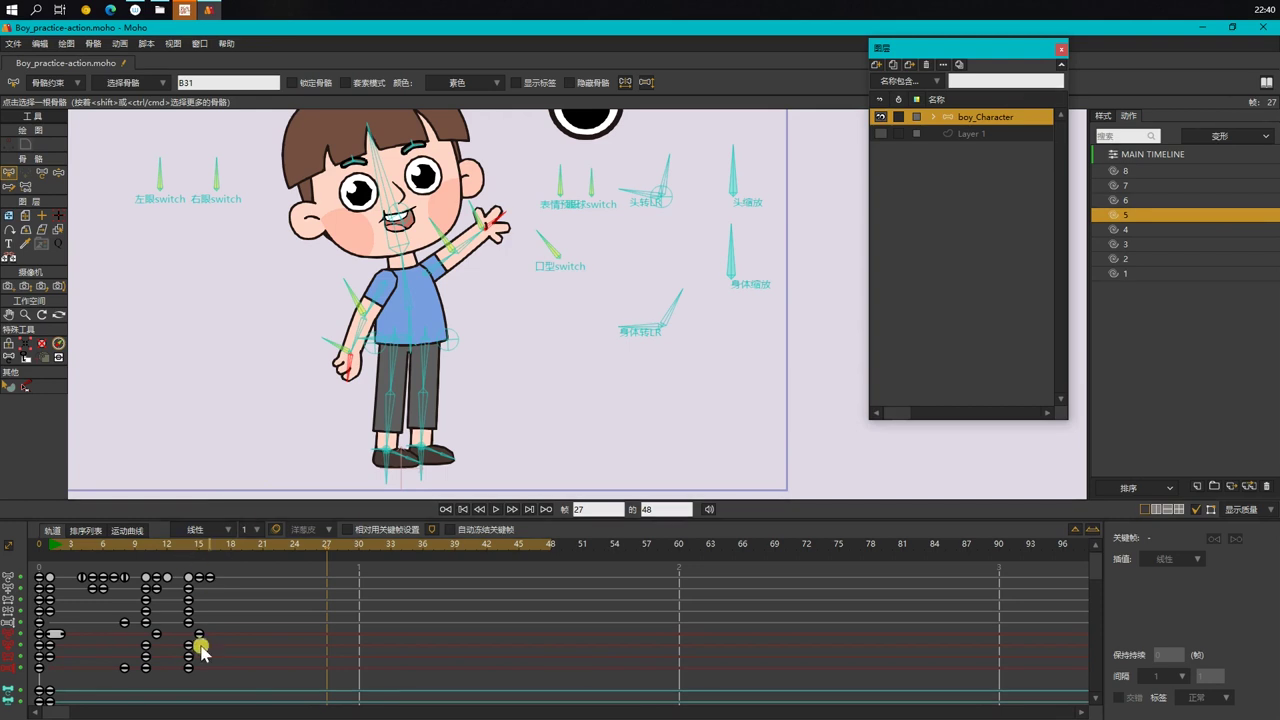
drag(226, 634, 152, 634)
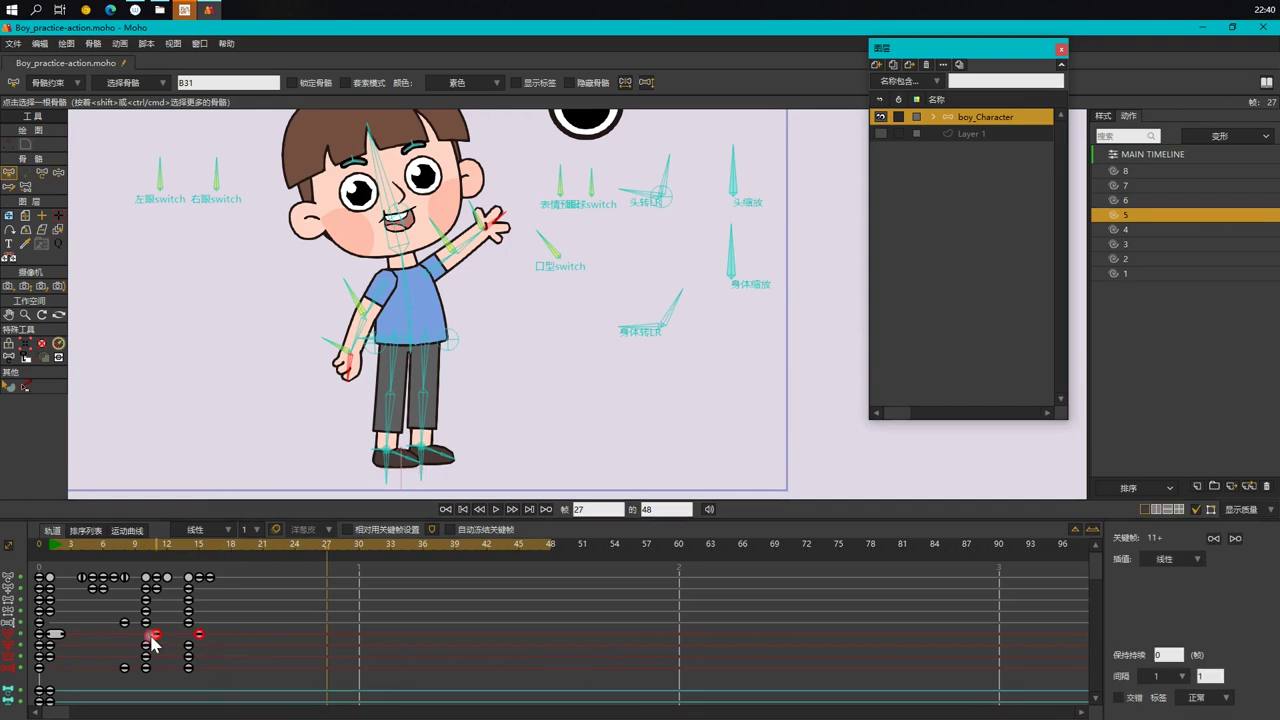
click(107, 635)
drag(62, 634, 71, 635)
click(76, 650)
Step: Play the animation from frame 1 with the bone overlay hidden to check the hands' delay, then stop and show the bones again
click(50, 548)
scroll(242, 342, down, 2)
key(space)
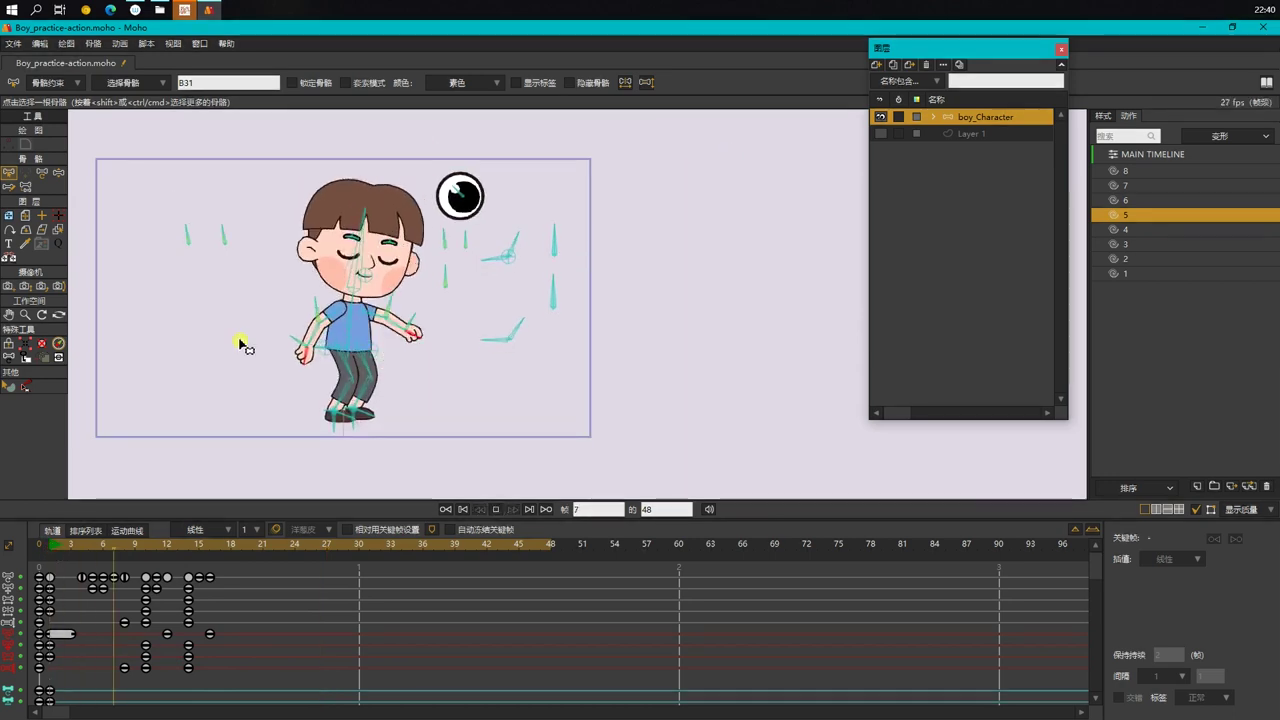
click(1196, 510)
drag(393, 349, 468, 390)
drag(467, 441, 481, 429)
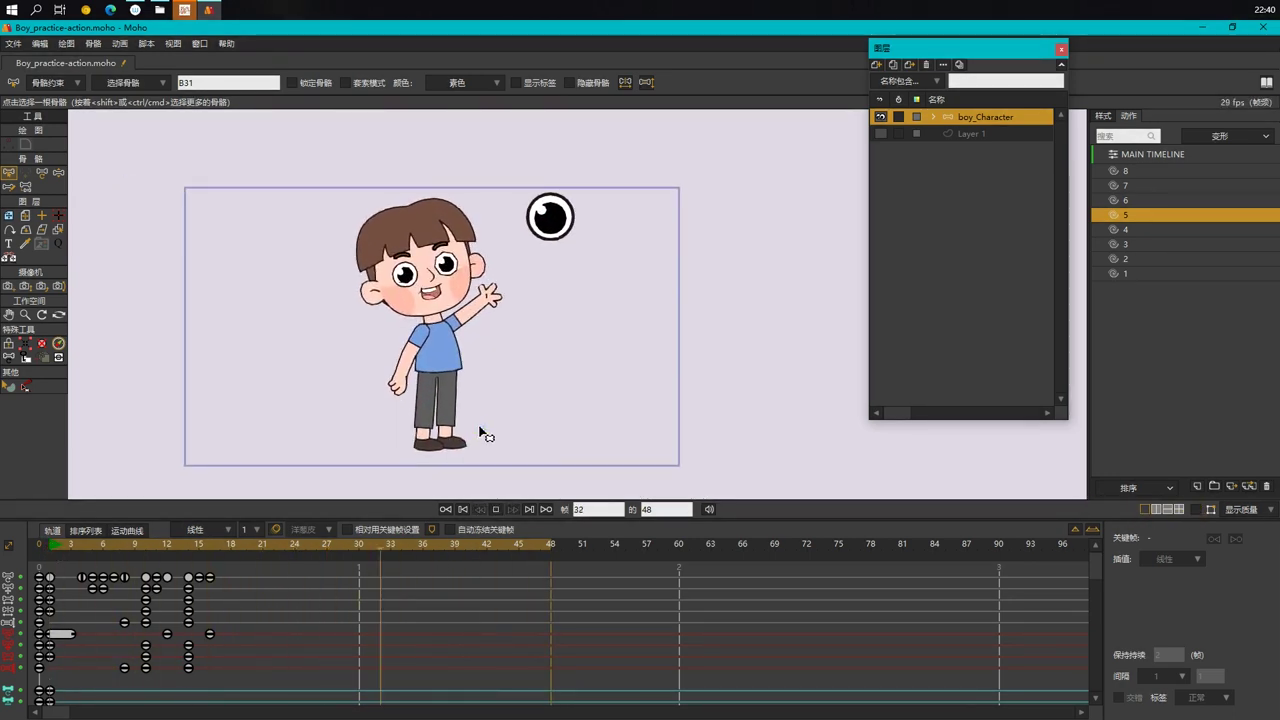
scroll(481, 429, up, 1)
click(597, 402)
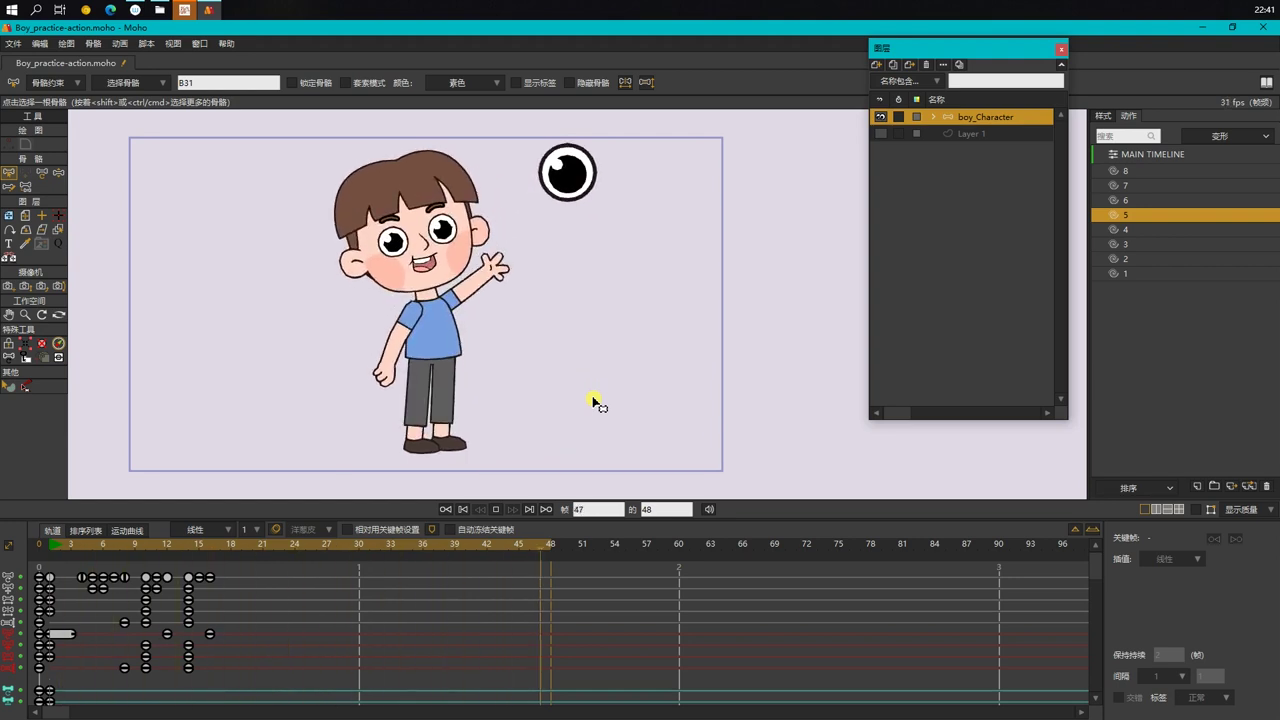
key(space)
click(1177, 511)
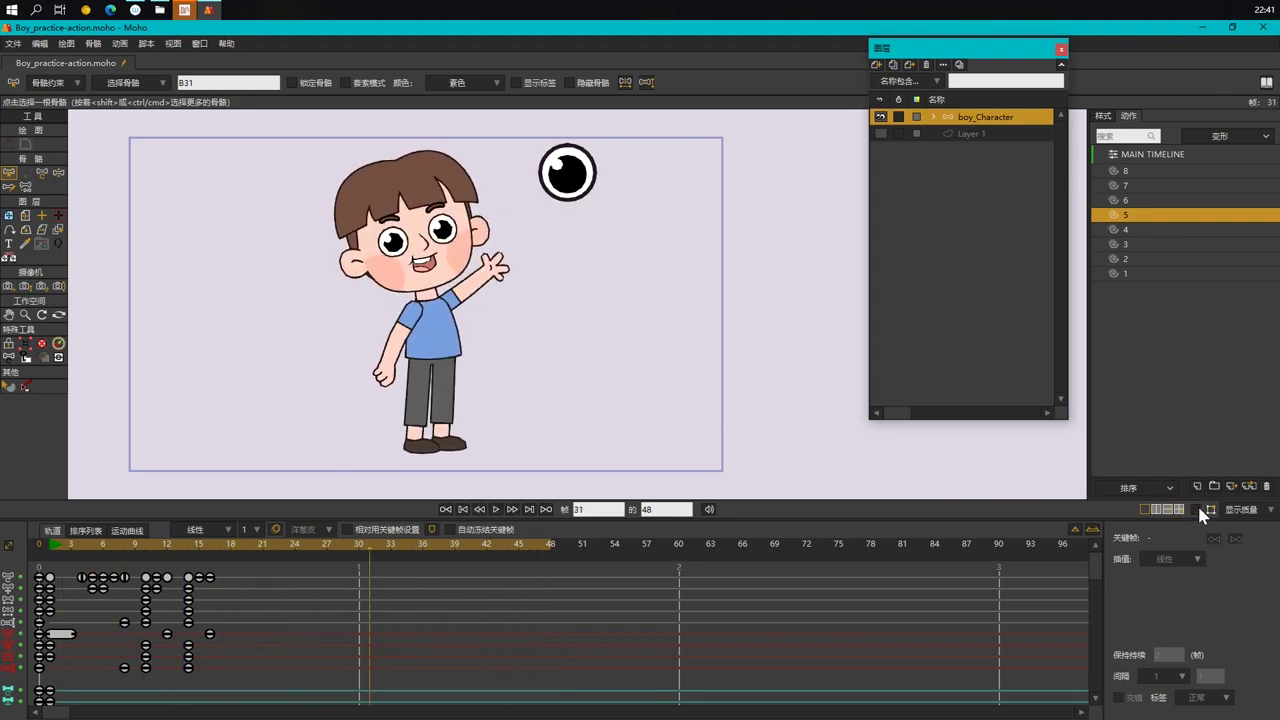
Step: Scrub from frame 1 to frame 6 to examine the crouch pose, and clear the bone selection
click(56, 543)
drag(57, 546, 106, 577)
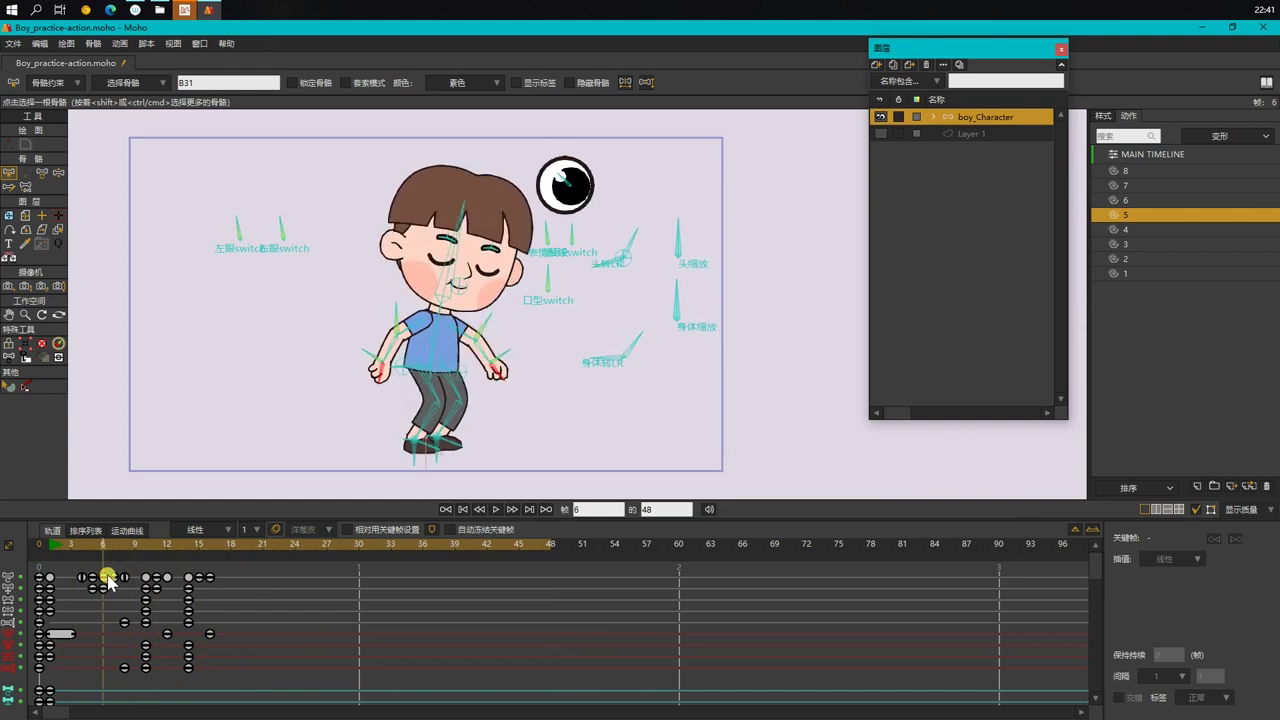
click(46, 542)
drag(53, 543, 101, 554)
click(567, 324)
Step: Try tilting the 头缩放 and 身体缩放 control bones at frame 23, and delete the resulting test keys
key(z)
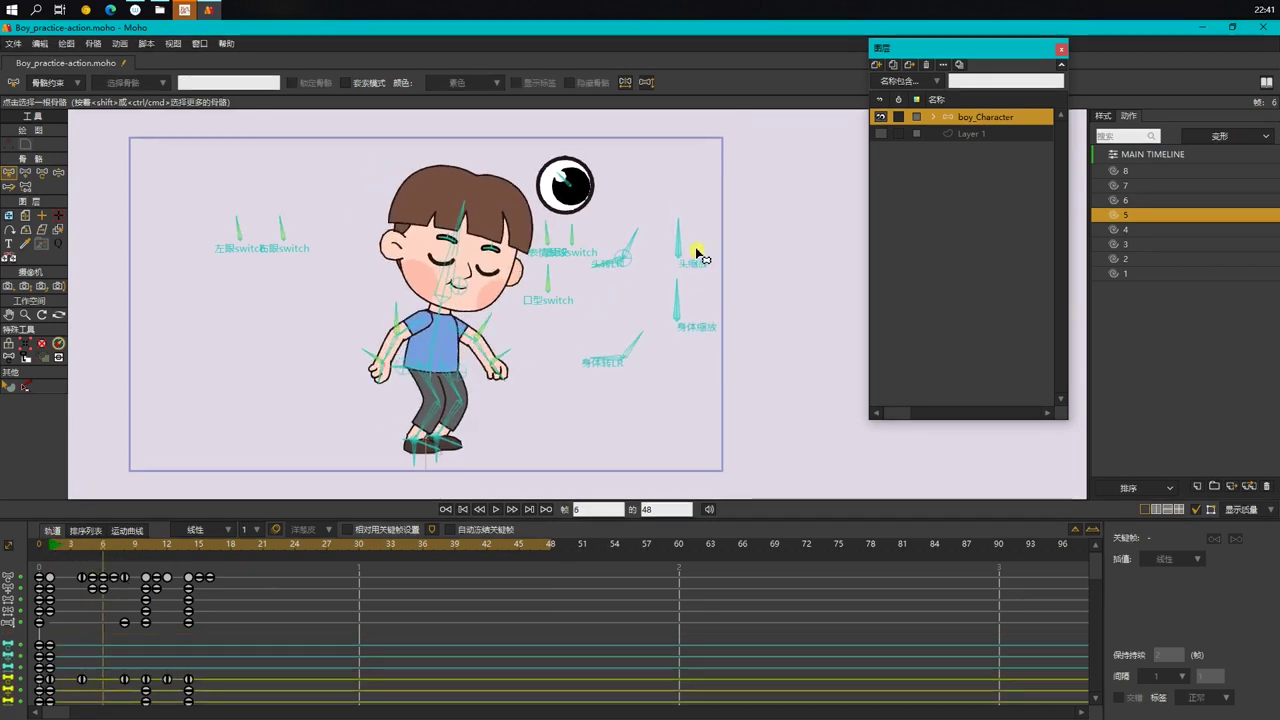
scroll(692, 262, up, 3)
click(288, 546)
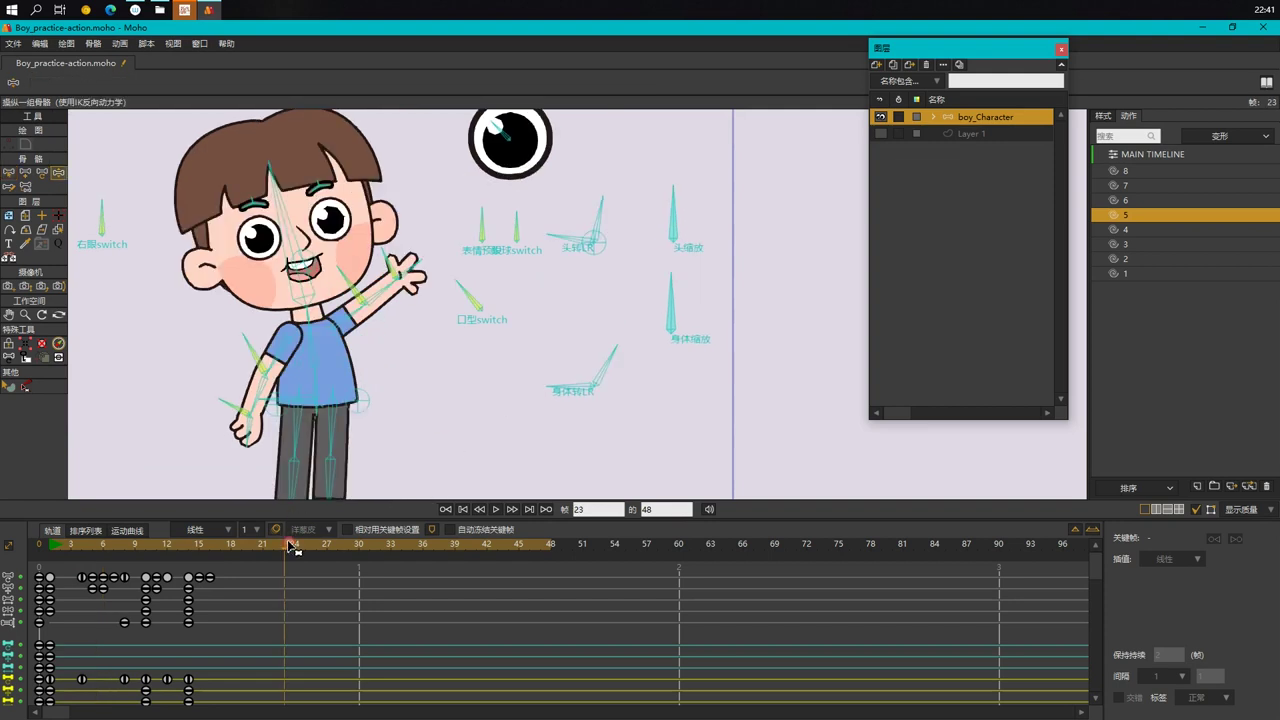
drag(677, 200, 760, 210)
drag(672, 292, 738, 247)
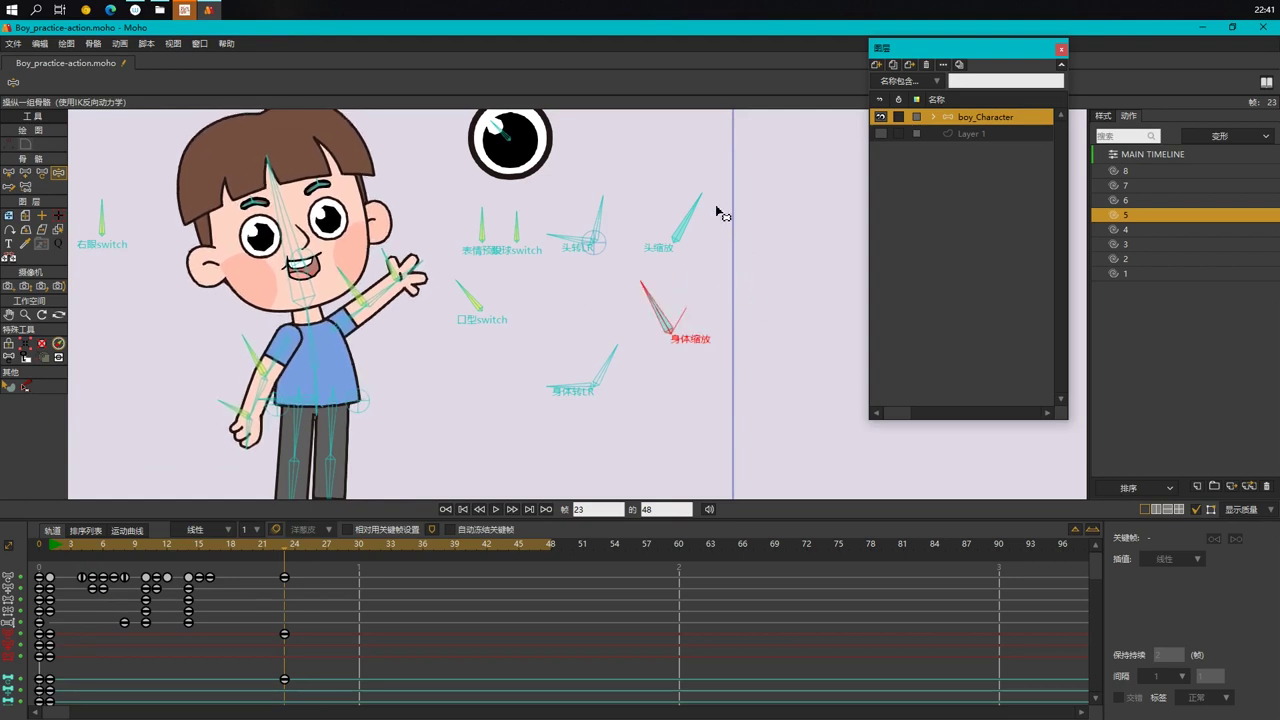
drag(384, 672, 266, 572)
key(Delete)
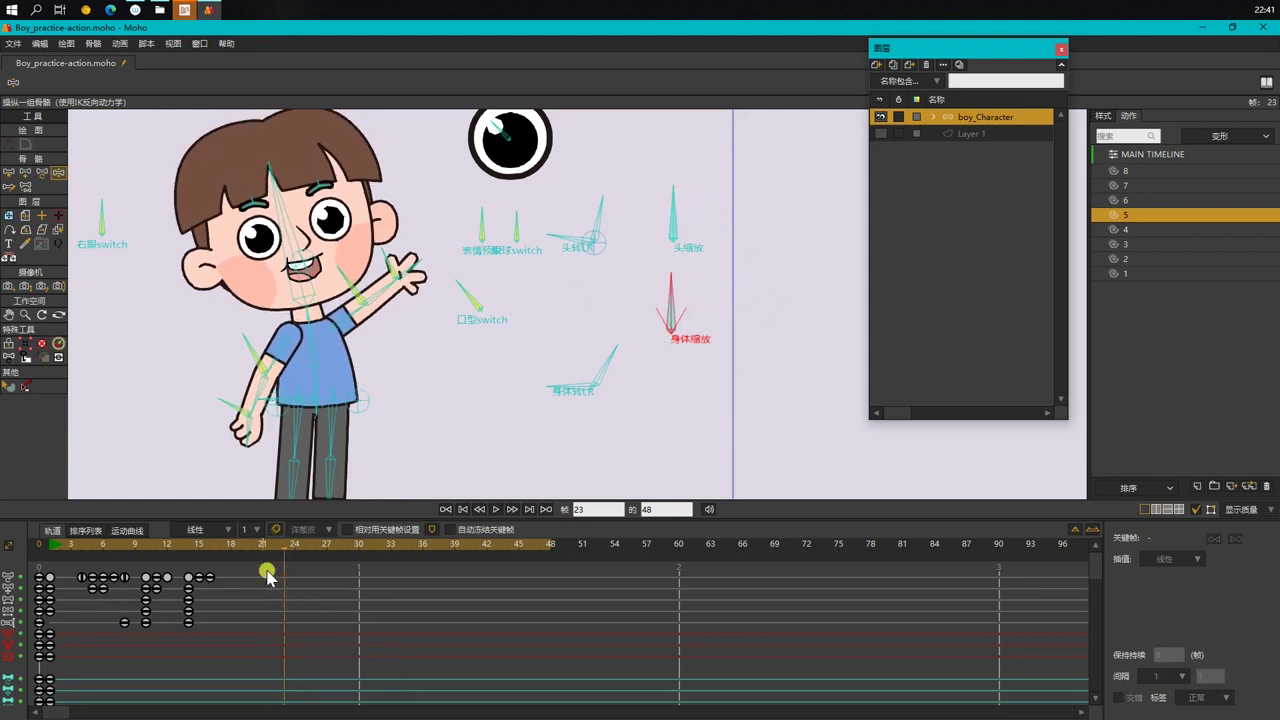
Step: At frame 5, tilt the 身体缩放 and 头缩放 control bones to the left to squash the body and head
drag(50, 546, 98, 560)
scroll(603, 313, down, 2)
drag(603, 313, 632, 322)
drag(657, 248, 608, 243)
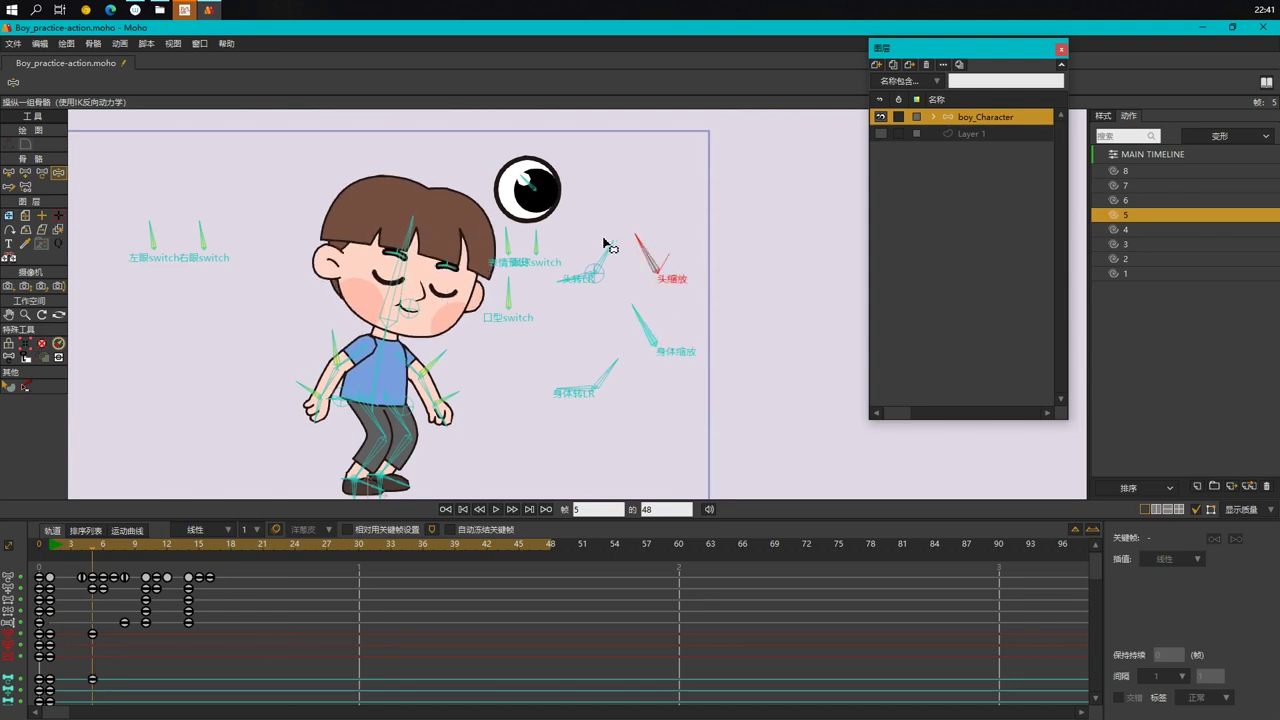
Step: At frame 10, tilt the 头缩放 and 身体缩放 control bones to the right to stretch the head and body
drag(95, 557, 143, 555)
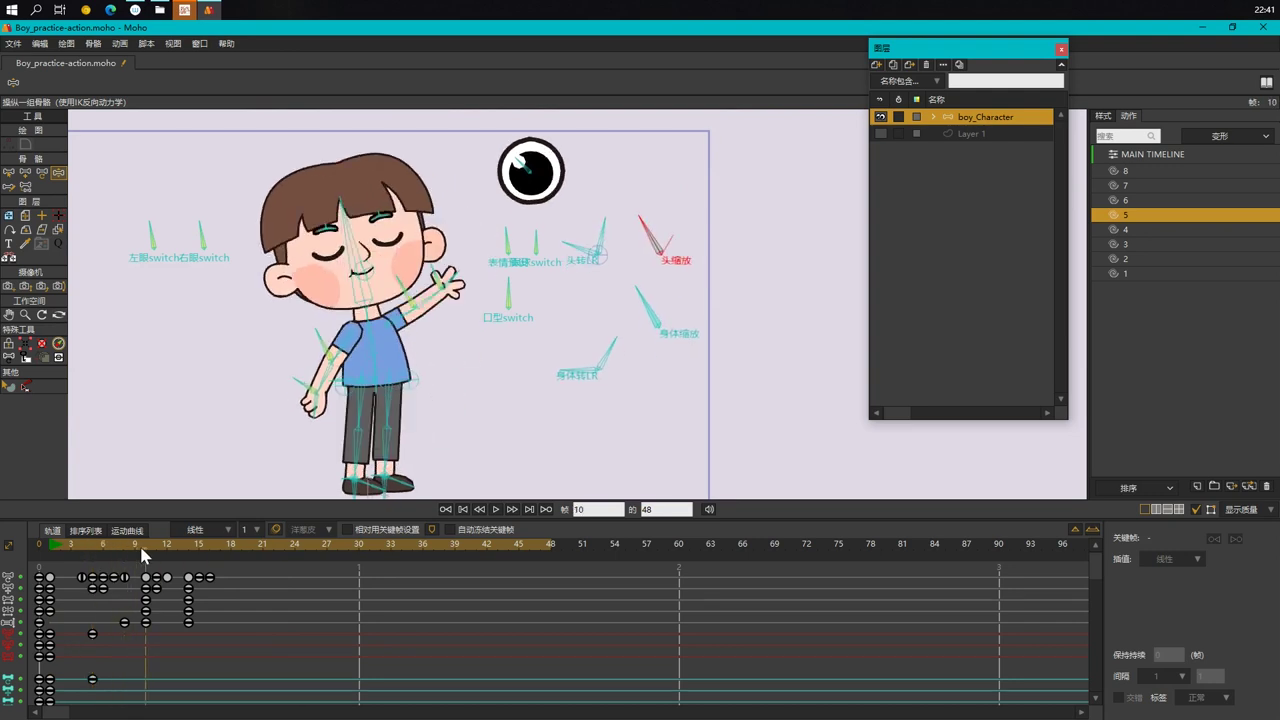
drag(648, 228, 711, 220)
drag(645, 300, 739, 311)
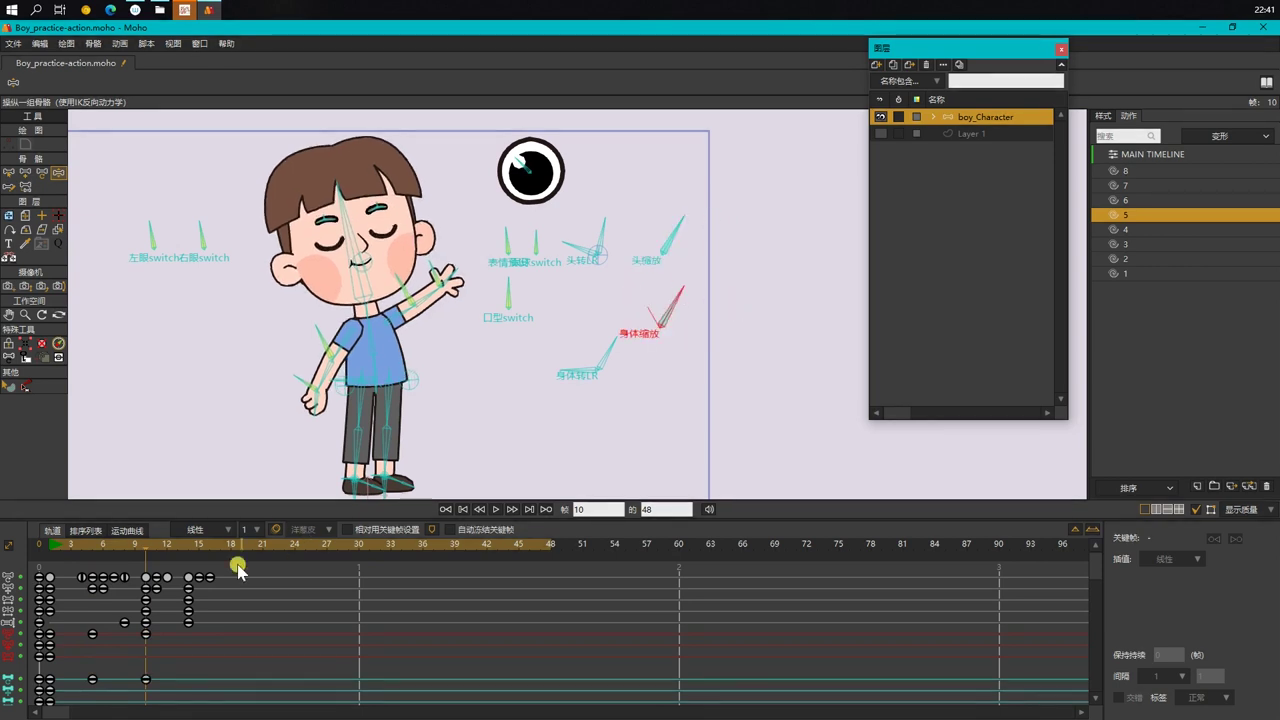
Step: At frame 14, select the 头缩放 and 身体缩放 control bones and reset their angle to 270
click(190, 546)
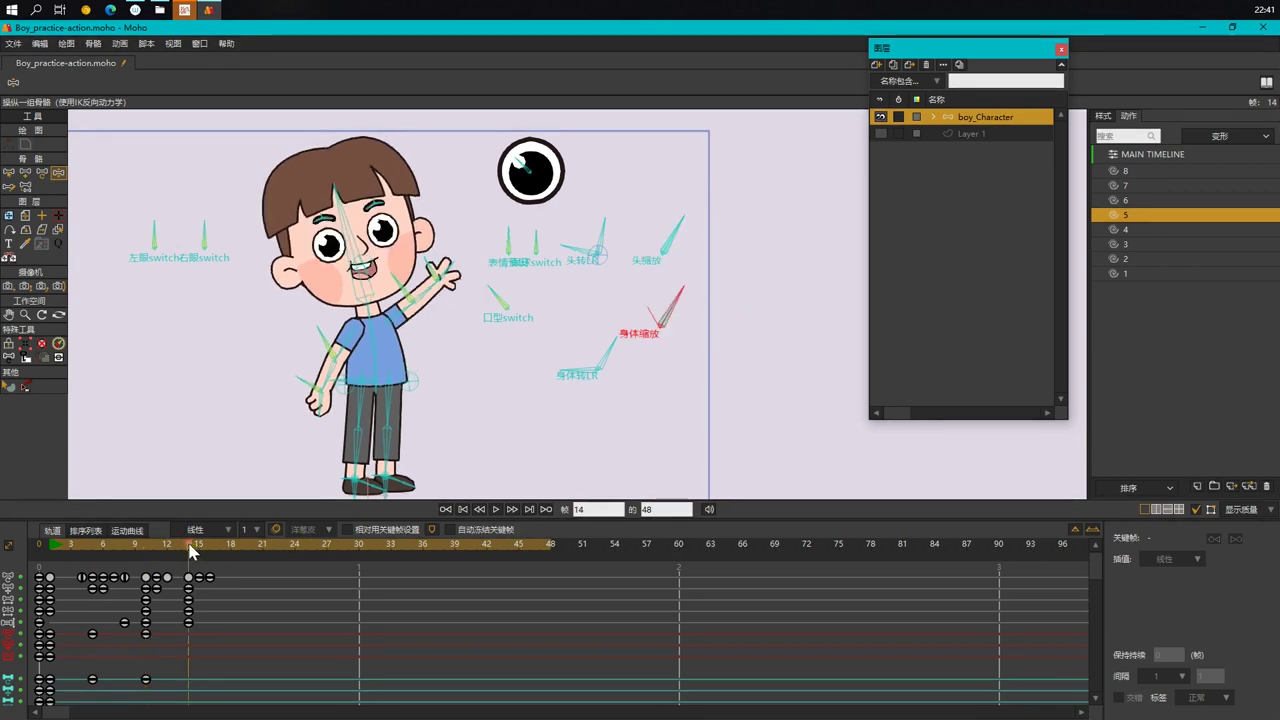
key(z)
click(676, 231)
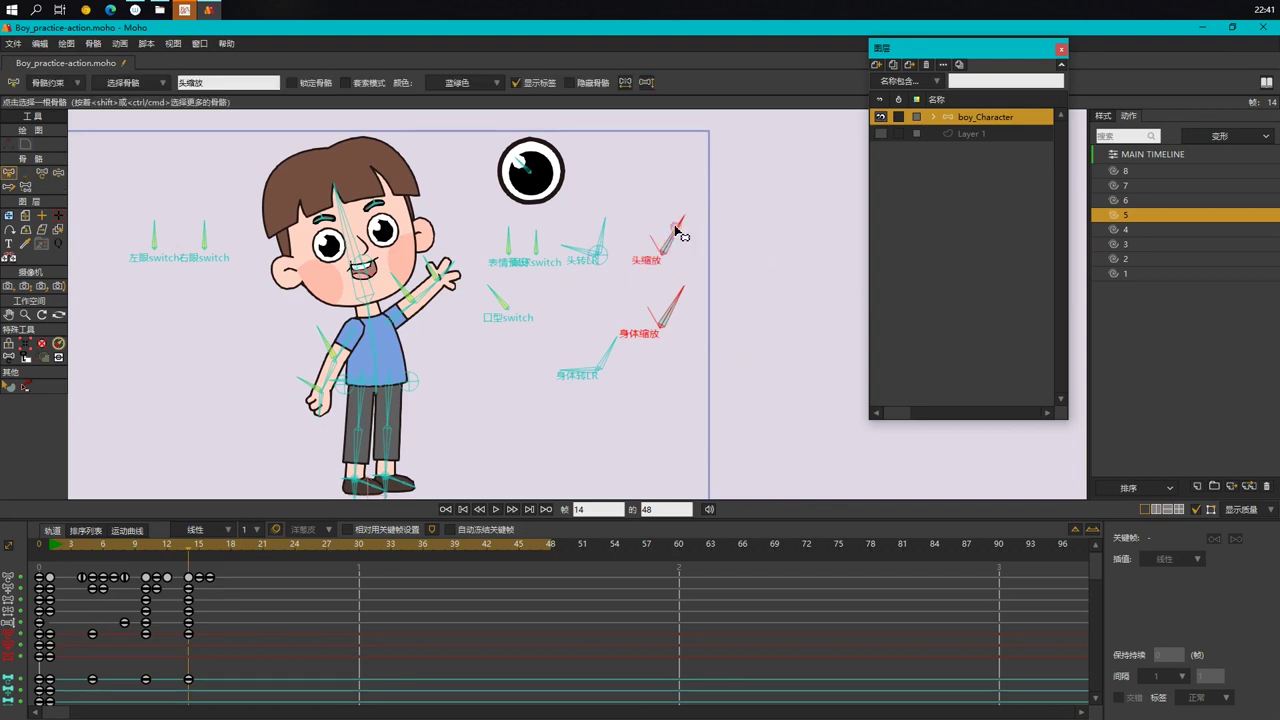
key(t)
click(526, 82)
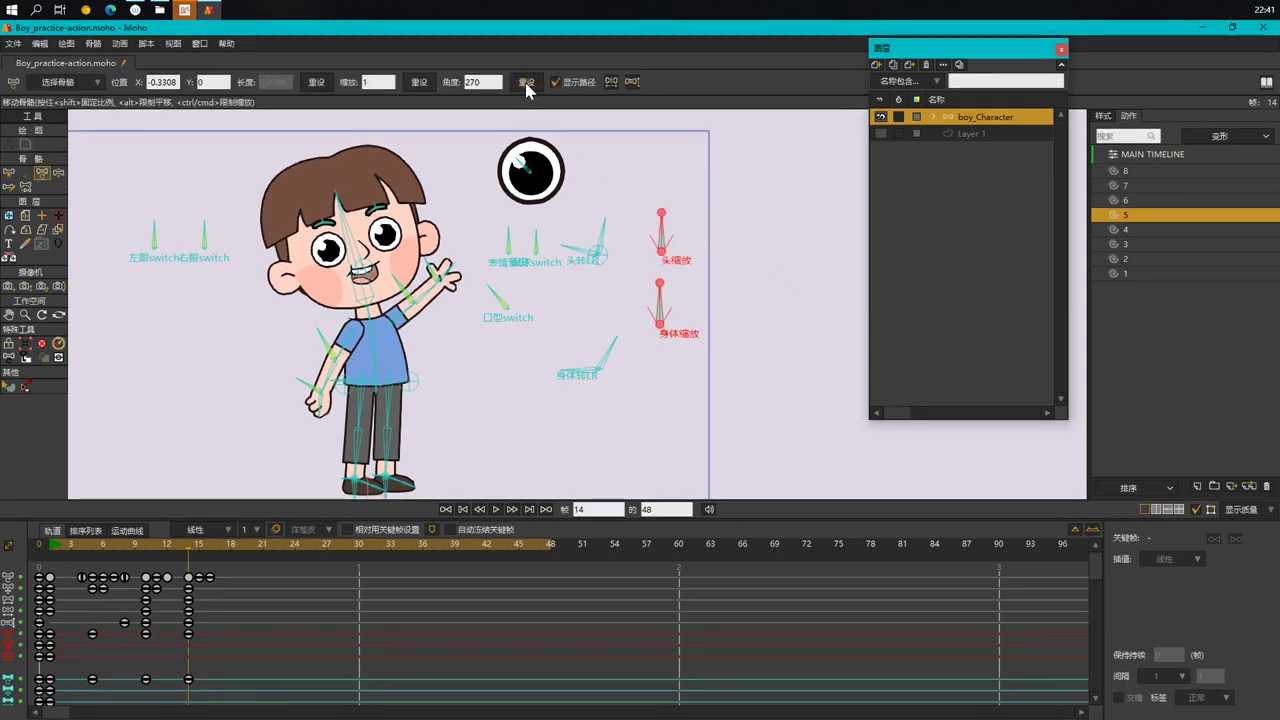
click(651, 394)
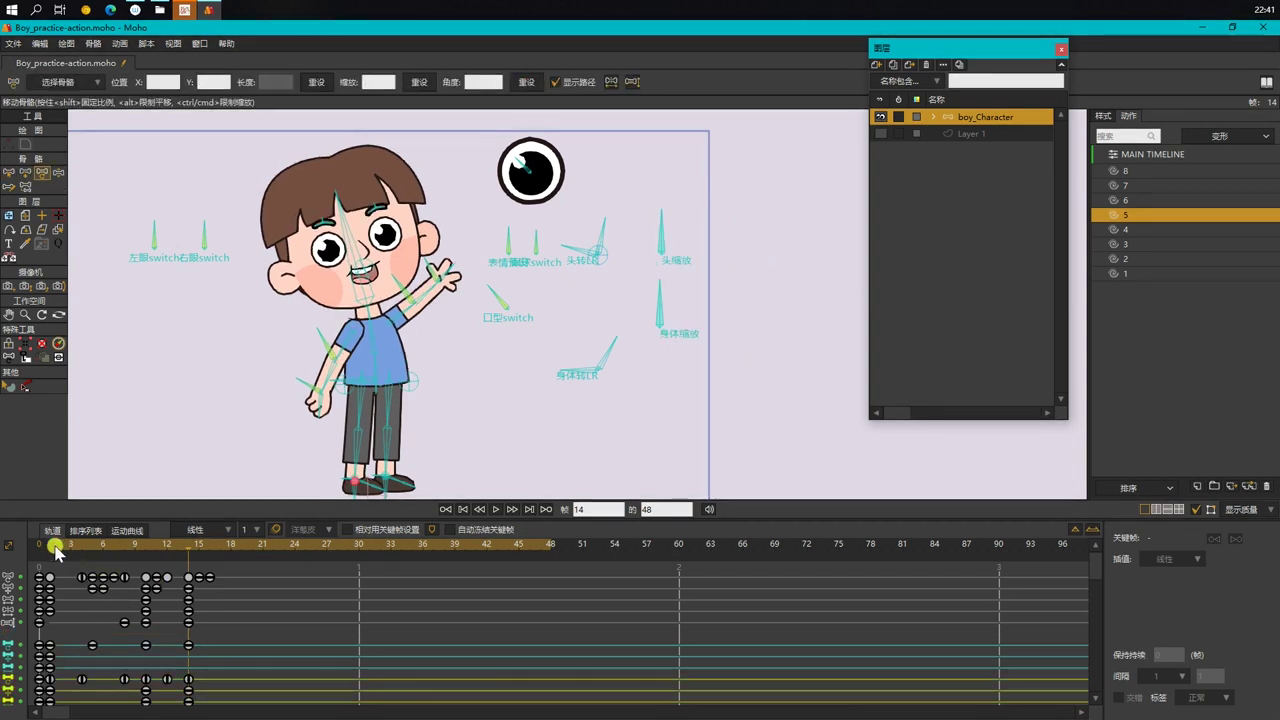
Step: Play the animation from frame 1 to check the new squash and stretch, and stop it
click(54, 546)
scroll(309, 342, down, 2)
key(space)
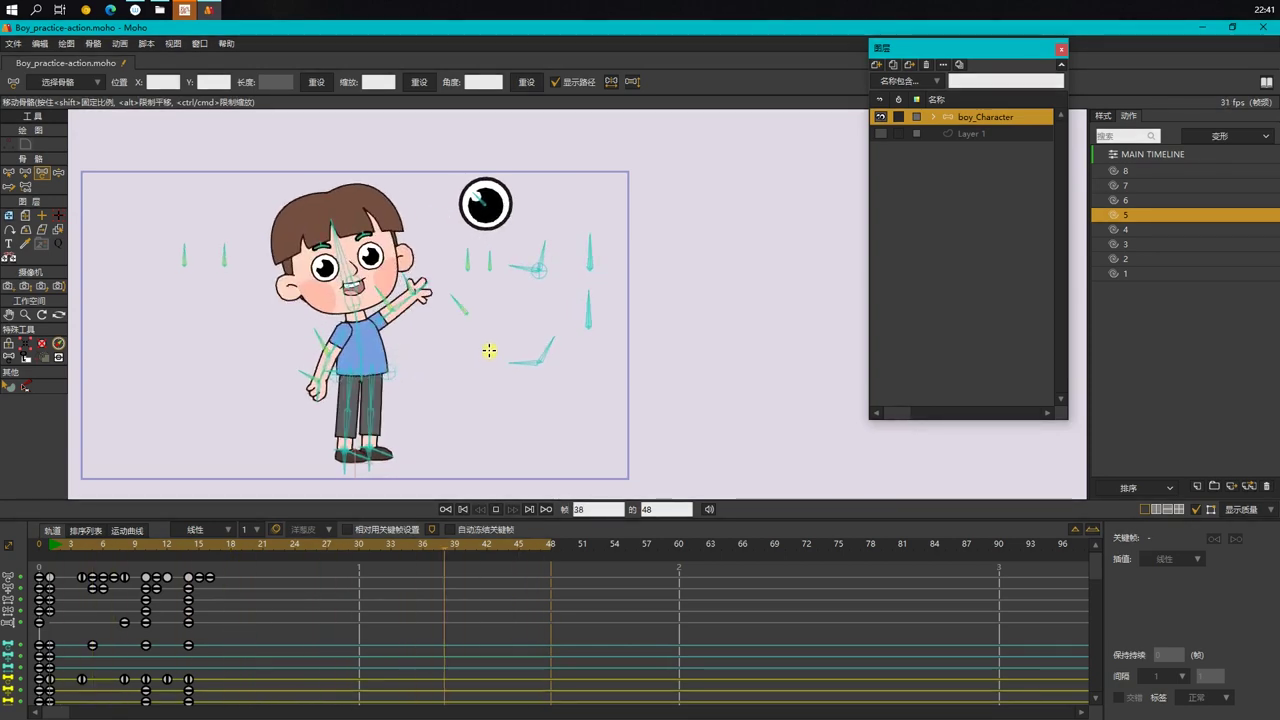
key(space)
Step: Select both scale control bones, offset their angle keys to frames 6, 11 and 15, and hold the frame 1 key until frame 2
key(b)
drag(711, 373, 589, 222)
drag(683, 386, 610, 242)
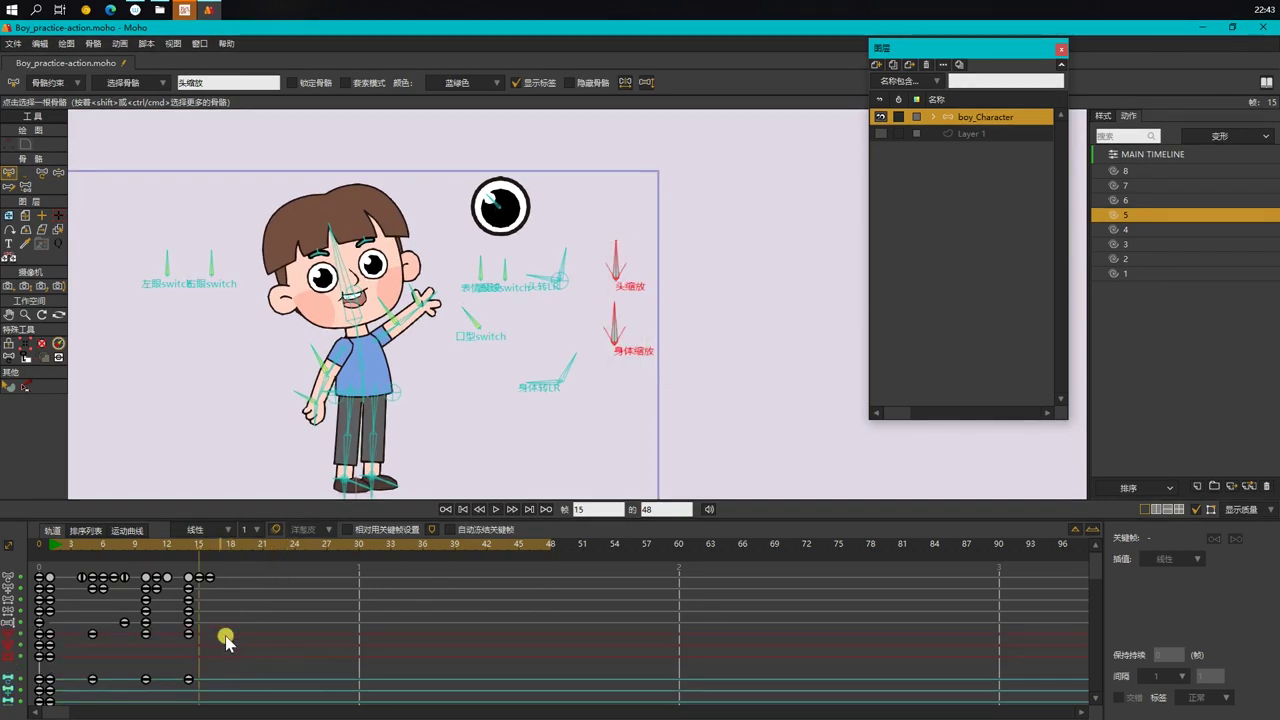
drag(226, 640, 61, 634)
click(63, 652)
click(81, 660)
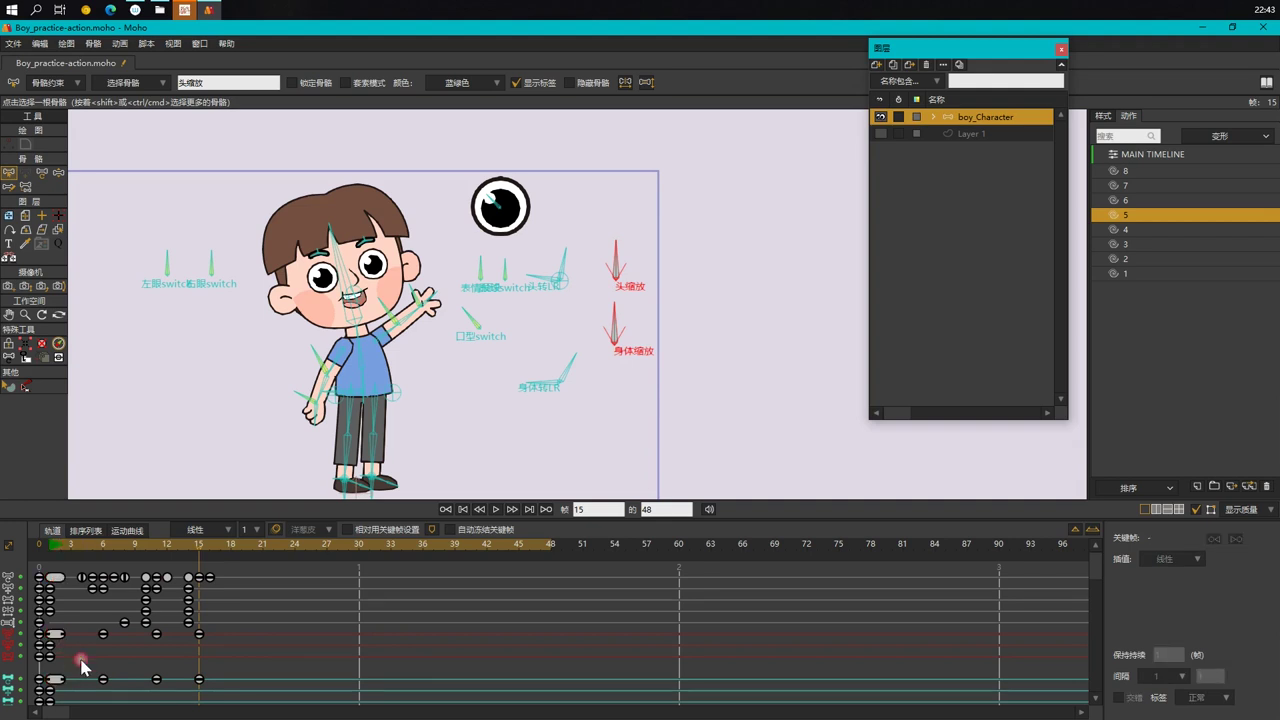
Step: Clear the selection and play from frame 1 without the bone overlay to check the delayed squash and stretch, then show the bones again
click(51, 545)
click(580, 430)
click(1195, 511)
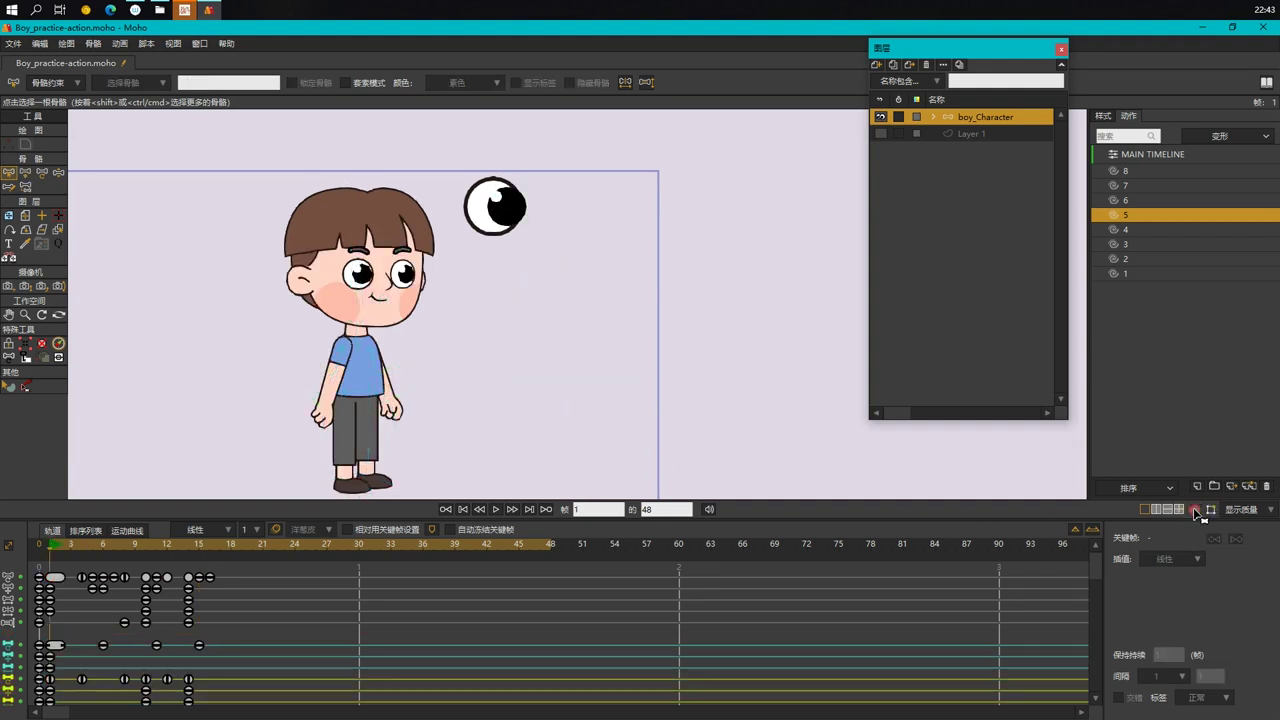
key(space)
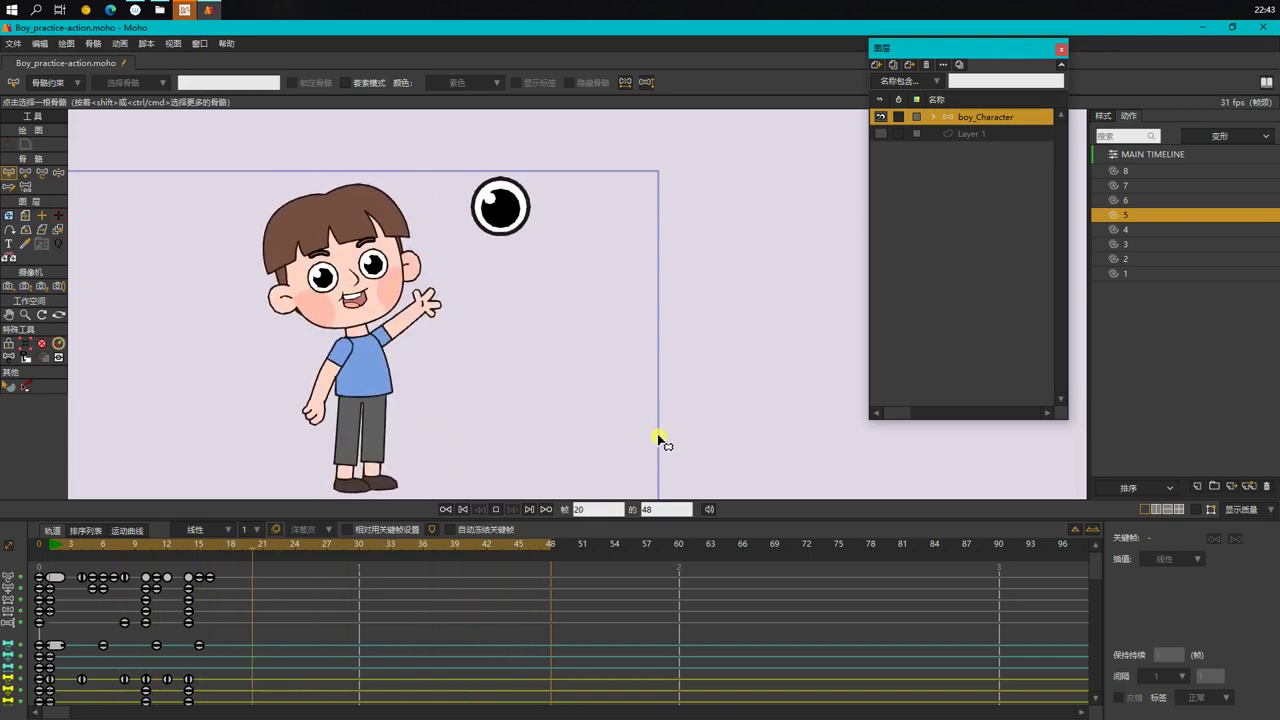
scroll(640, 430, down, 1)
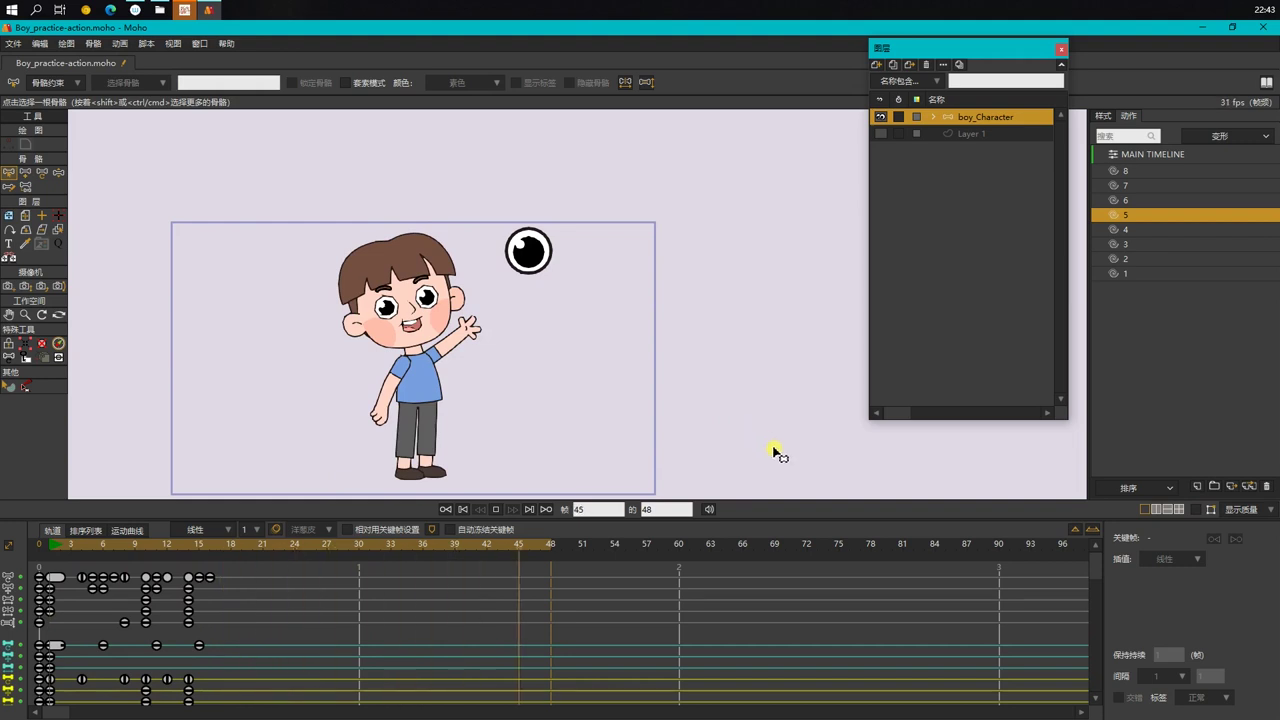
click(1195, 510)
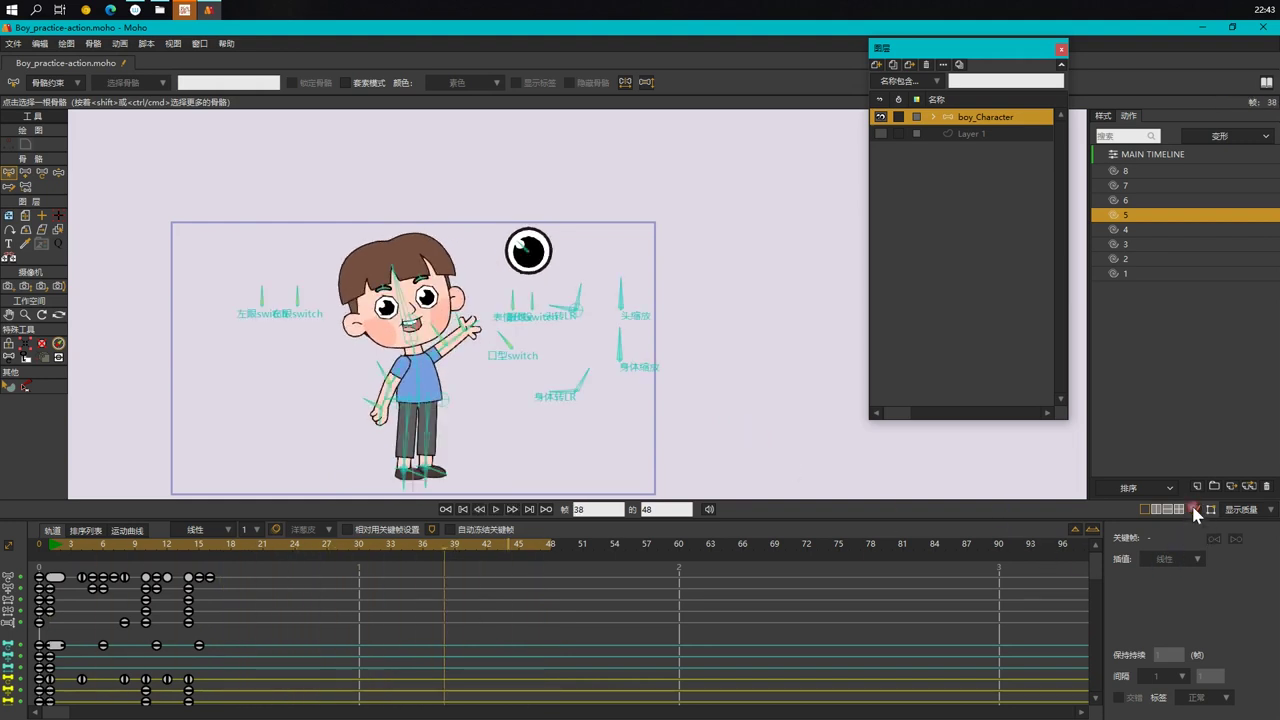
Step: At frame 15, tilt the 头缩放 and 身体缩放 control bones slightly to the left for a small settling squash
scroll(552, 377, up, 1)
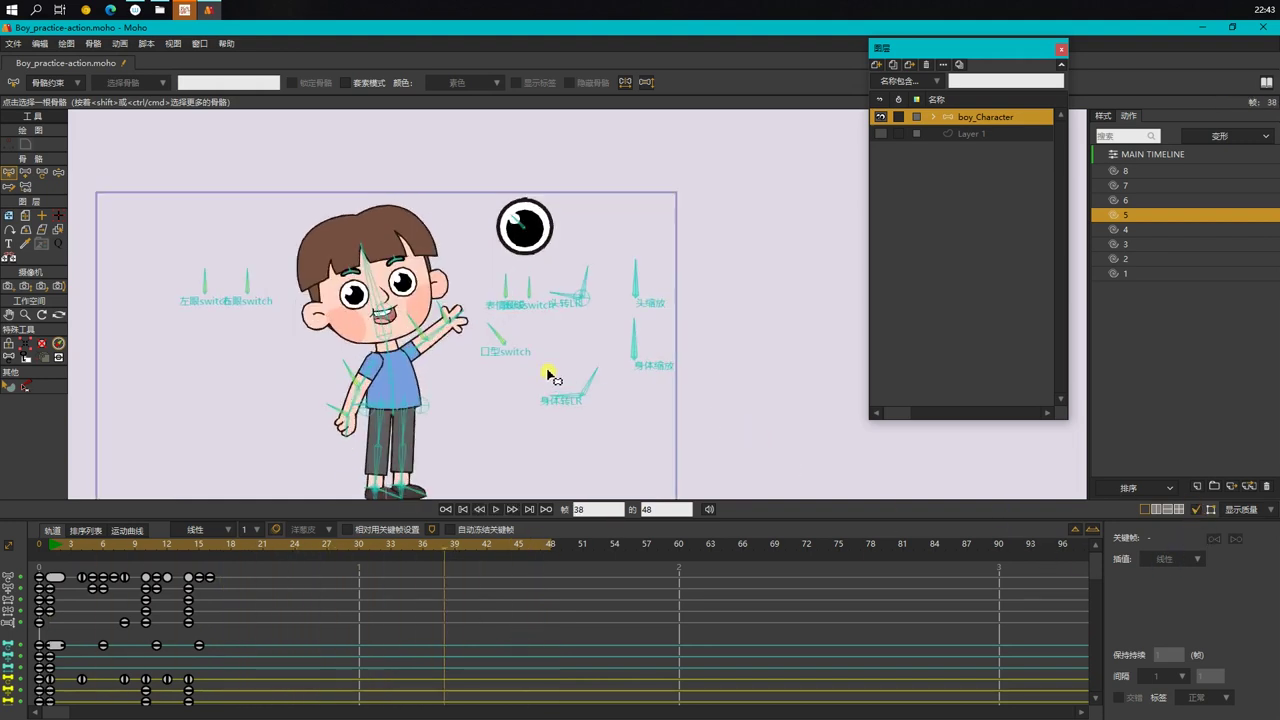
drag(588, 440, 618, 383)
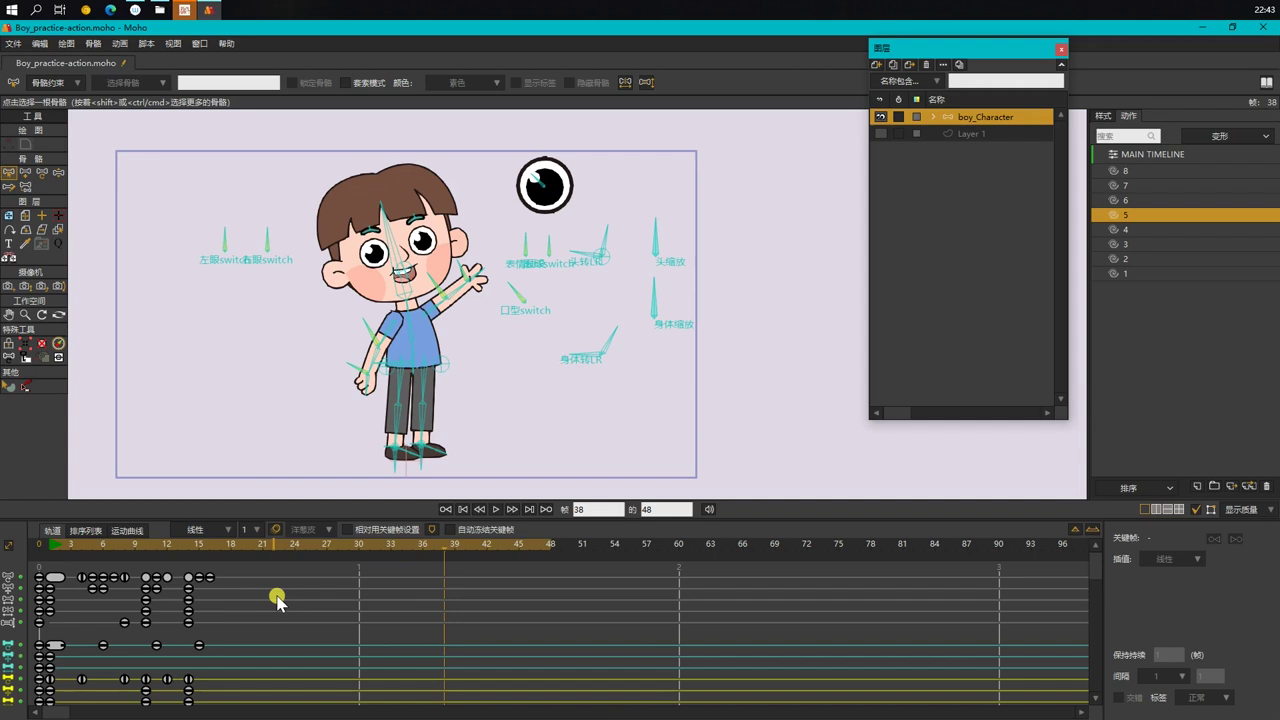
click(157, 548)
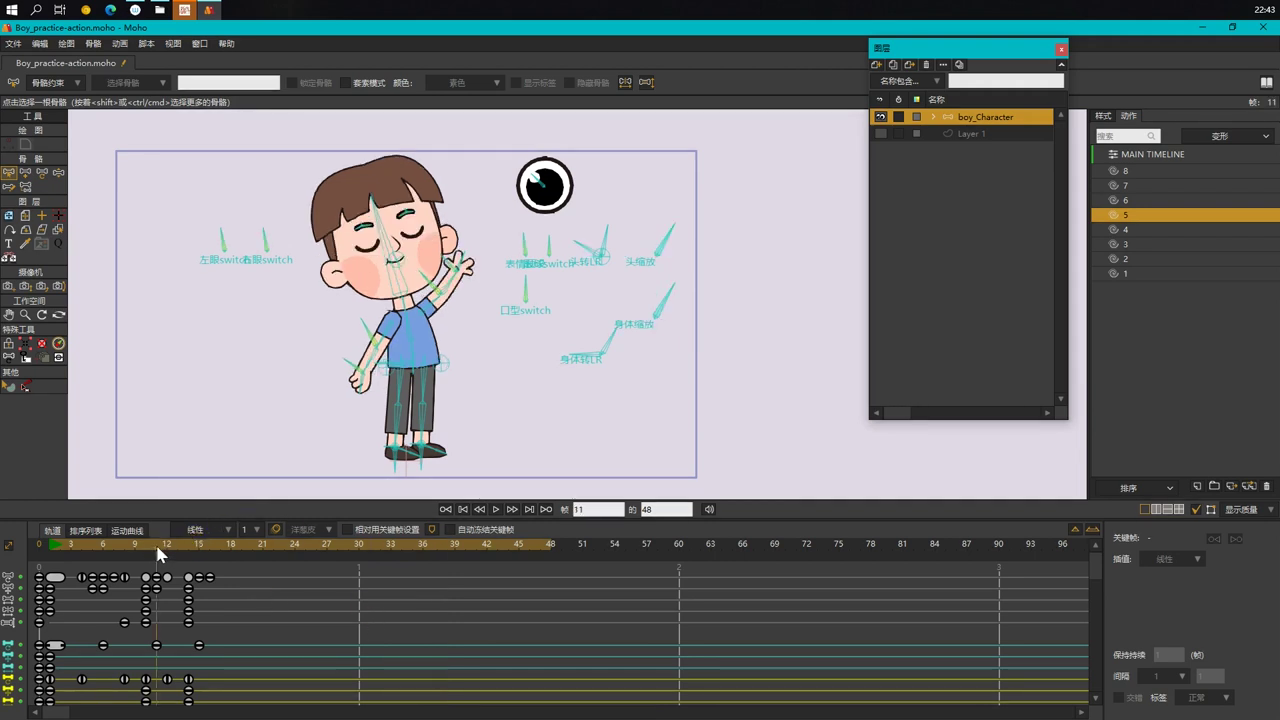
drag(157, 553, 200, 566)
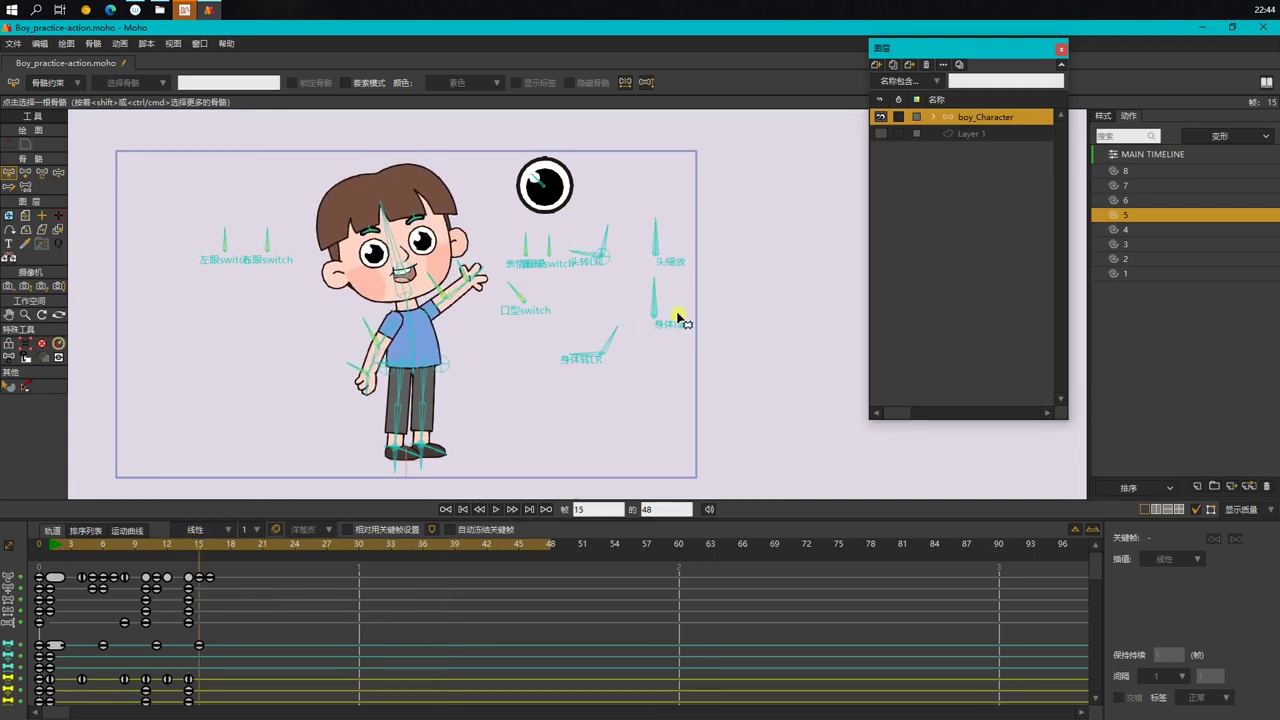
scroll(666, 262, up, 2)
key(z)
drag(659, 220, 650, 222)
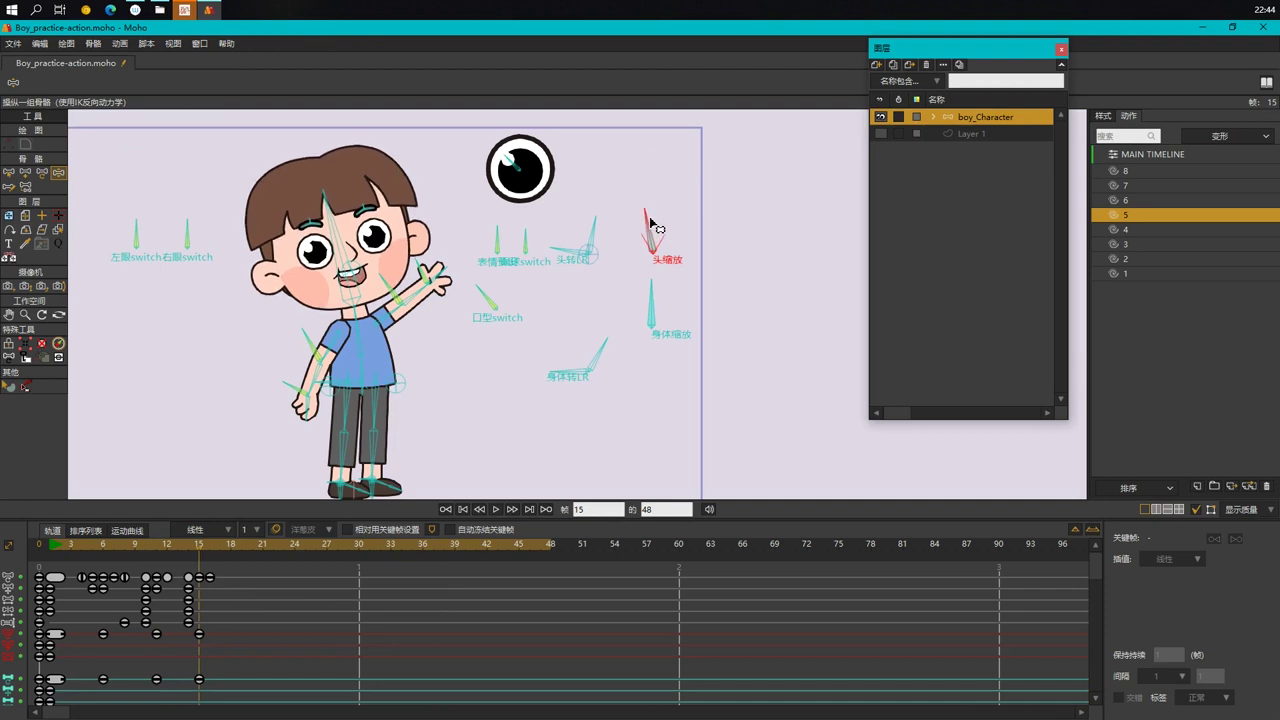
click(651, 290)
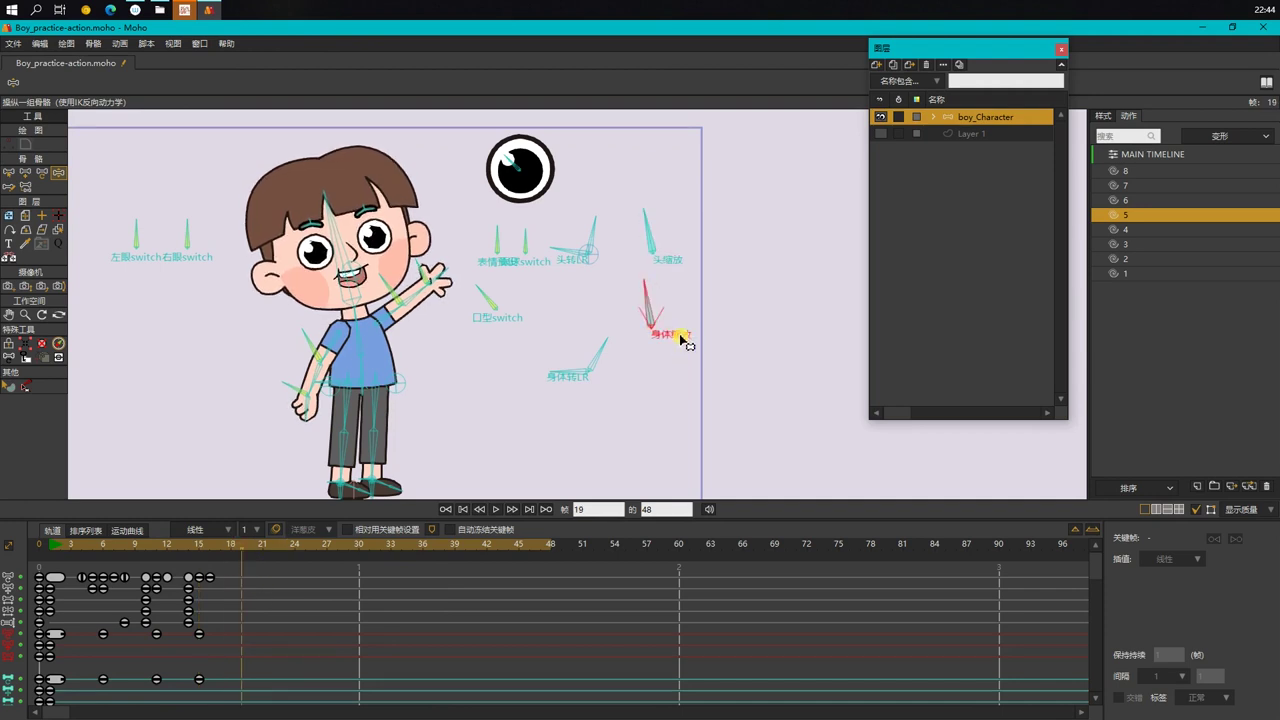
Step: At frame 19, tilt the 身体缩放 and 头缩放 control bones slightly to the right, and go to frame 23
scroll(682, 340, up, 1)
drag(641, 285, 651, 286)
drag(641, 203, 652, 202)
click(288, 545)
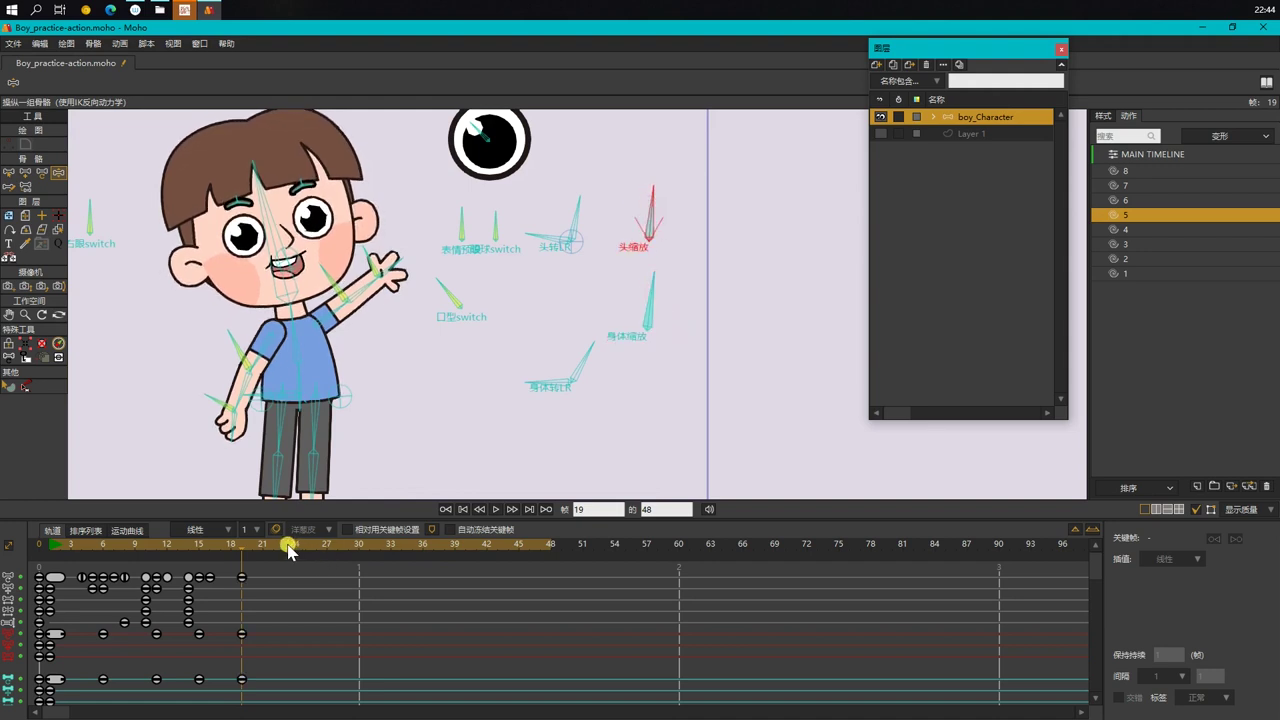
Step: At frame 23, select the 头缩放 and 身体缩放 control bones and reset their angle
key(b)
drag(669, 386, 640, 150)
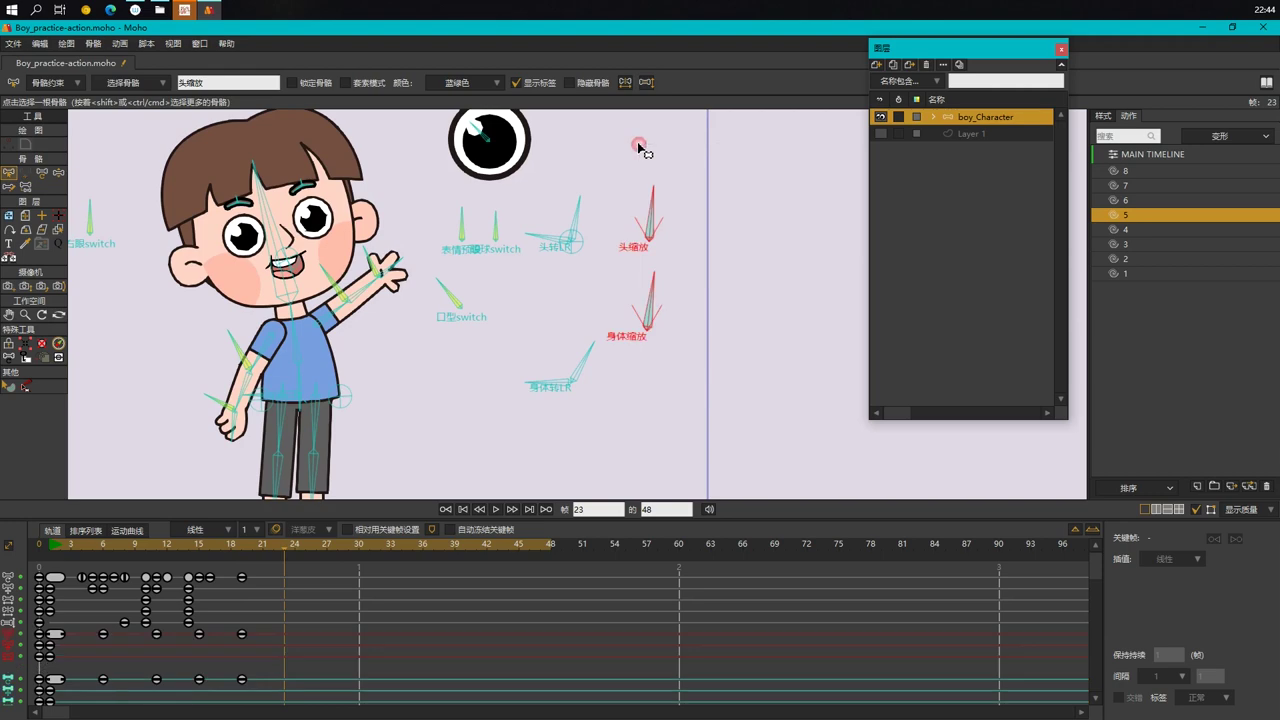
key(t)
click(527, 82)
Step: Clear the bone selection and play from frame 1 to check how the squash and stretch settles
click(461, 453)
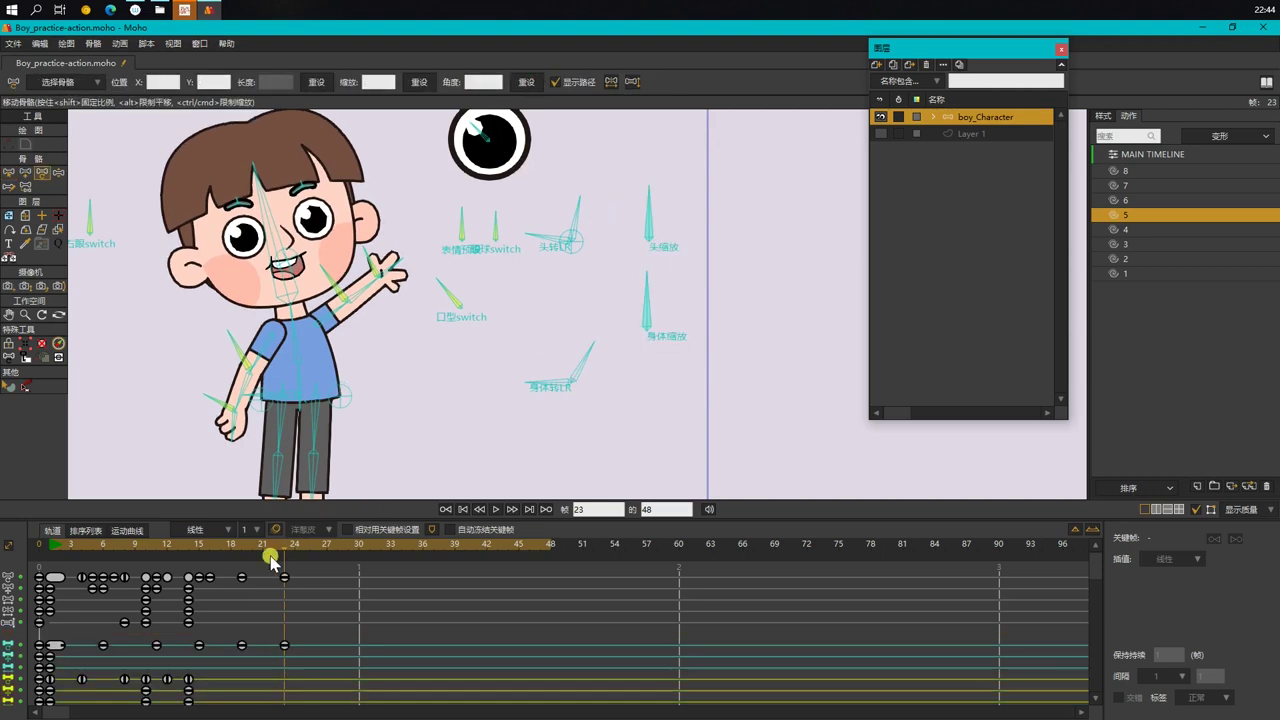
click(53, 548)
scroll(628, 307, down, 2)
key(space)
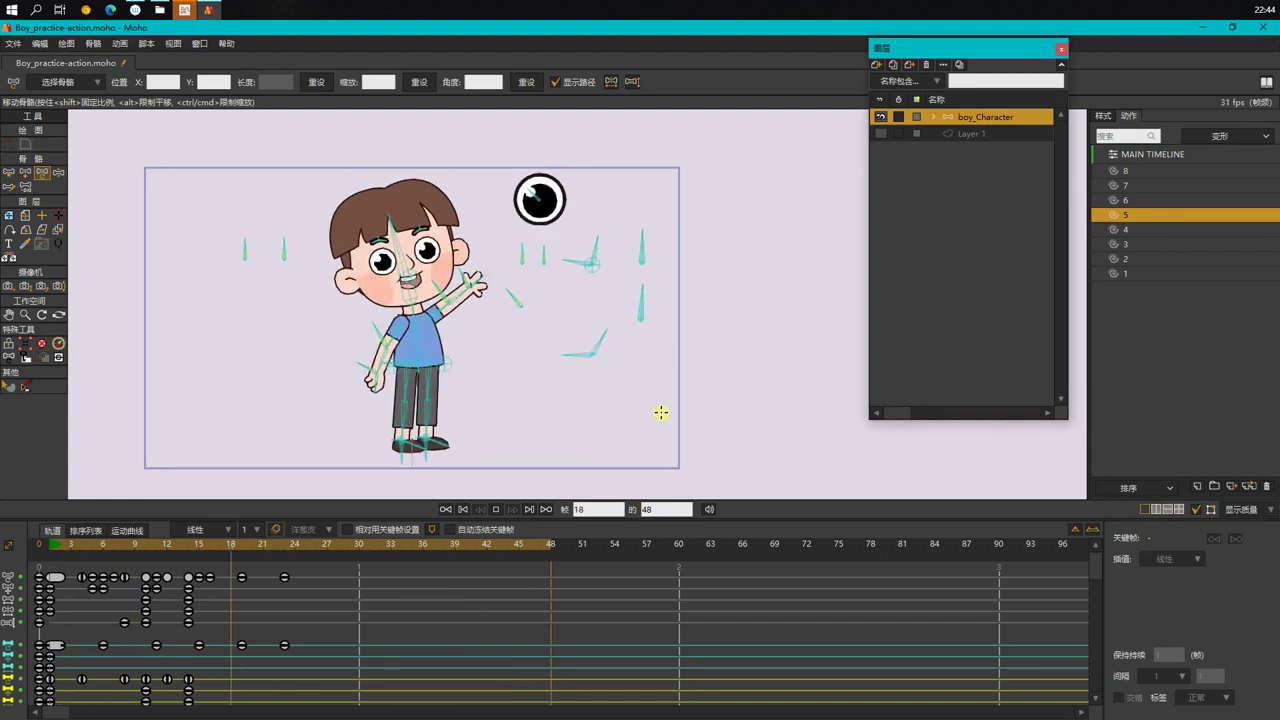
key(space)
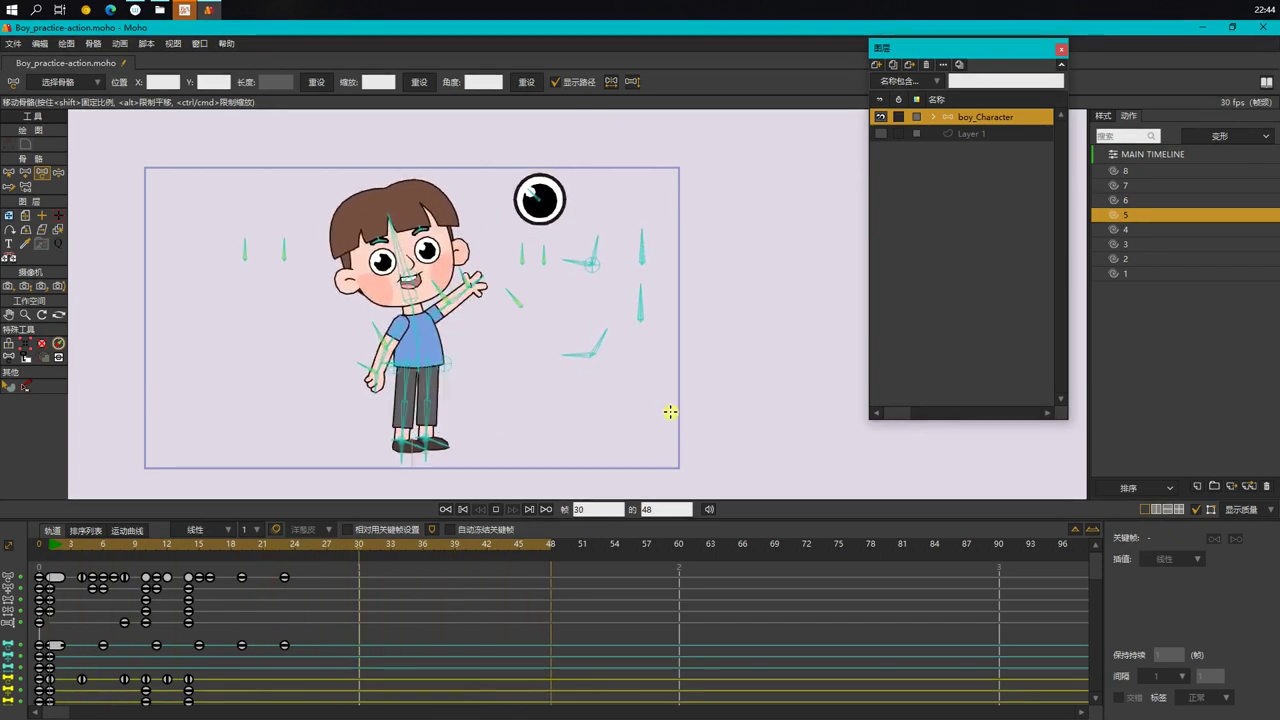
Step: Select both scale control bones, undo their frame 23 reset, remove their frame 19 keys, and go to frame 15
key(b)
drag(784, 384, 632, 218)
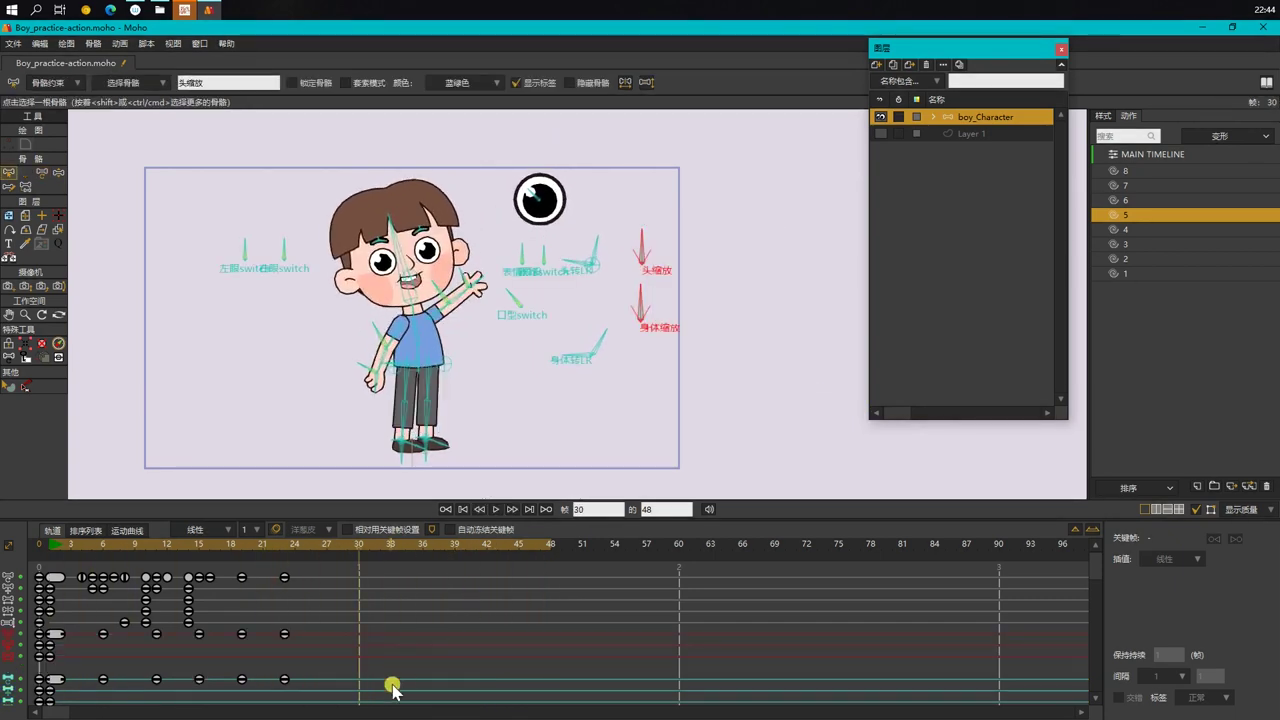
drag(295, 648, 295, 647)
key(ctrl+z)
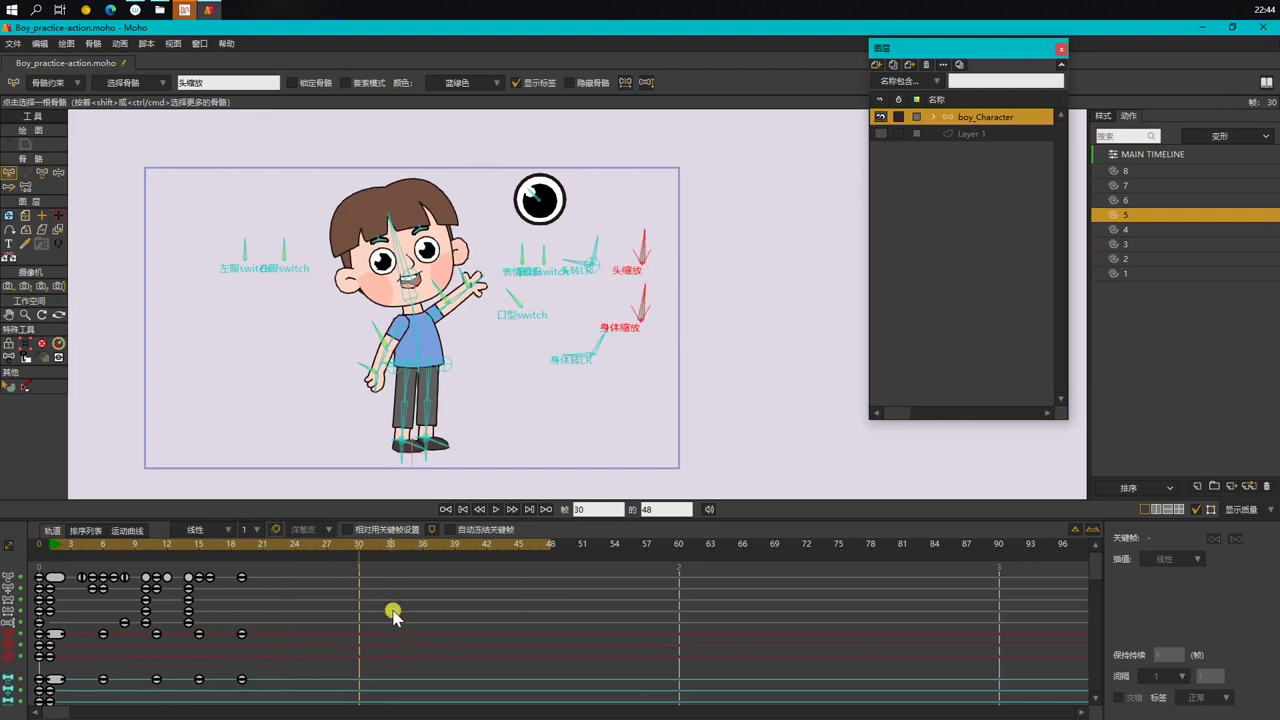
click(203, 545)
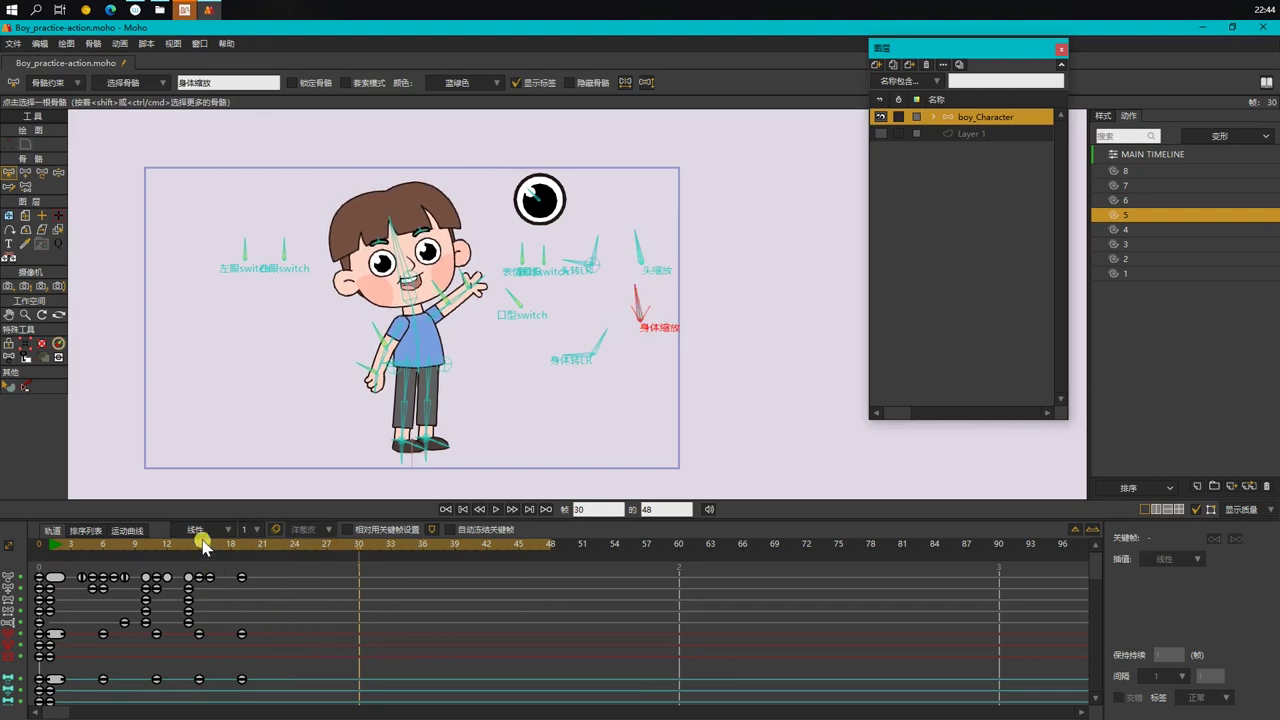
click(200, 545)
click(393, 612)
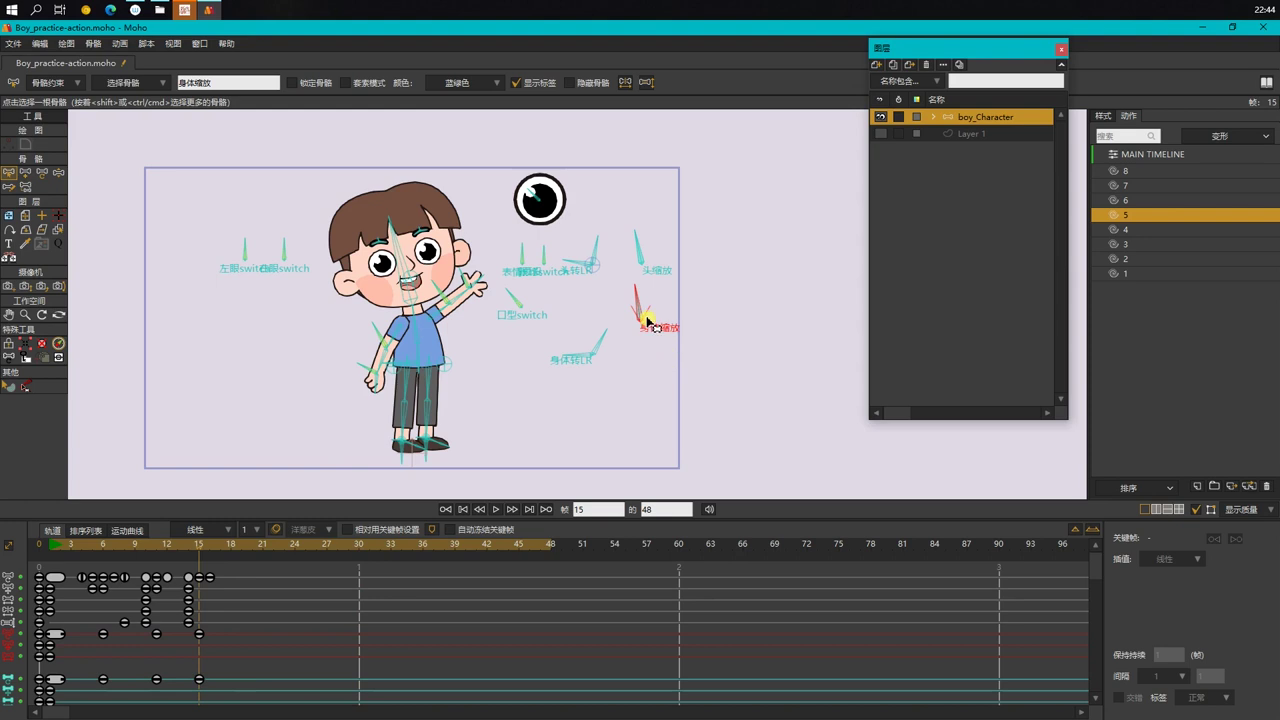
Step: Select both scale control bones and reset their angle at frame 15
click(641, 257)
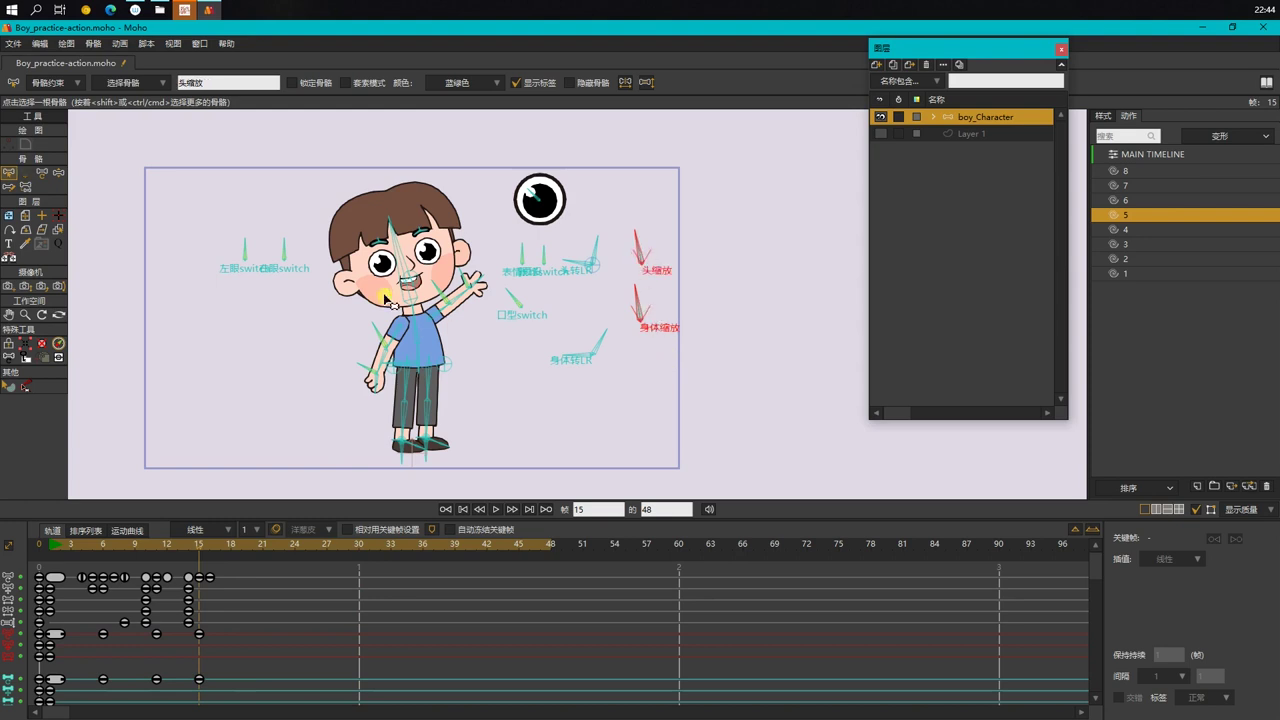
click(103, 545)
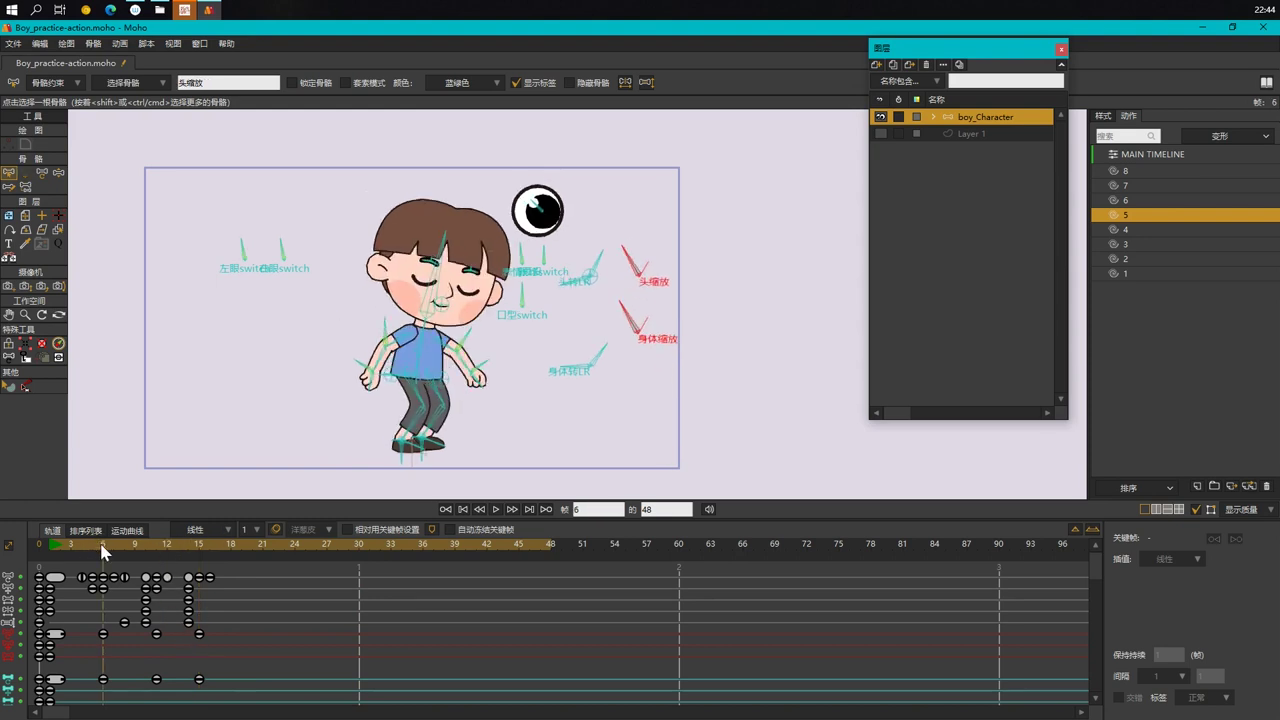
drag(103, 545, 199, 556)
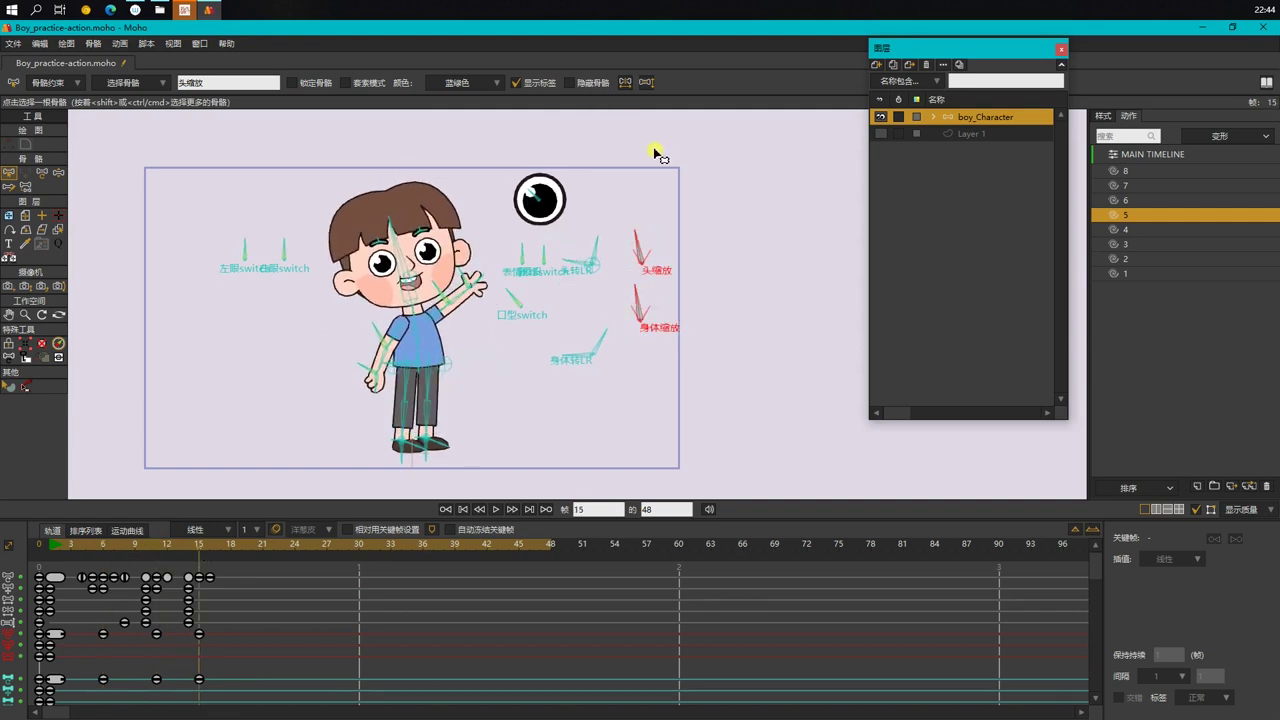
key(t)
click(529, 83)
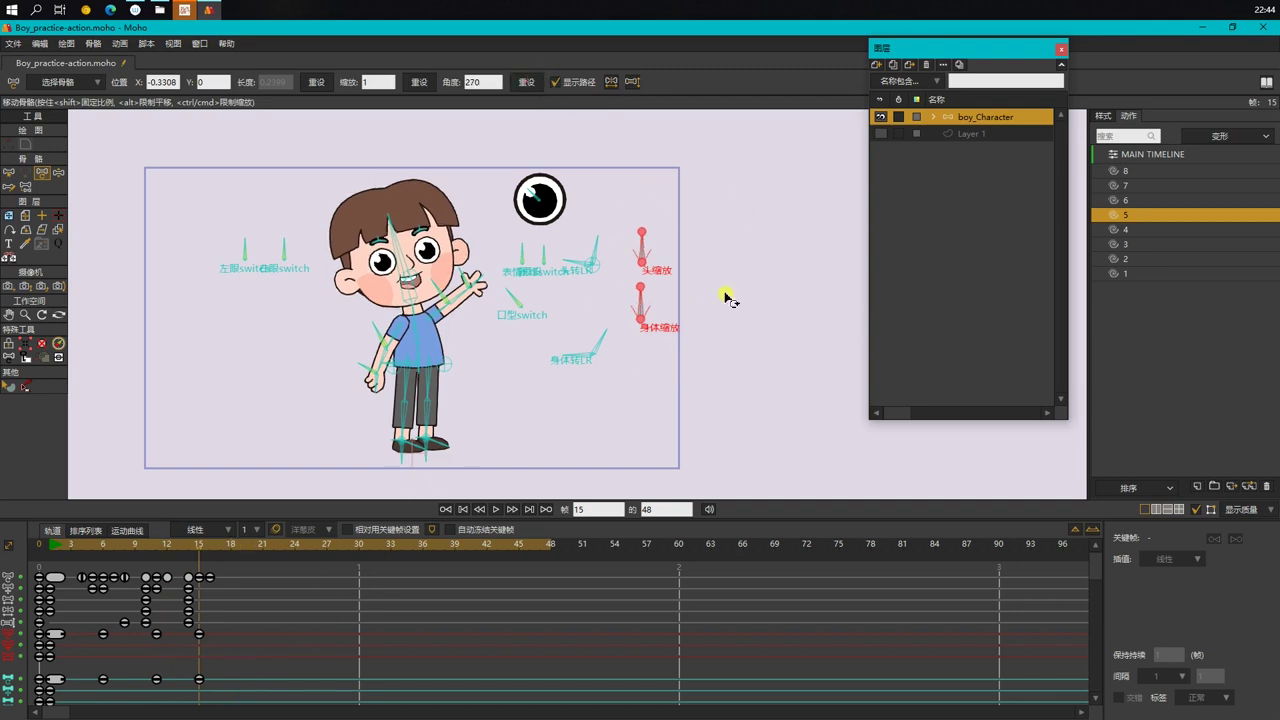
Step: Set the interpolation of both scale control bones' frame 11 angle keys to 弹性 (elastic)
click(156, 634)
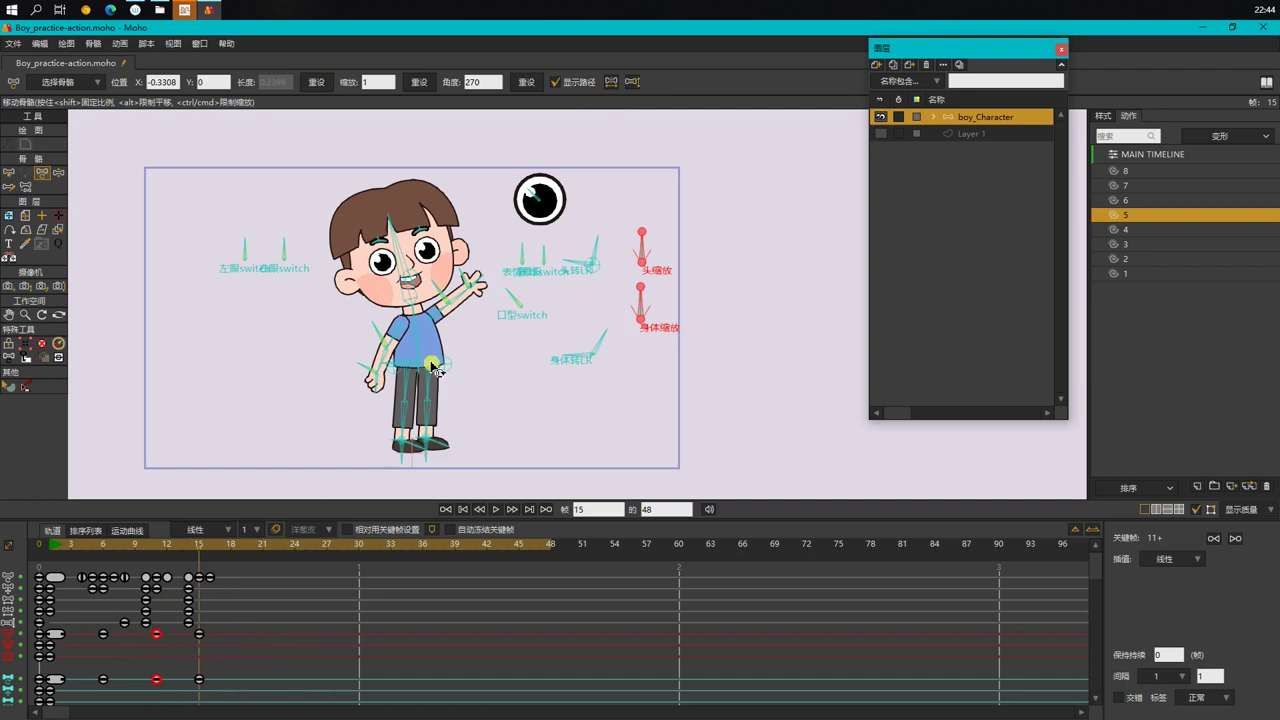
scroll(434, 368, up, 1)
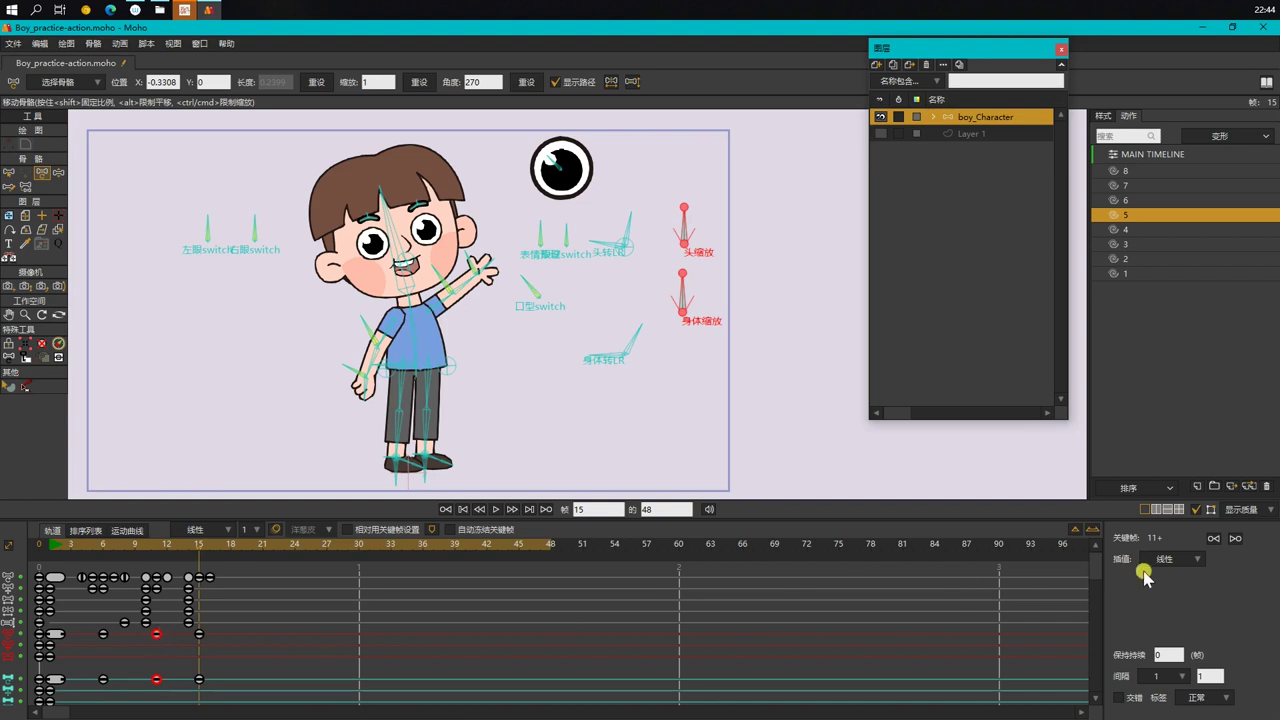
click(1178, 555)
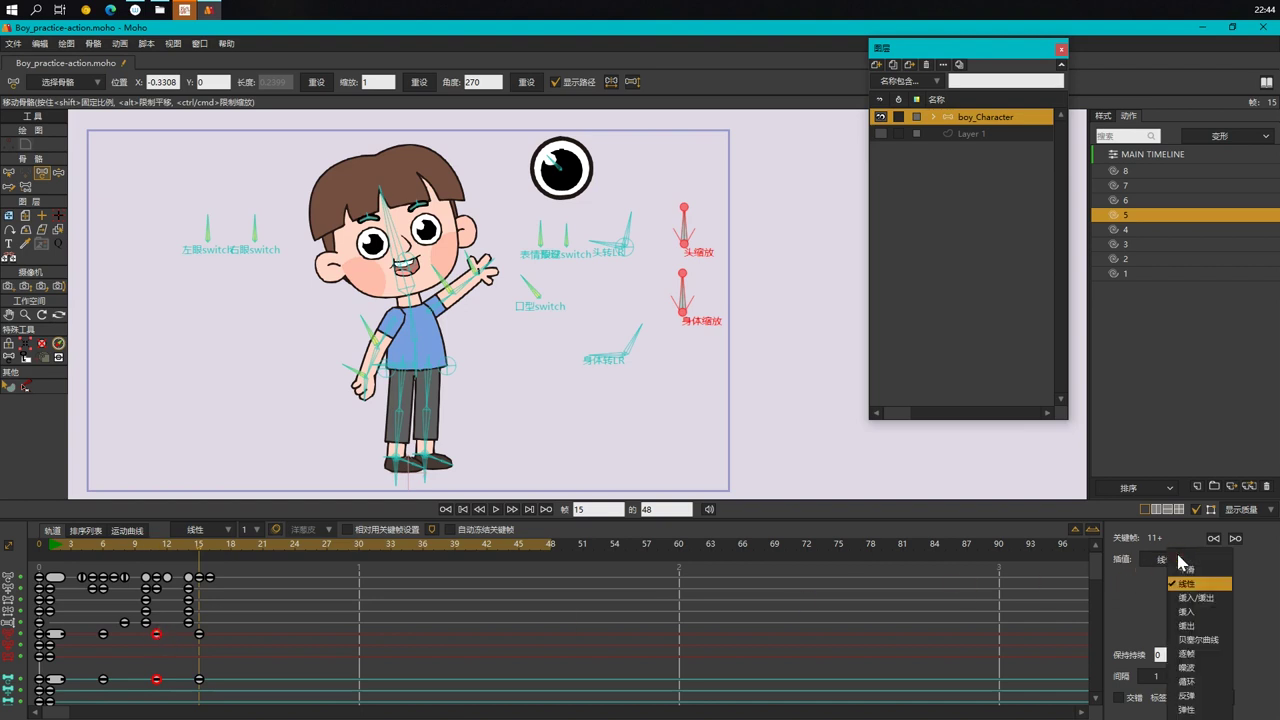
click(1203, 709)
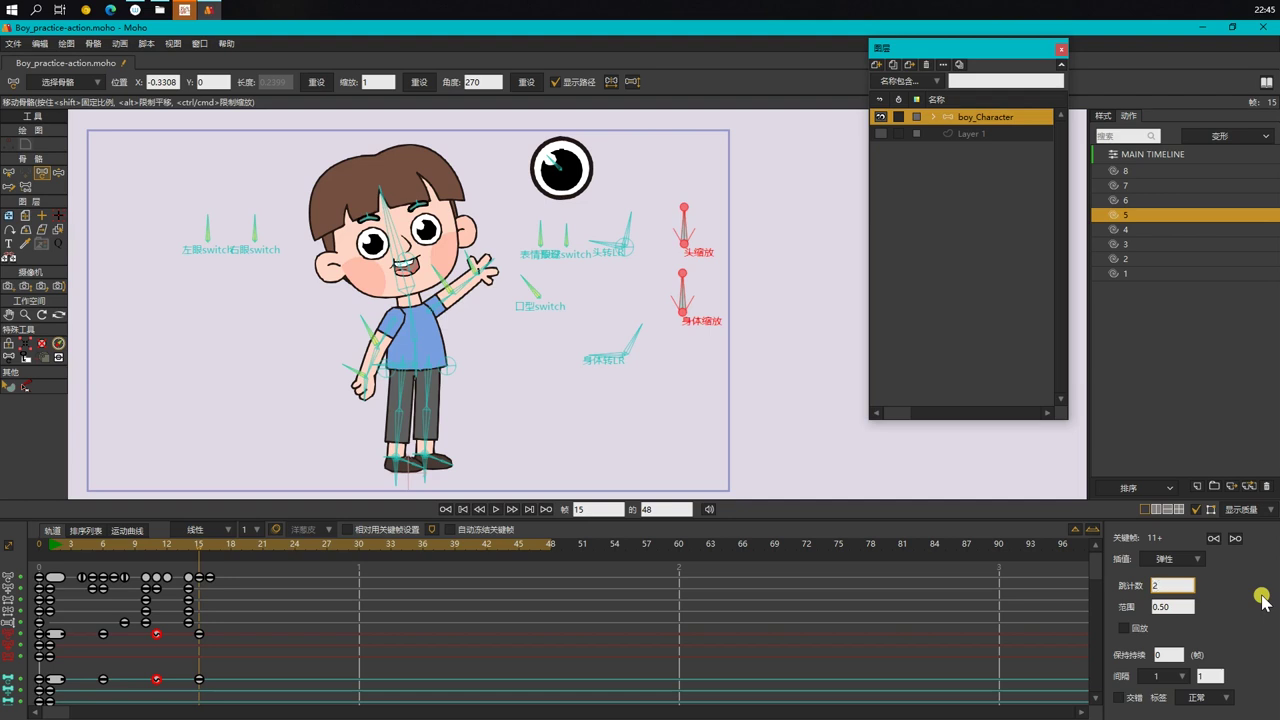
click(1180, 606)
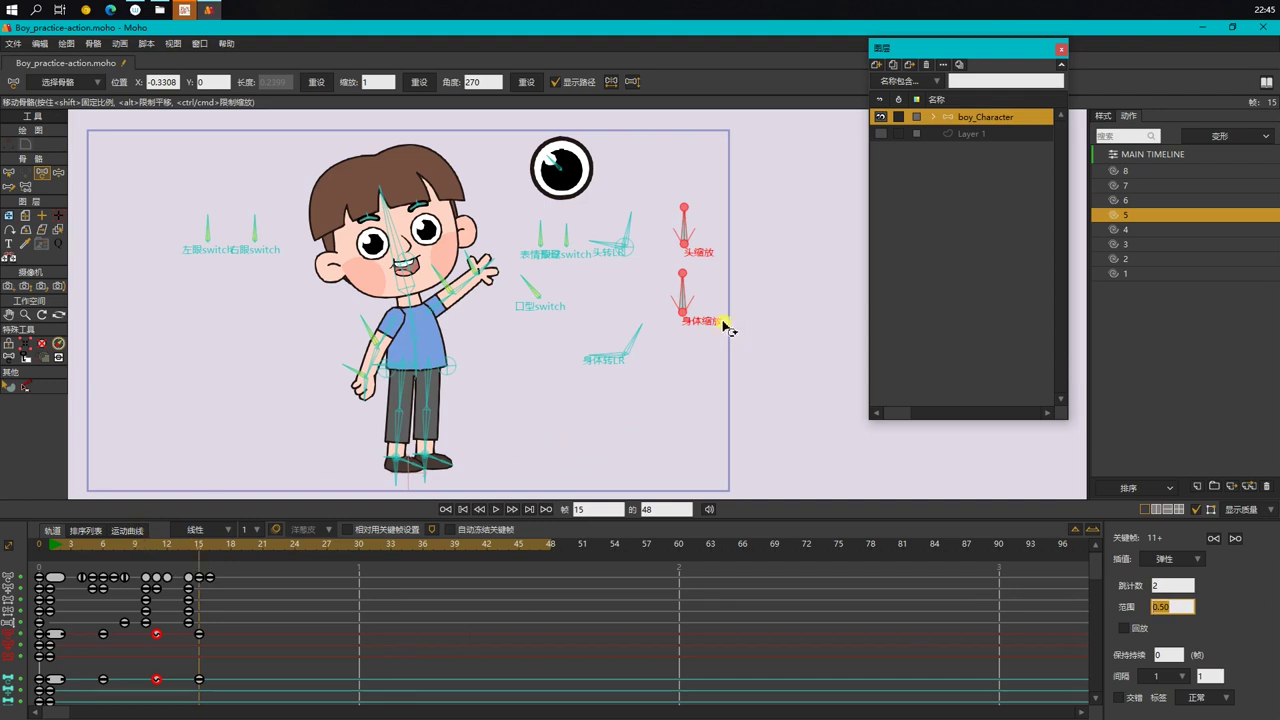
Step: Select only the 身体缩放 control bone and display its angle channel as a motion curve
key(z)
click(684, 293)
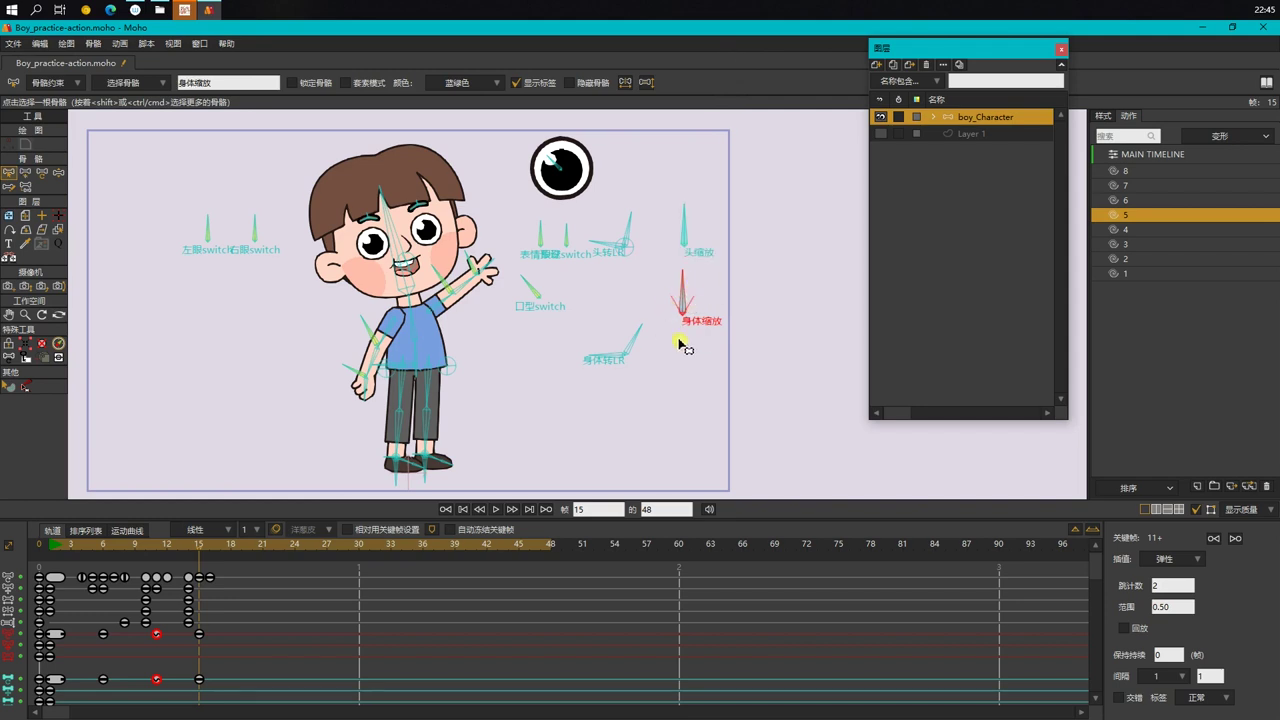
click(127, 530)
click(9, 577)
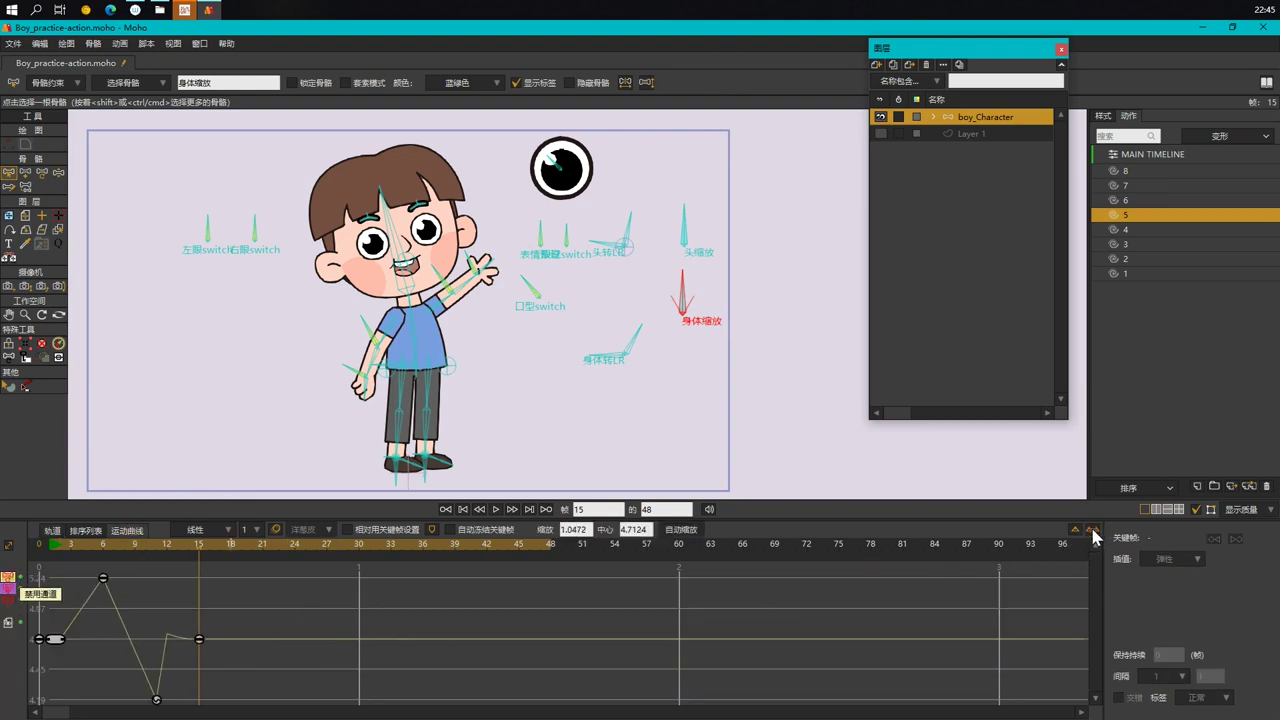
Step: Set the elastic 范围 of the 身体缩放 bone's frame 11 key to 3 and move its last key to frame 24
drag(130, 678, 181, 716)
click(1152, 606)
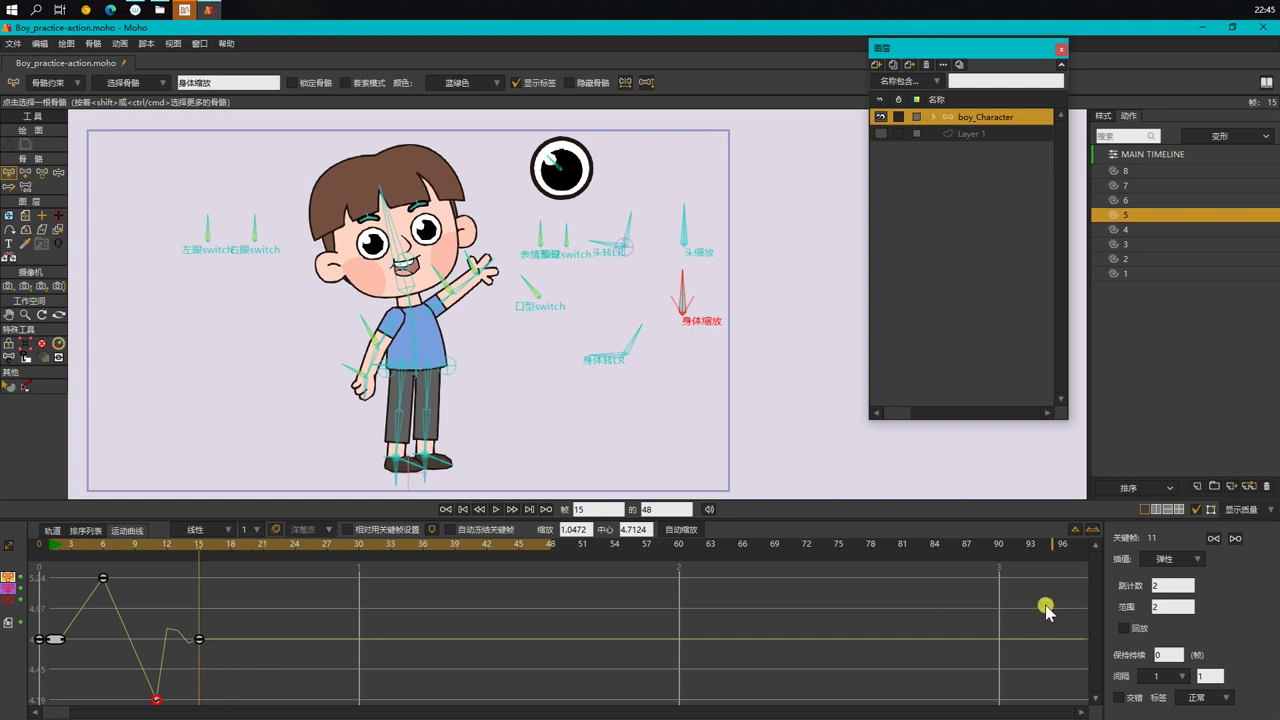
text(3)
key(Return)
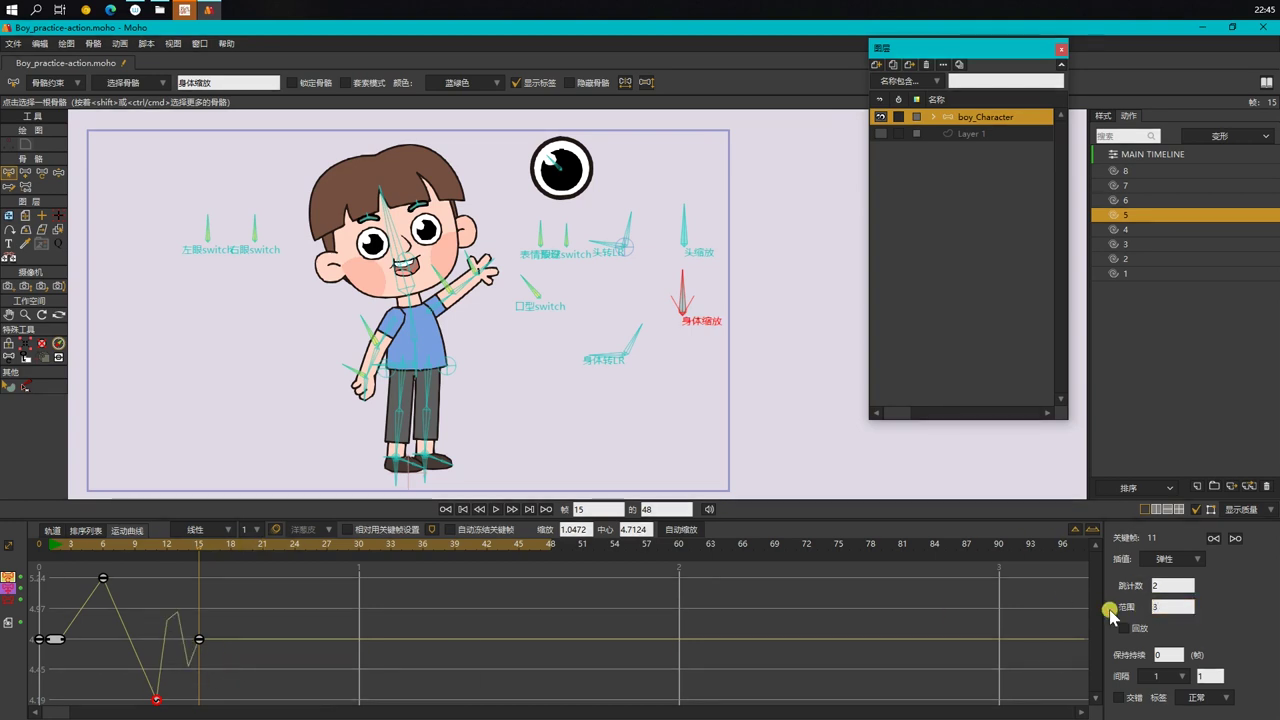
drag(210, 642, 294, 653)
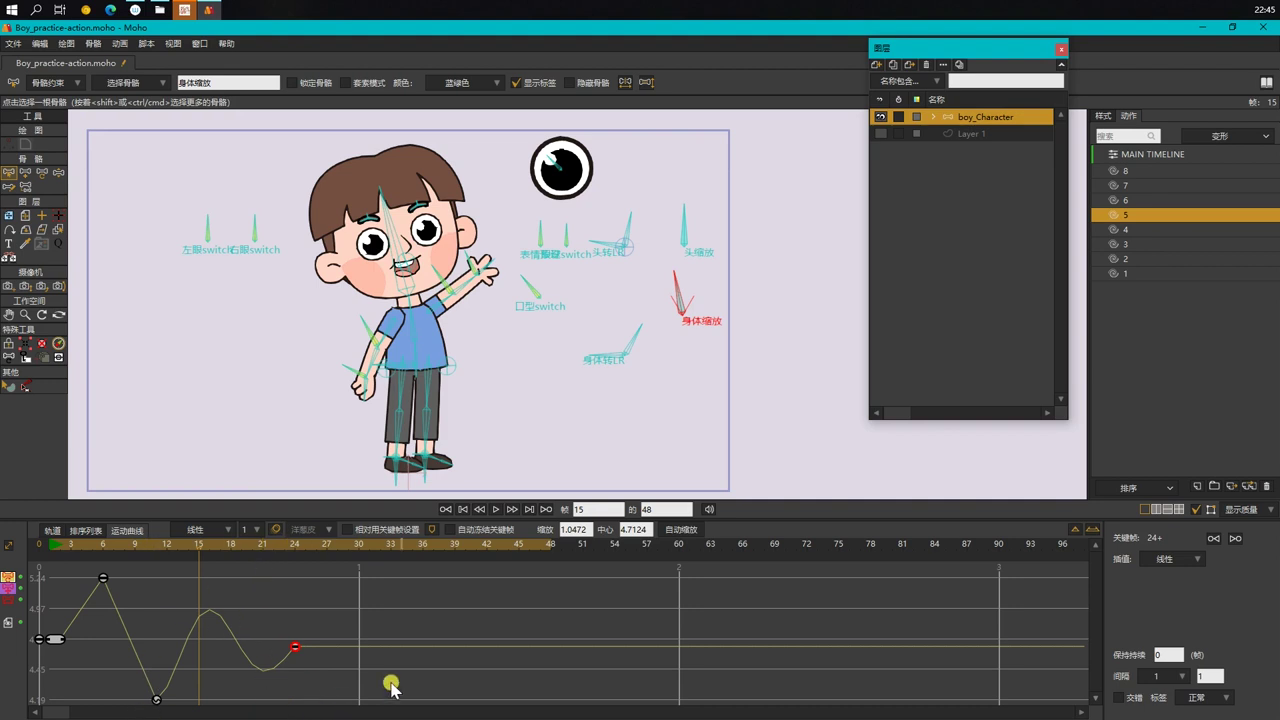
Step: Set the elastic 范围 of the 头缩放 bone's frame 11 key to 3 and move its last key to frame 24
click(686, 230)
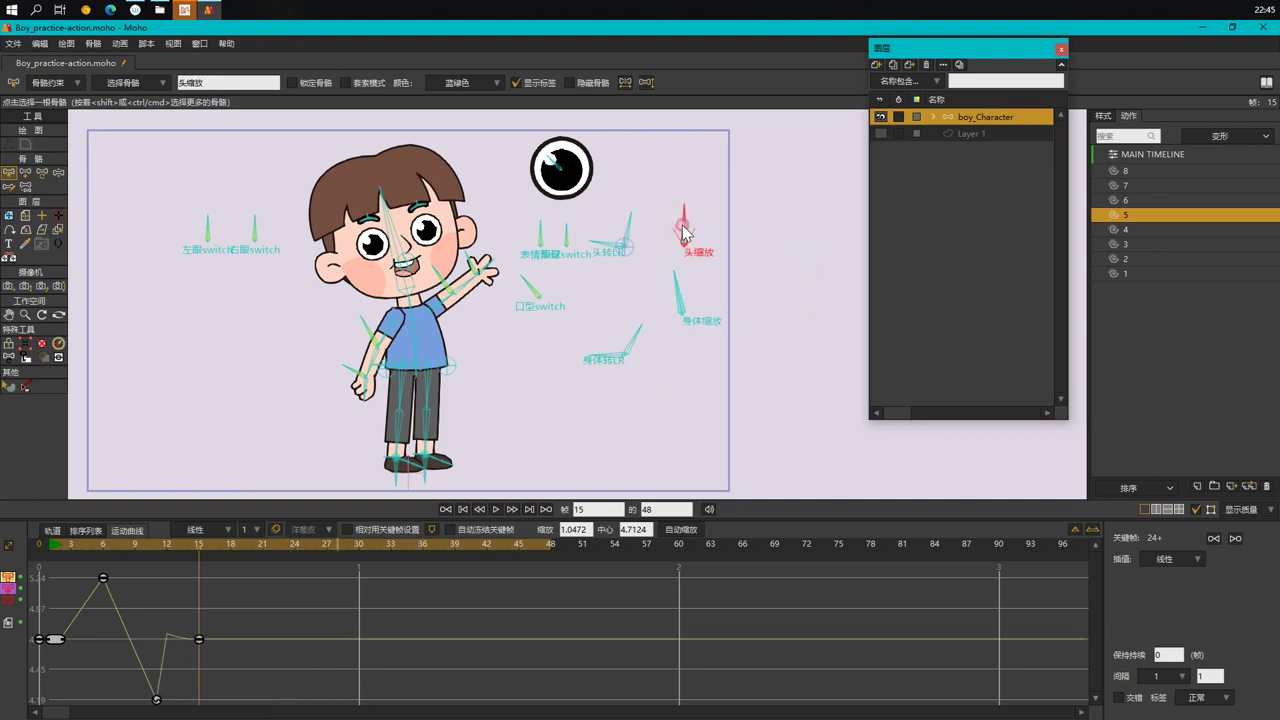
click(157, 700)
click(1190, 606)
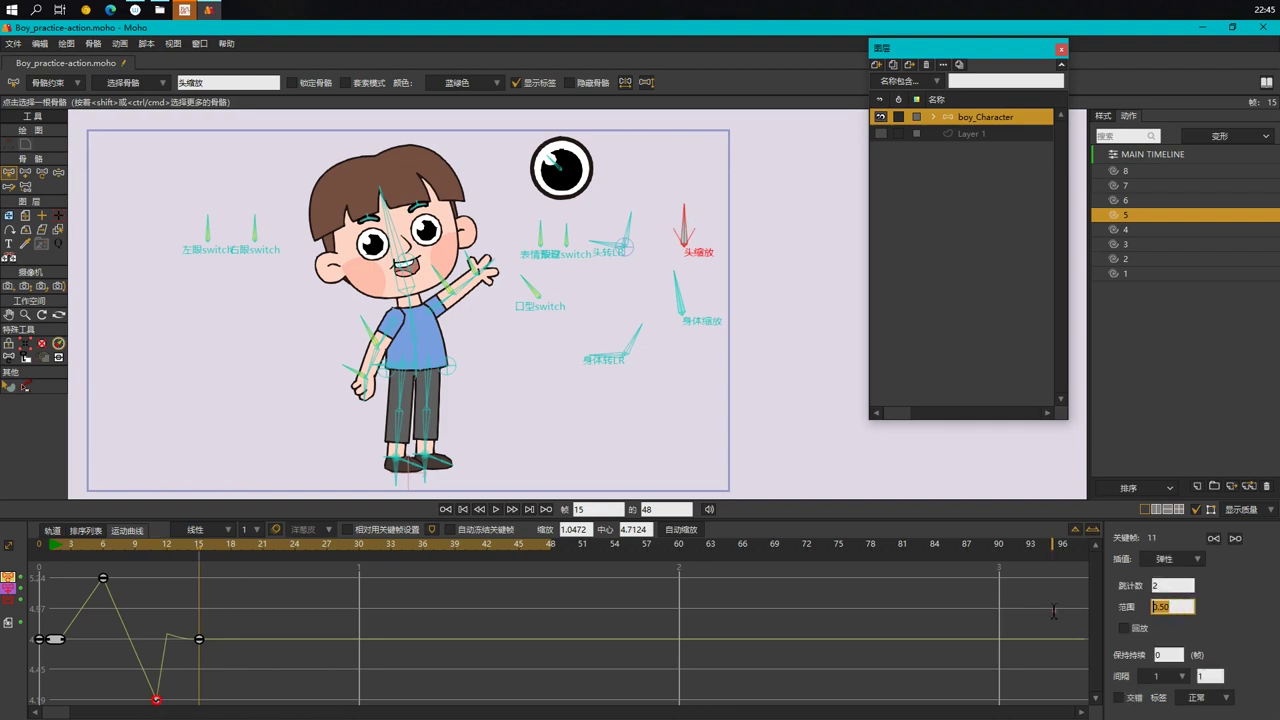
key(Return)
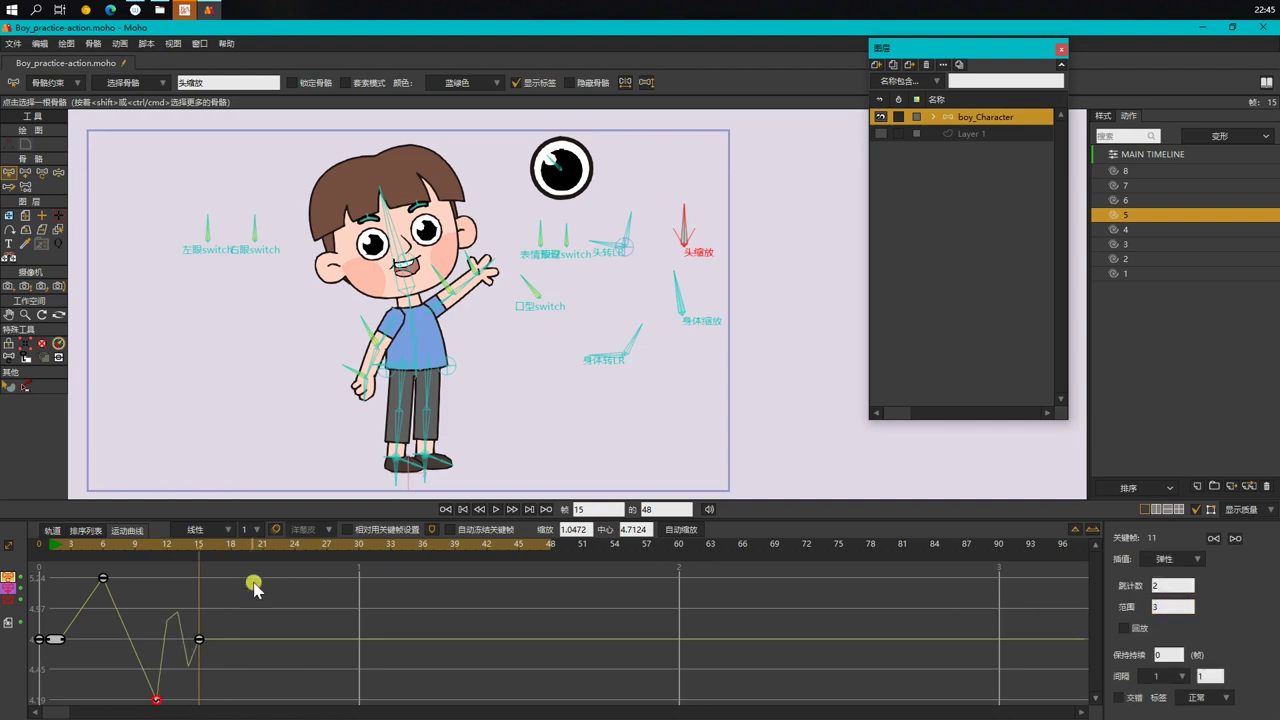
click(292, 545)
drag(199, 639, 295, 641)
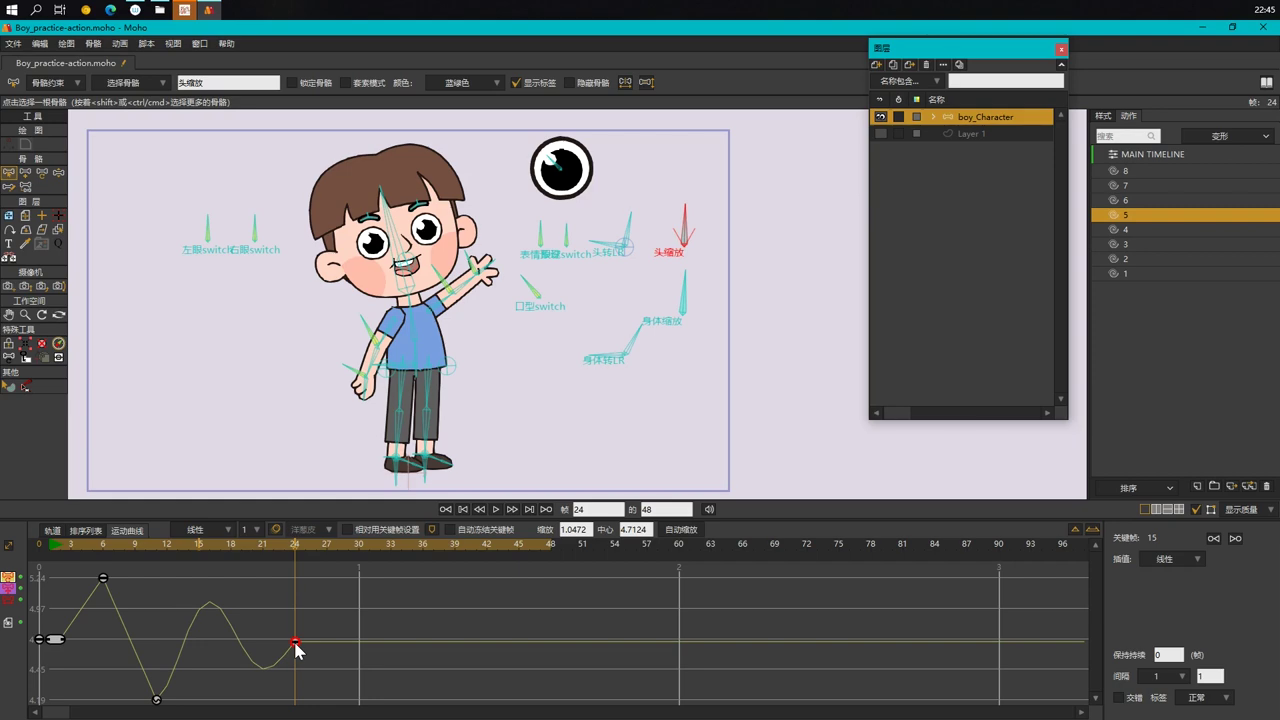
Step: Return to the keyframe track view with no bones selected and play from frame 1 to check the elastic settling
click(66, 531)
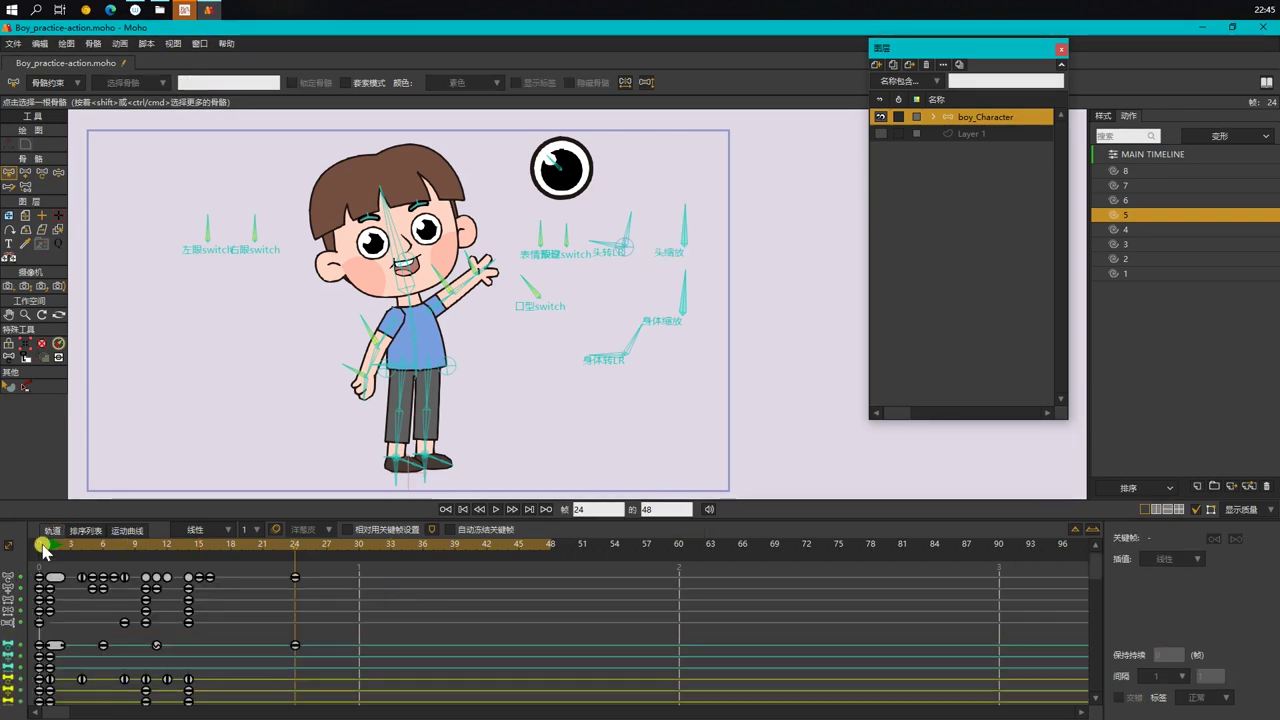
click(51, 546)
scroll(602, 278, down, 1)
key(space)
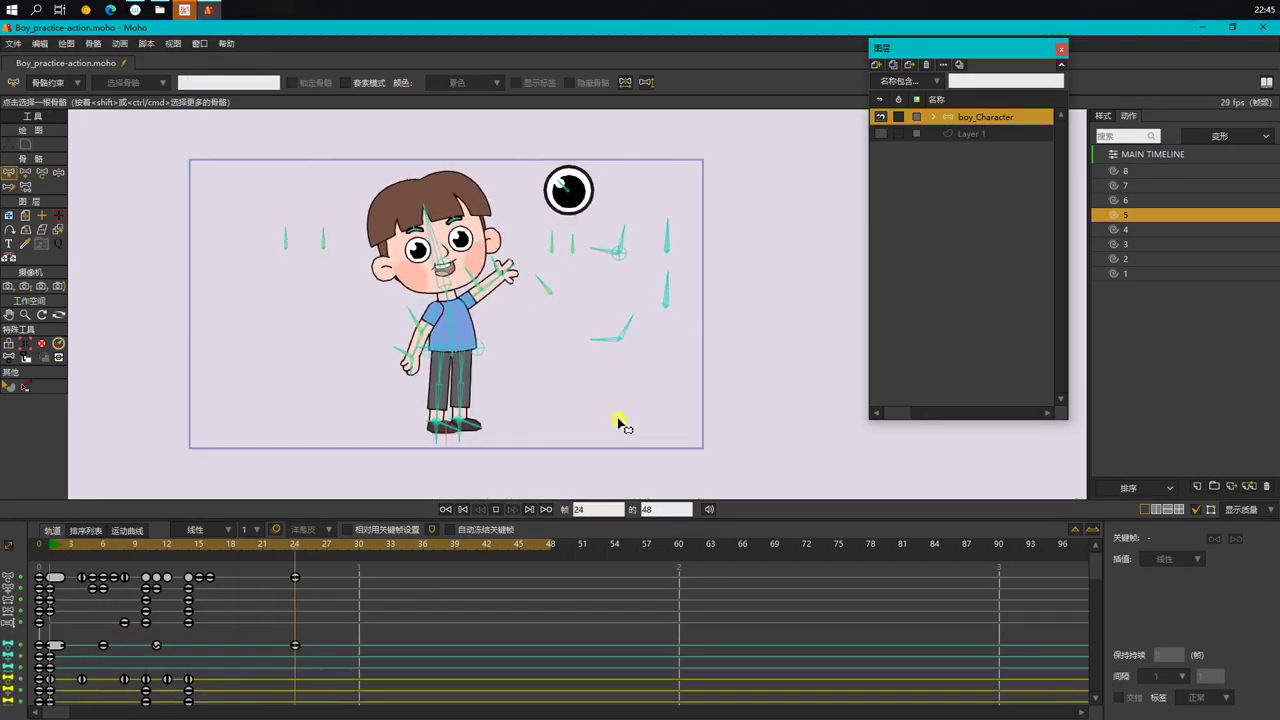
key(space)
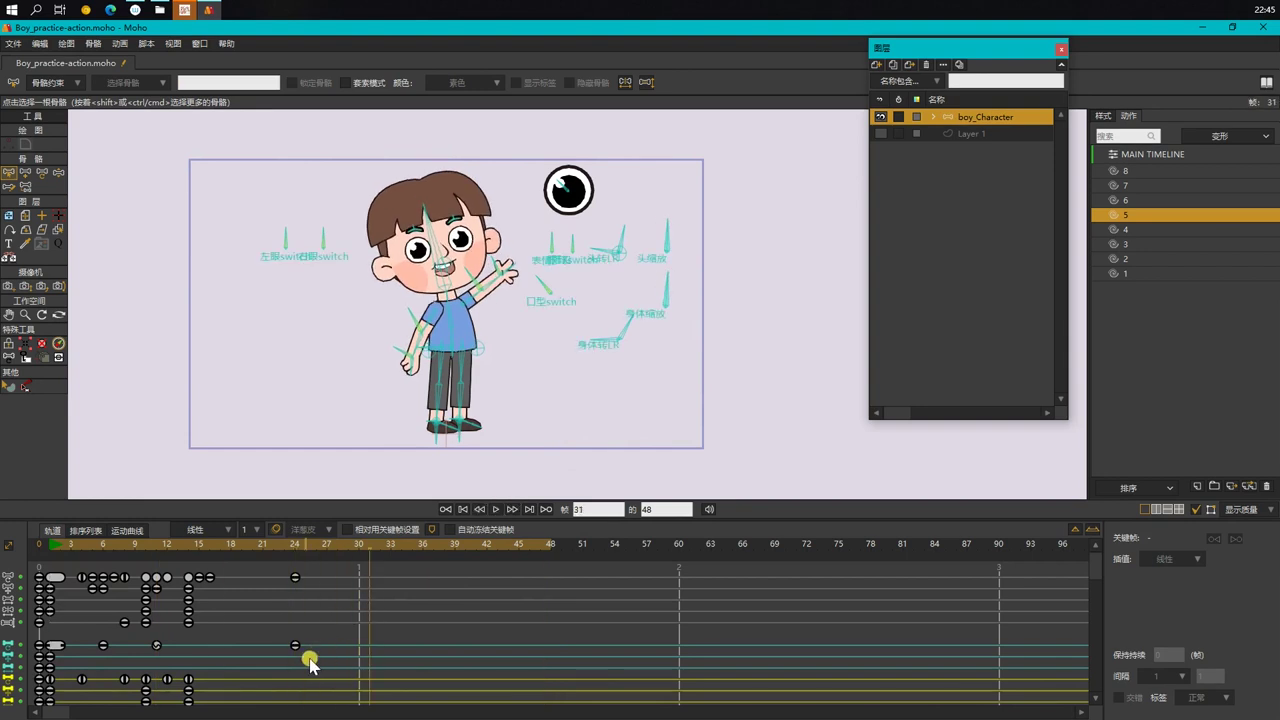
Step: Move the final angle keys of the scale control bones to frame 21 and play the animation to check the timing
drag(287, 635, 296, 650)
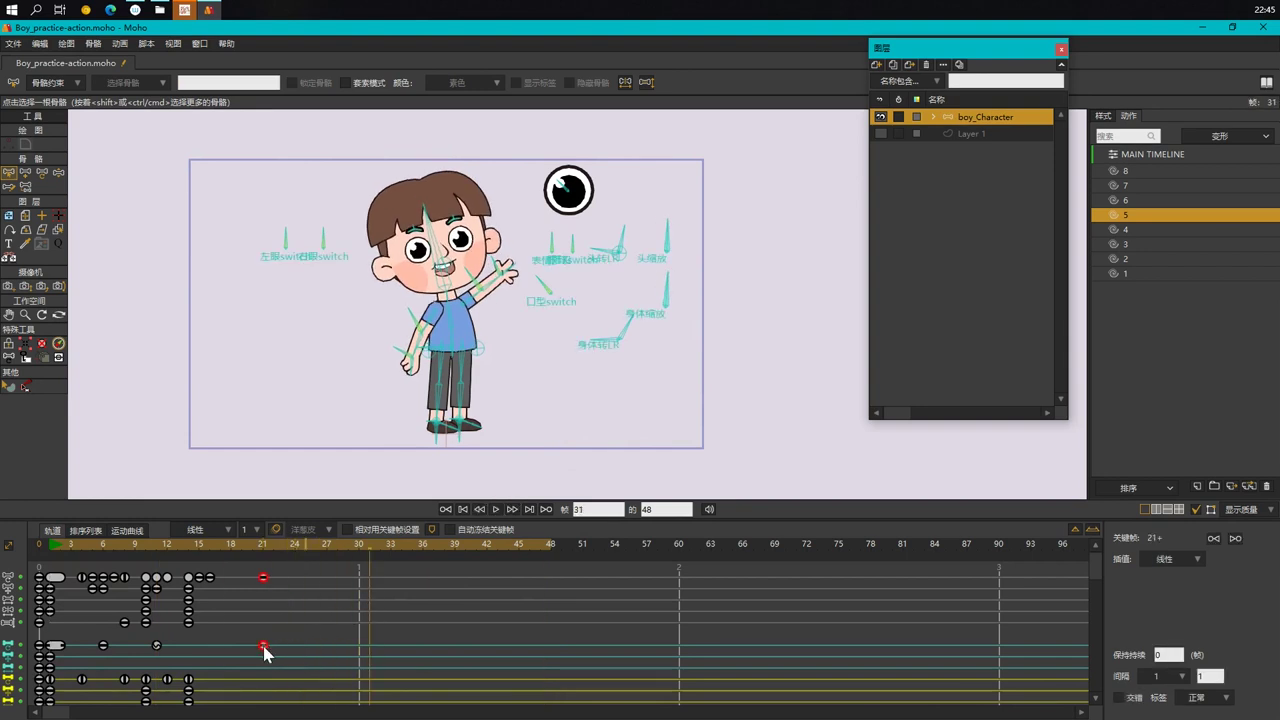
click(265, 652)
key(space)
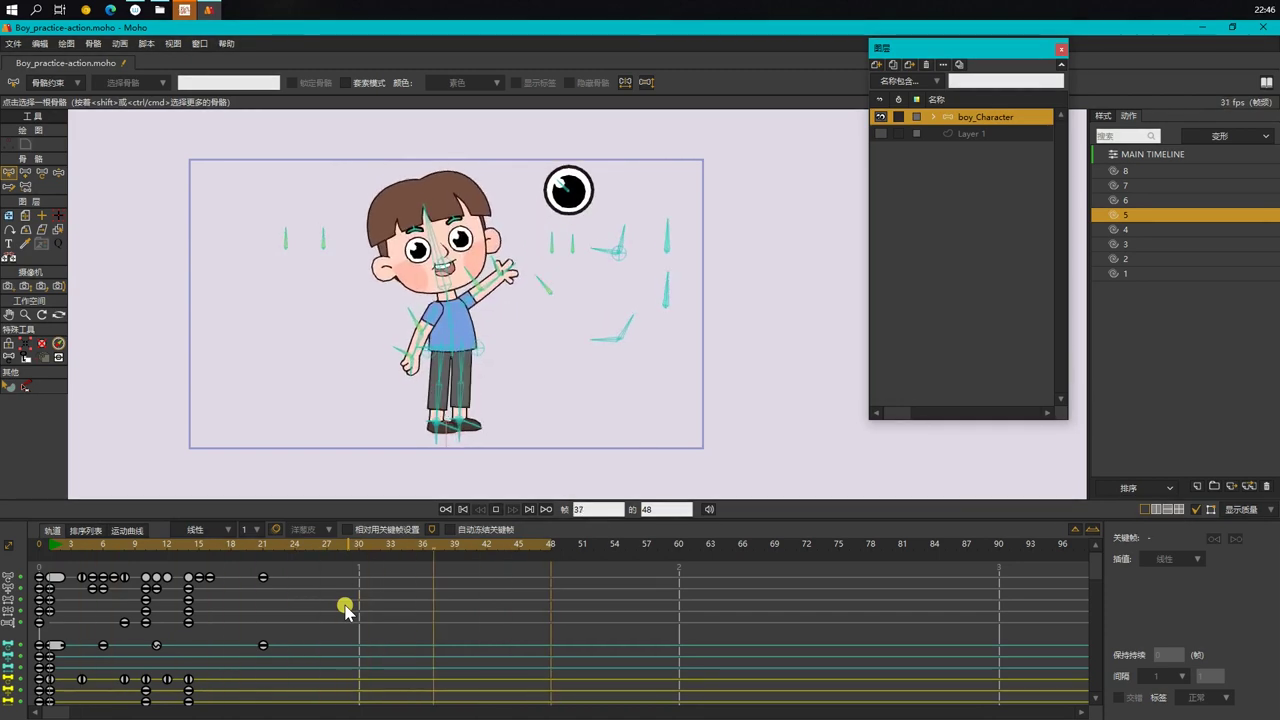
key(space)
Step: Set the bone angle keys at frames 1, 6 and 21 to 平滑 (smooth) interpolation, leaving the elastic frame 11 key out
drag(295, 657, 46, 640)
drag(451, 648, 240, 650)
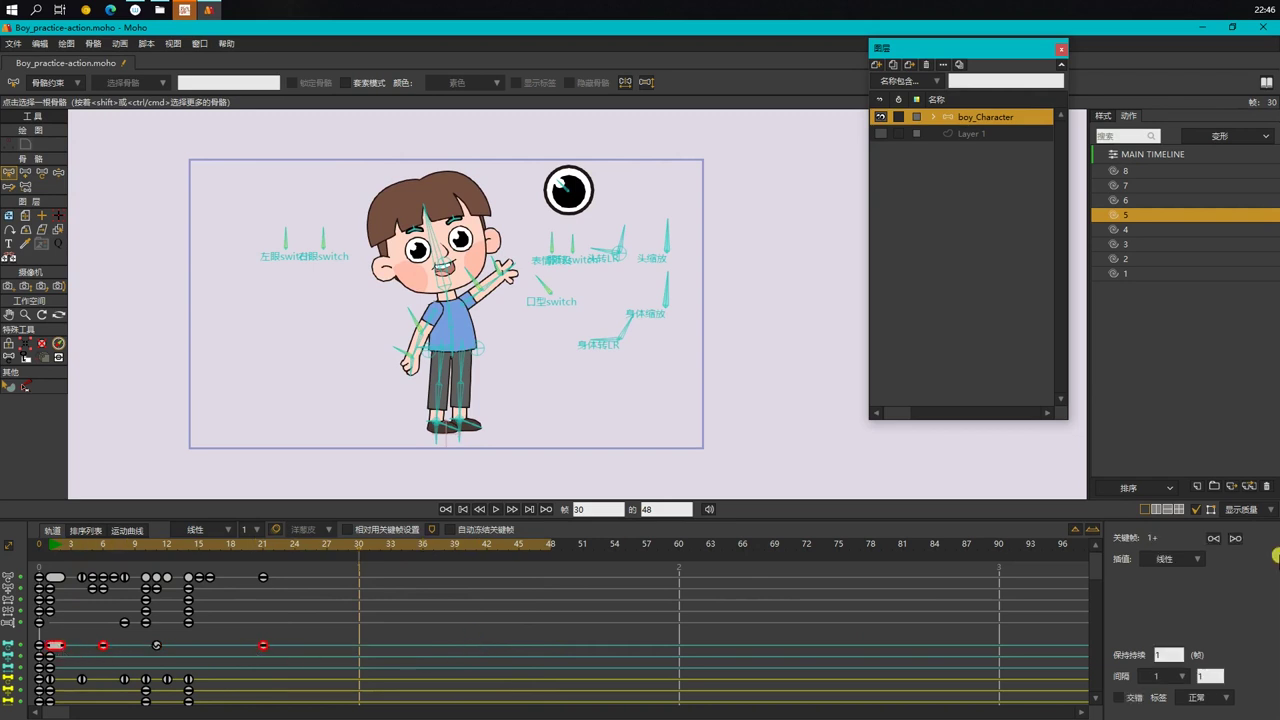
click(1195, 560)
click(1197, 570)
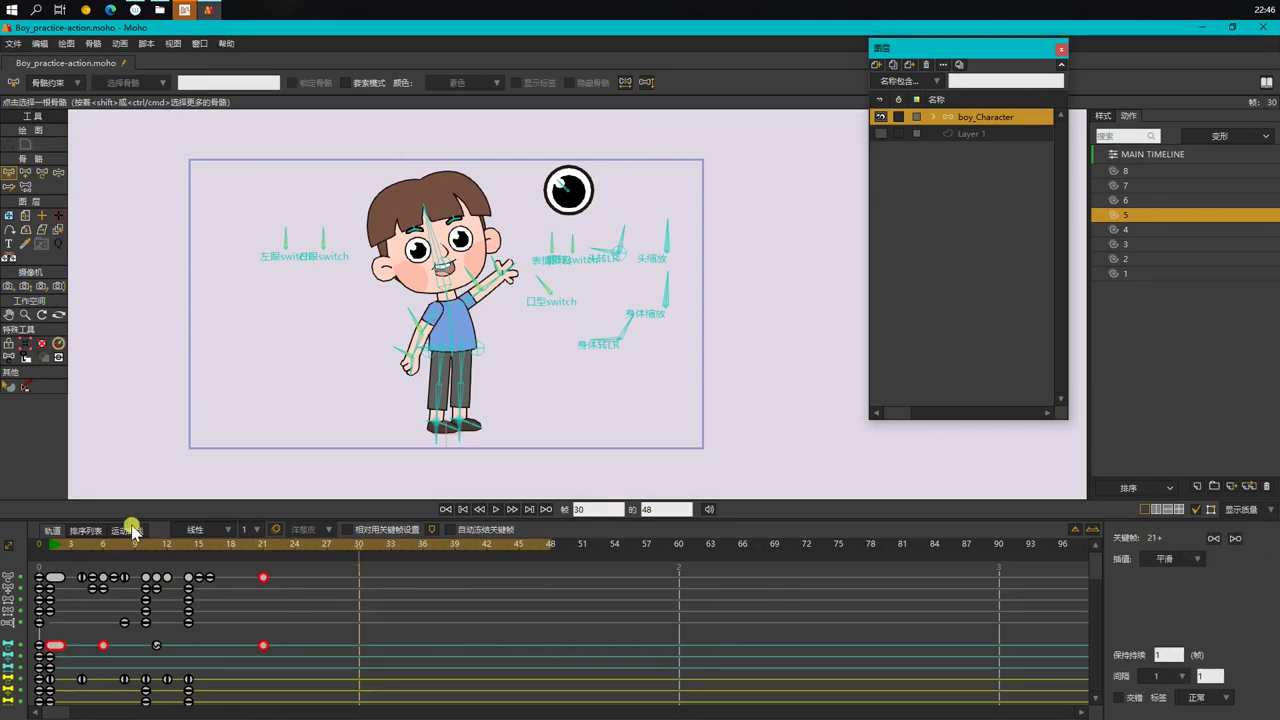
Step: Display the motion curve of the 身体缩放 bone and set the elastic 范围 of its frame 11 key to 2
click(130, 530)
click(667, 300)
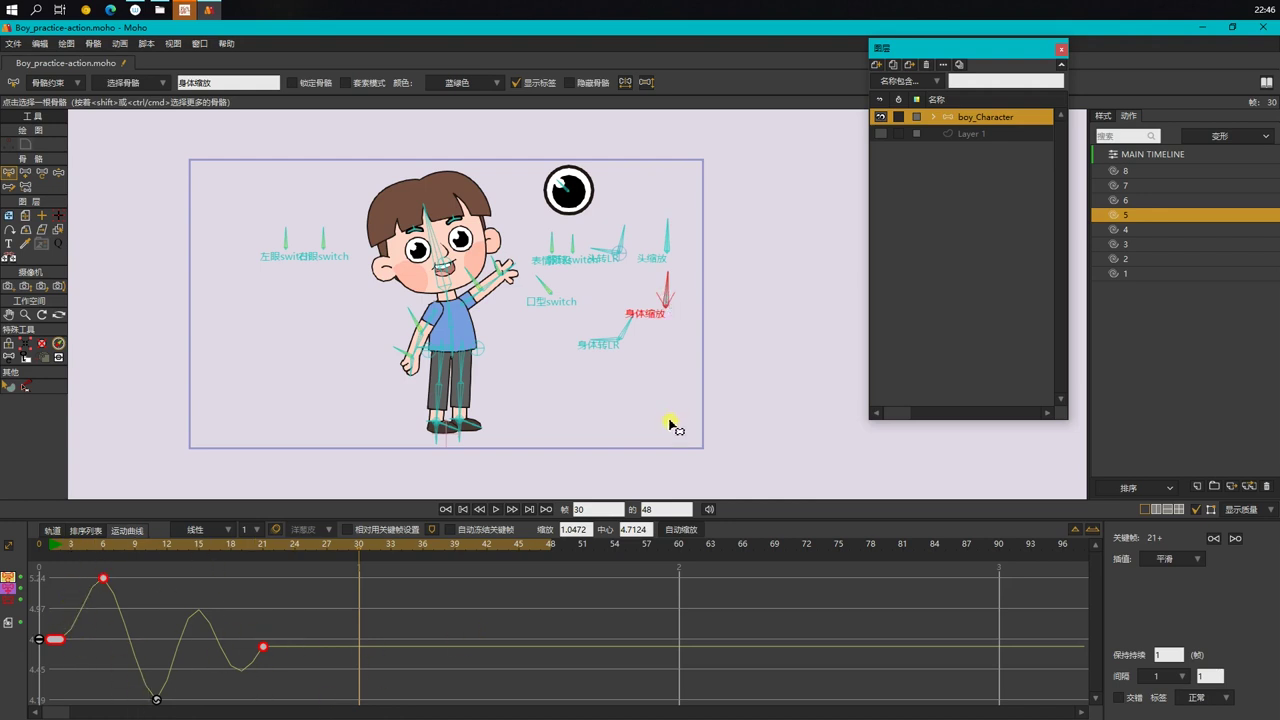
click(668, 240)
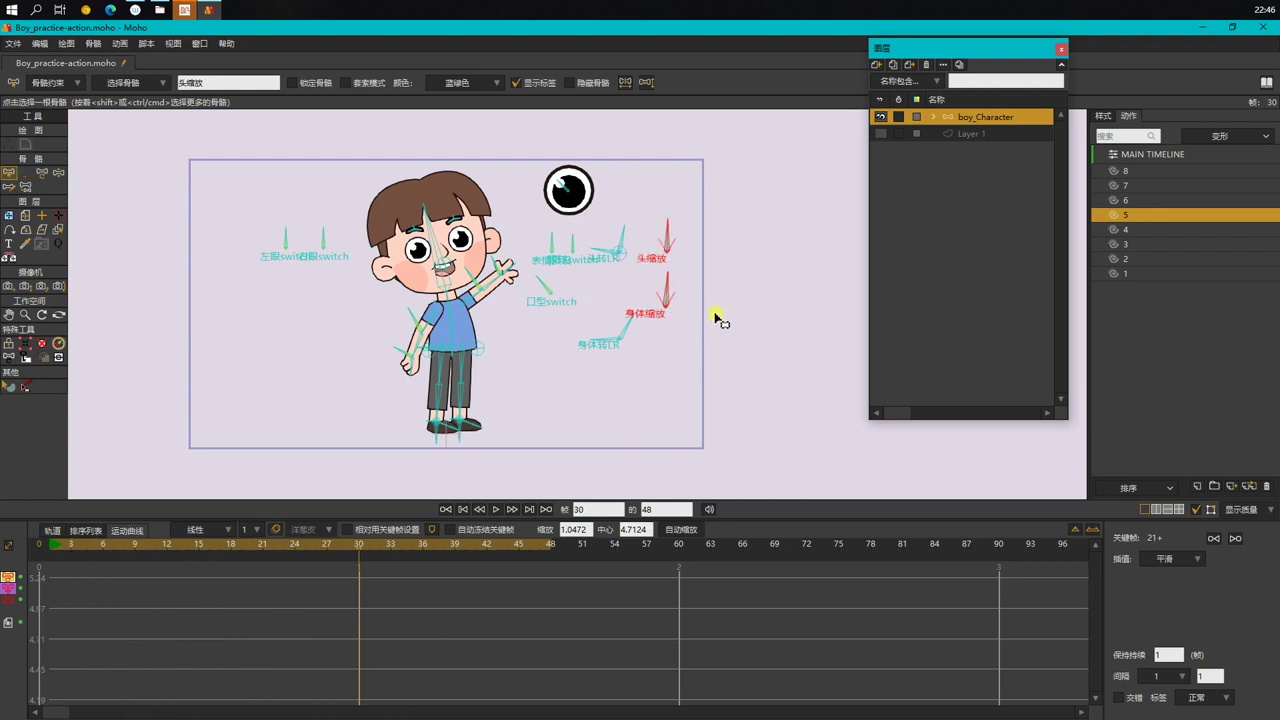
click(666, 288)
click(172, 688)
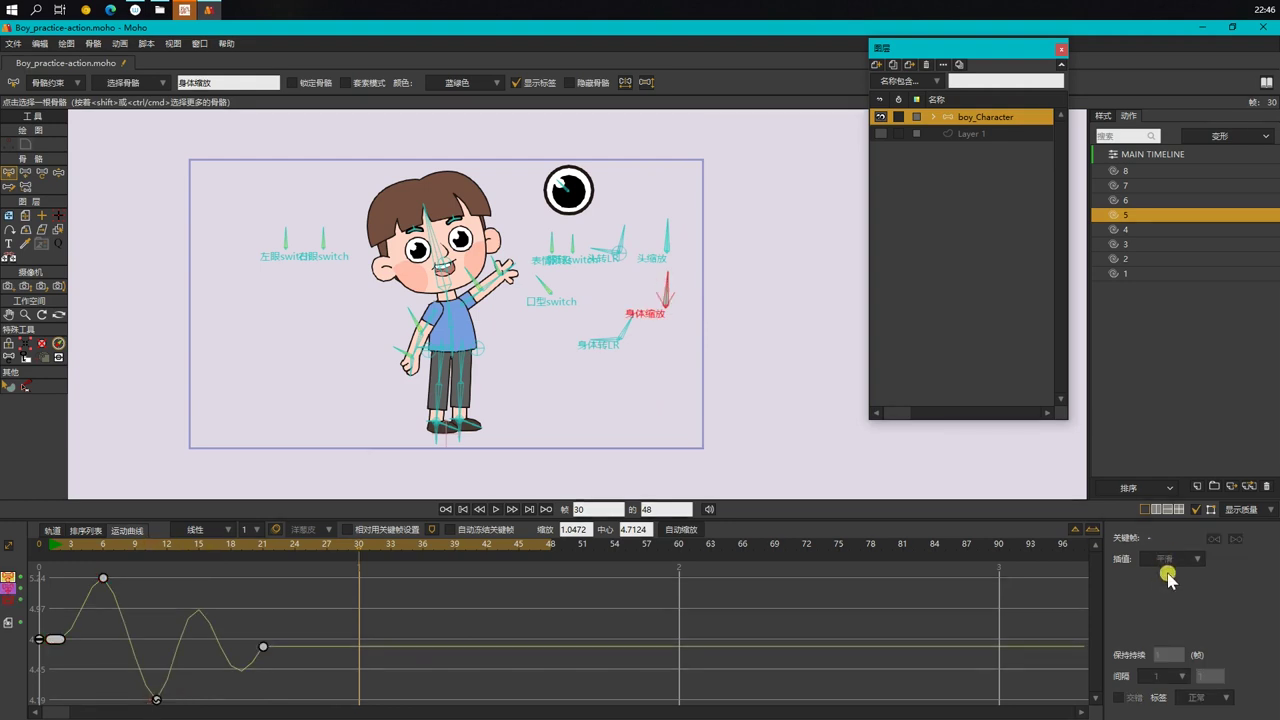
drag(117, 682, 169, 704)
scroll(1174, 607, down, 1)
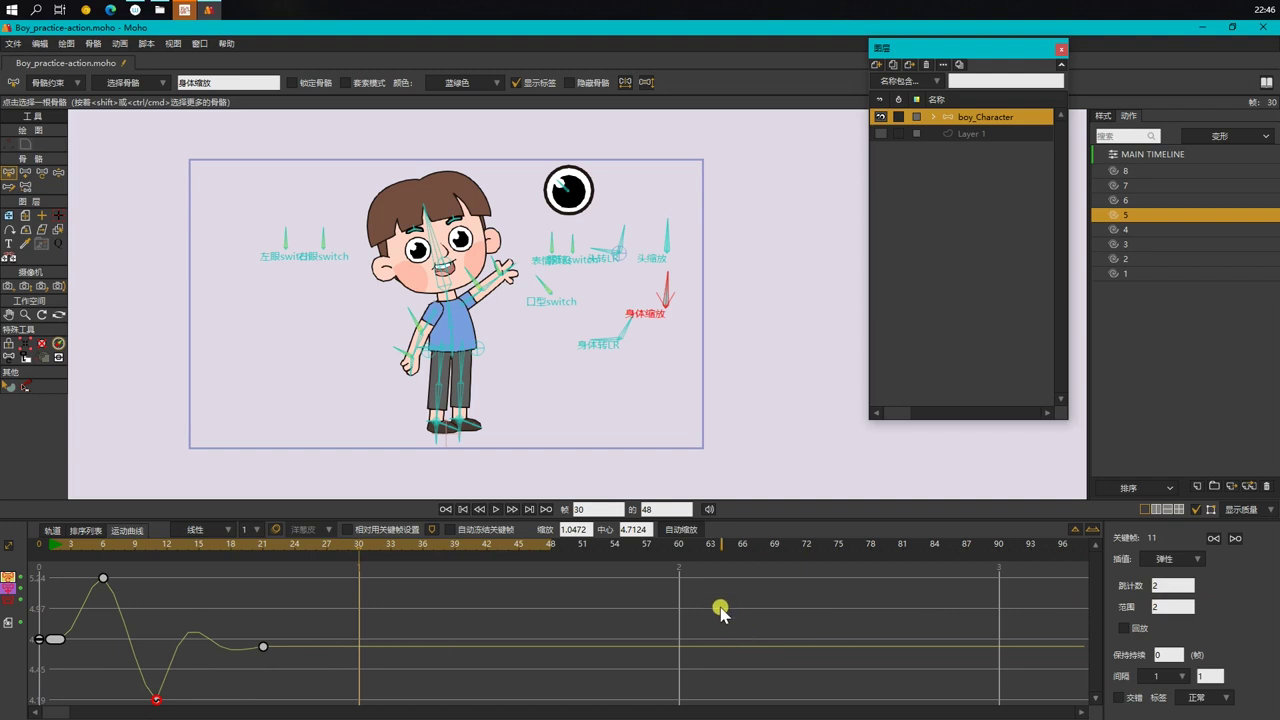
Step: Compare the 头缩放 and 身体缩放 curves and fine-tune the elastic 范围 of their frame 11 keys
click(666, 241)
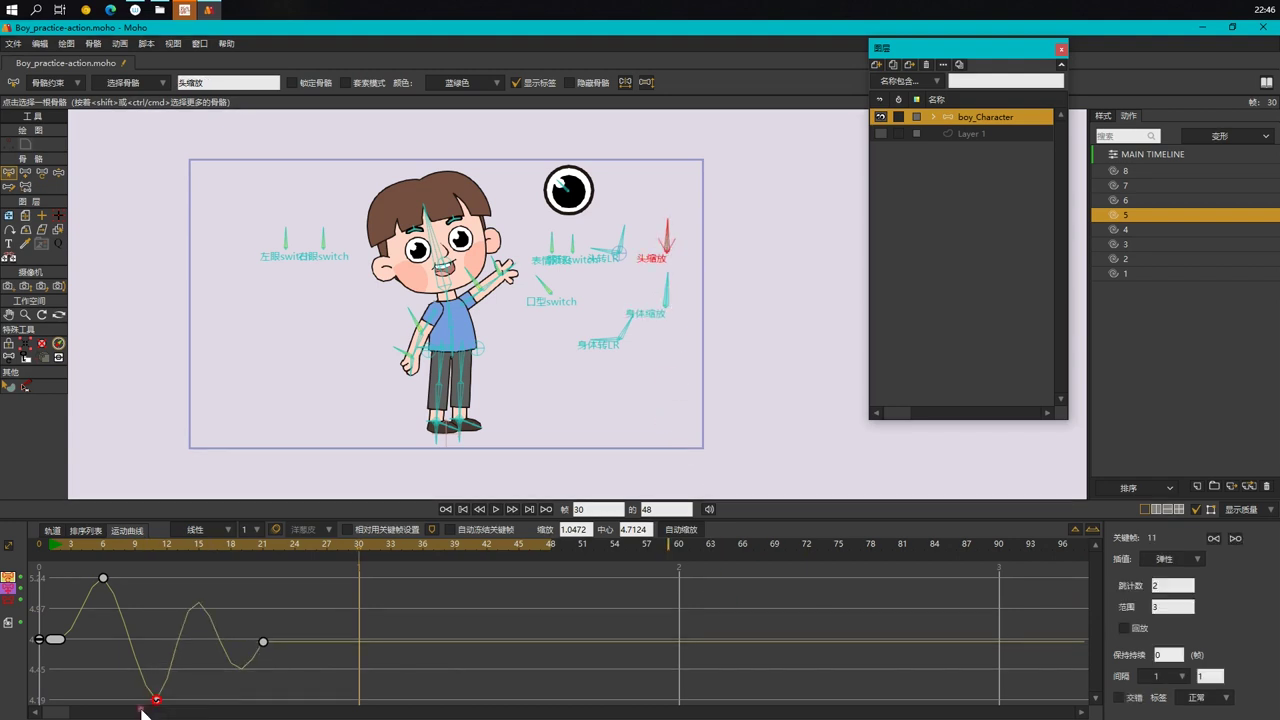
key(Return)
click(668, 297)
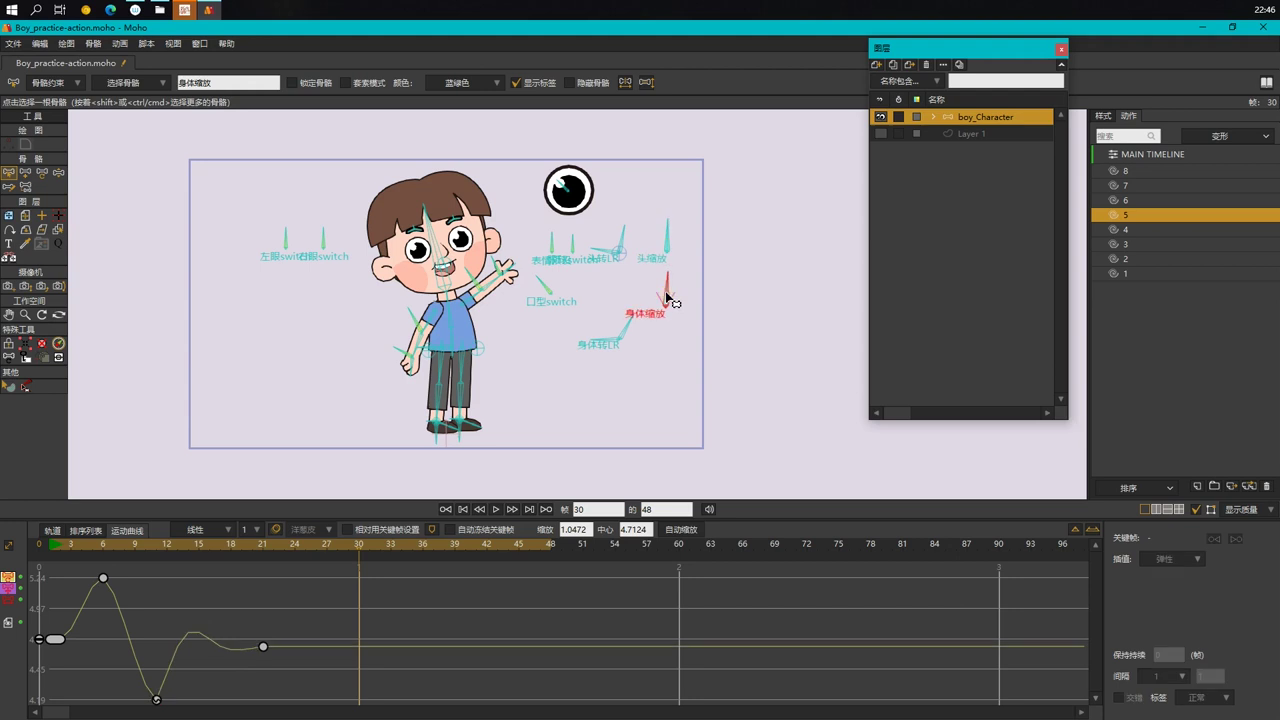
click(156, 699)
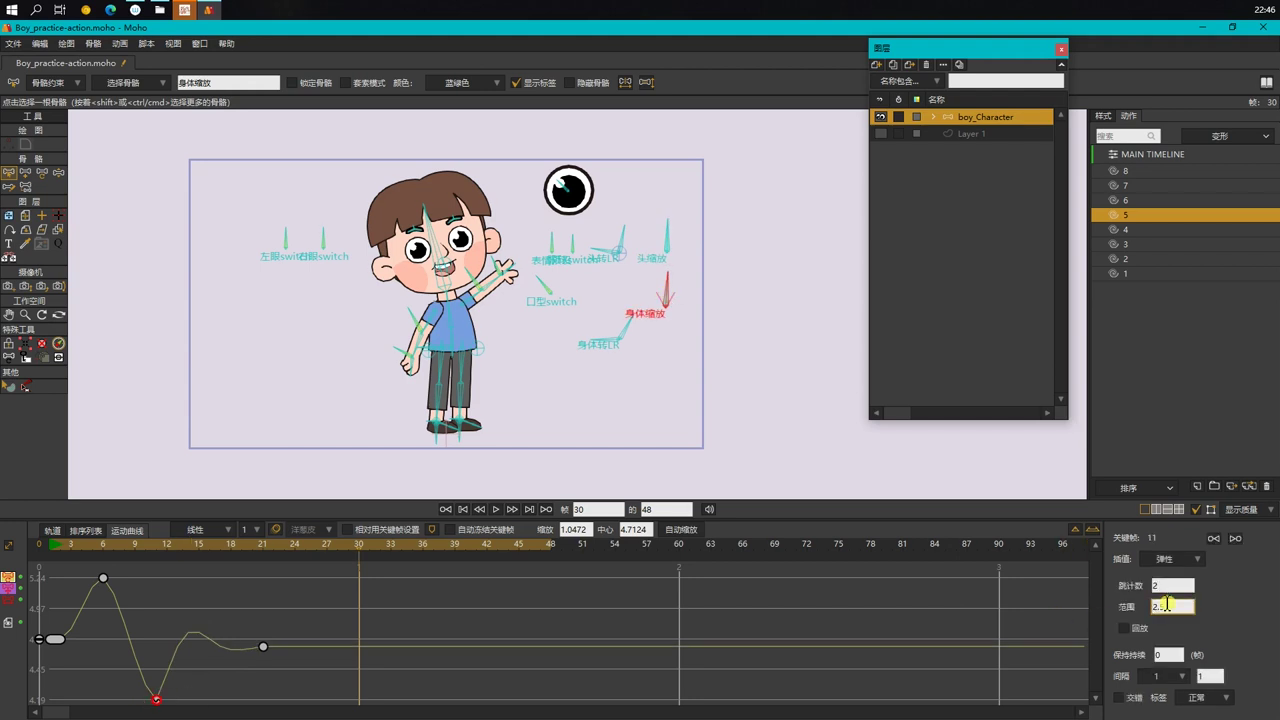
Step: Return to the keyframe track view and play from frame 1 to check the adjusted elastic squash and stretch
click(52, 530)
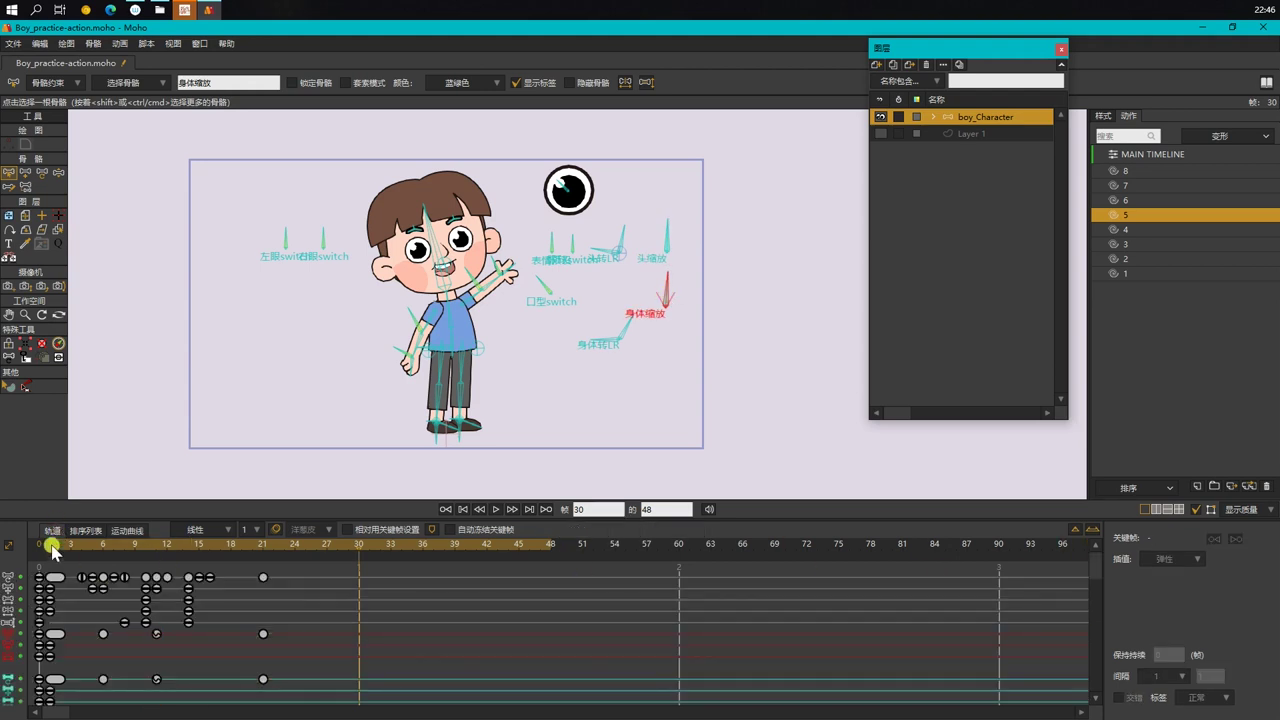
click(52, 546)
scroll(603, 370, down, 2)
key(space)
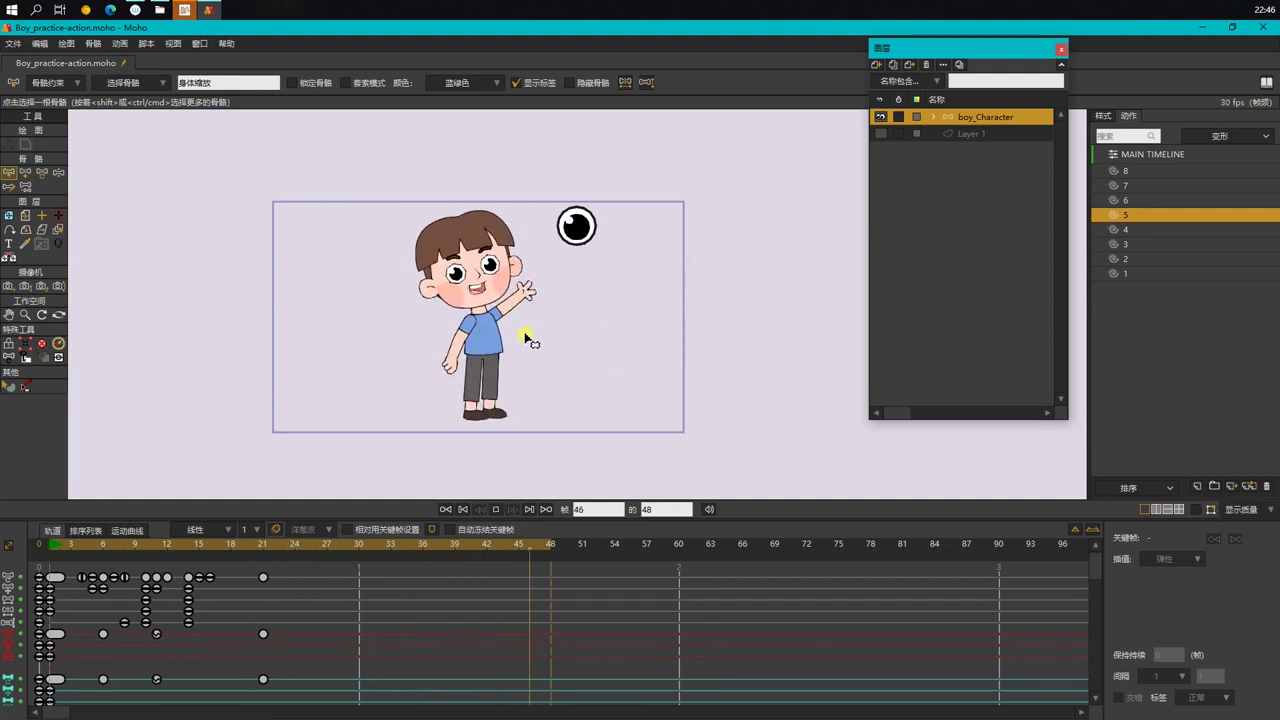
scroll(527, 338, up, 1)
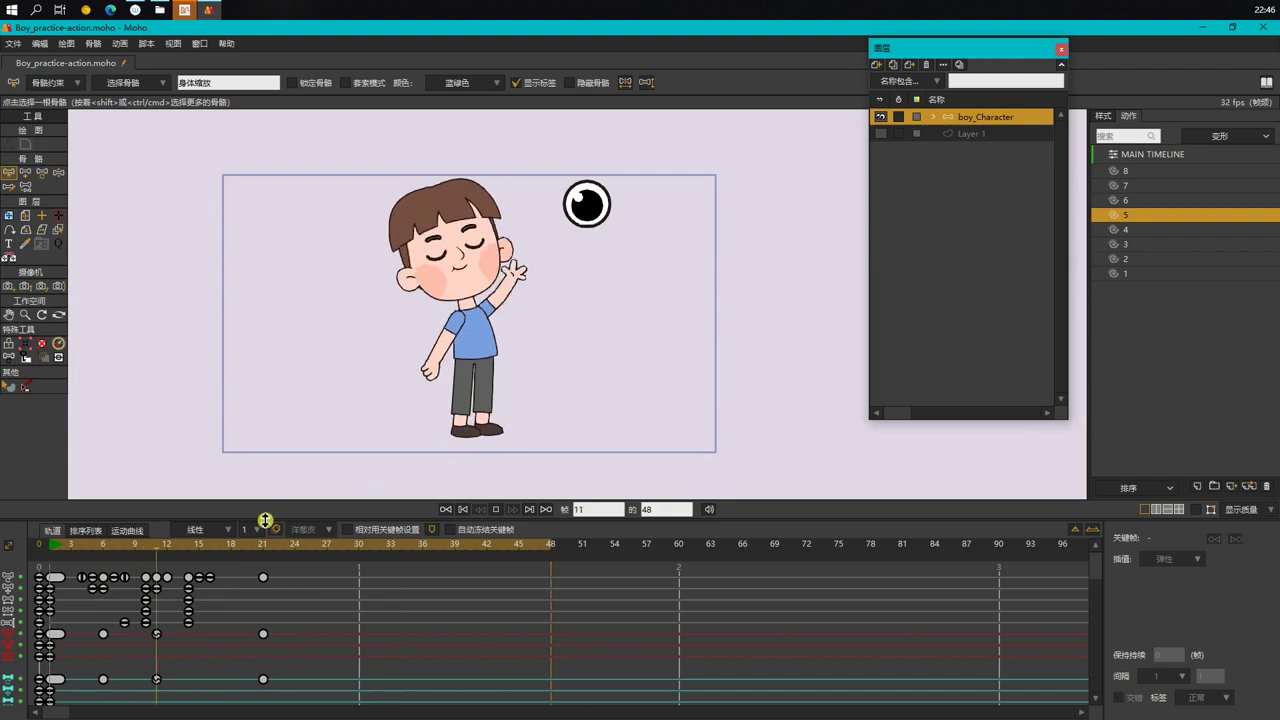
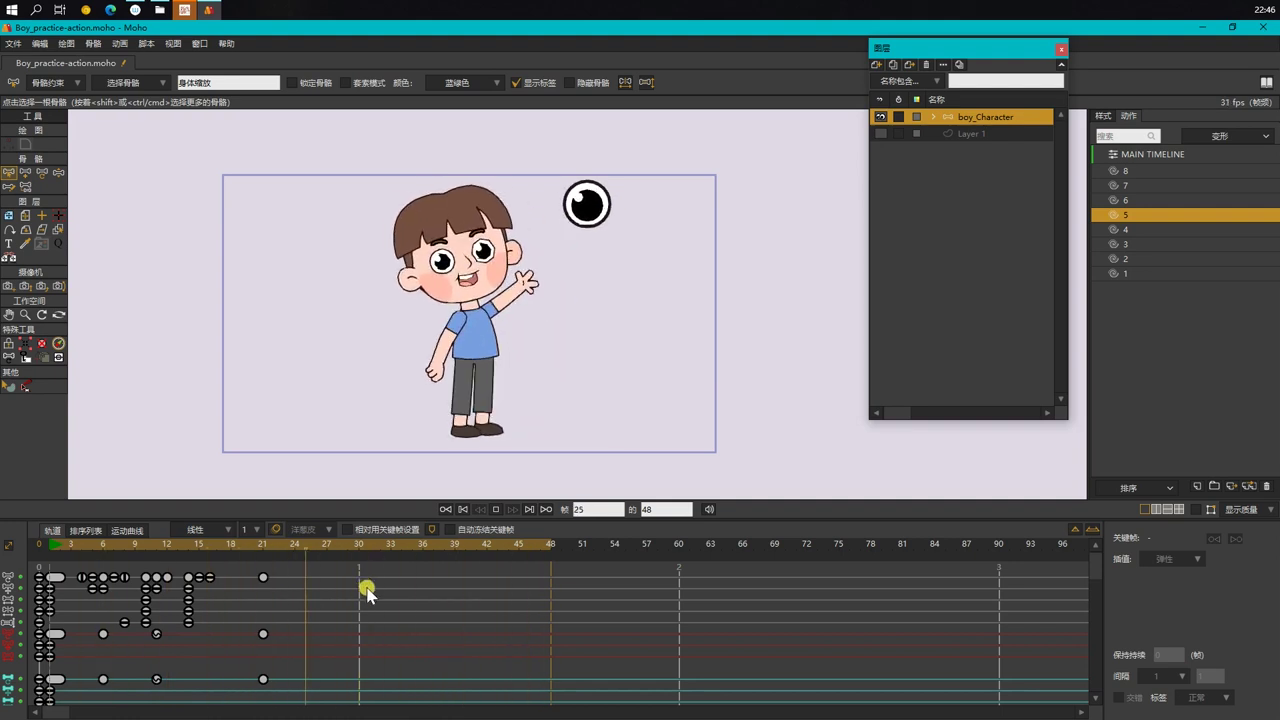
key(space)
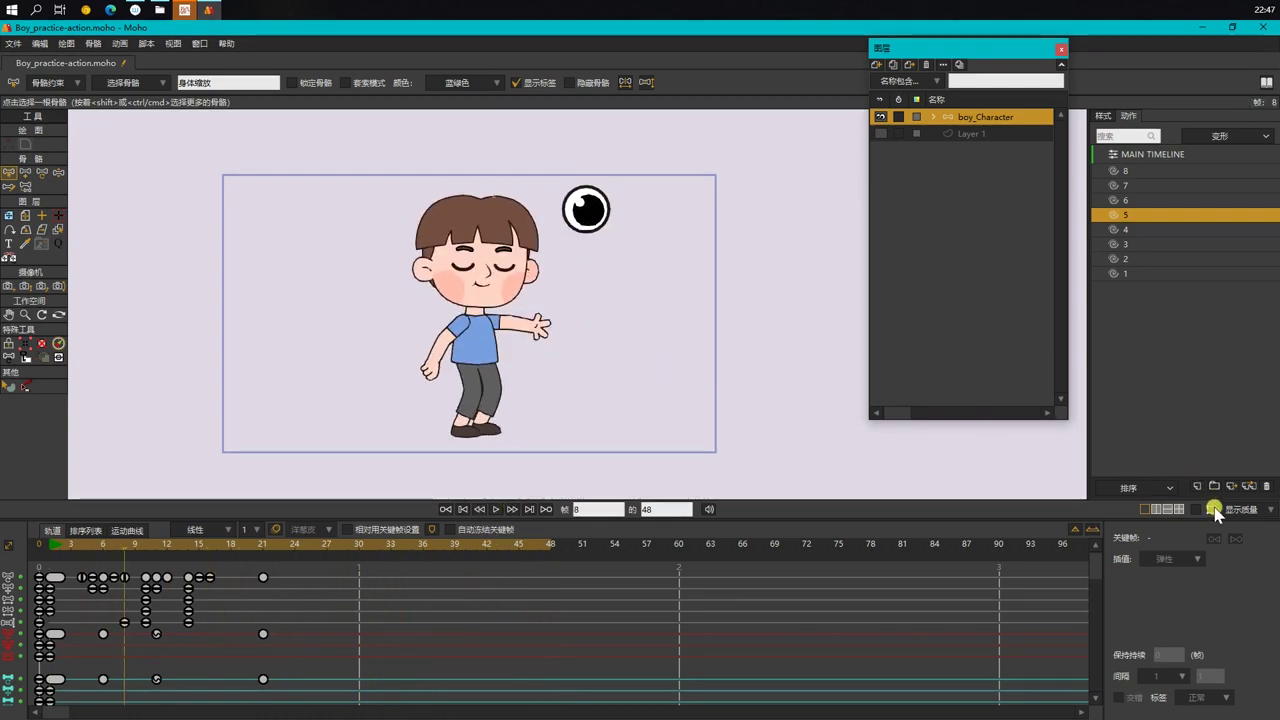
Step: Show the bones again, select a waving-arm bone and replay from frame 1 to check the arm motion
click(1199, 512)
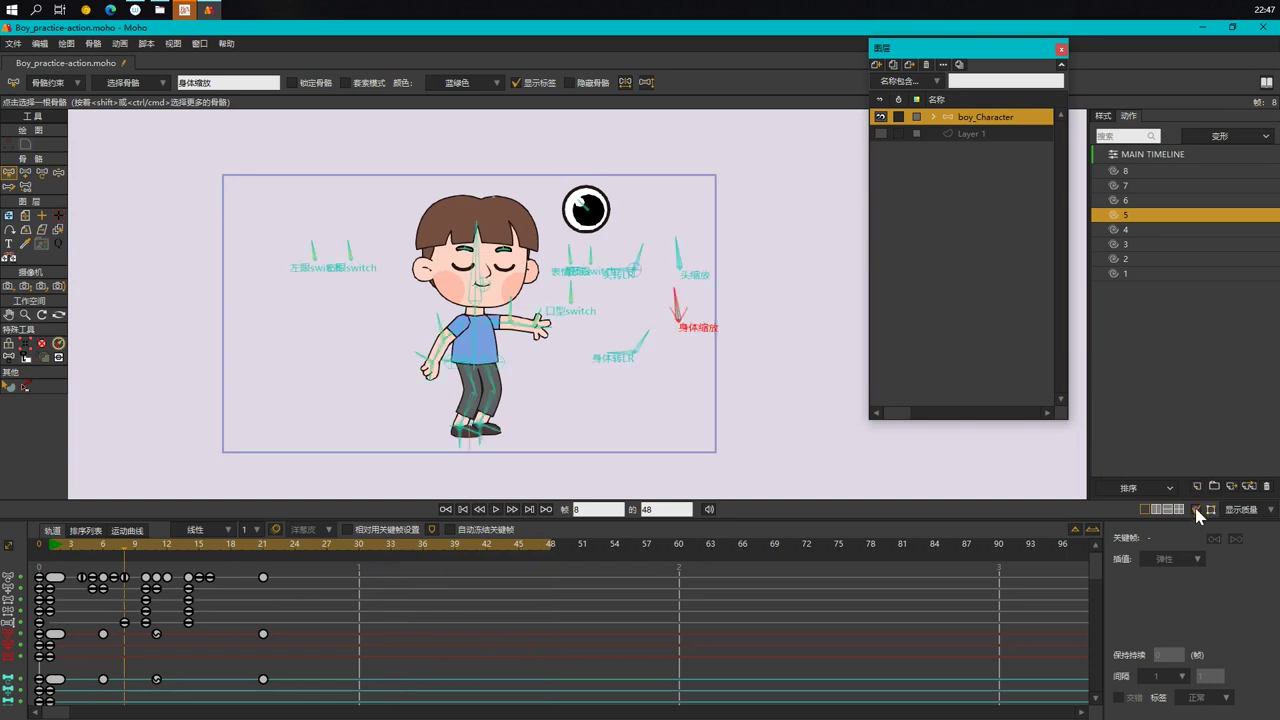
click(499, 323)
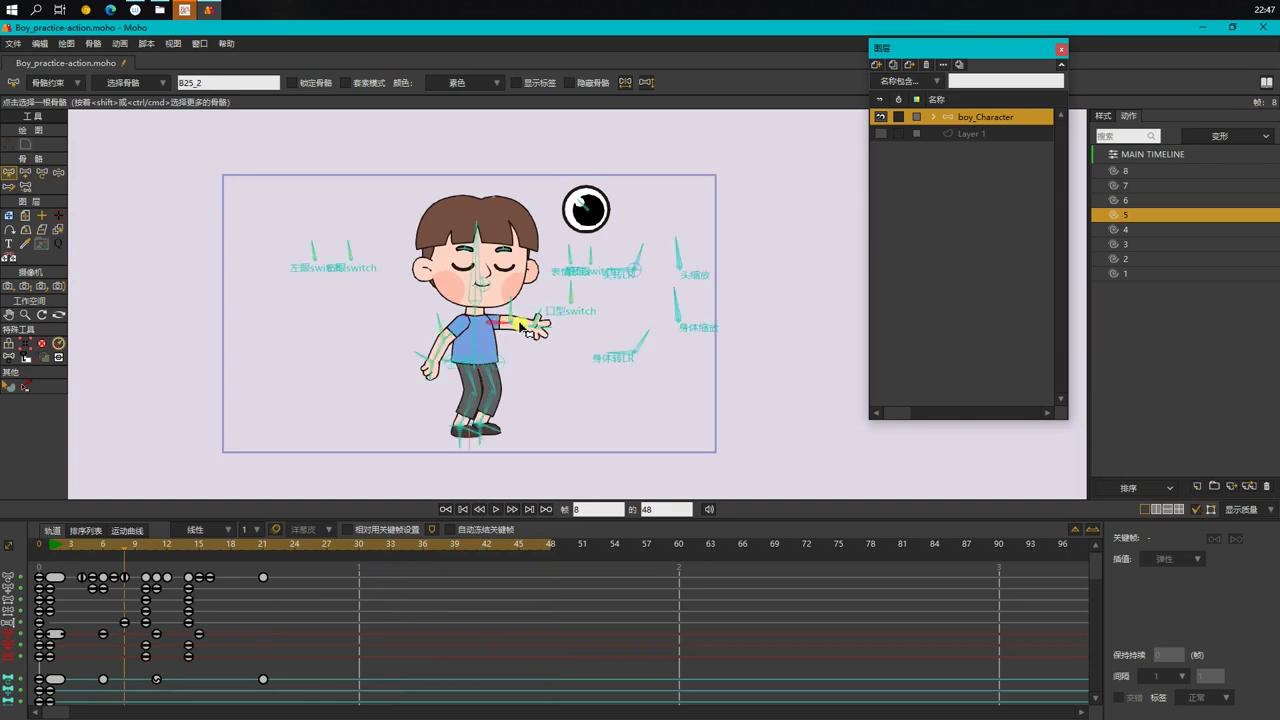
click(50, 547)
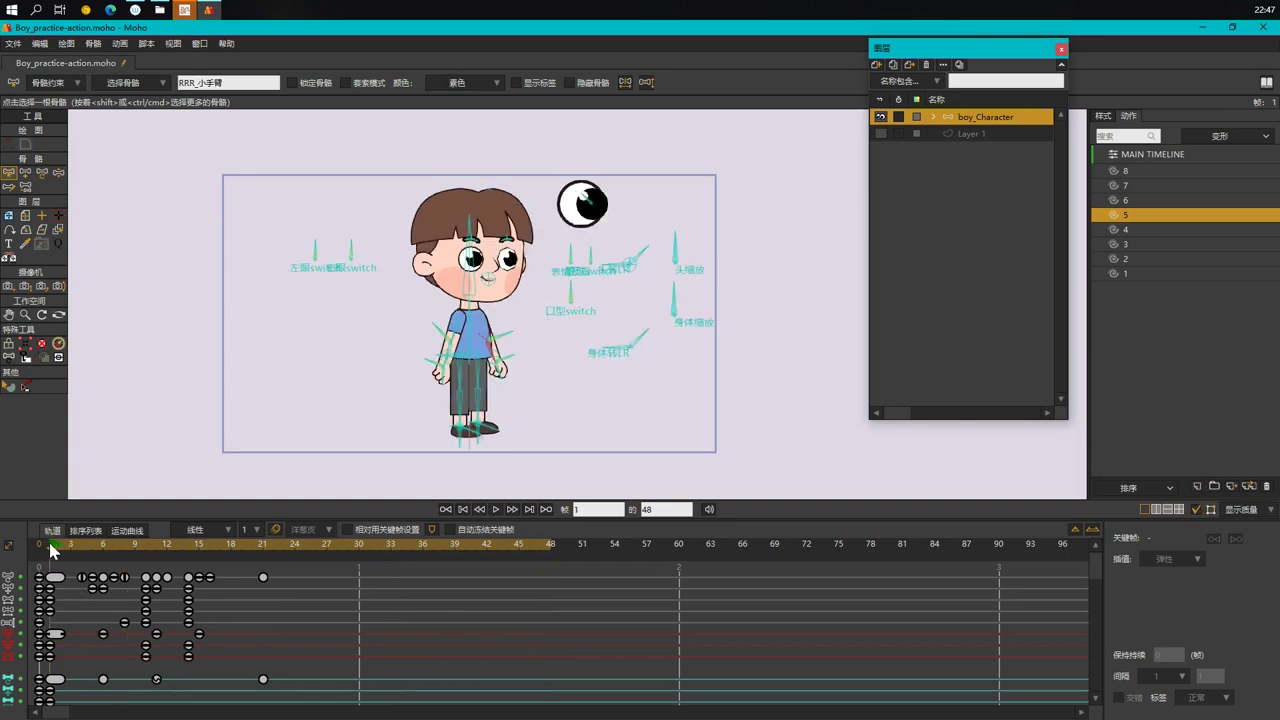
key(space)
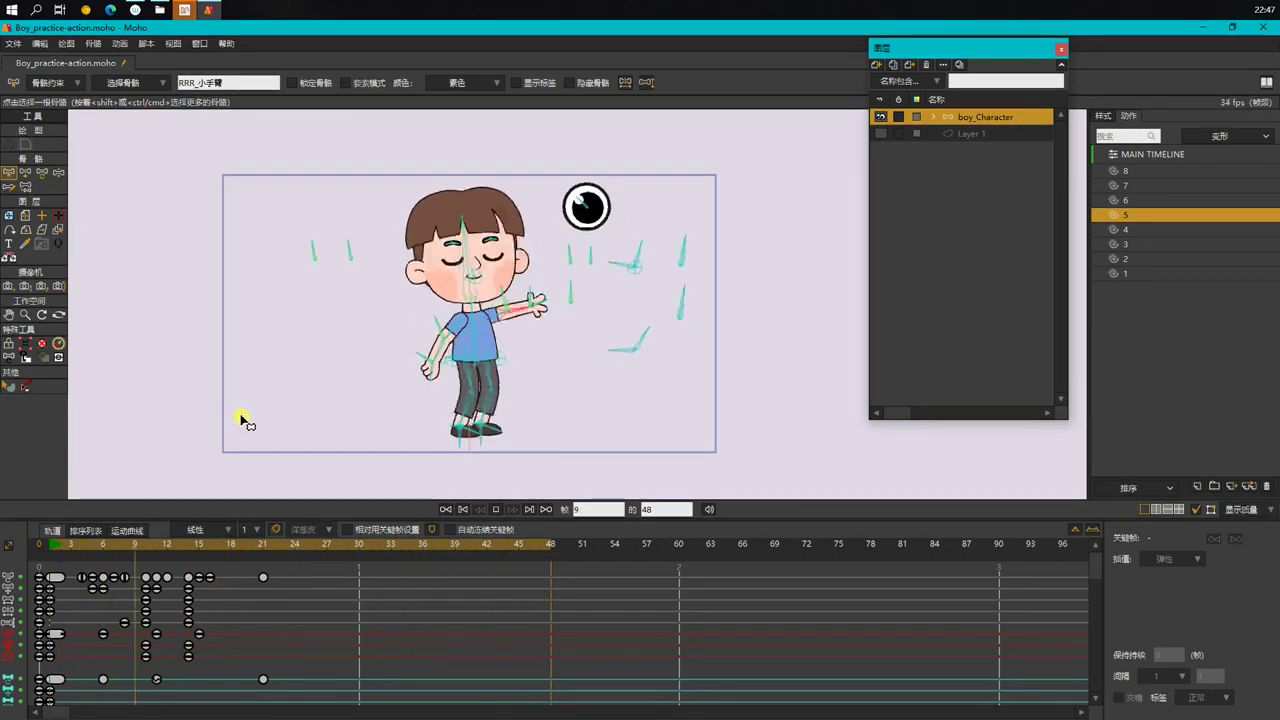
click(490, 512)
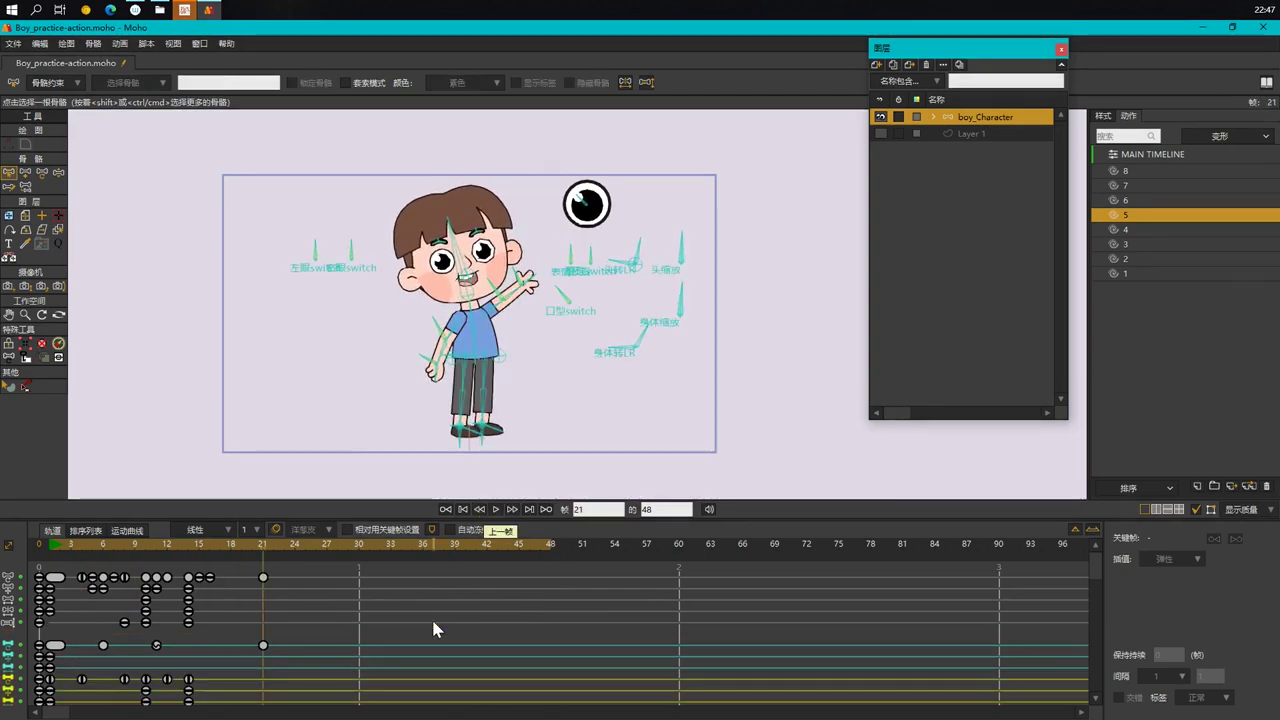
click(1195, 510)
click(1195, 510)
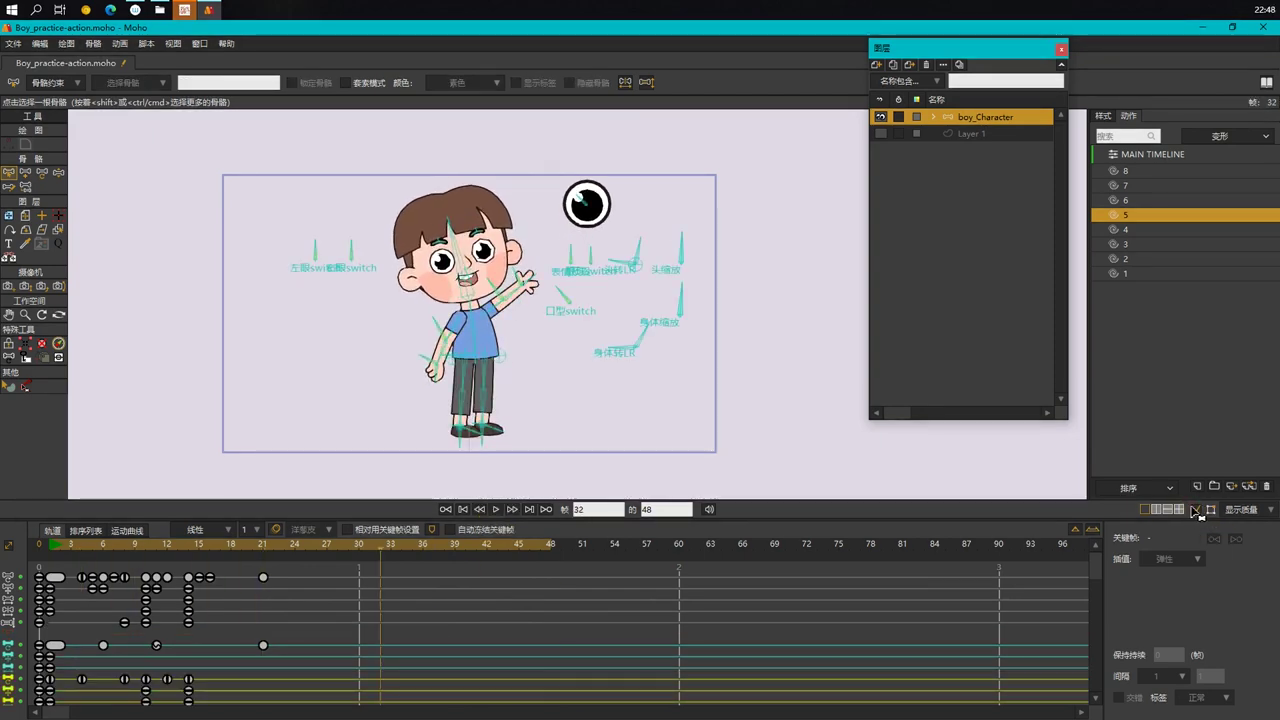
scroll(491, 349, up, 2)
scroll(510, 345, down, 2)
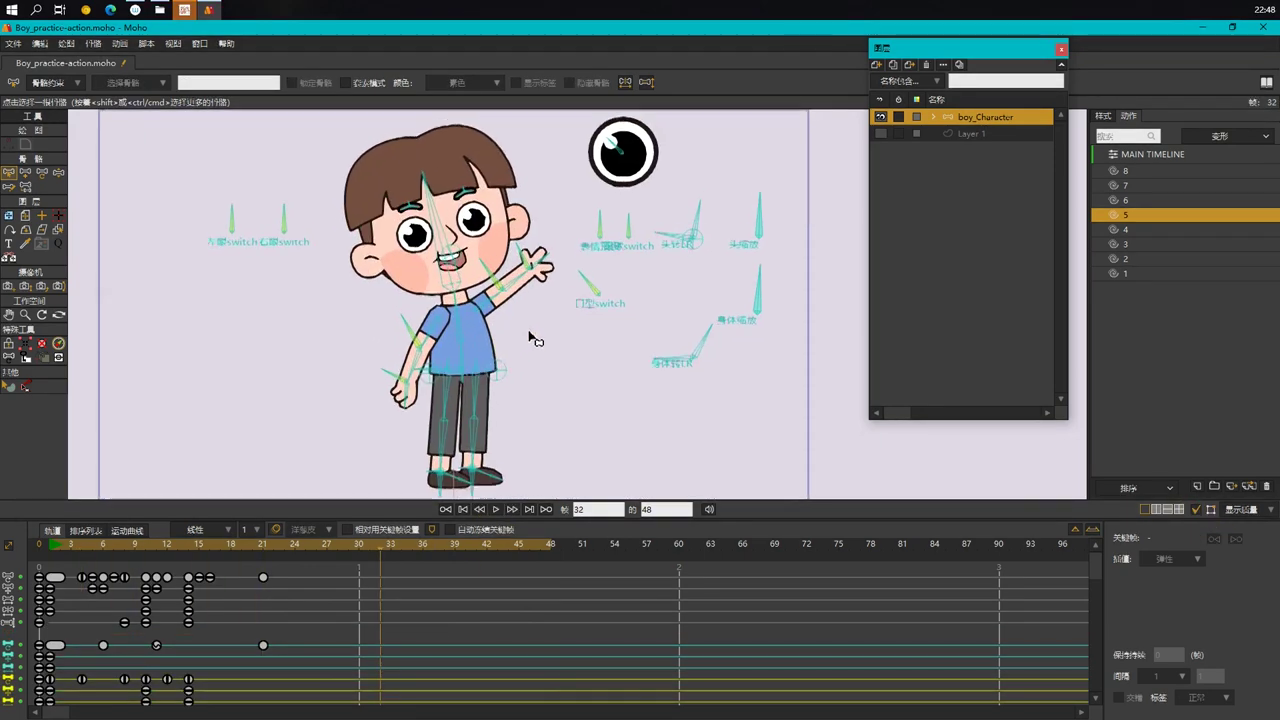
Step: Set the angle keys of upper arm bone B25 from frame 1 through frame 15 to 贝塞尔曲线 (Bezier) interpolation
click(54, 547)
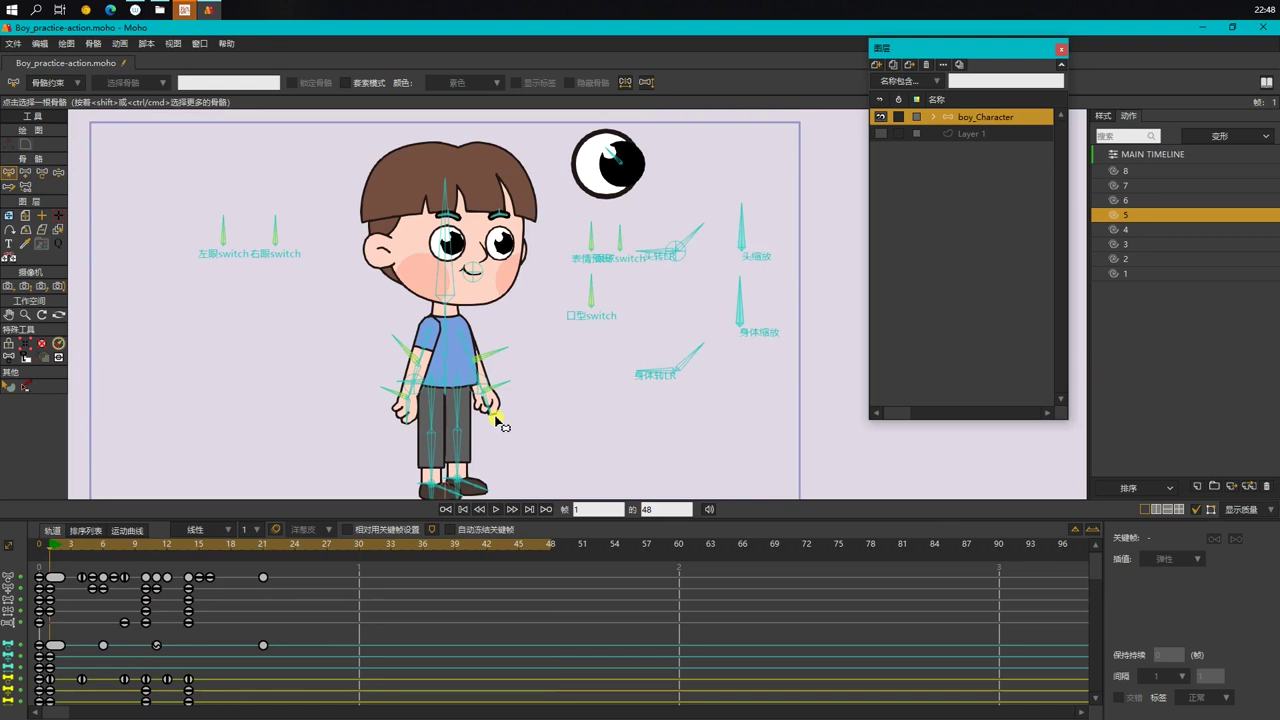
scroll(441, 381, up, 1)
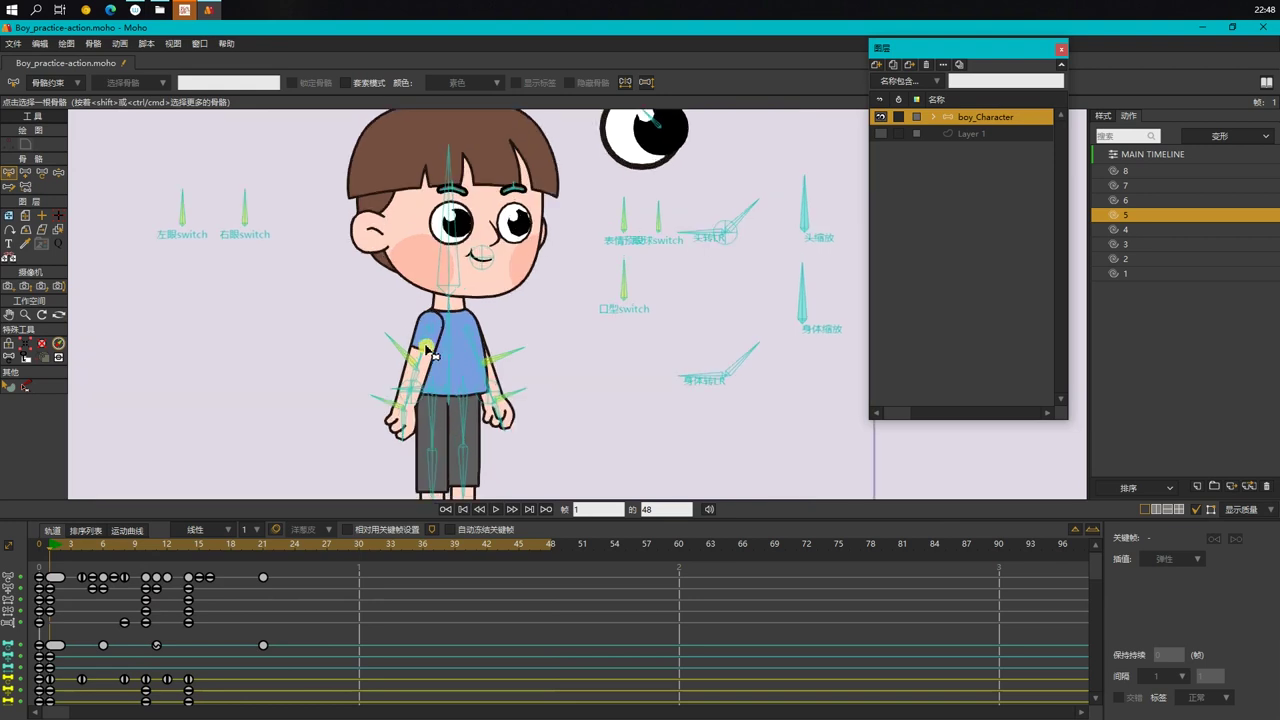
click(425, 347)
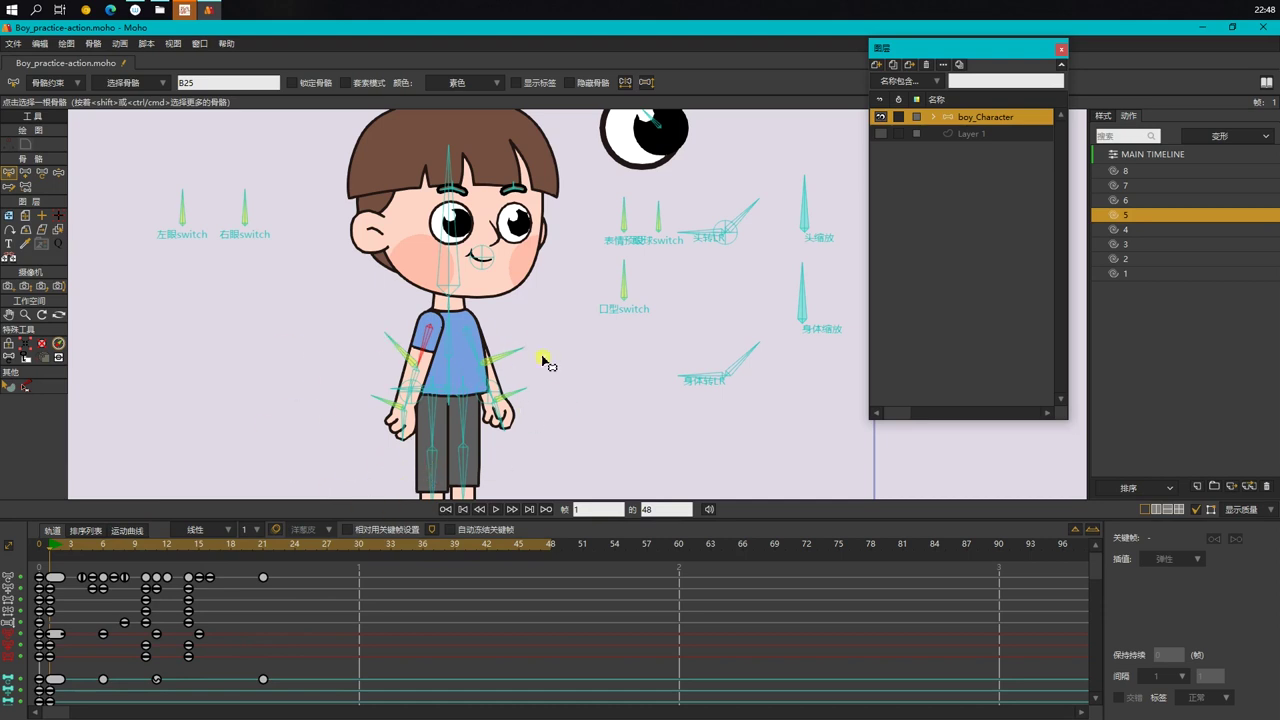
drag(612, 393, 592, 370)
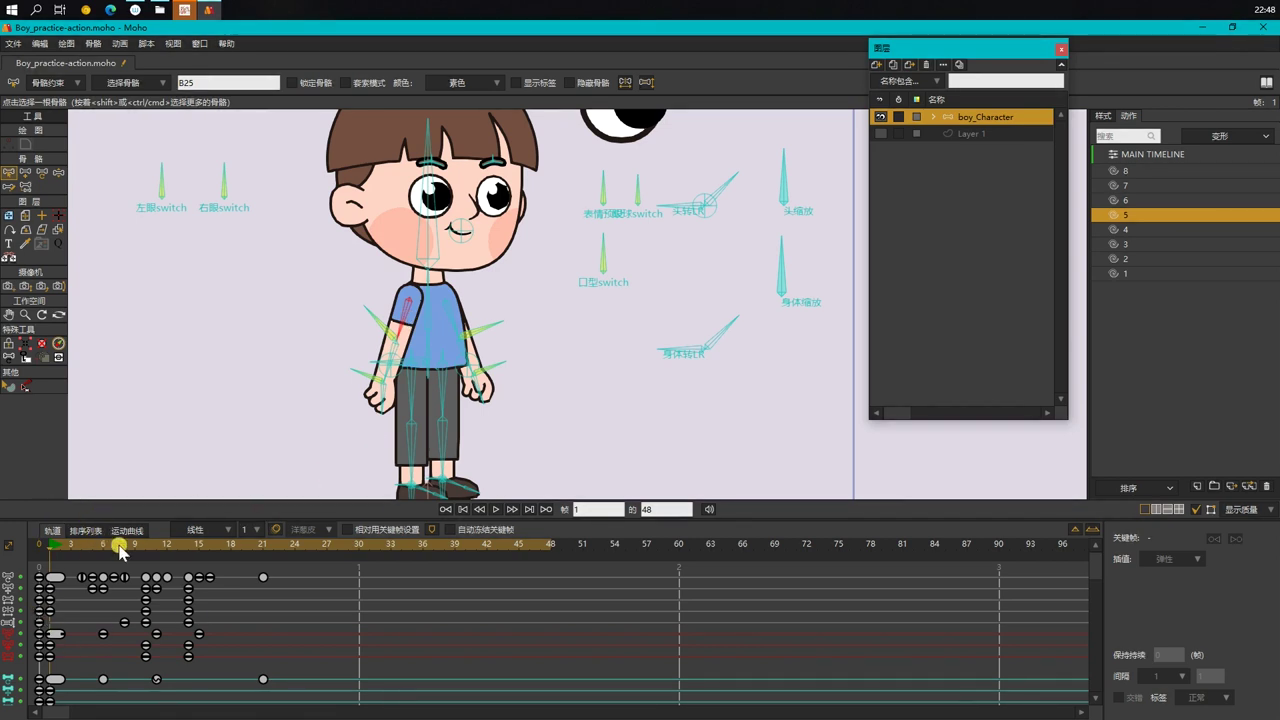
drag(229, 634, 62, 640)
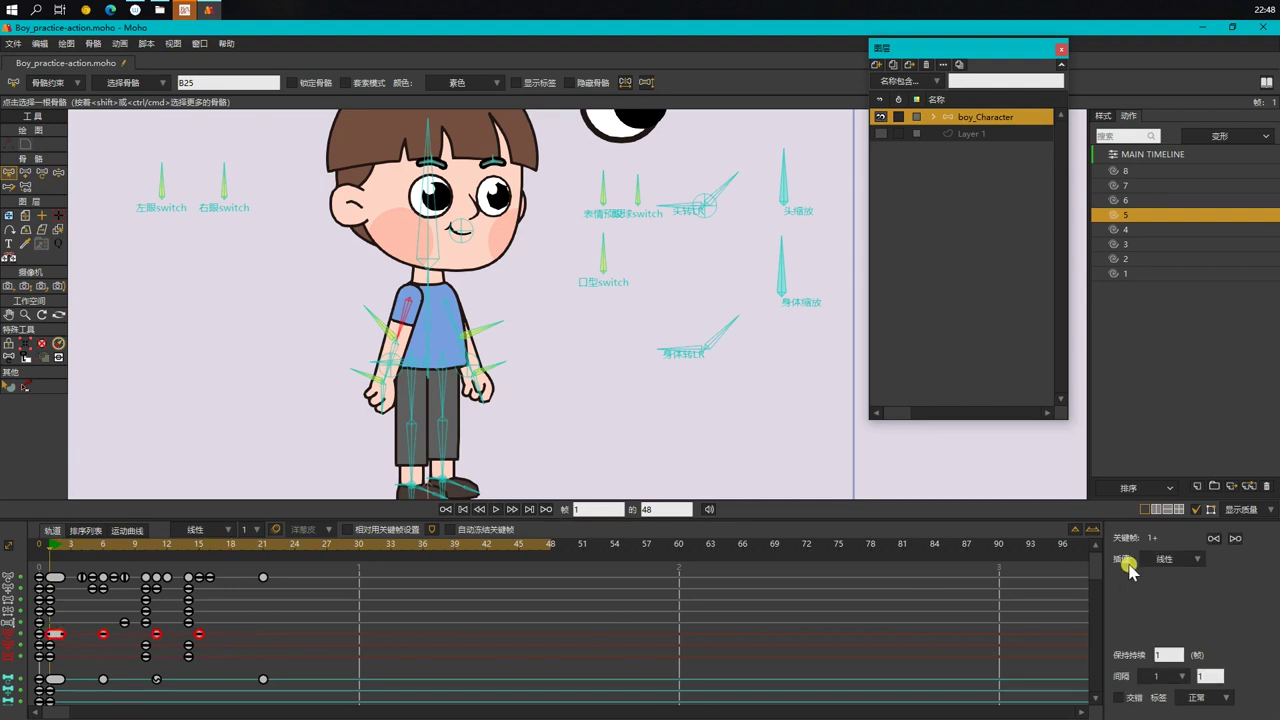
click(1161, 560)
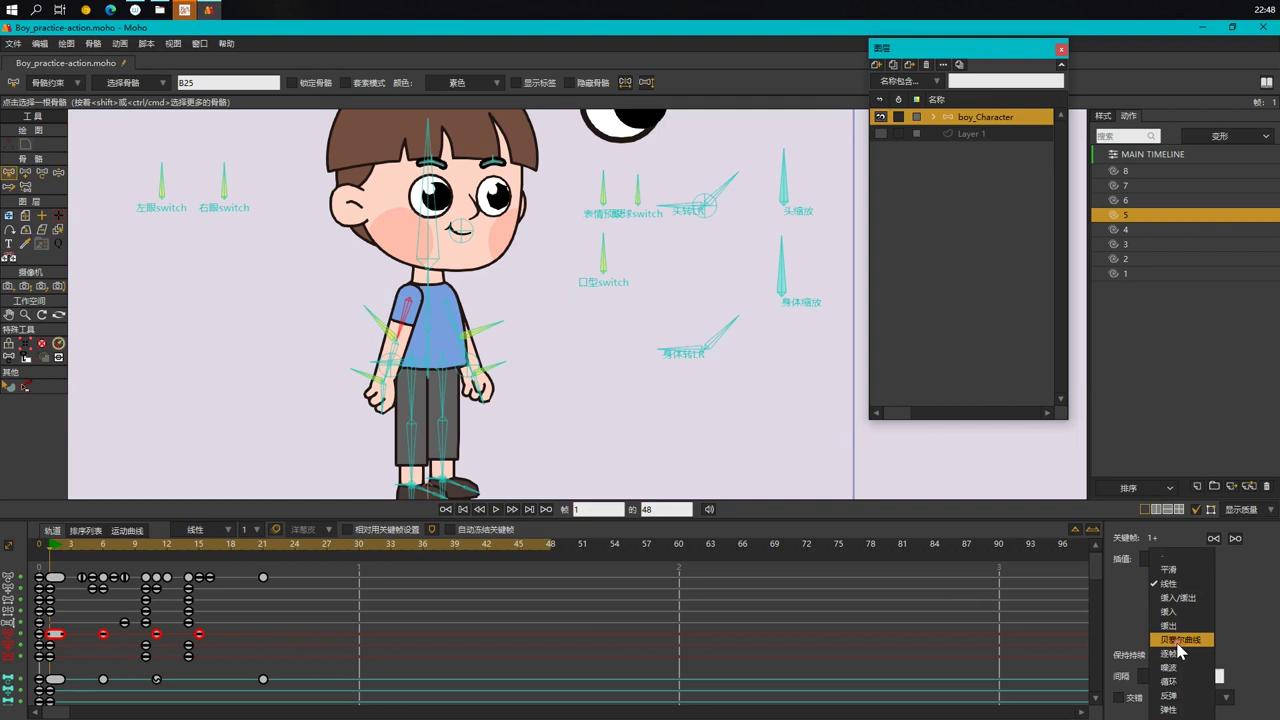
click(1172, 612)
Step: Show B25's angle curve and lengthen the frame 1 key's outgoing Bezier handle to about frame 4, steepening the curve into frame 6
click(127, 530)
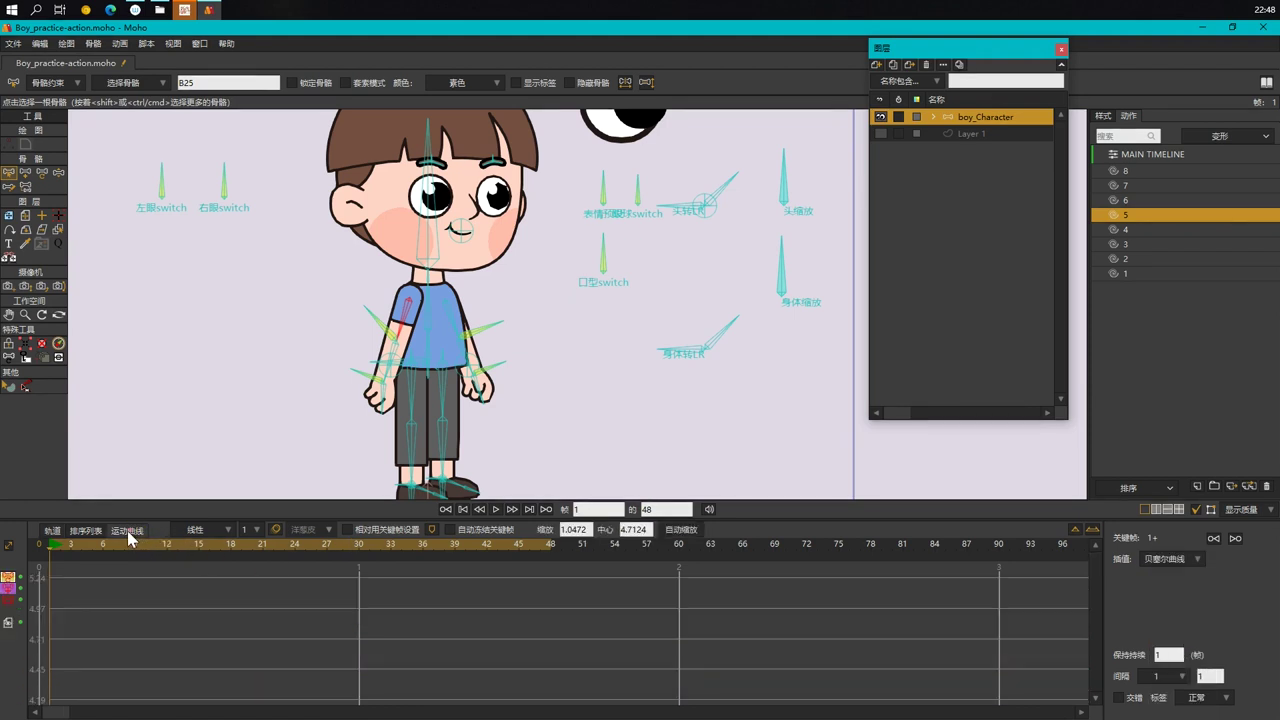
click(8, 580)
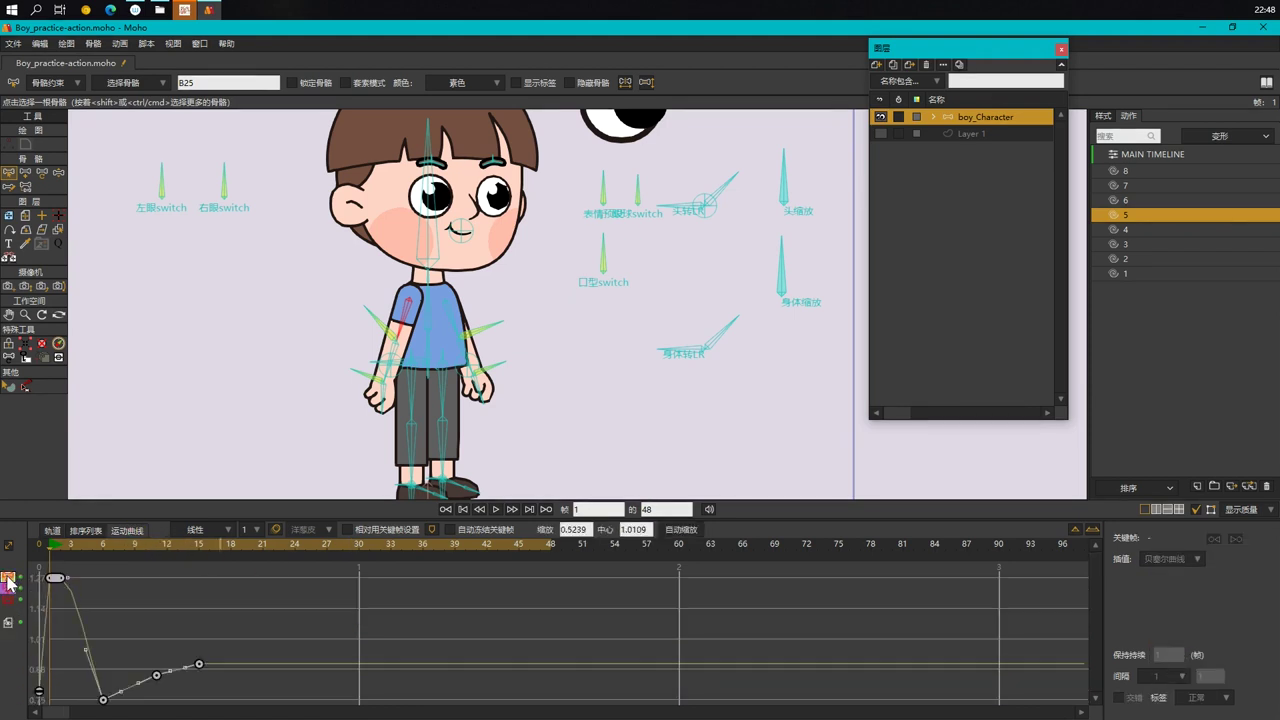
click(69, 546)
drag(73, 548, 83, 549)
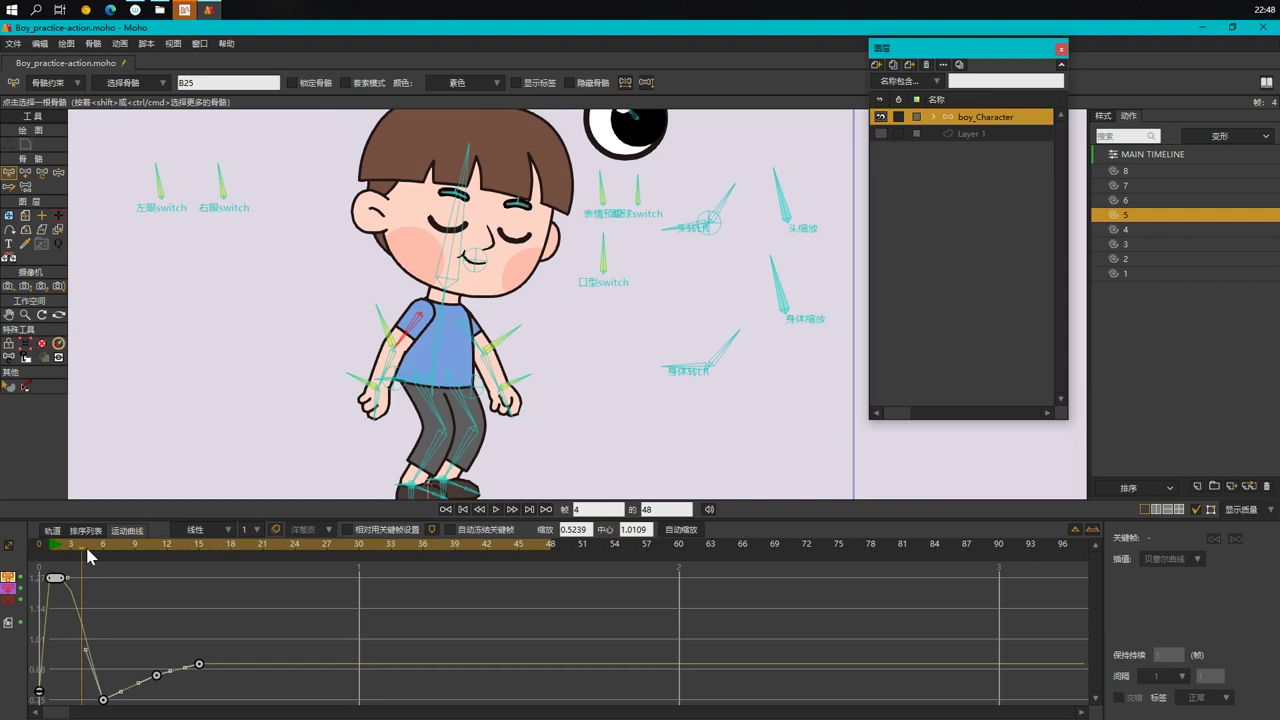
drag(68, 577, 84, 577)
drag(85, 652, 96, 657)
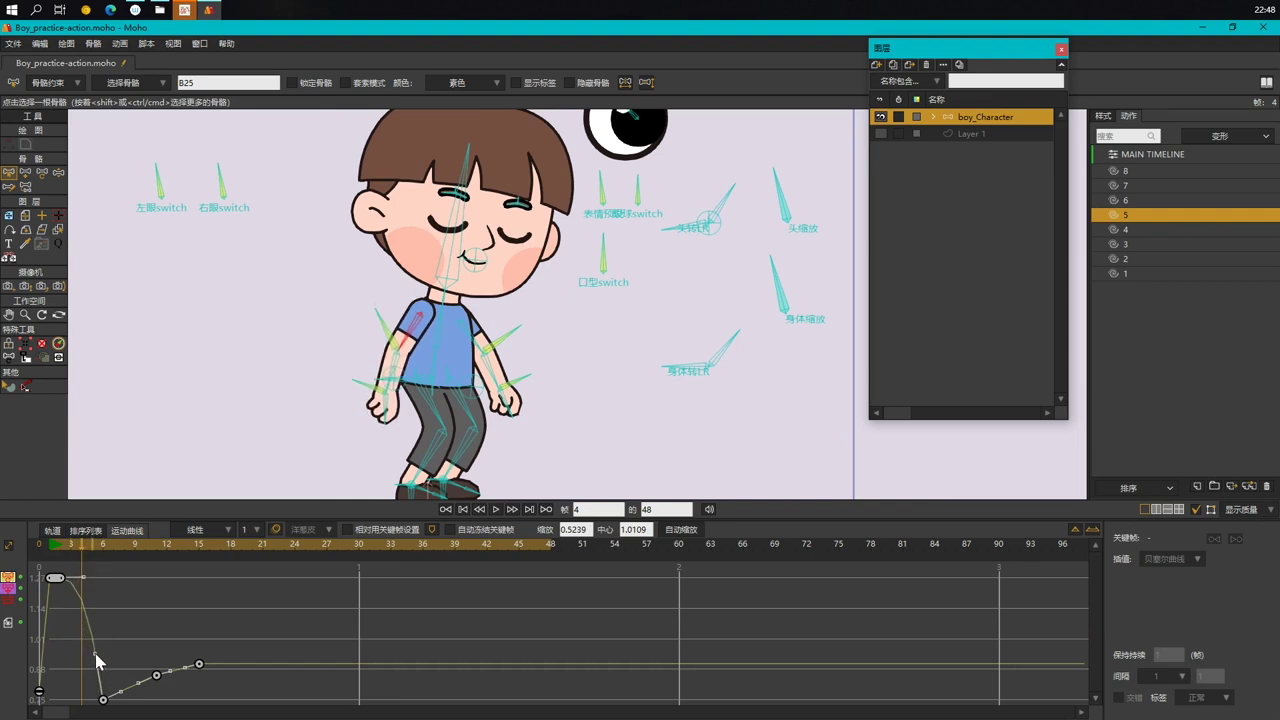
Step: Flatten B25's frame 6 key handles, incoming at about frame 4 and outgoing at about frame 8, and check the poses at frames 11 and 15
drag(51, 545, 92, 549)
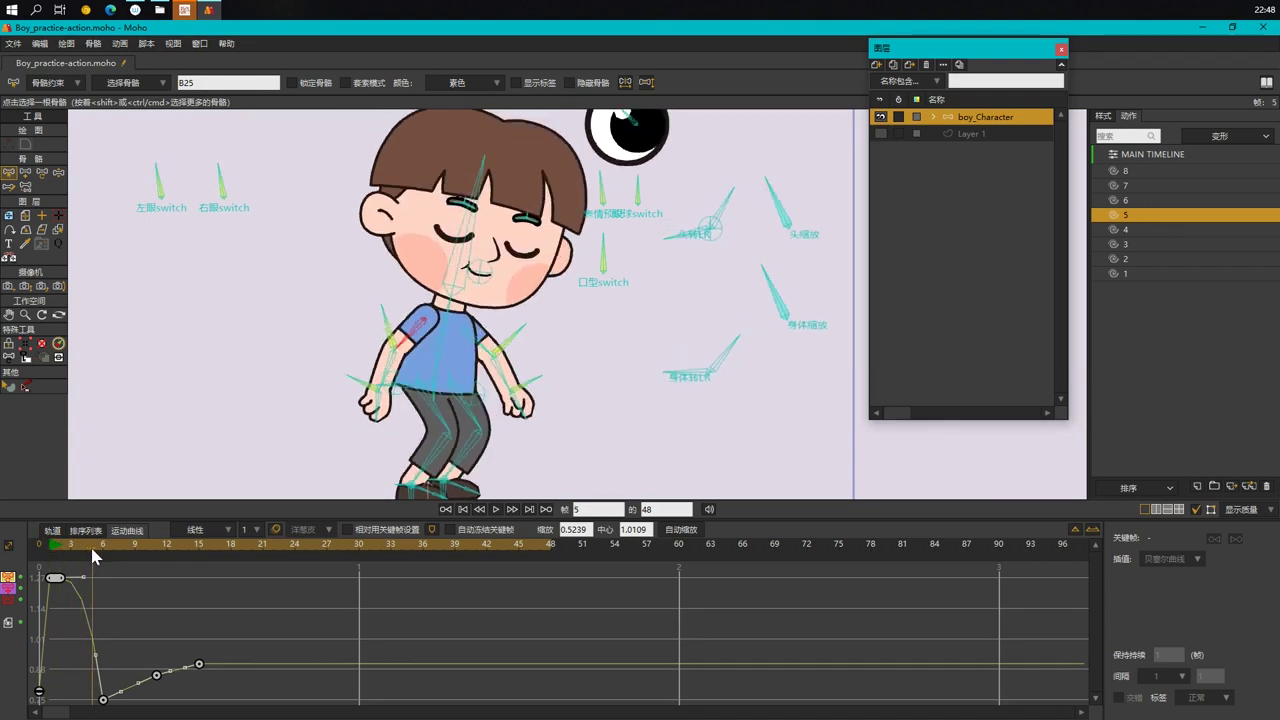
drag(97, 658, 83, 707)
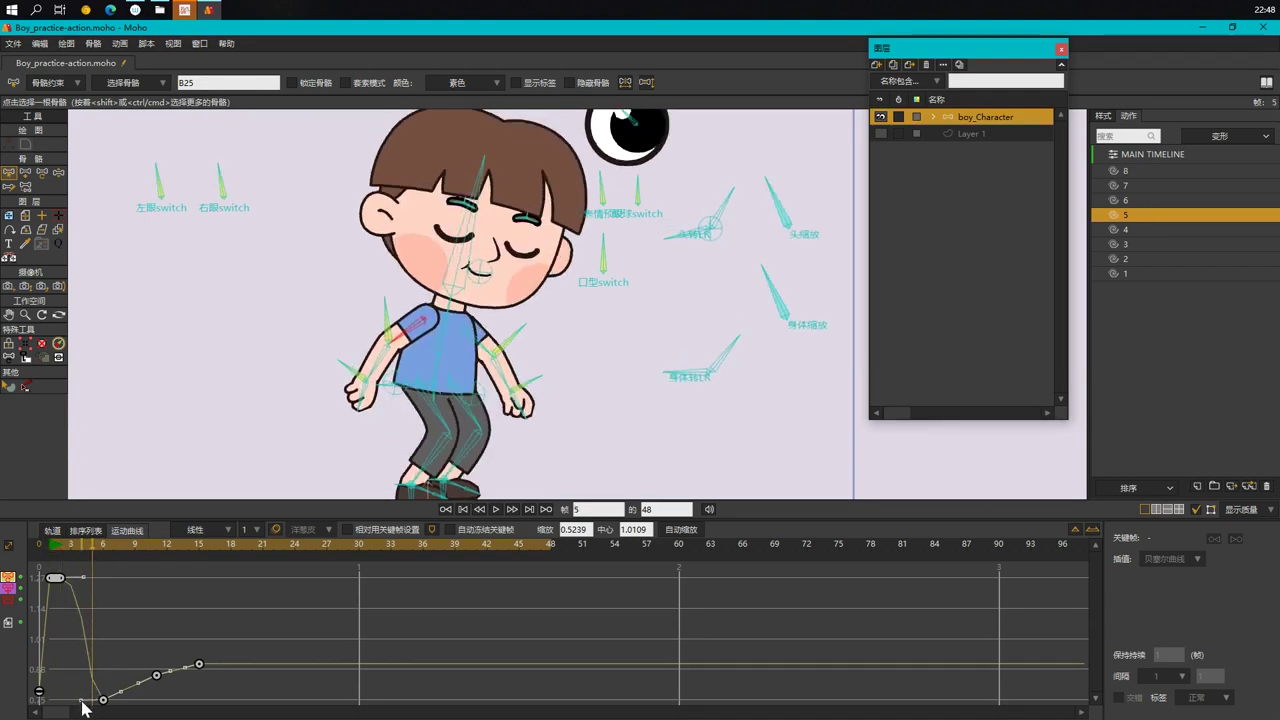
drag(83, 558, 123, 557)
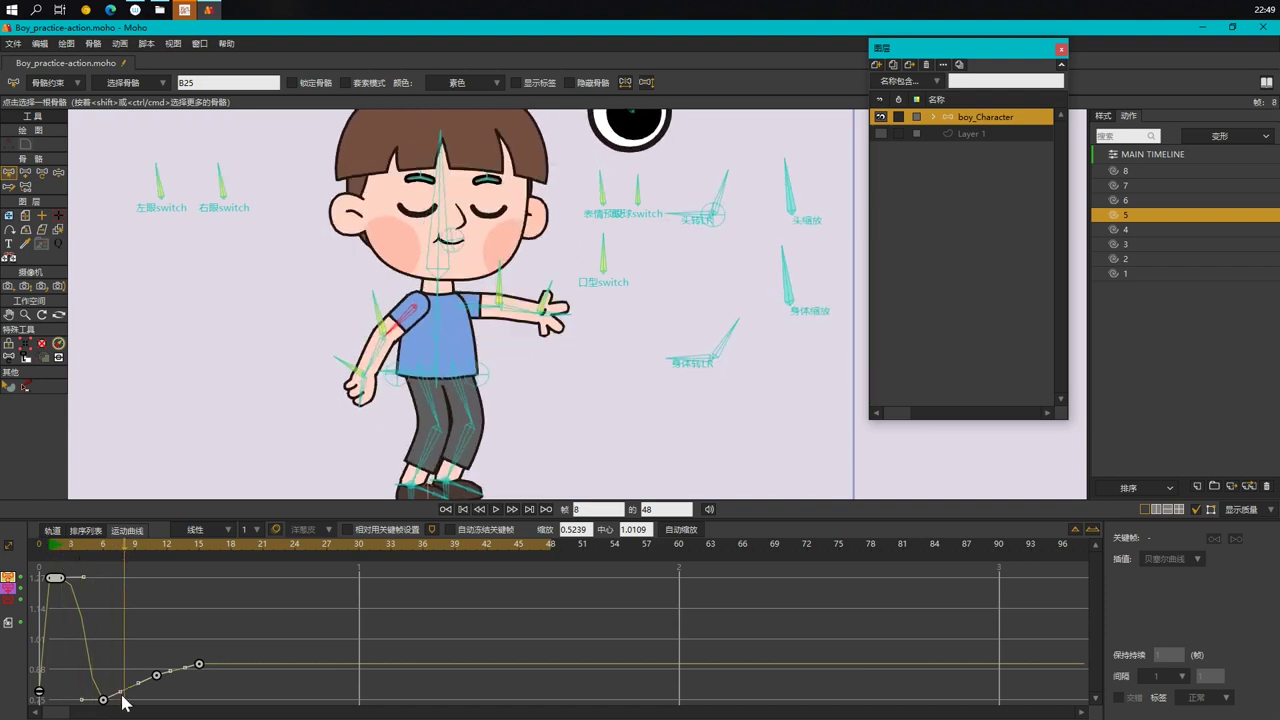
drag(121, 691, 125, 700)
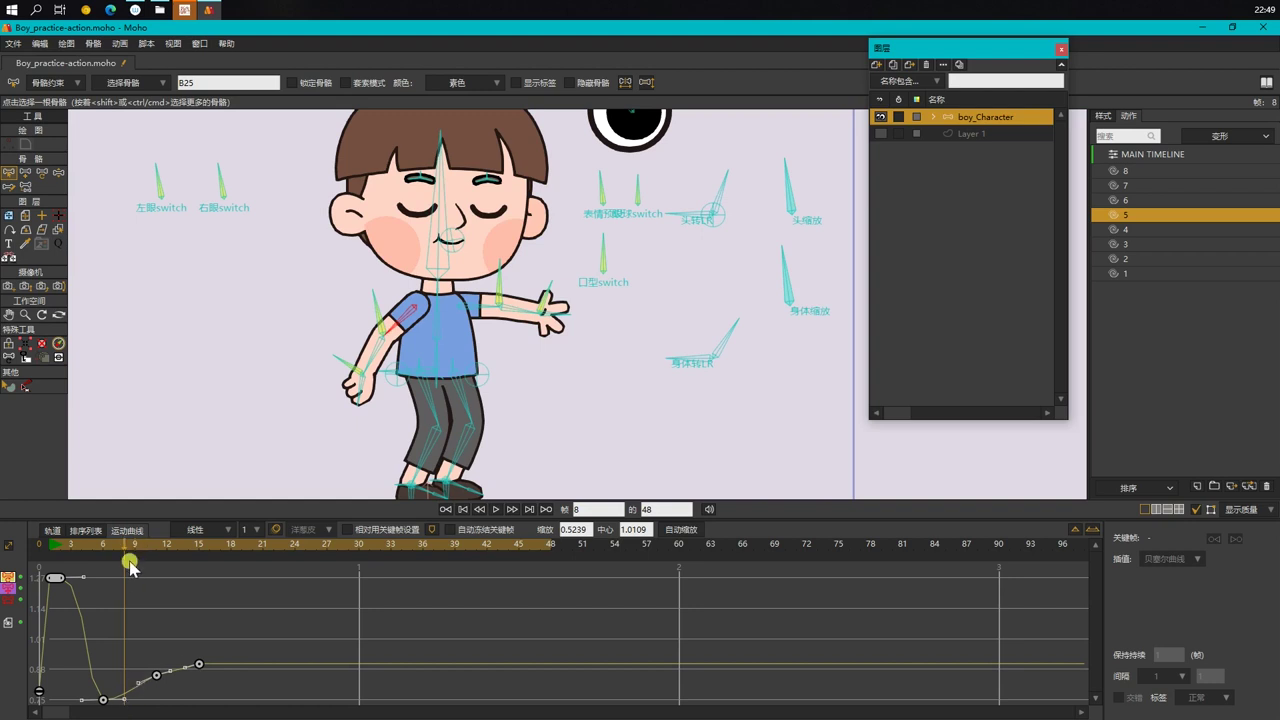
drag(127, 553, 158, 549)
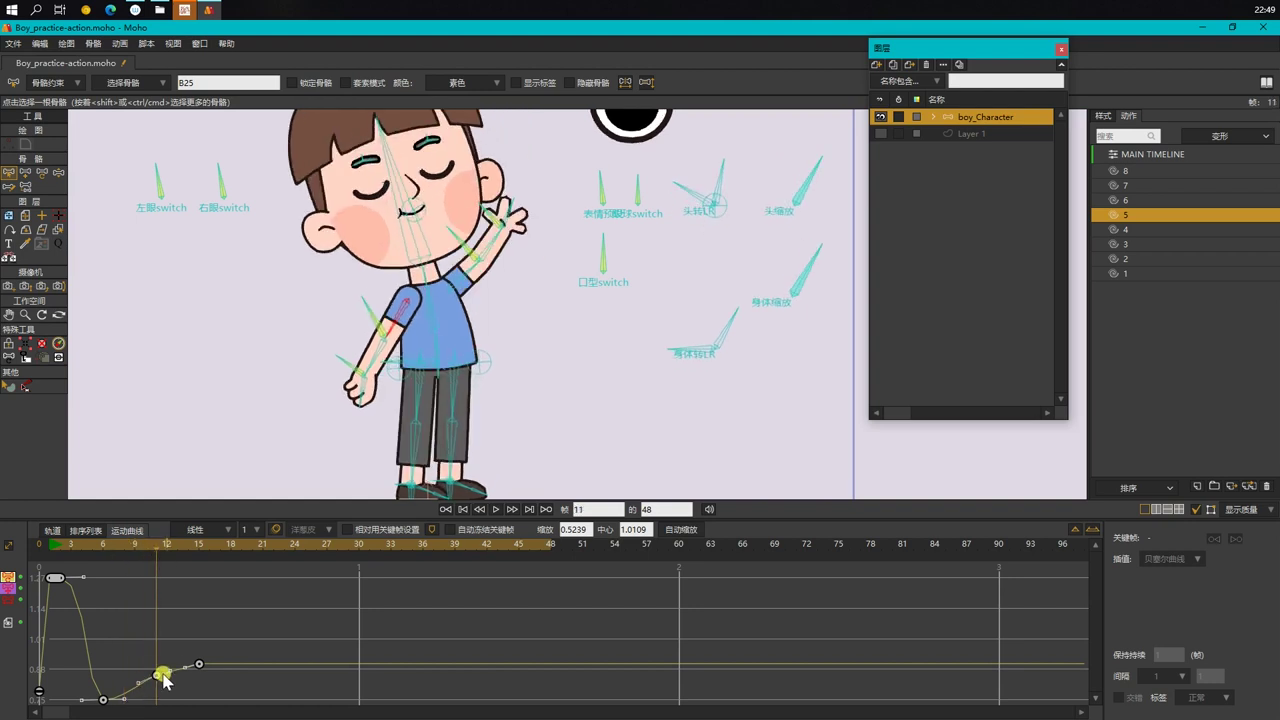
drag(160, 548, 198, 552)
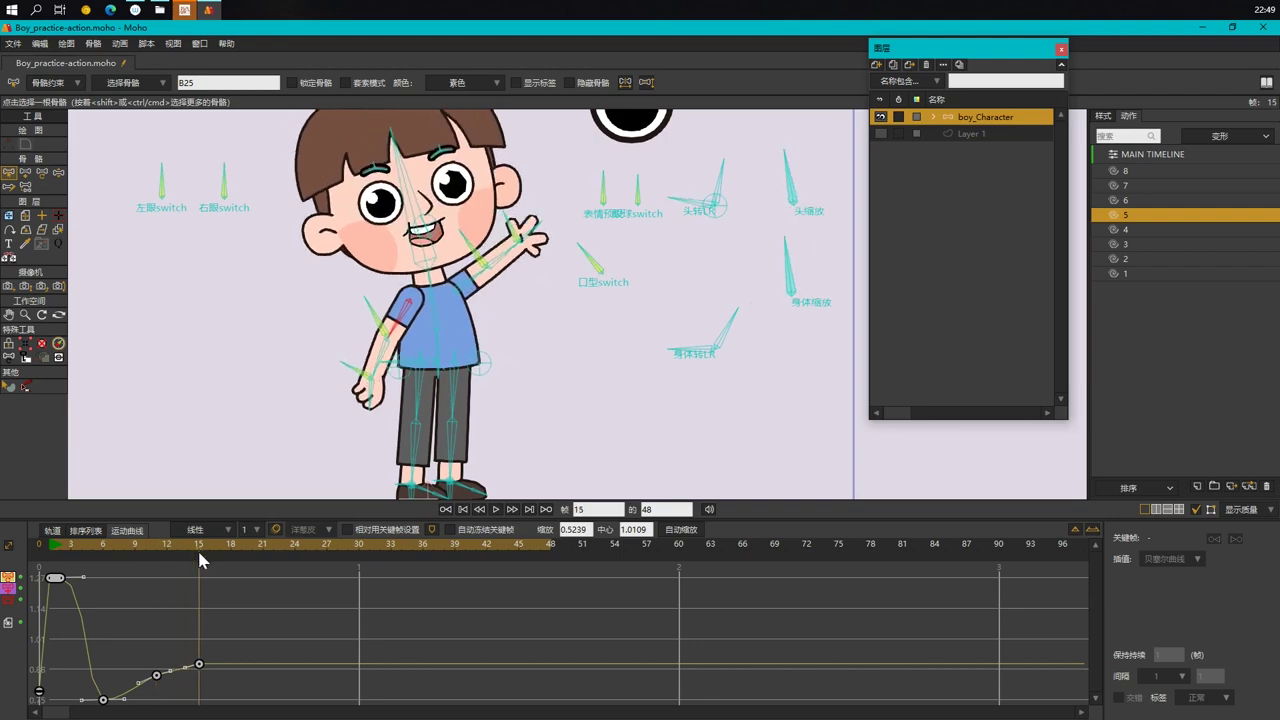
Step: Play back the animation to review the arm motion with the current Bezier curve
key(space)
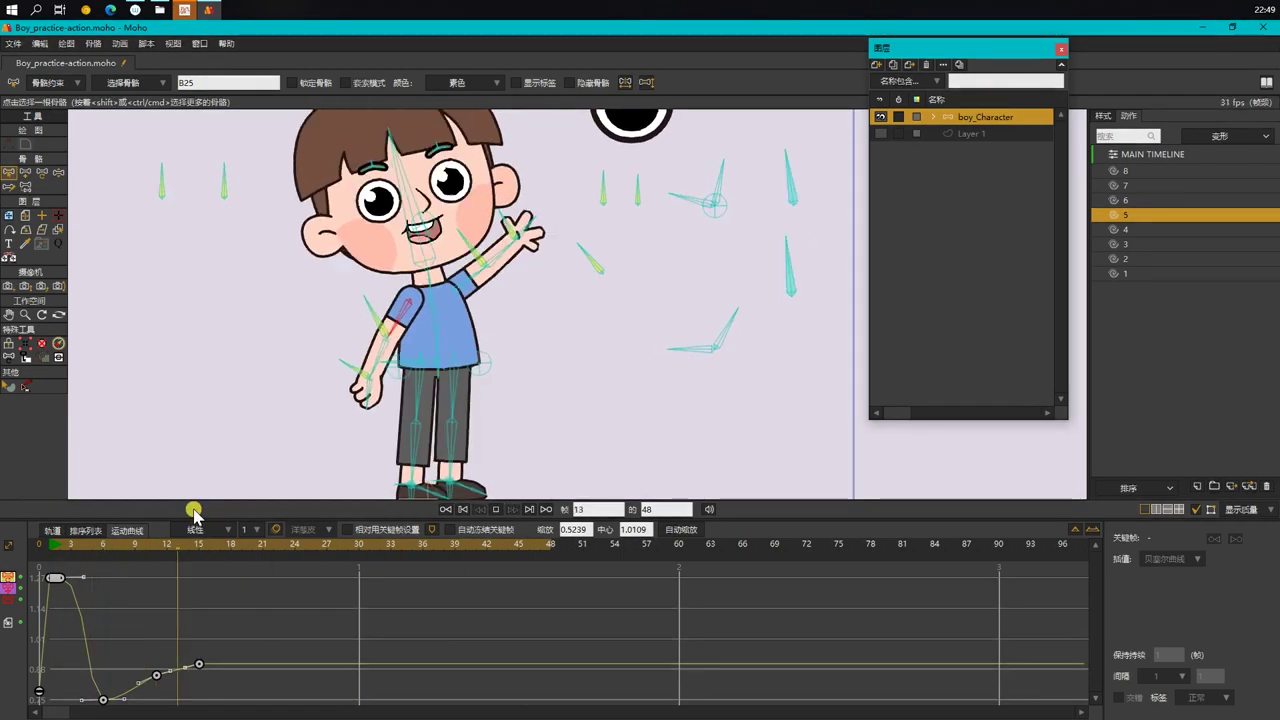
scroll(277, 451, down, 2)
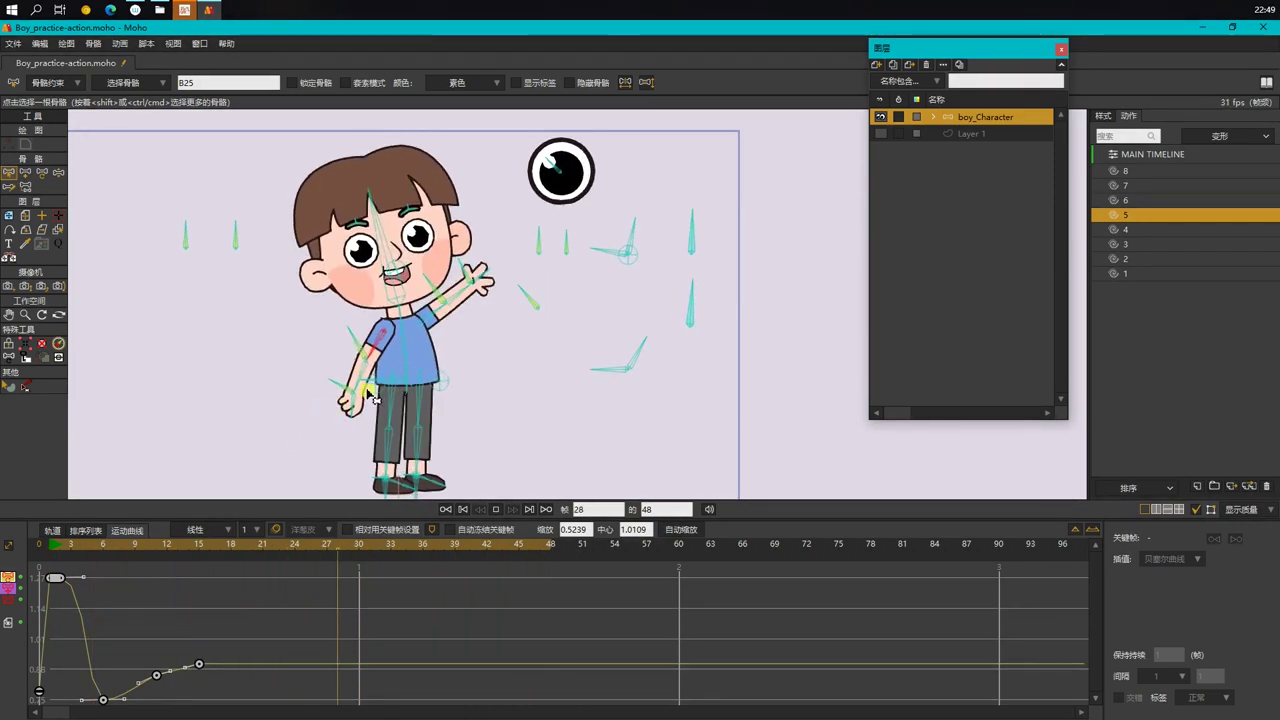
key(space)
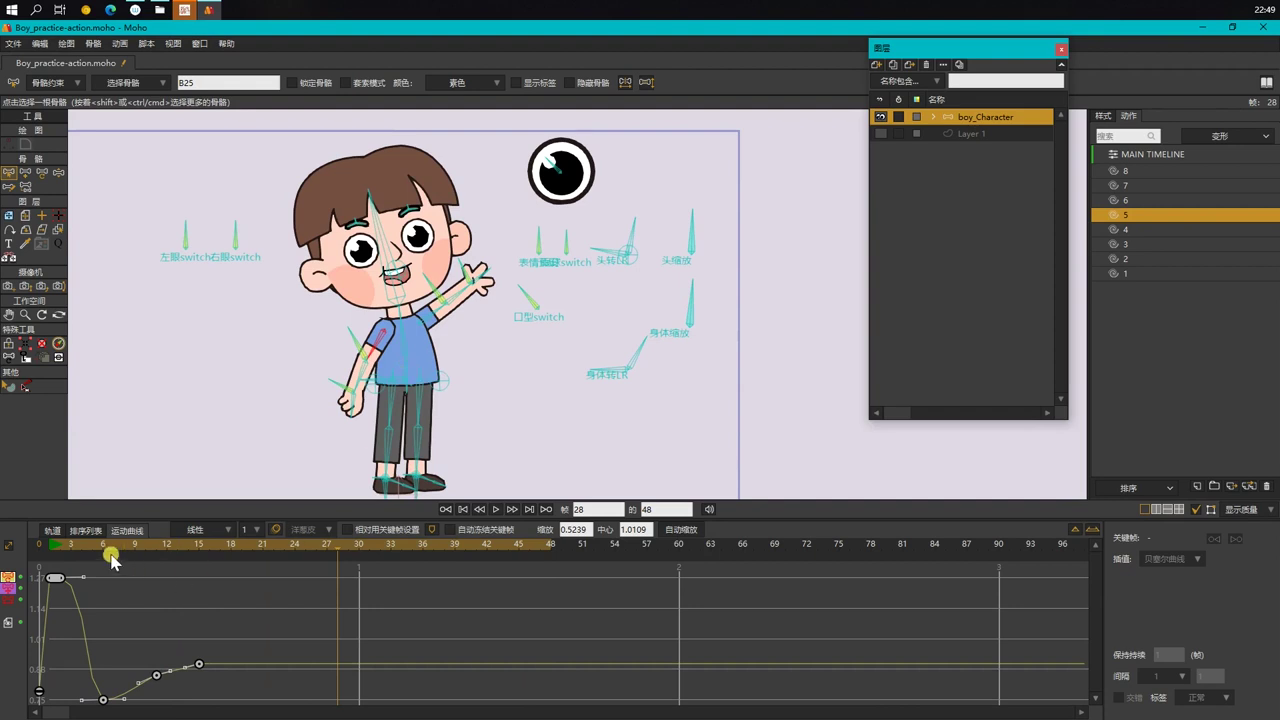
Step: Shorten B25's frame 1 outgoing Bezier handle to about frame 3 and replay the animation
click(50, 547)
drag(86, 578, 70, 589)
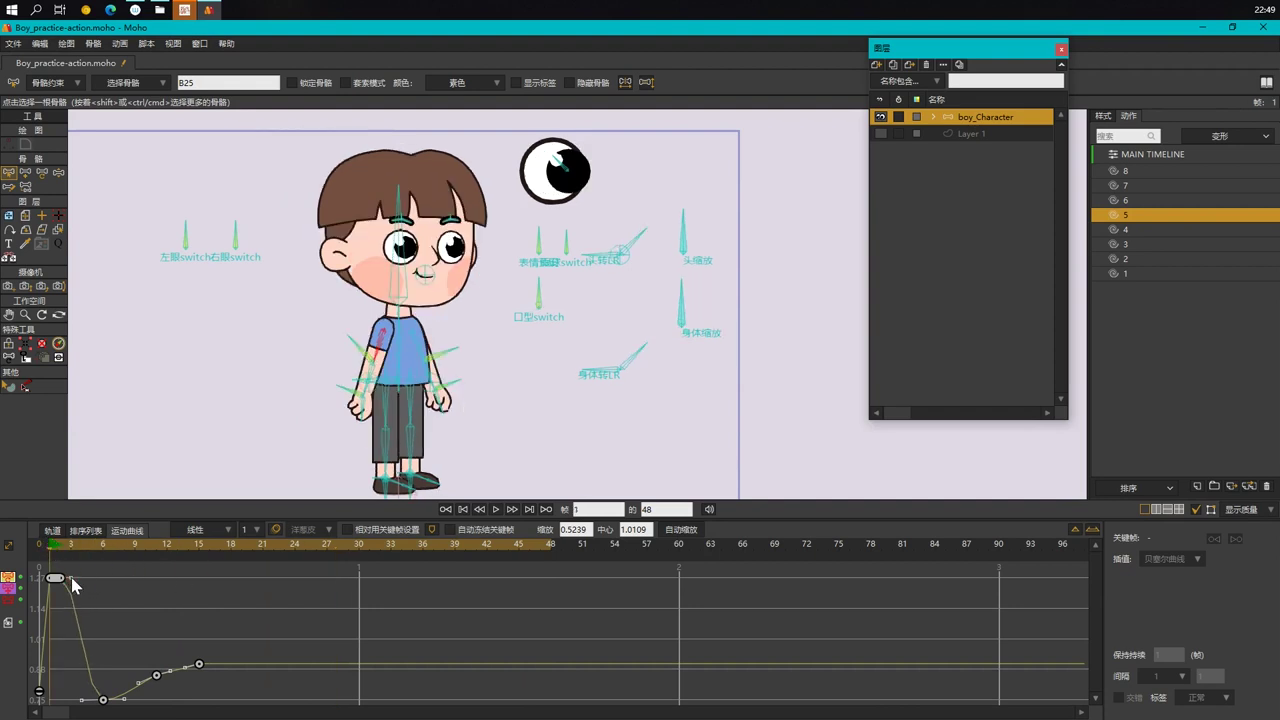
key(space)
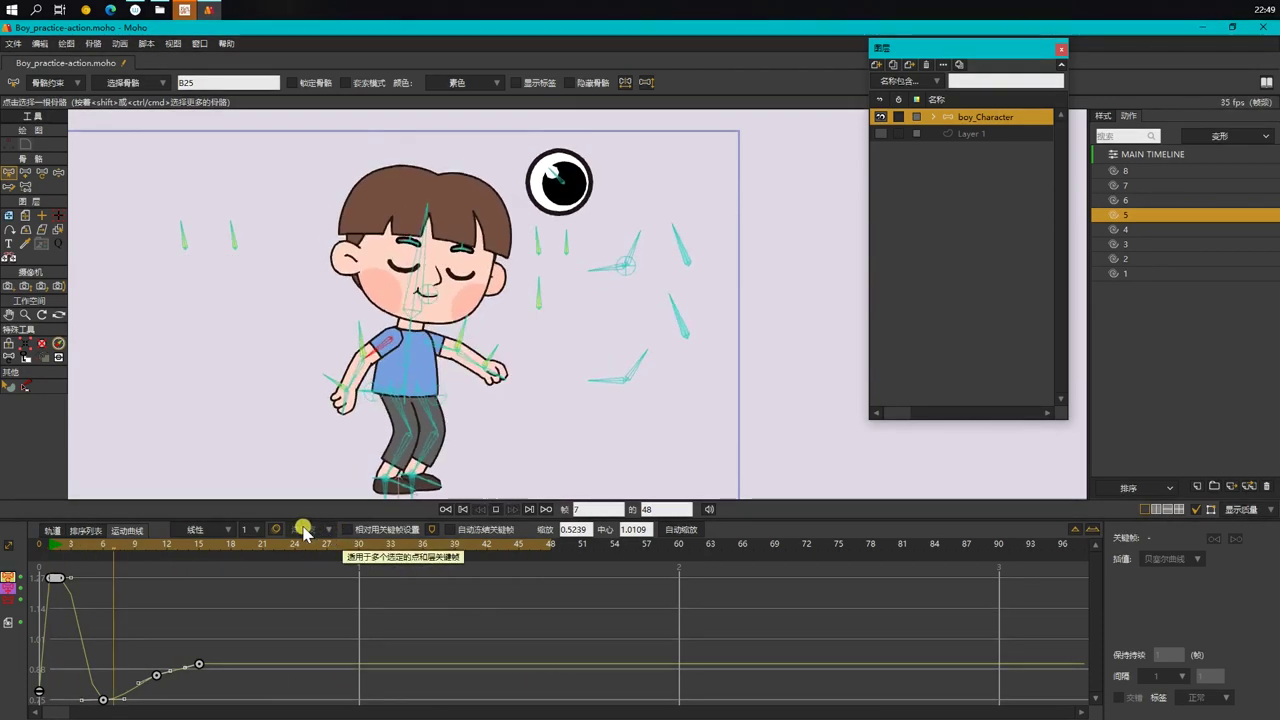
key(space)
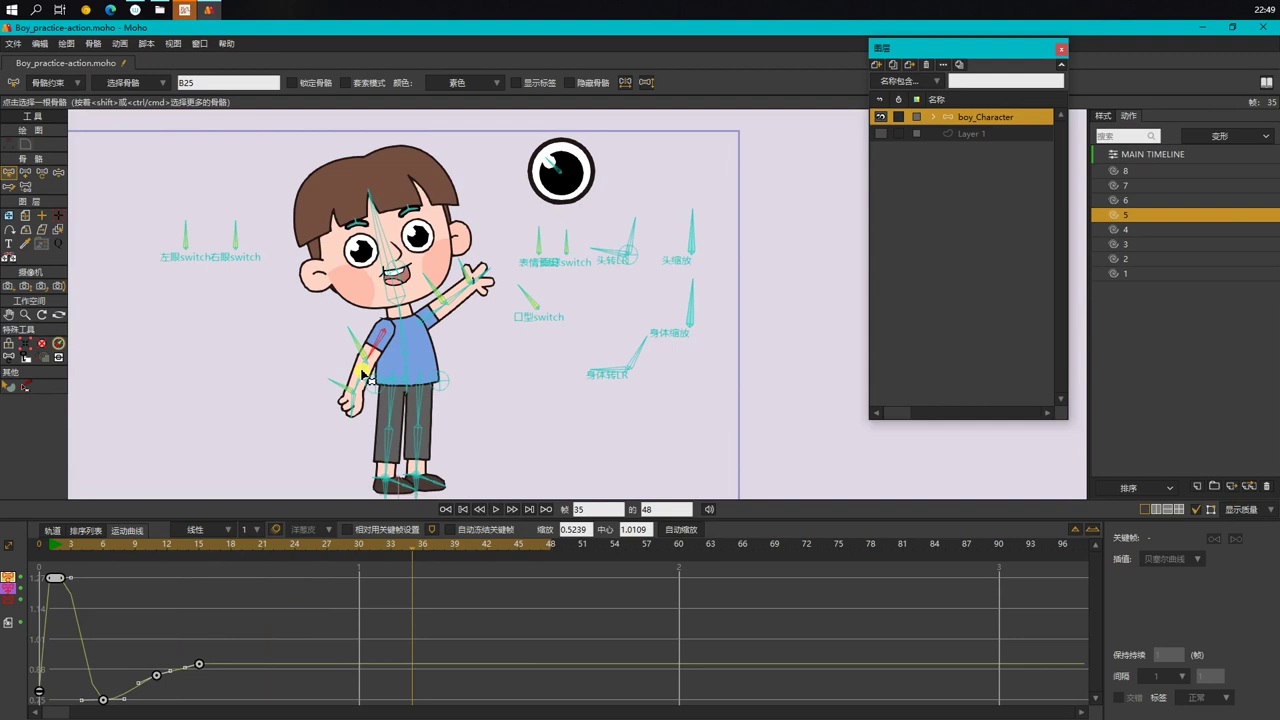
Step: Examine the motion curve of forearm bone LLL_小手臂 while scrubbing from frame 1 to 14, and return to the keyframe tracks
click(363, 374)
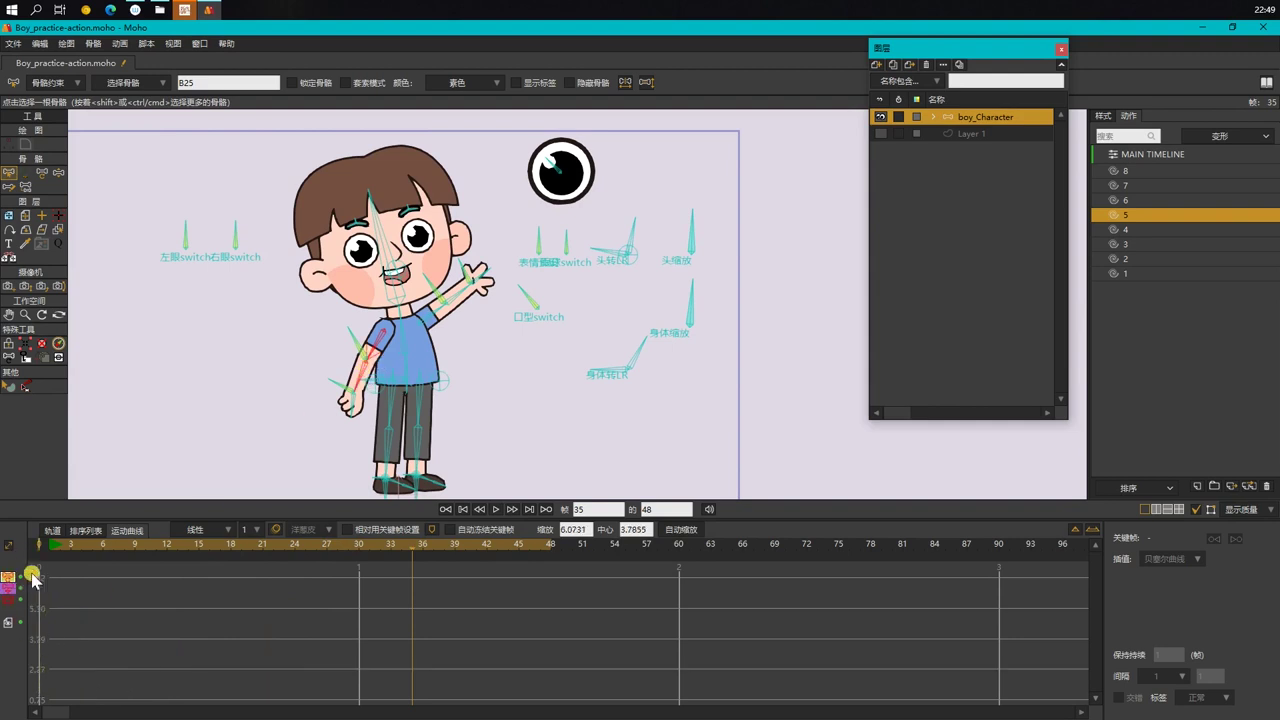
drag(60, 546, 147, 550)
click(363, 378)
drag(51, 546, 192, 566)
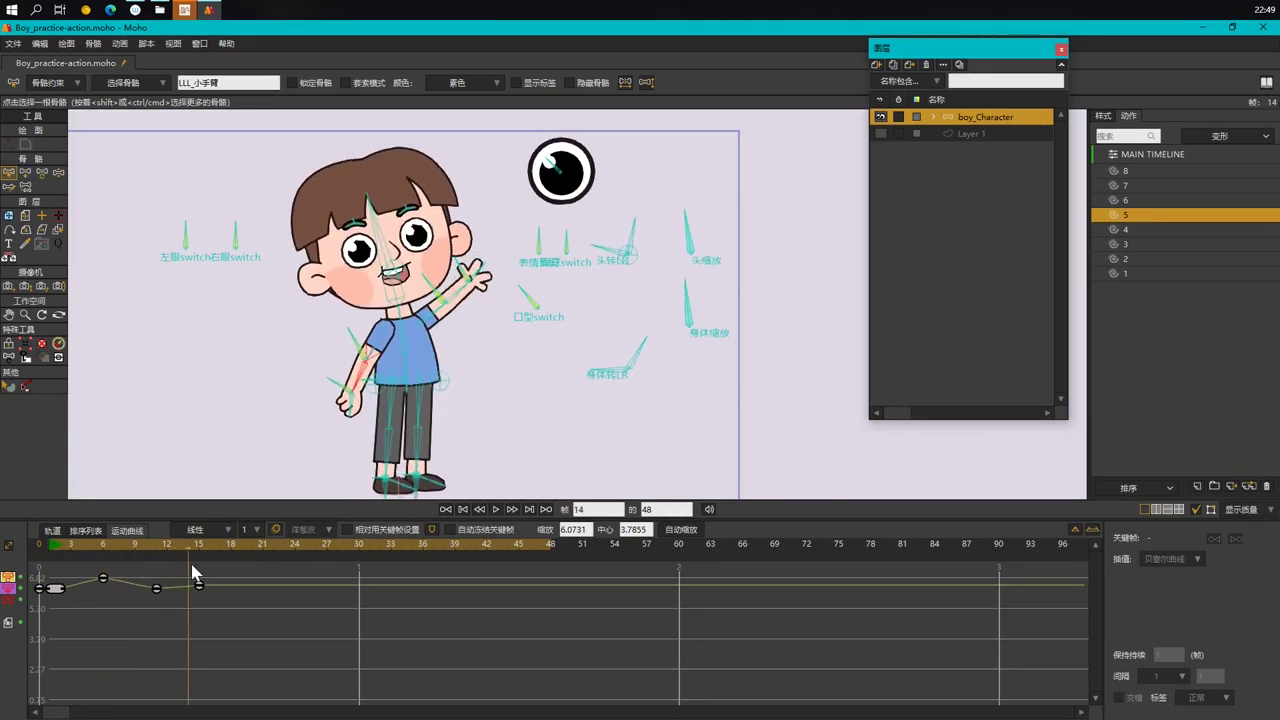
click(50, 530)
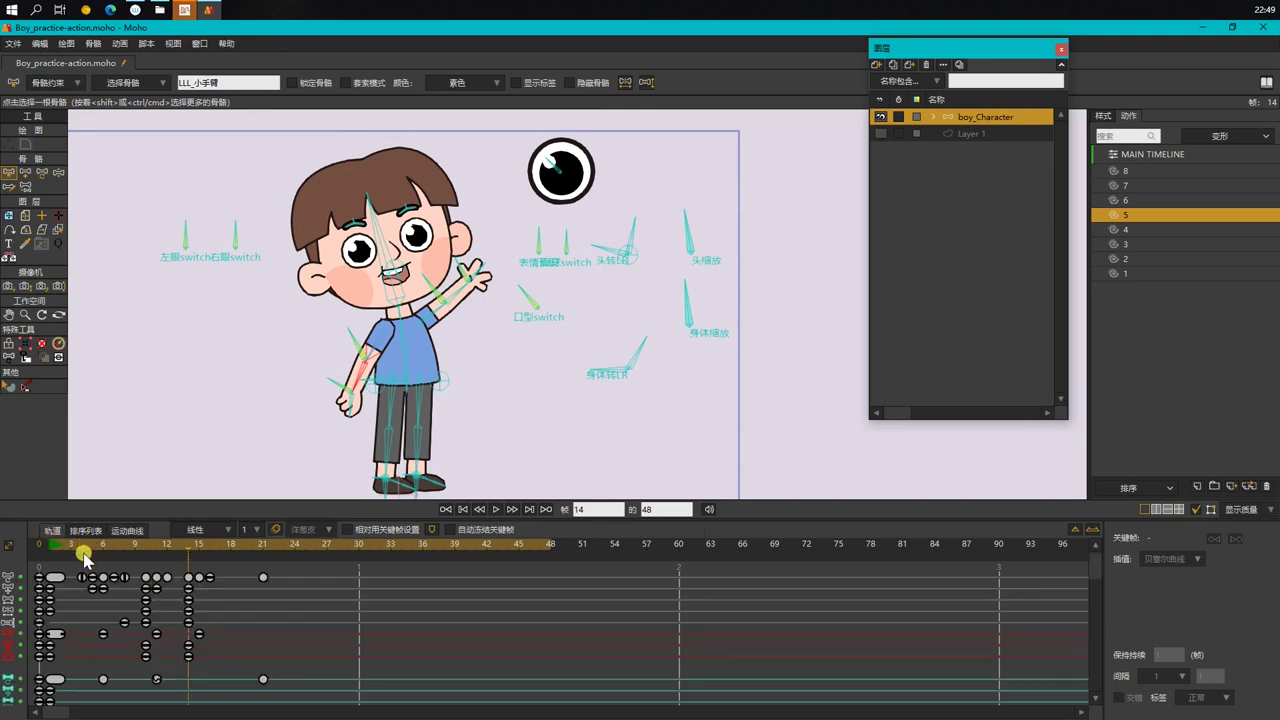
Step: Set upper arm bone B25's keys at frames 1 and 6 to 缓入 (ease in) interpolation and replay from frame 1
click(53, 548)
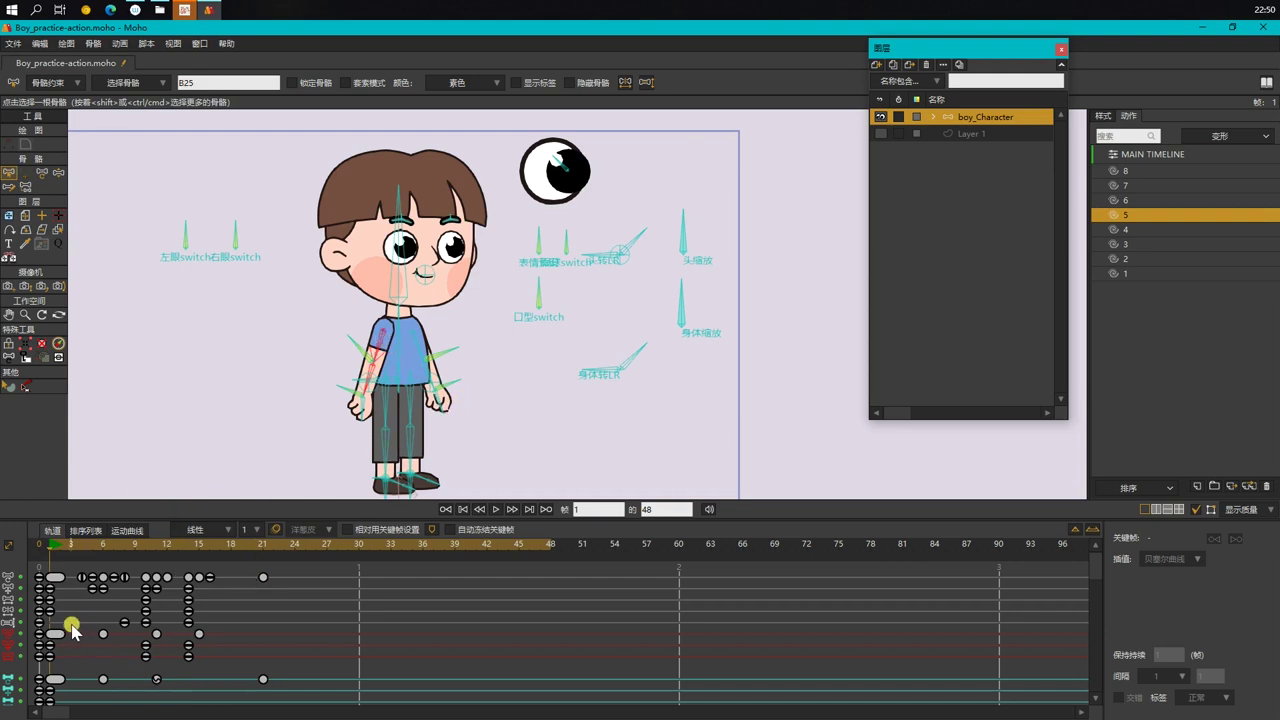
drag(73, 662, 50, 630)
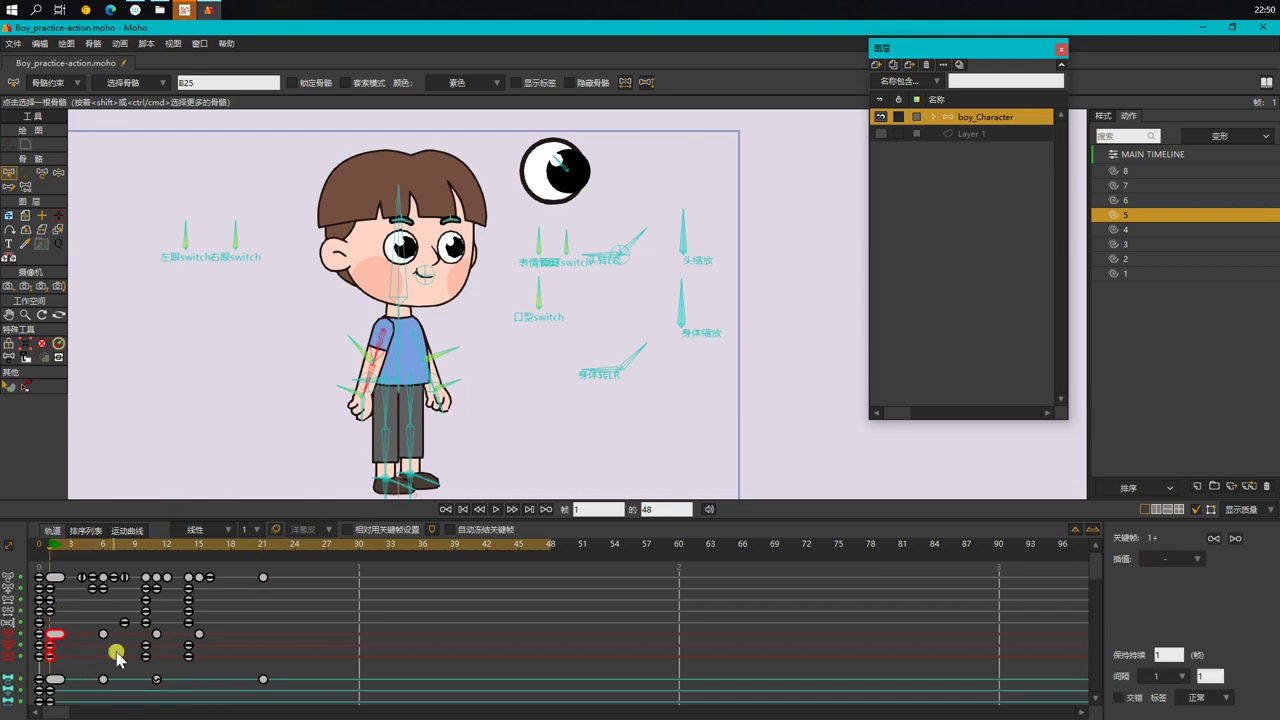
click(1178, 561)
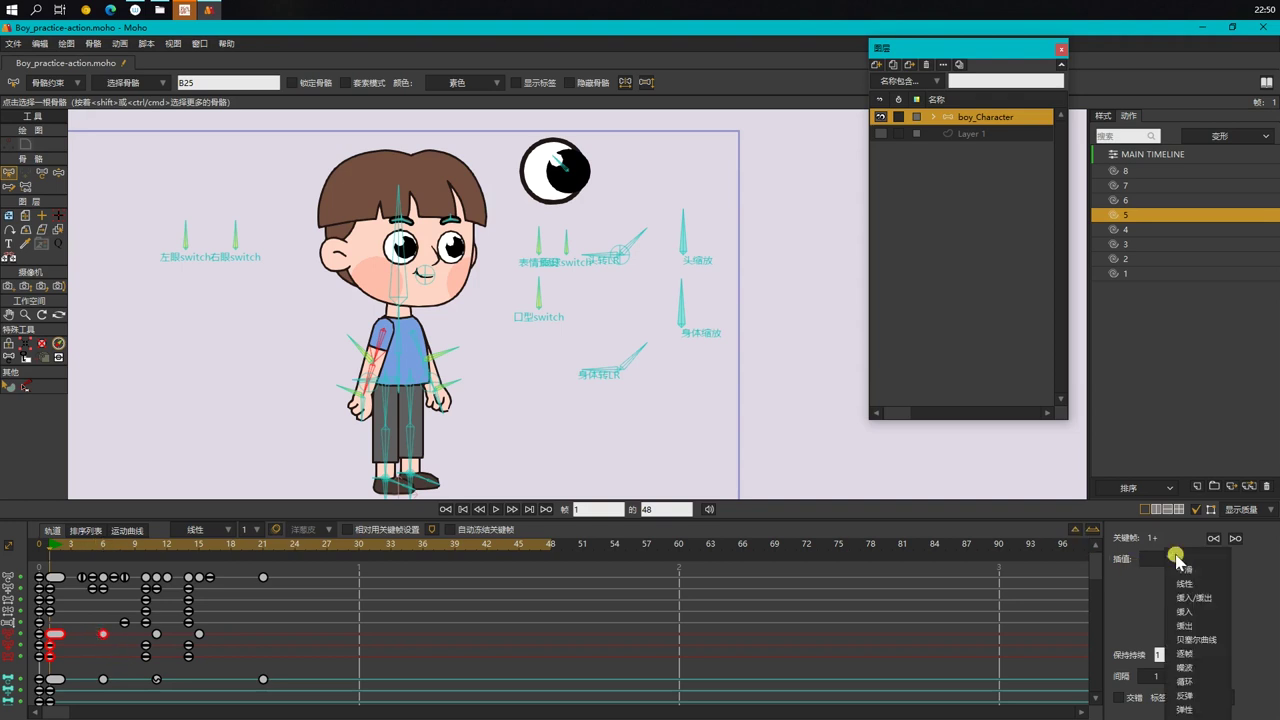
click(1200, 612)
click(440, 628)
scroll(605, 400, down, 1)
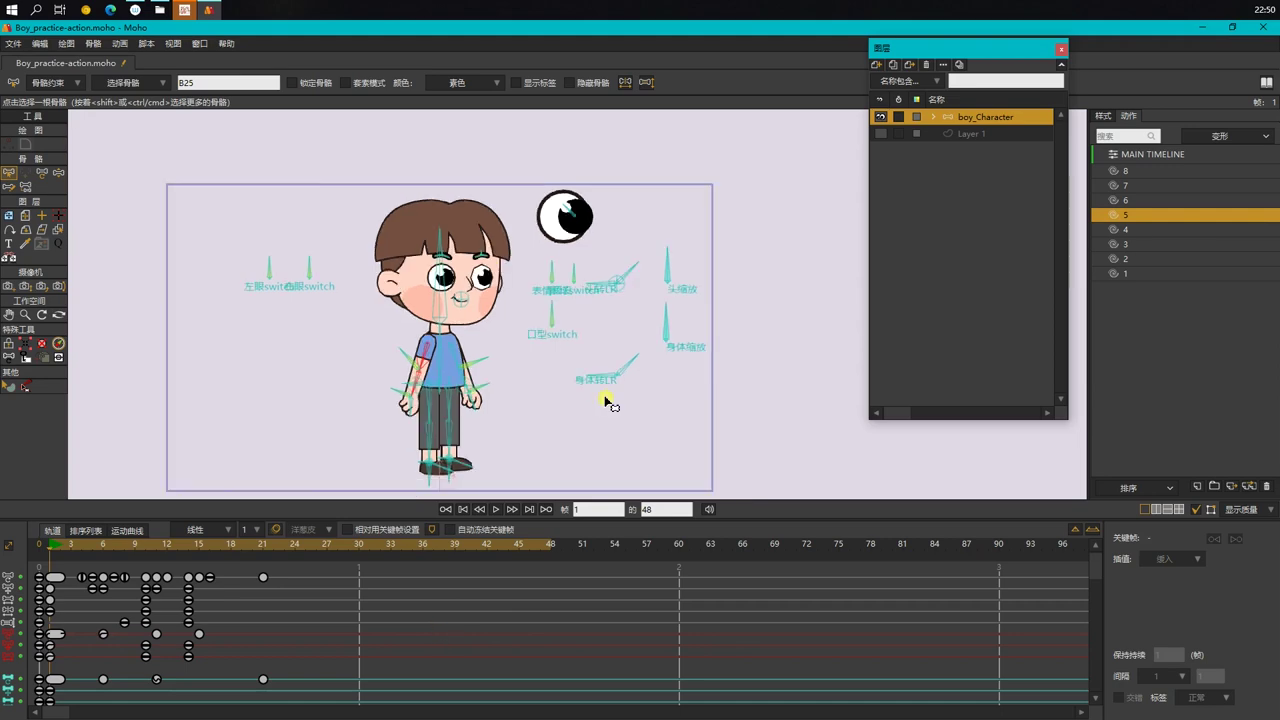
key(space)
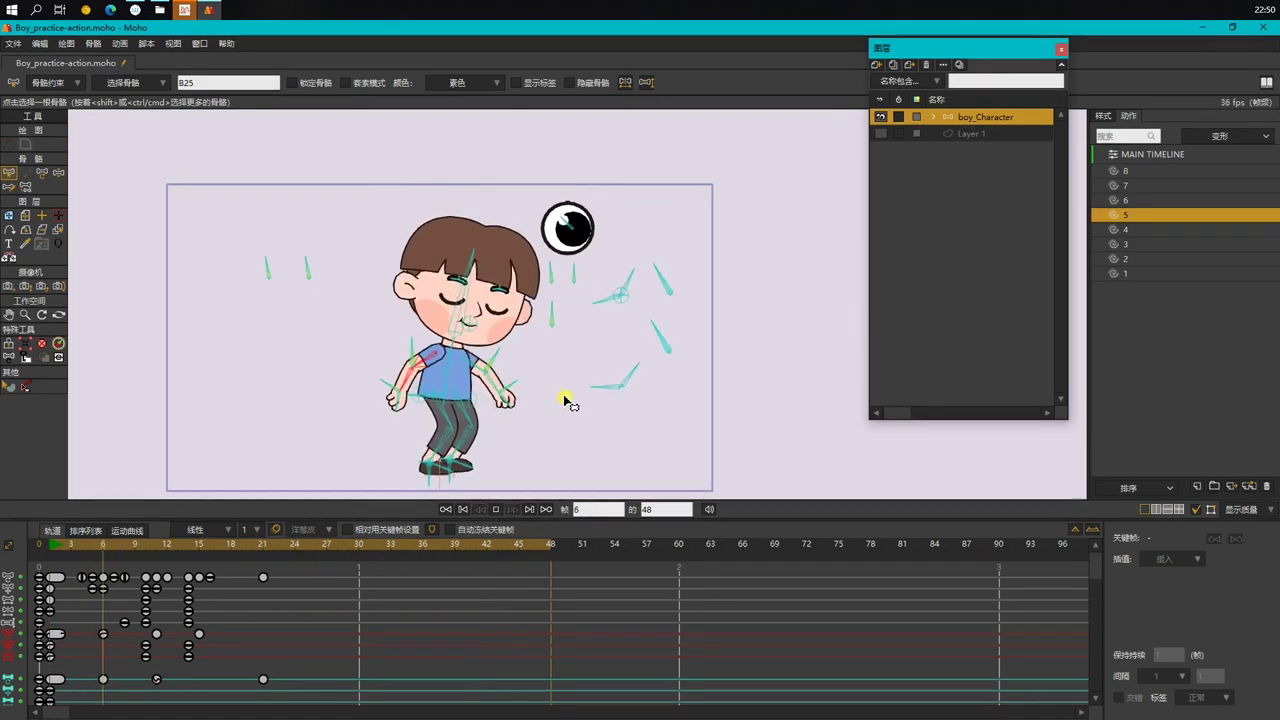
key(space)
Step: Set torso bone B2's angle keys from frame 1 through frame 15 to 缓入 (ease in) and replay from frame 1
click(446, 376)
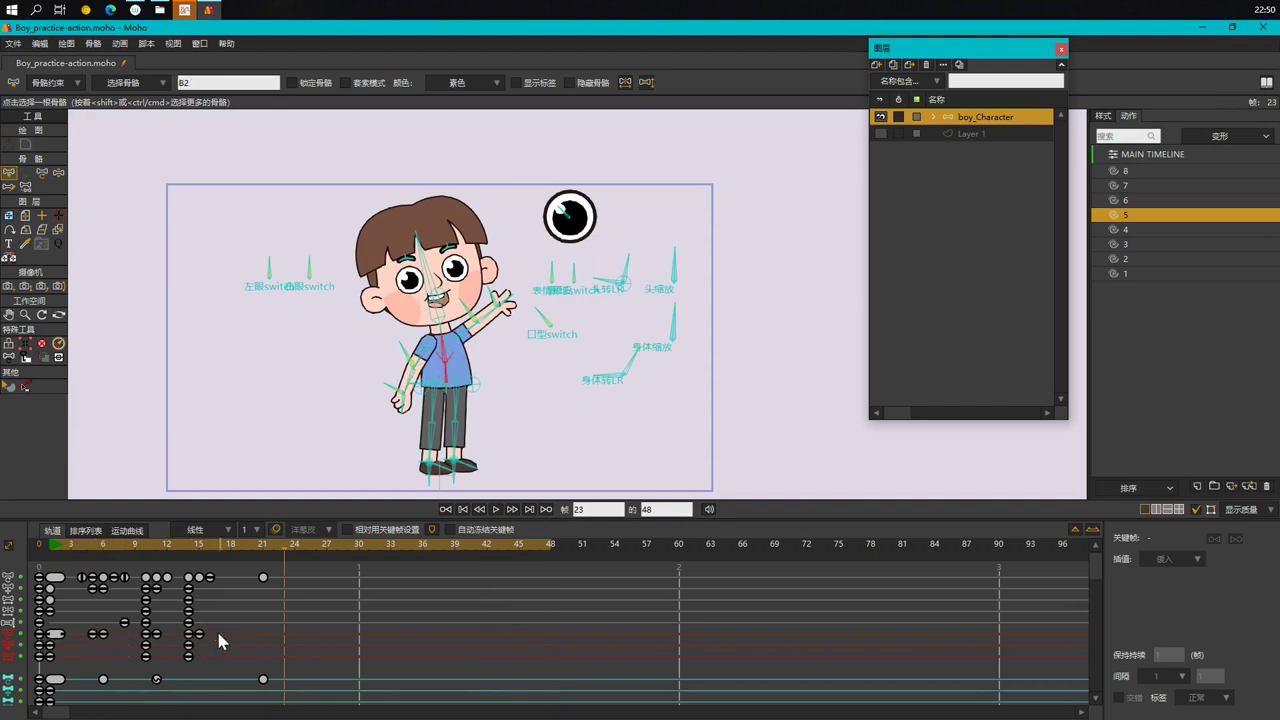
drag(56, 643, 56, 643)
click(1165, 558)
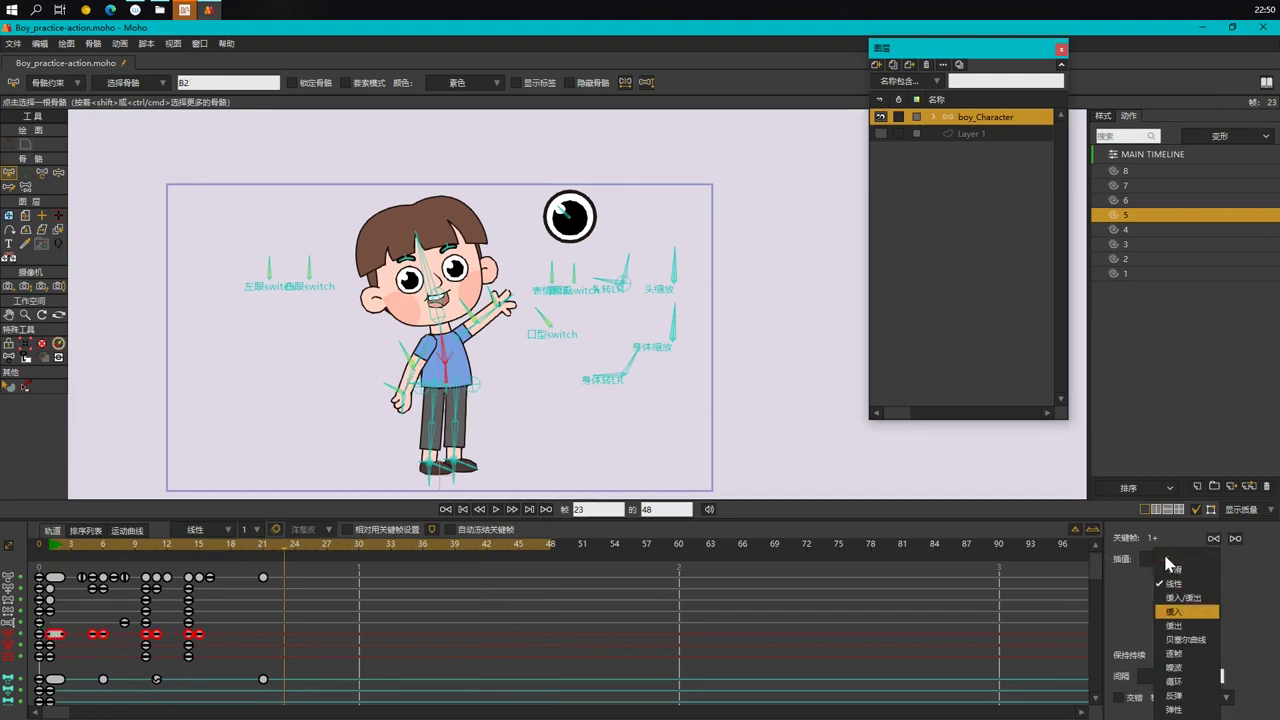
click(1185, 612)
click(338, 632)
click(54, 545)
key(space)
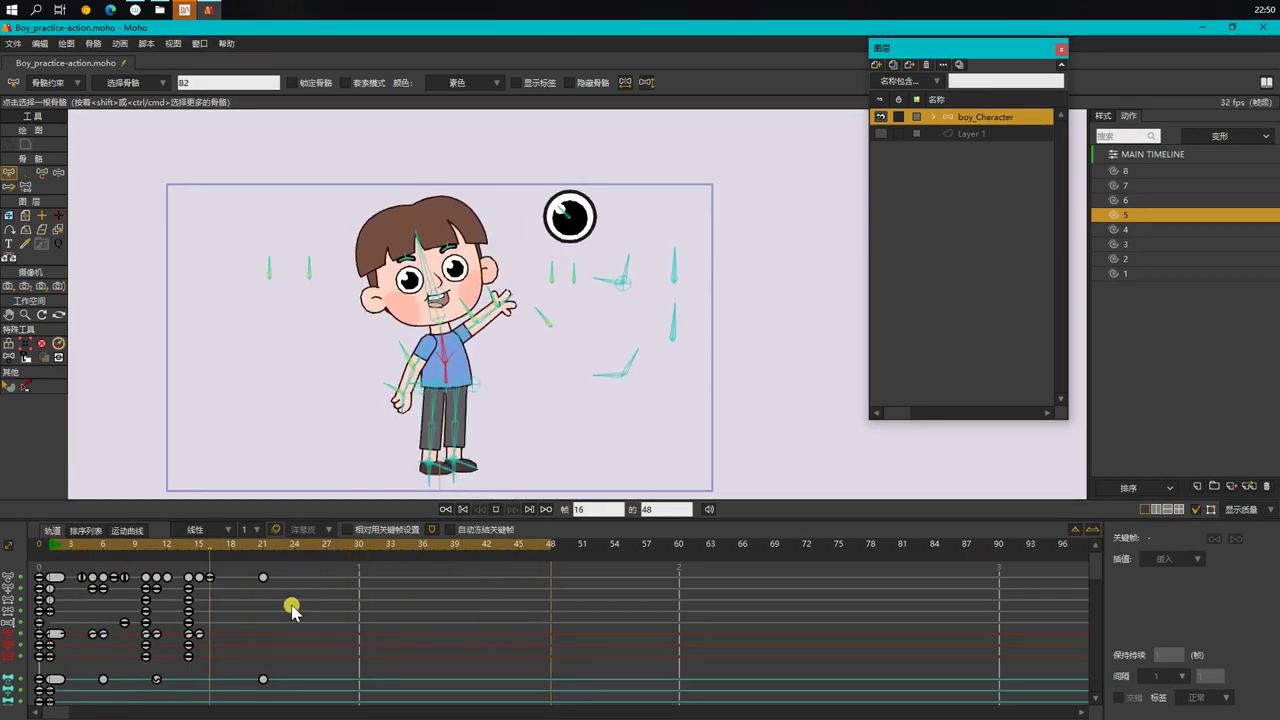
key(space)
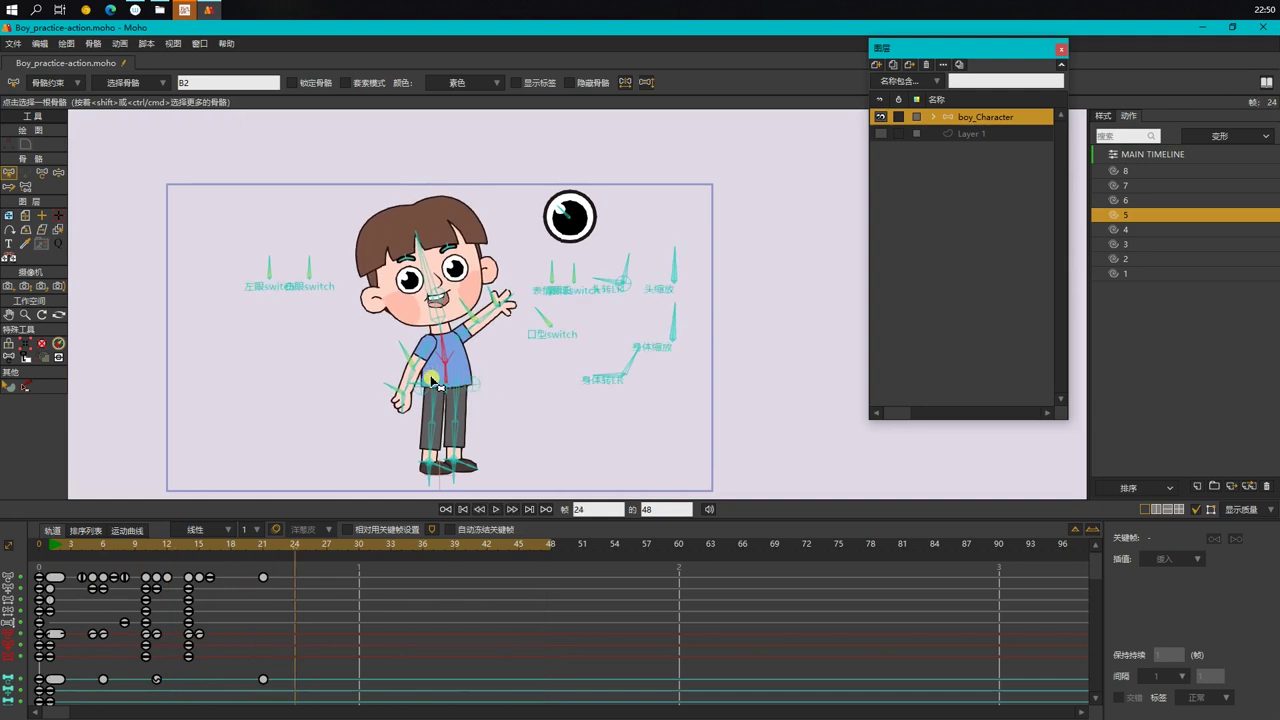
Step: Select the head, torso, both arm and B1 bones together, set their keys from frame 1 through 16 to 缓入, and replay
scroll(494, 360, up, 1)
click(410, 265)
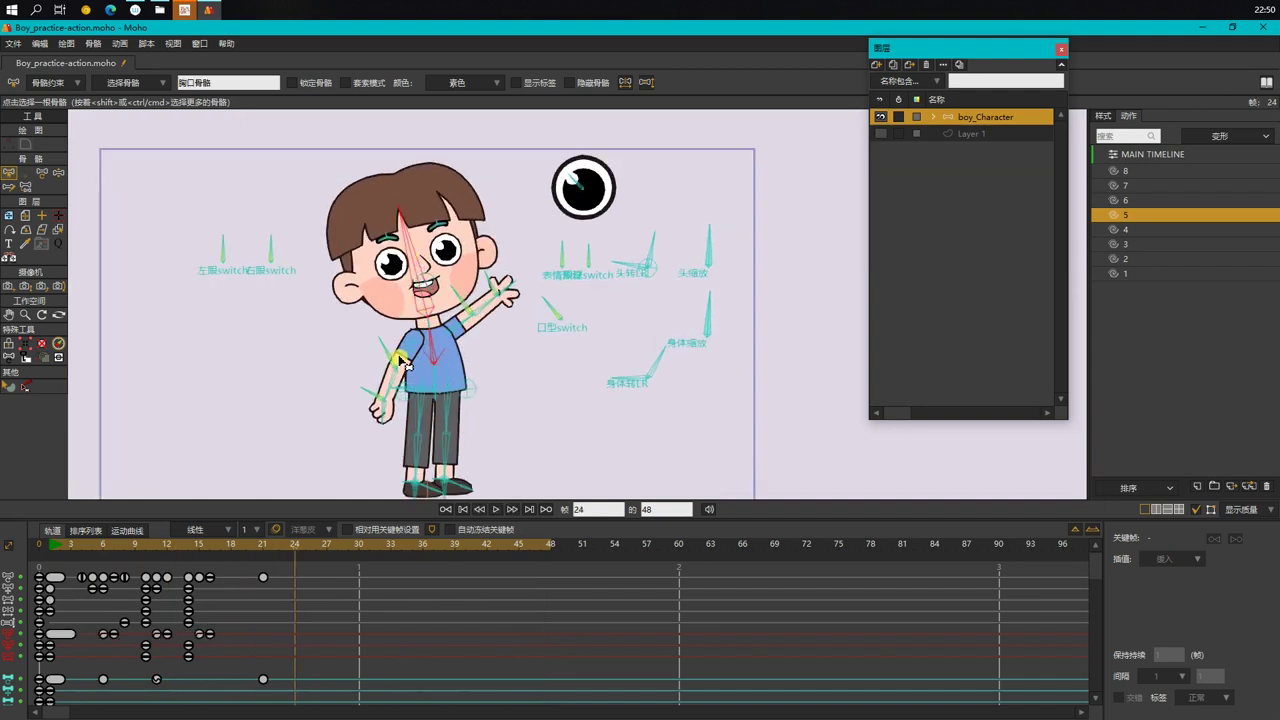
shift+click(382, 411)
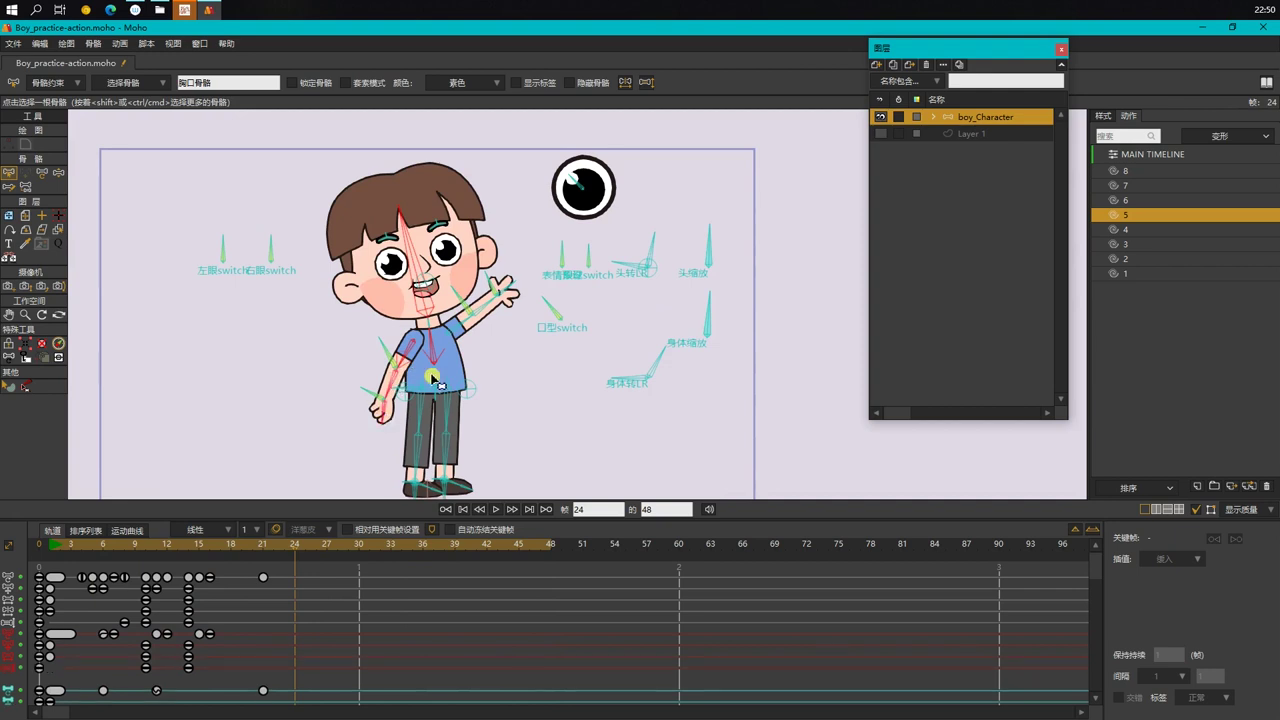
drag(489, 312, 511, 292)
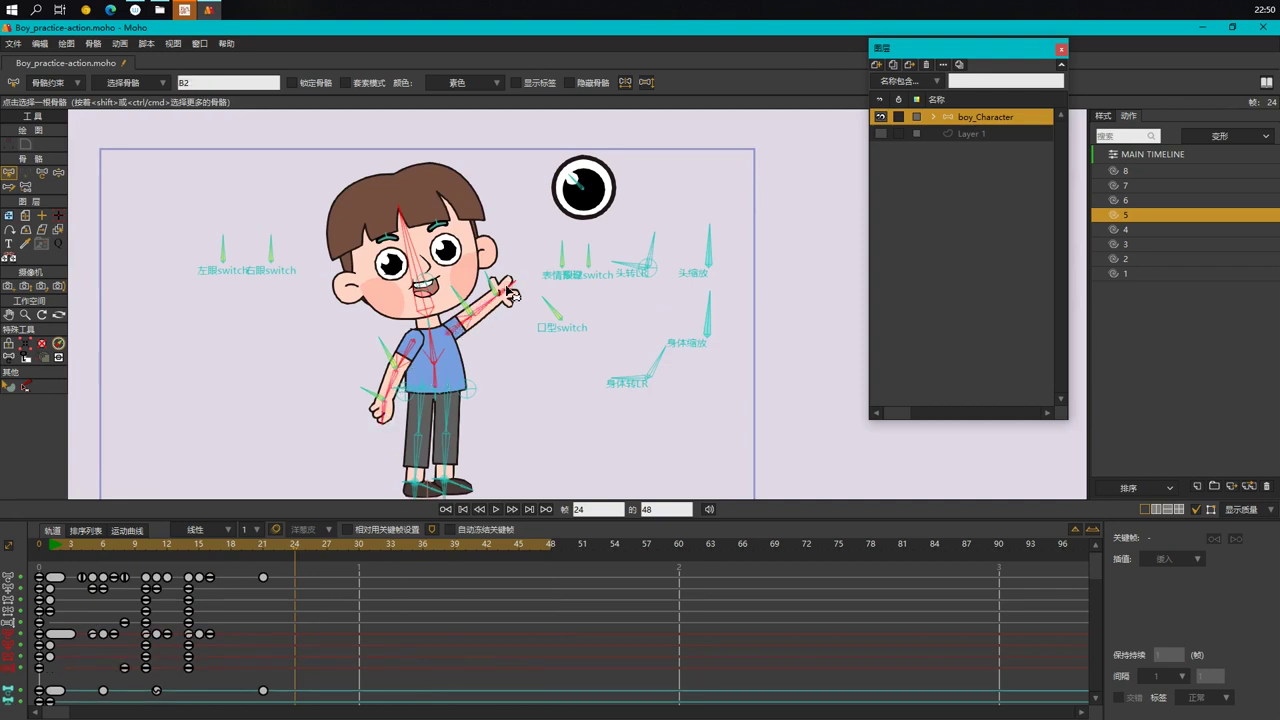
click(430, 392)
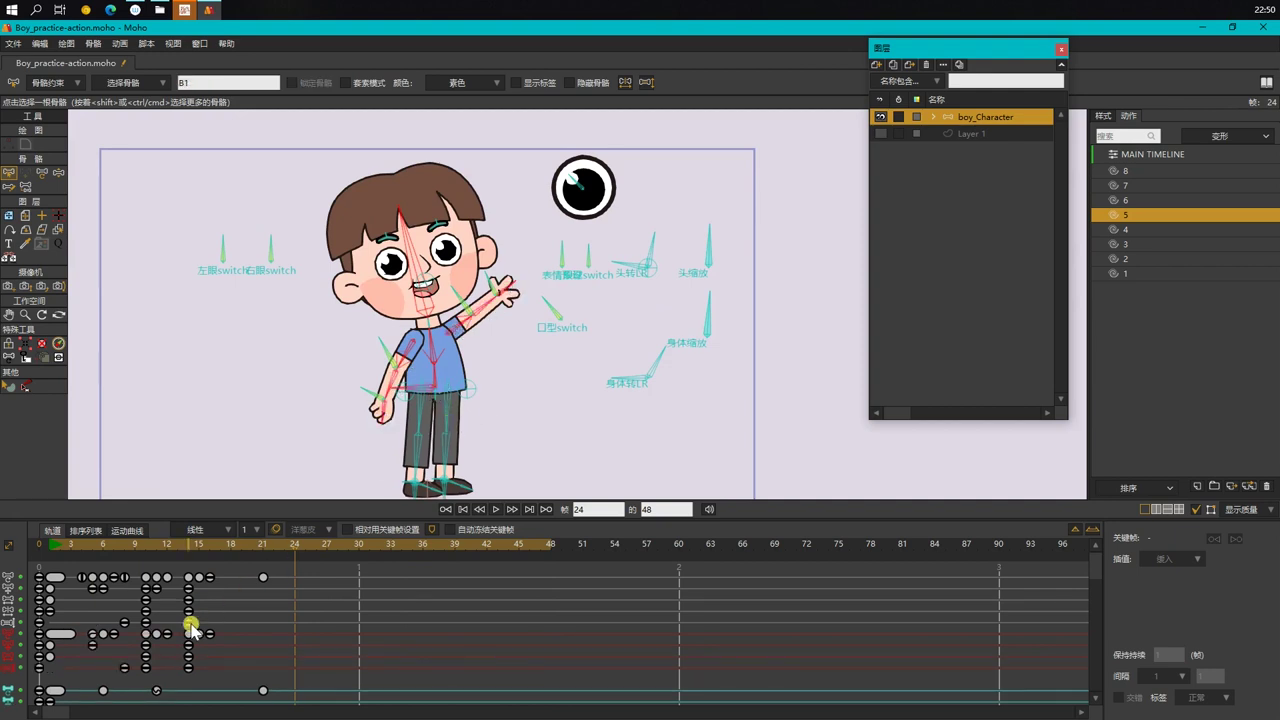
drag(246, 636, 51, 660)
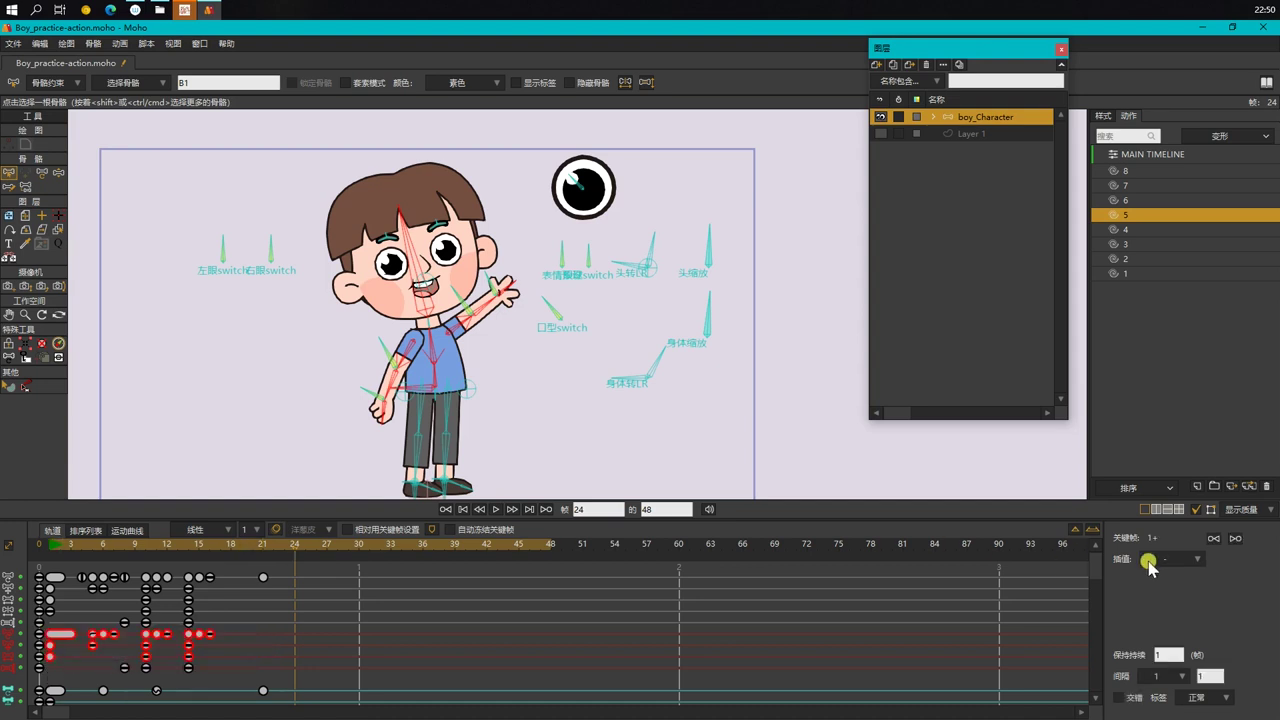
click(1150, 562)
click(1178, 615)
click(387, 624)
click(52, 548)
click(563, 405)
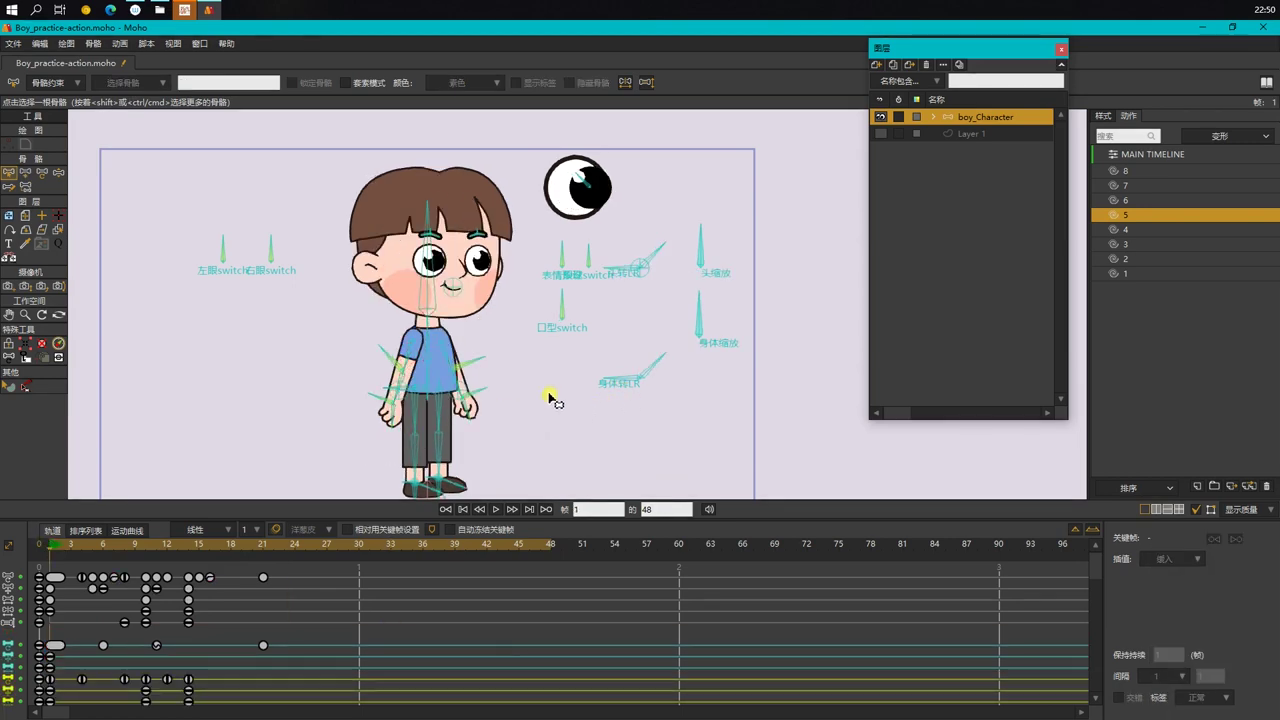
key(space)
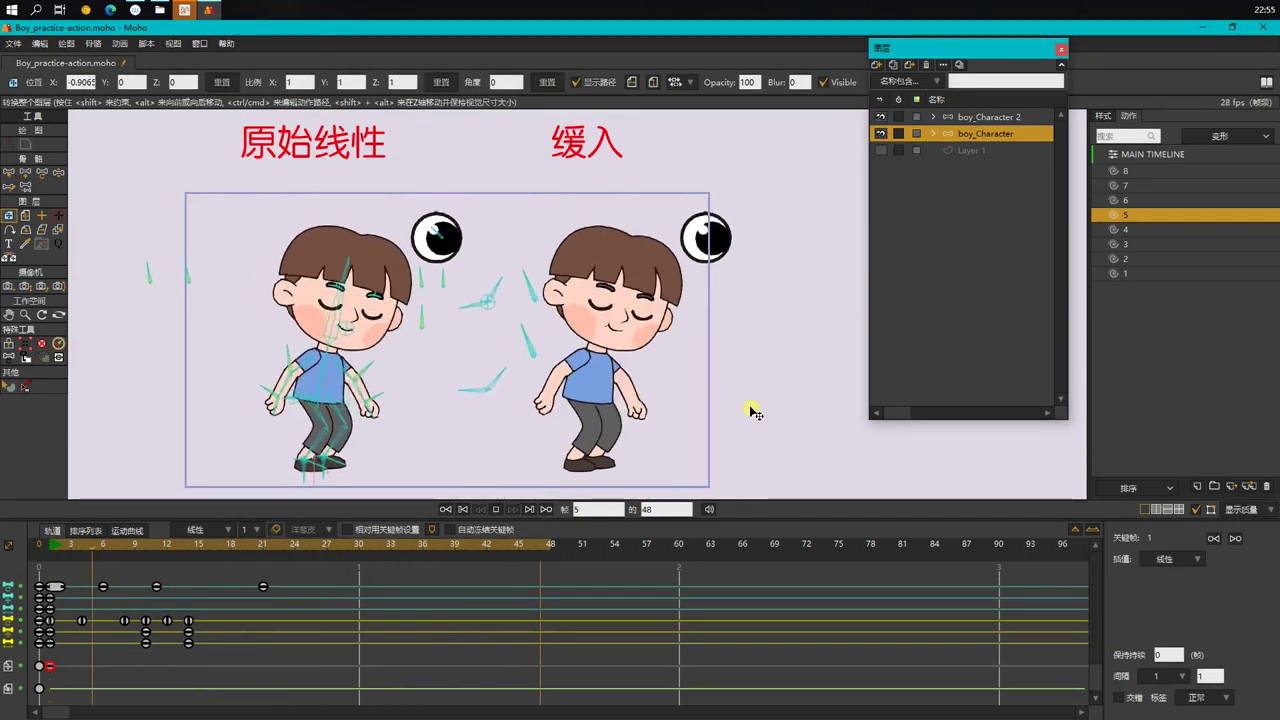
Step: Compare the linear boy_Character with the eased boy_Character 2 during playback by switching between both layers
scroll(674, 369, down, 1)
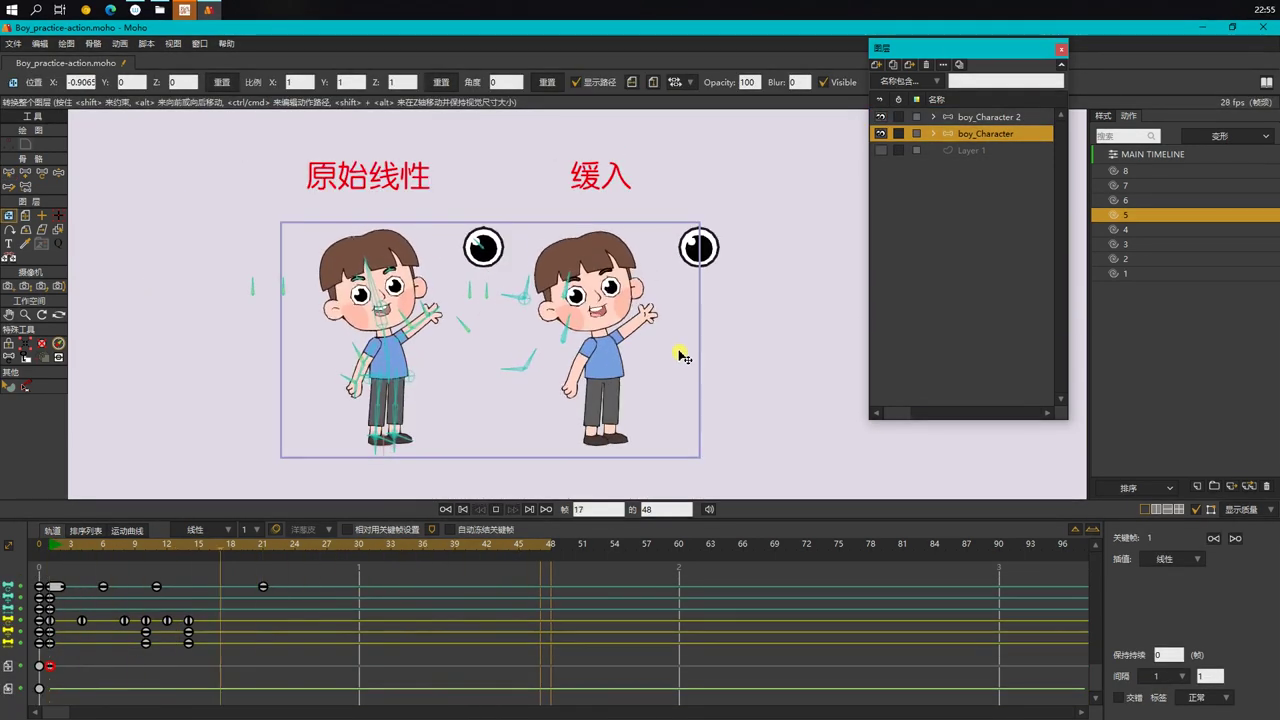
click(966, 117)
scroll(512, 620, up, 2)
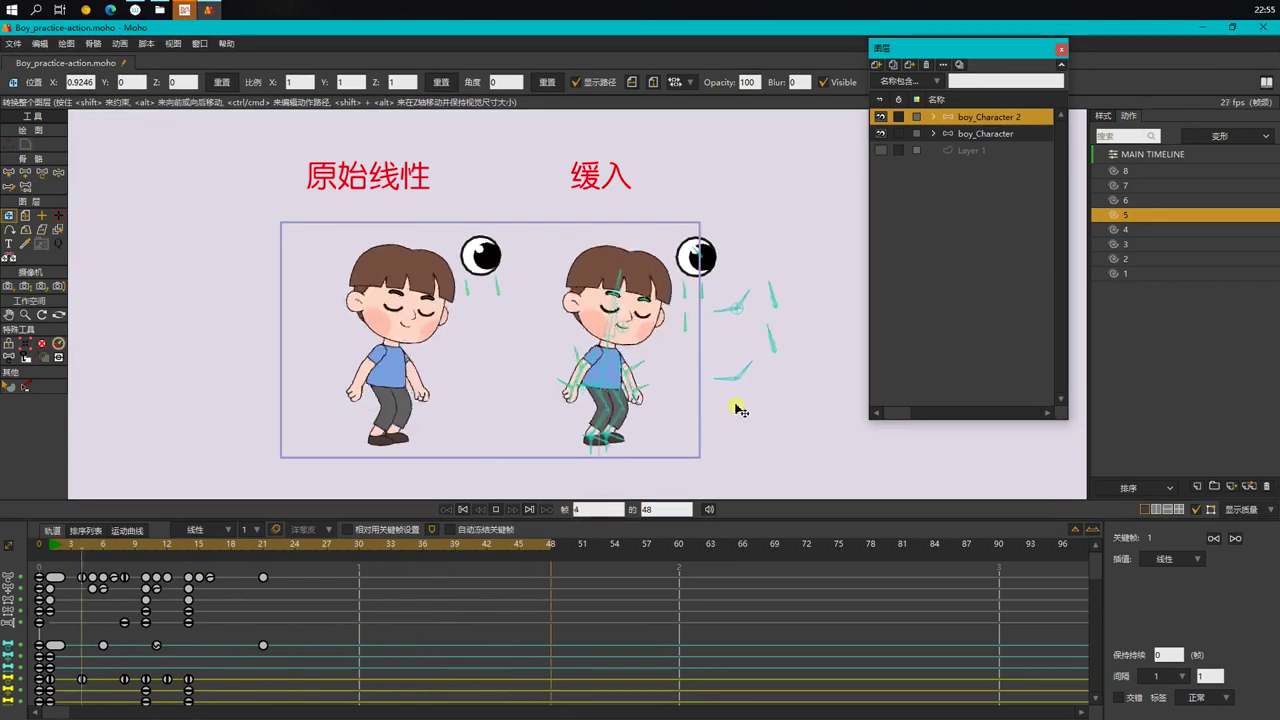
click(958, 136)
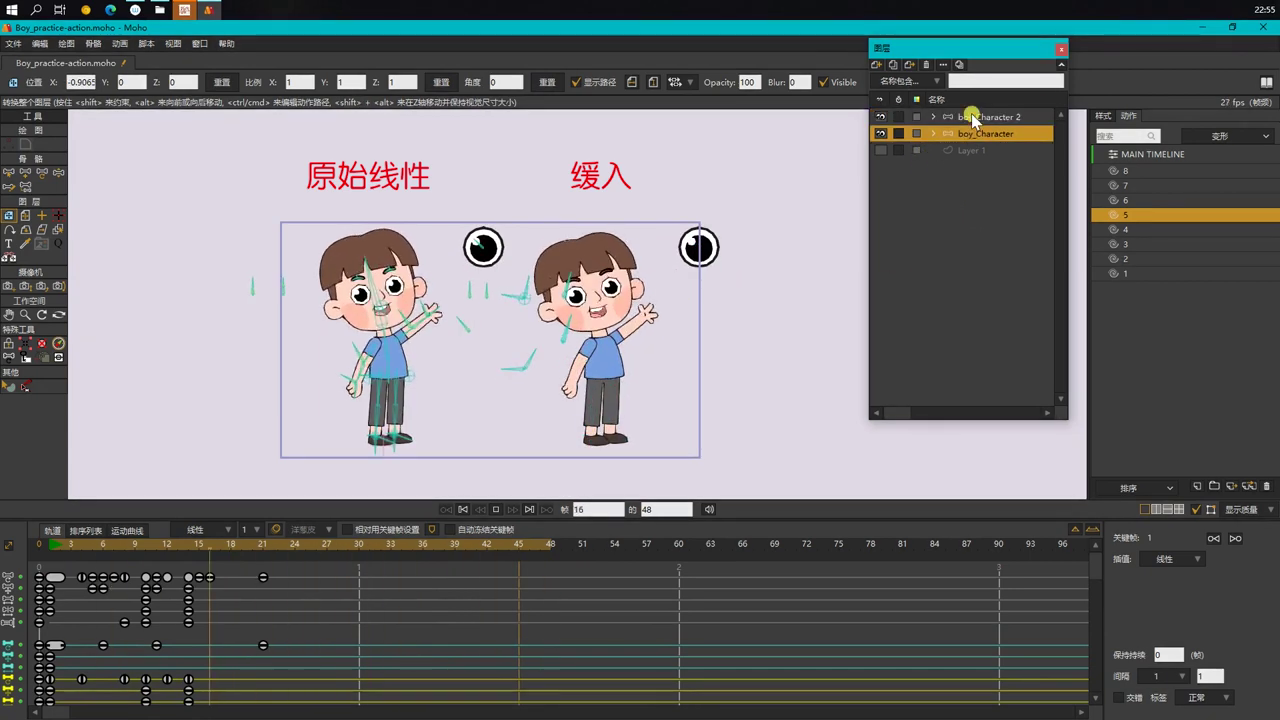
click(971, 115)
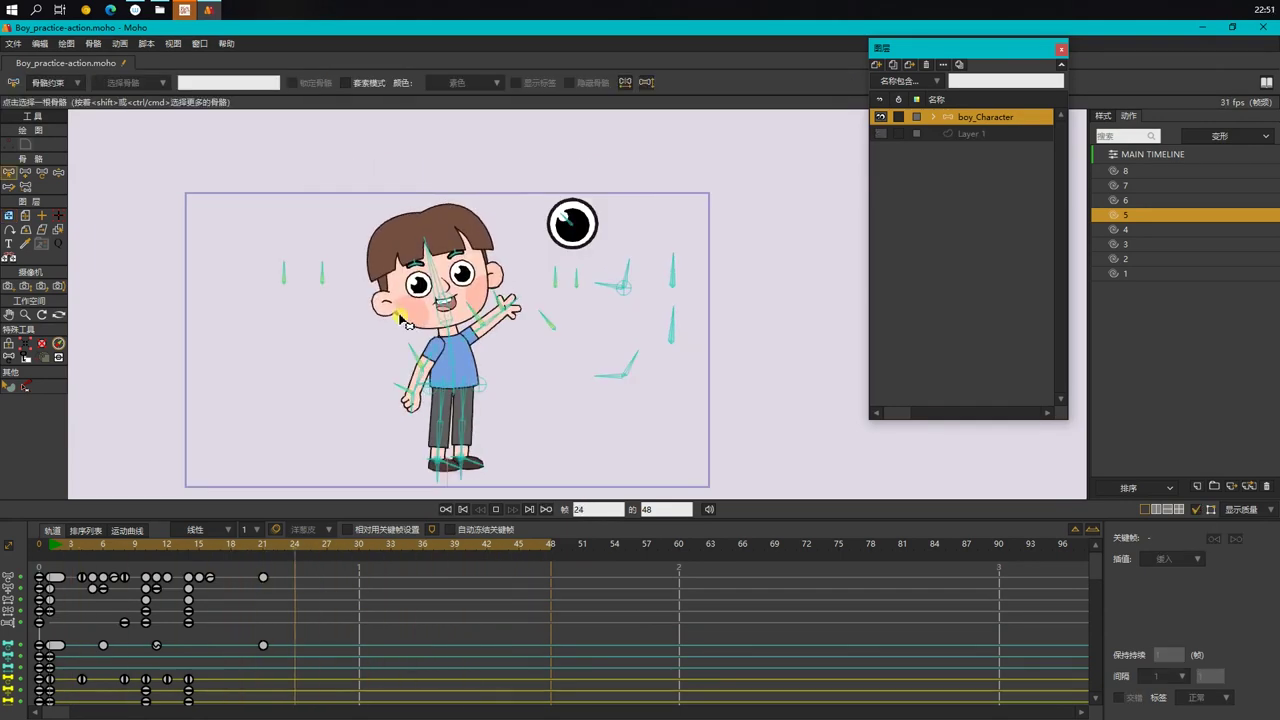
key(space)
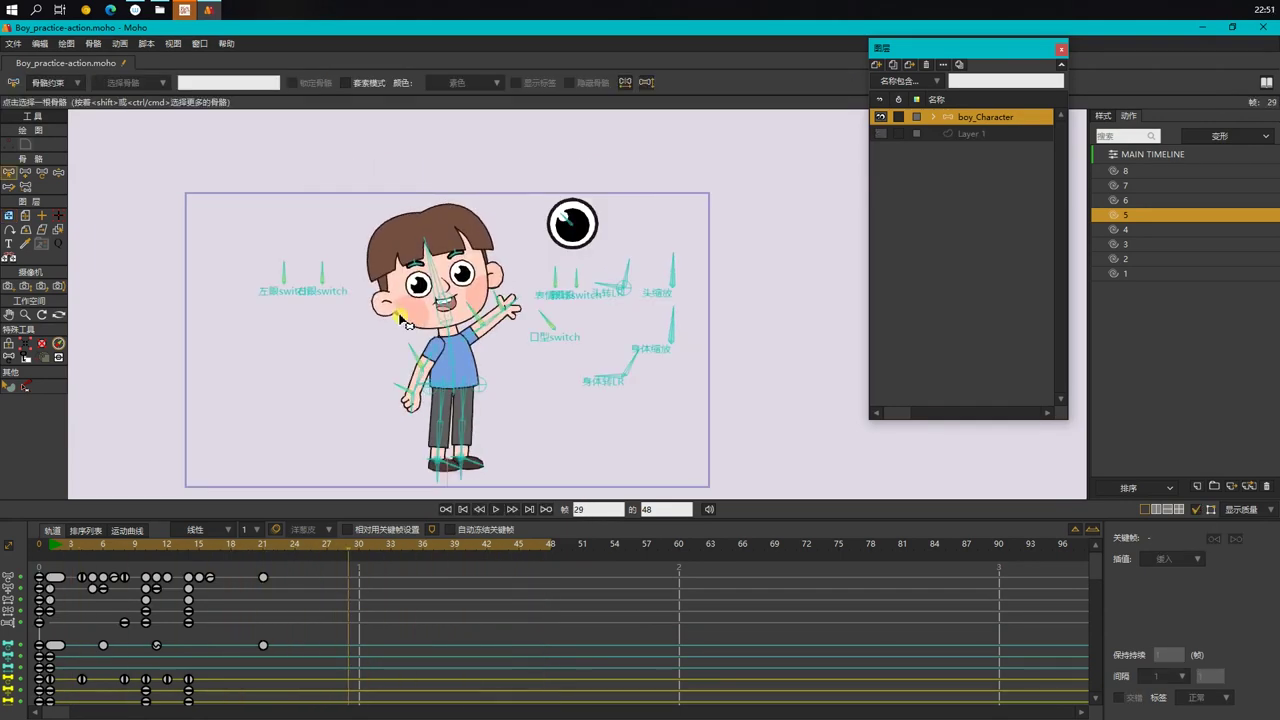
Step: Show B25's angle curve and scrub through the frames to examine how ease-in shapes the upper arm motion
click(433, 352)
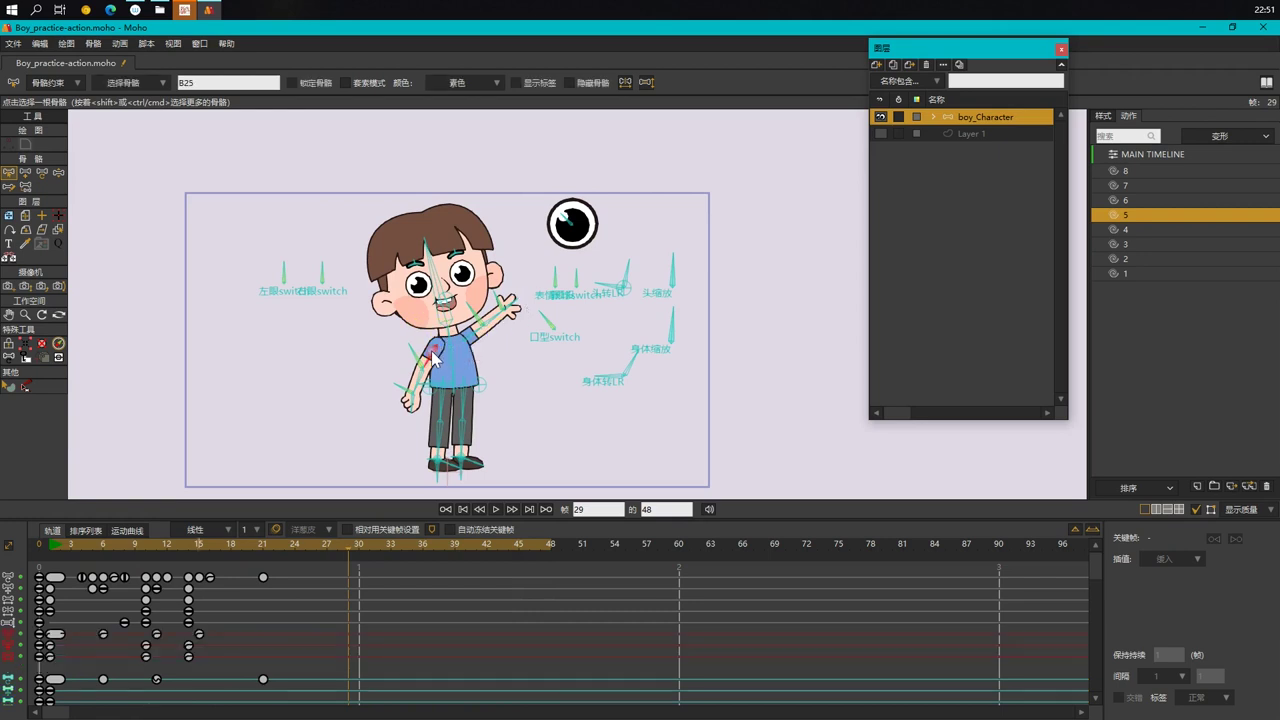
click(124, 531)
click(9, 578)
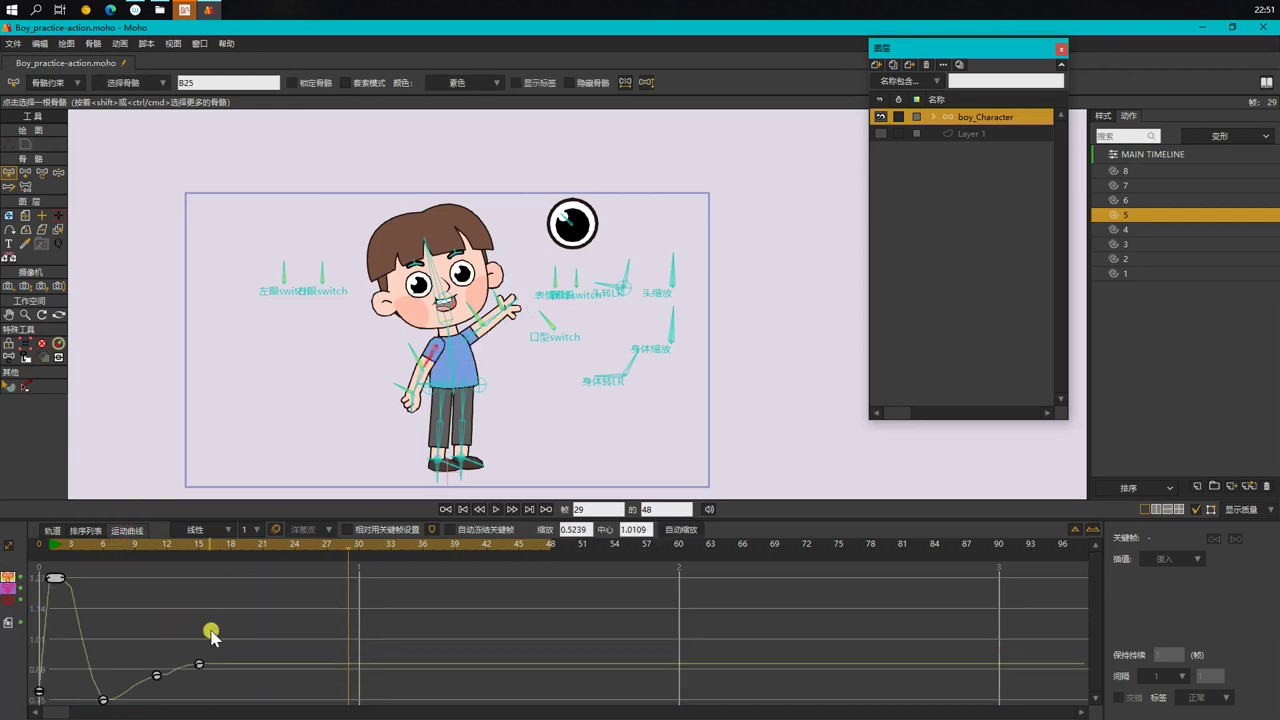
click(59, 547)
drag(60, 547, 97, 546)
click(184, 568)
scroll(235, 645, down, 6)
scroll(235, 645, up, 7)
drag(54, 545, 174, 587)
Step: Examine the 胸口骨骼 bone's angle curve by scrubbing from frame 1, return to the keyframe tracks at frame 1 and deselect the bone
click(448, 347)
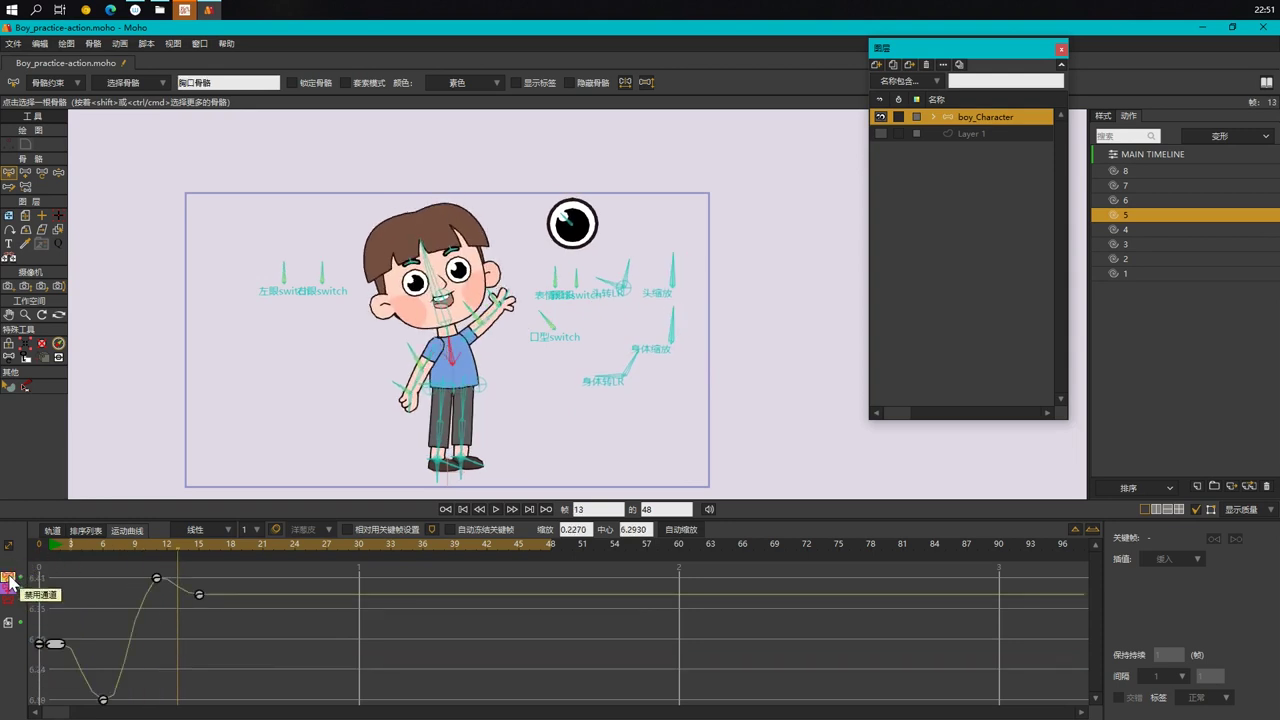
drag(51, 546, 155, 577)
click(52, 530)
click(51, 545)
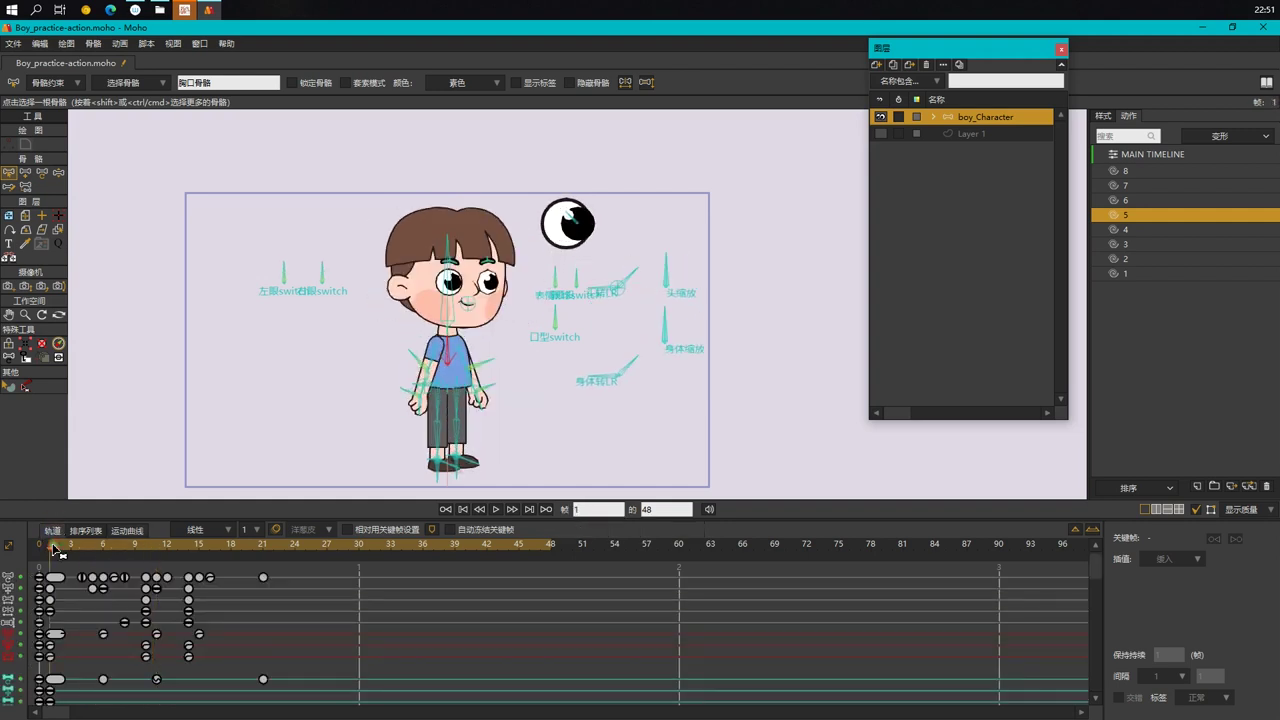
click(294, 413)
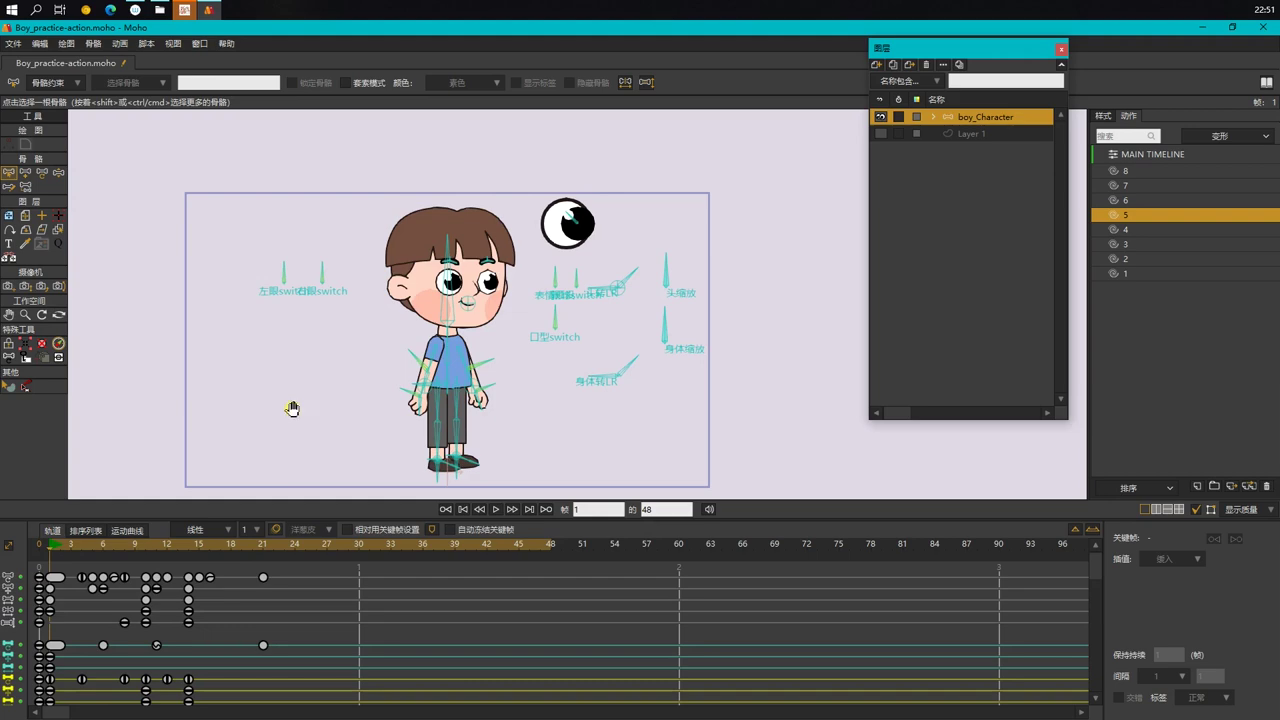
Step: Play back the boy's wave animation with the bones shown, and return to frame 1
key(space)
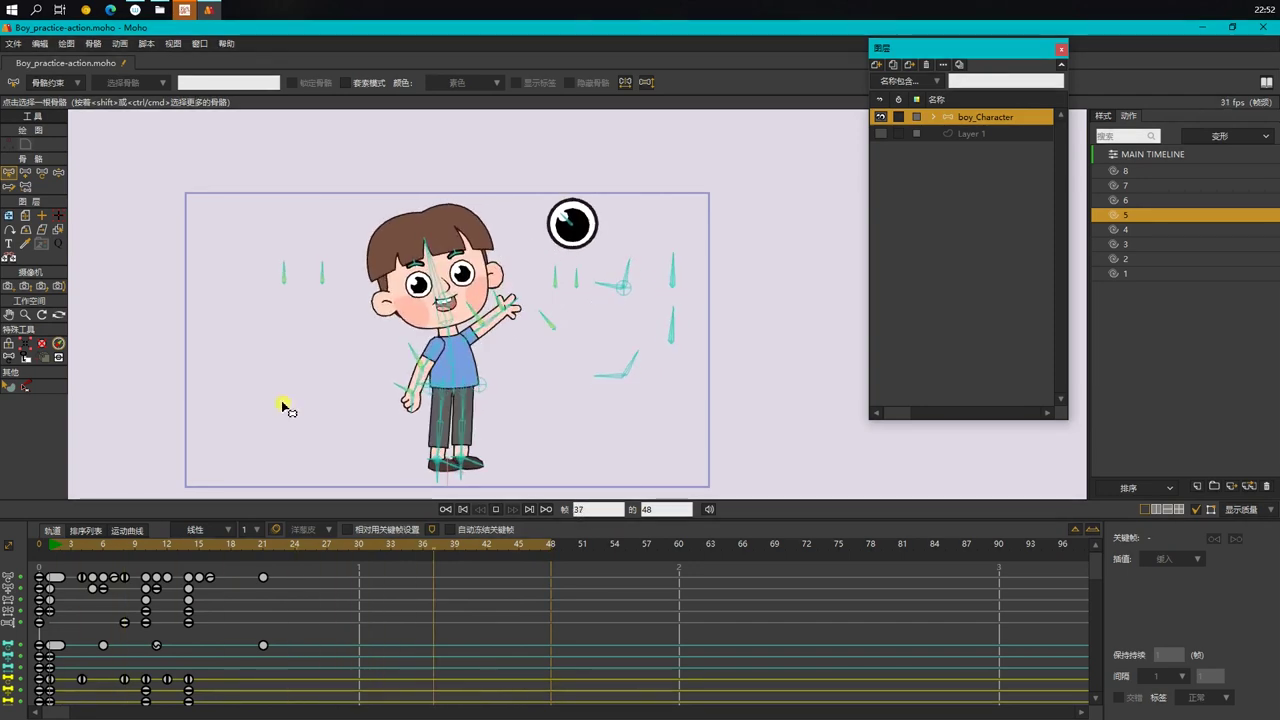
click(1196, 512)
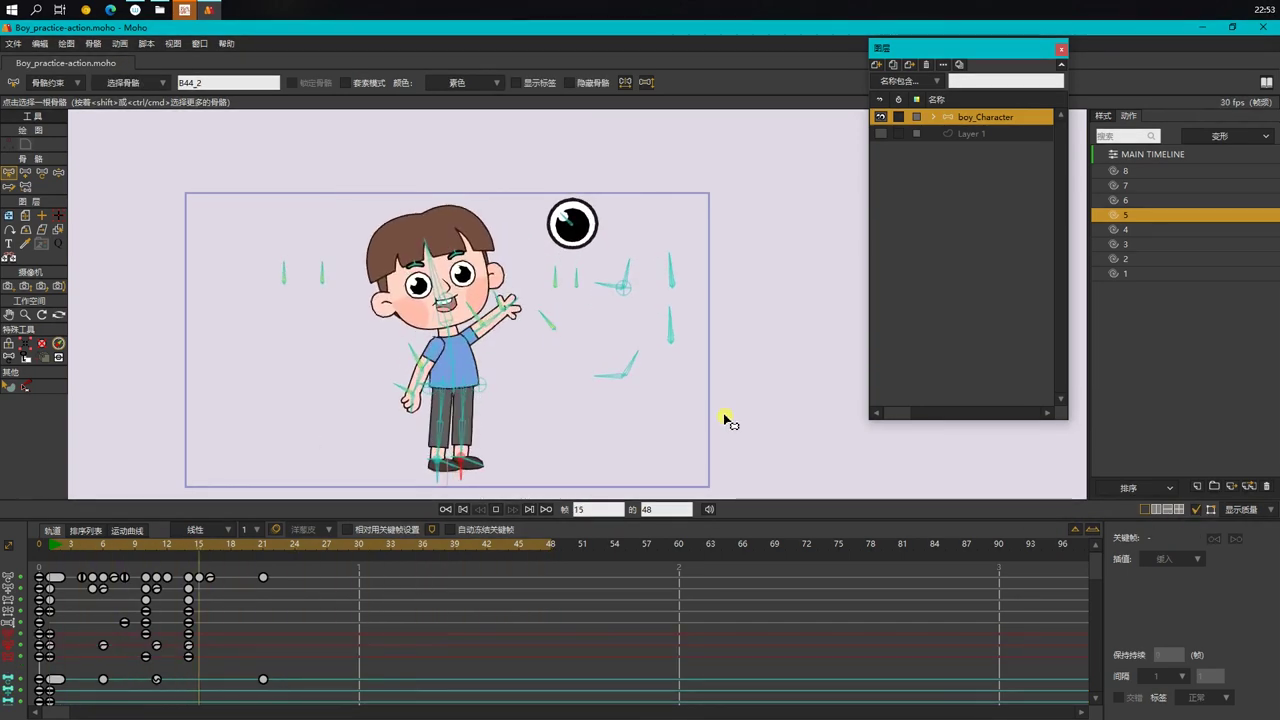
key(space)
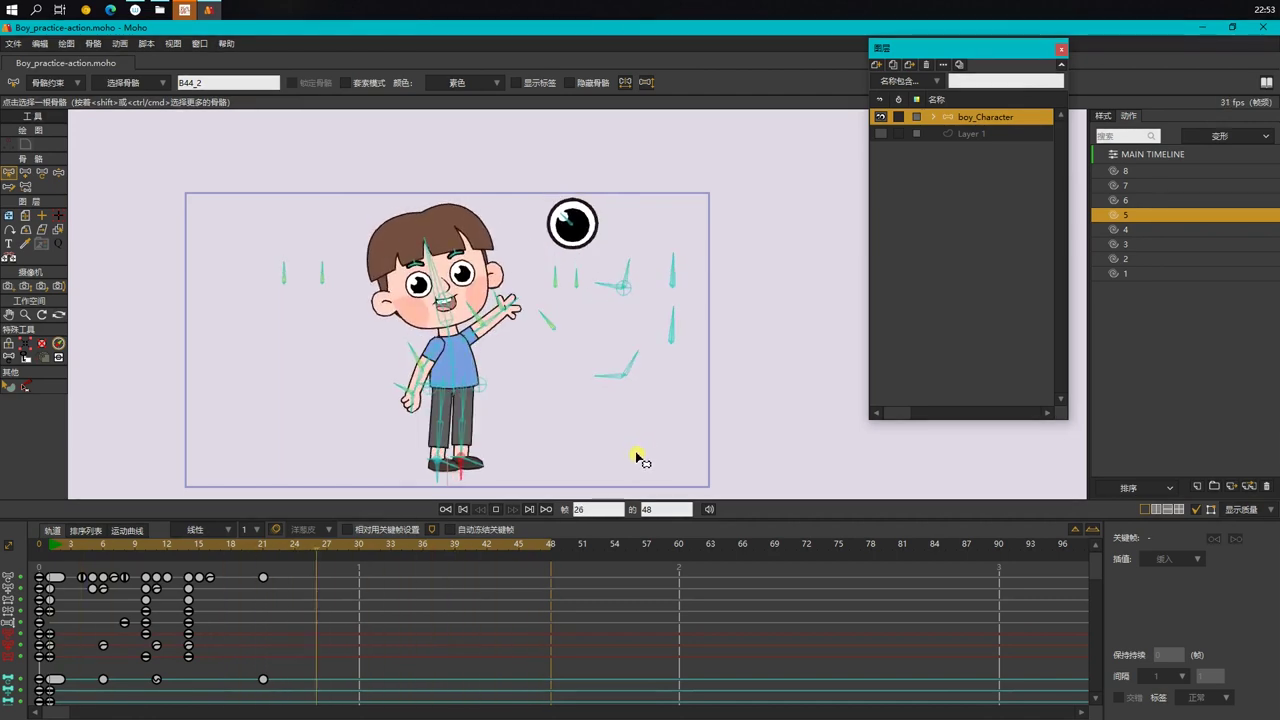
key(space)
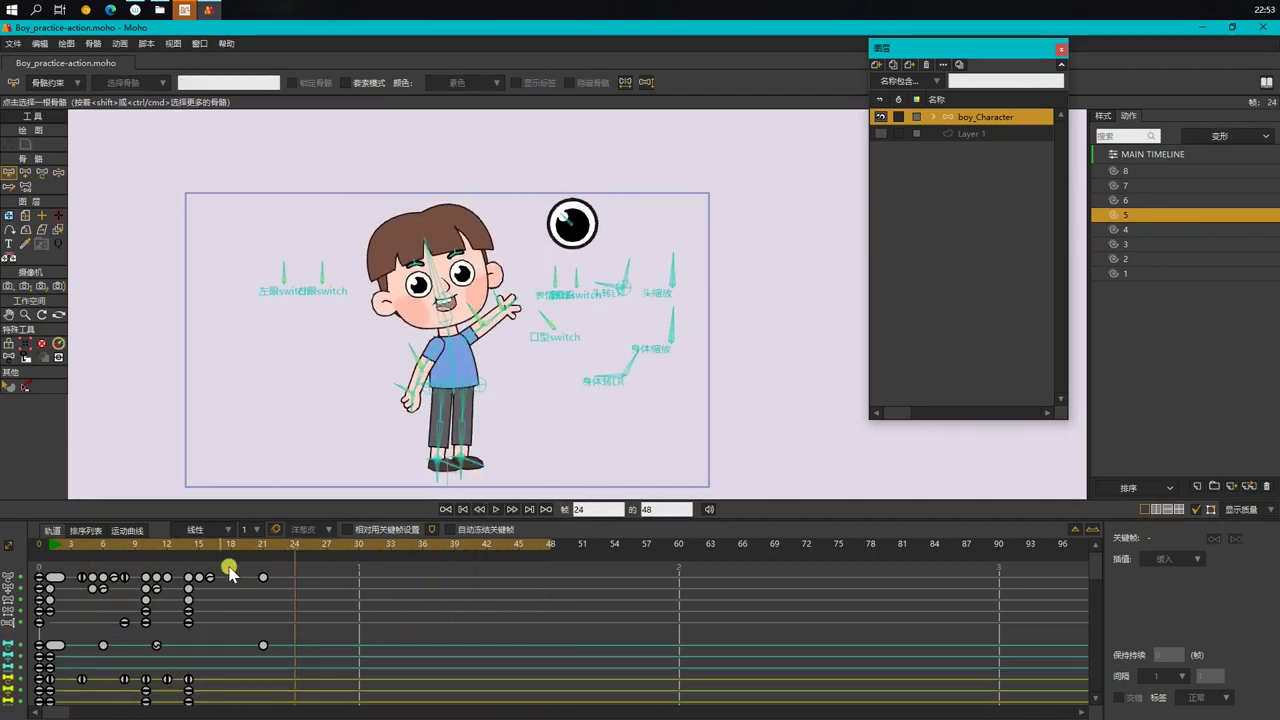
click(52, 547)
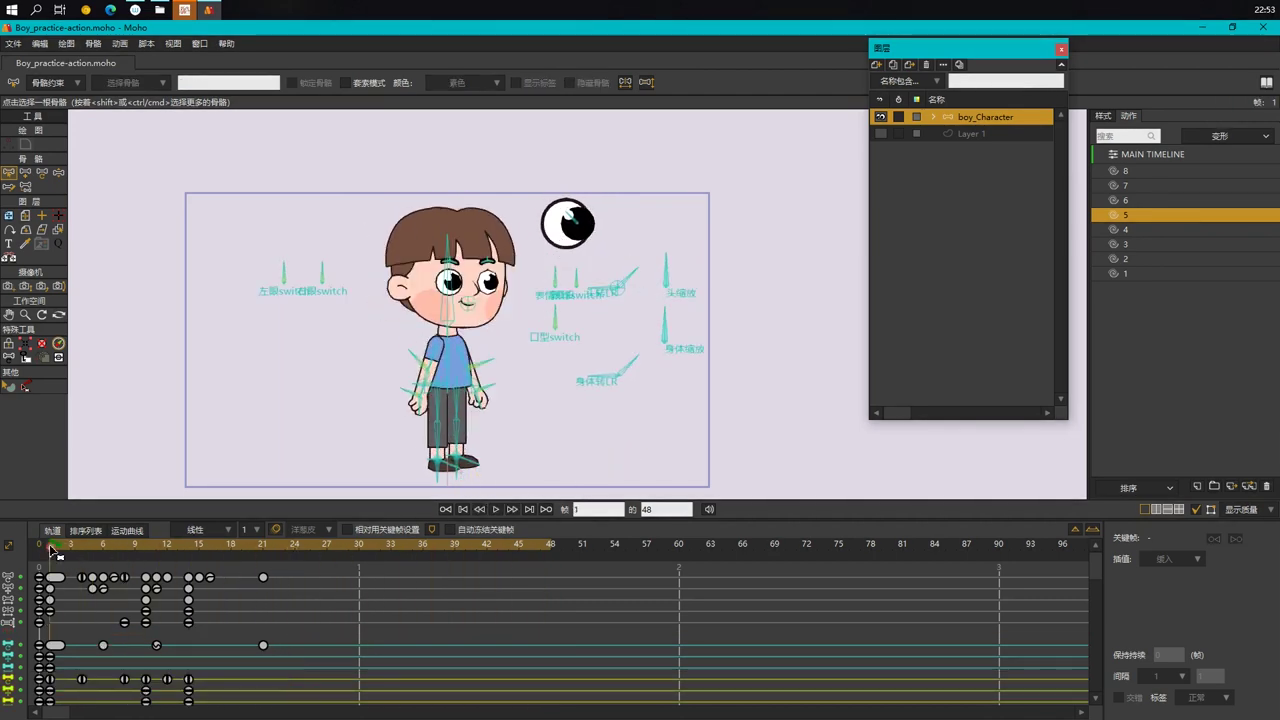
Step: Hide the bone overlays in the viewport, replay the clean character animation and return to frame 1
click(1196, 511)
key(space)
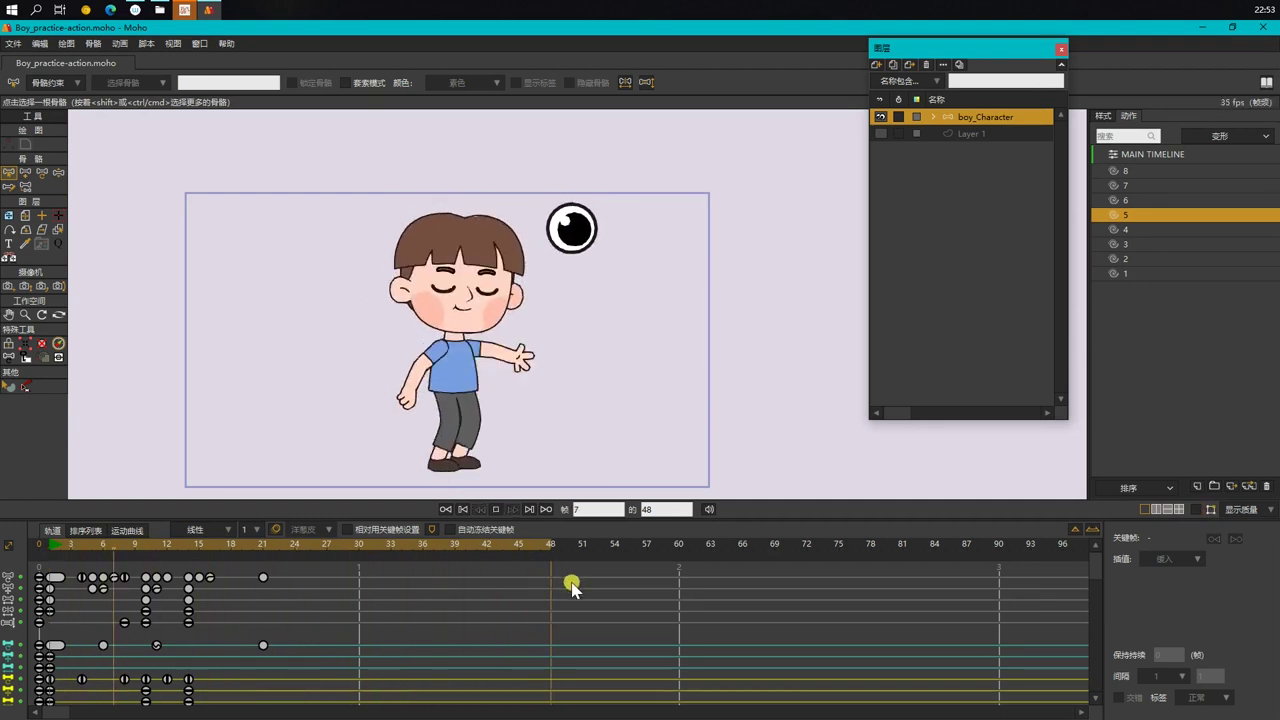
key(space)
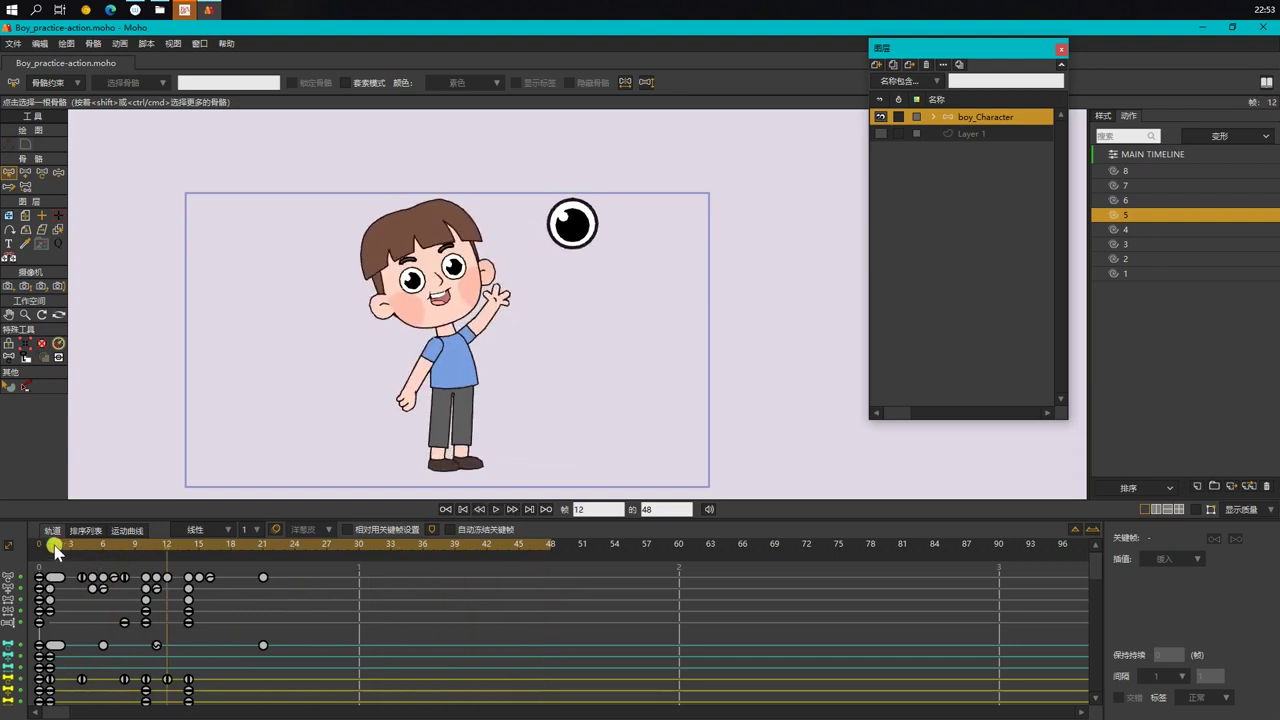
click(51, 546)
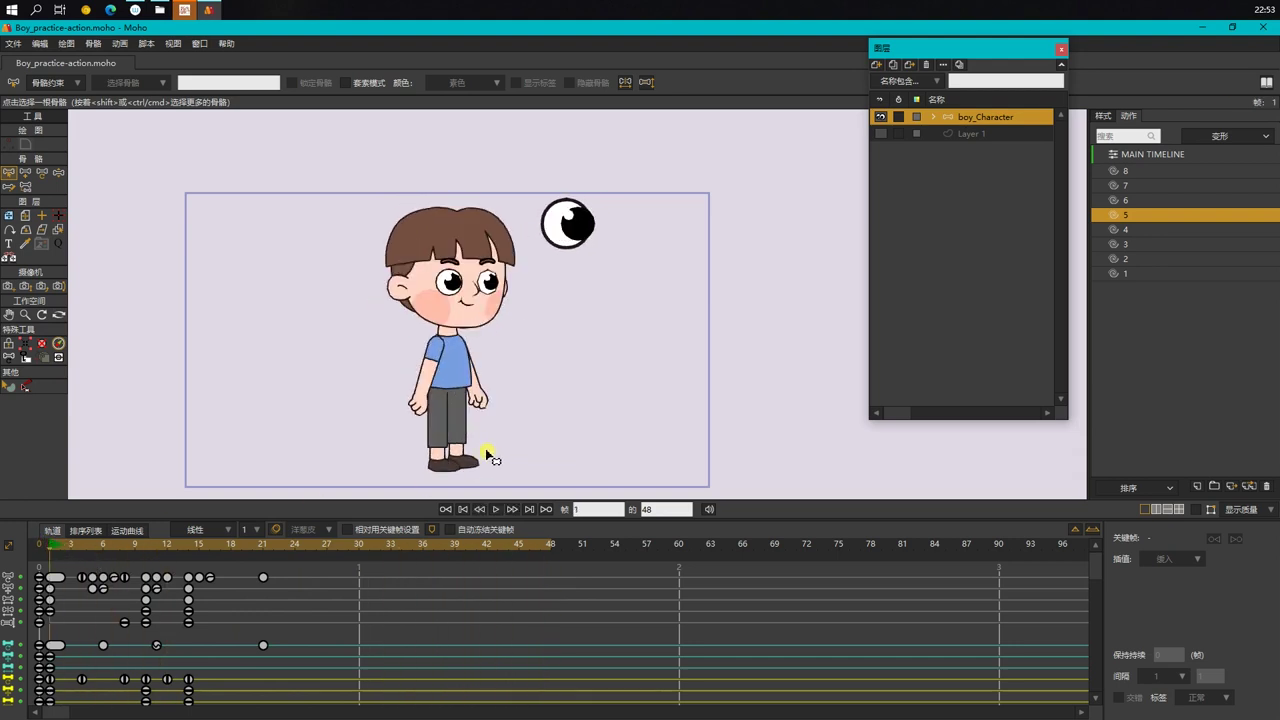
Step: Examine the main poses of the motion by jumping between the crouch at frame 5, the stretch at frame 10 and the wave at frame 14
click(1210, 511)
click(63, 545)
click(189, 545)
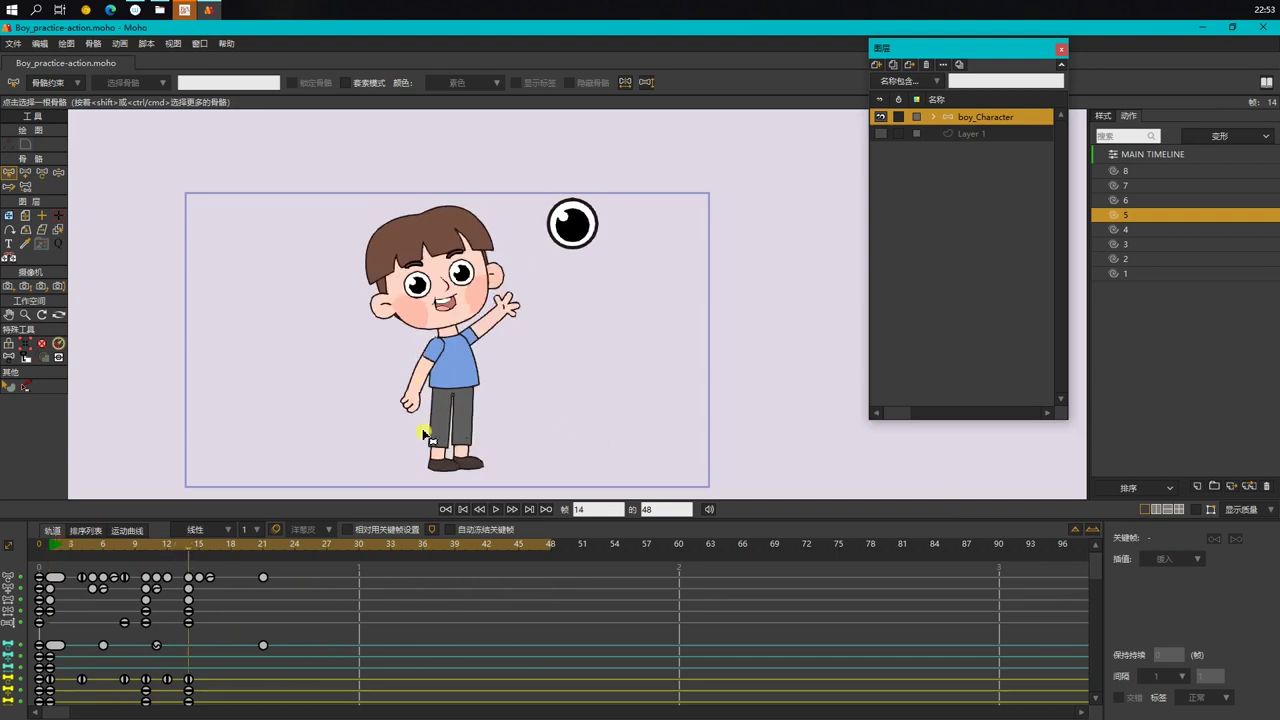
click(97, 546)
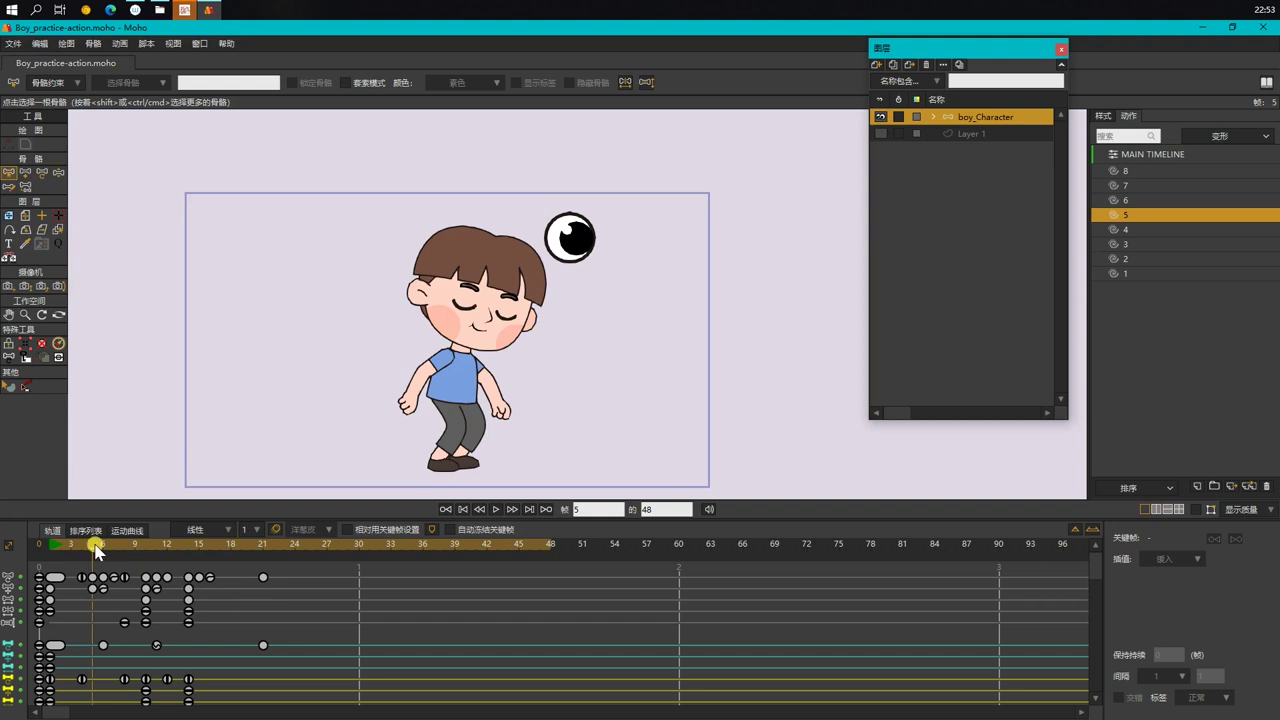
click(146, 545)
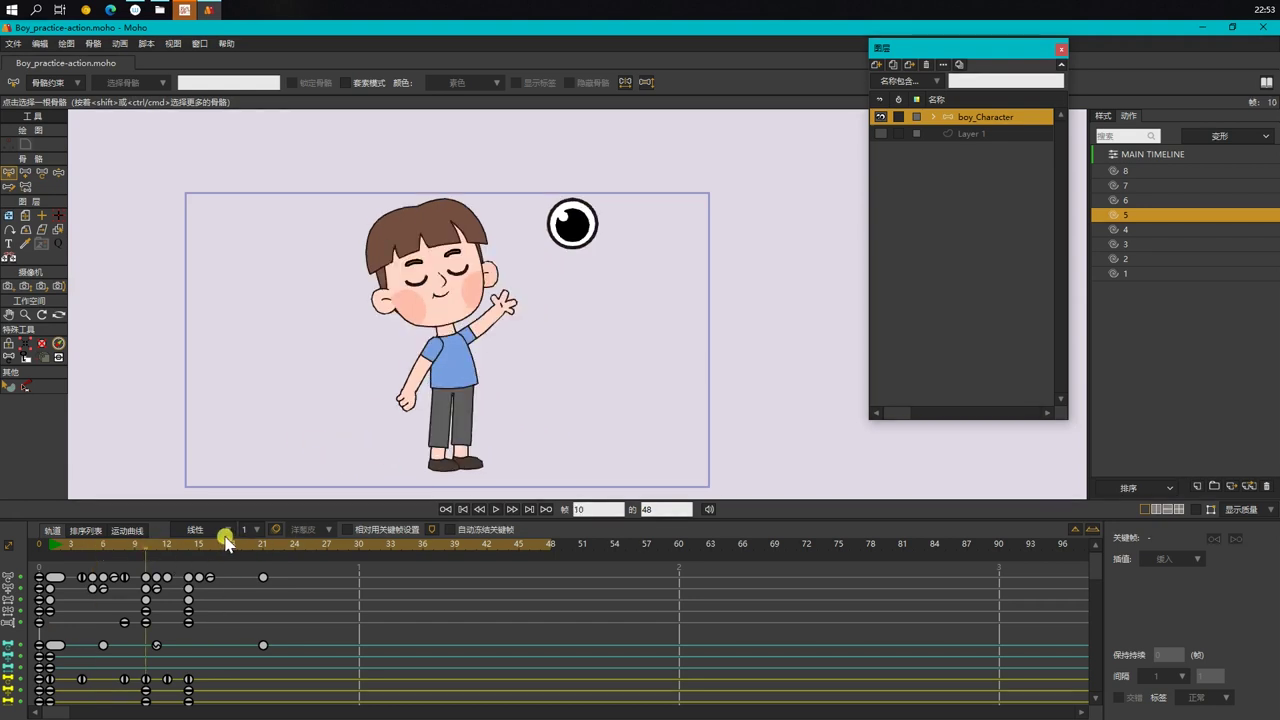
click(188, 548)
Step: Scrub from frame 1 to frame 21 to examine the whole transition, and replay it from frame 1
drag(51, 546, 70, 585)
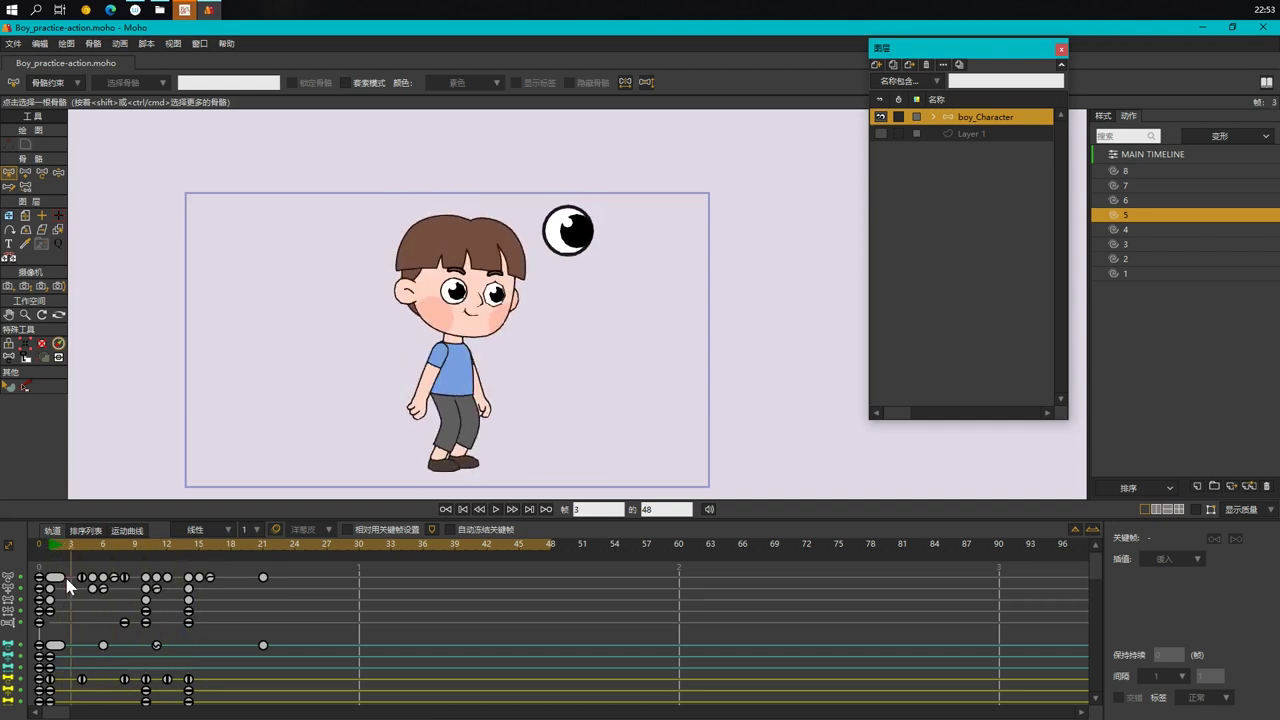
drag(56, 548, 268, 594)
drag(60, 555, 262, 592)
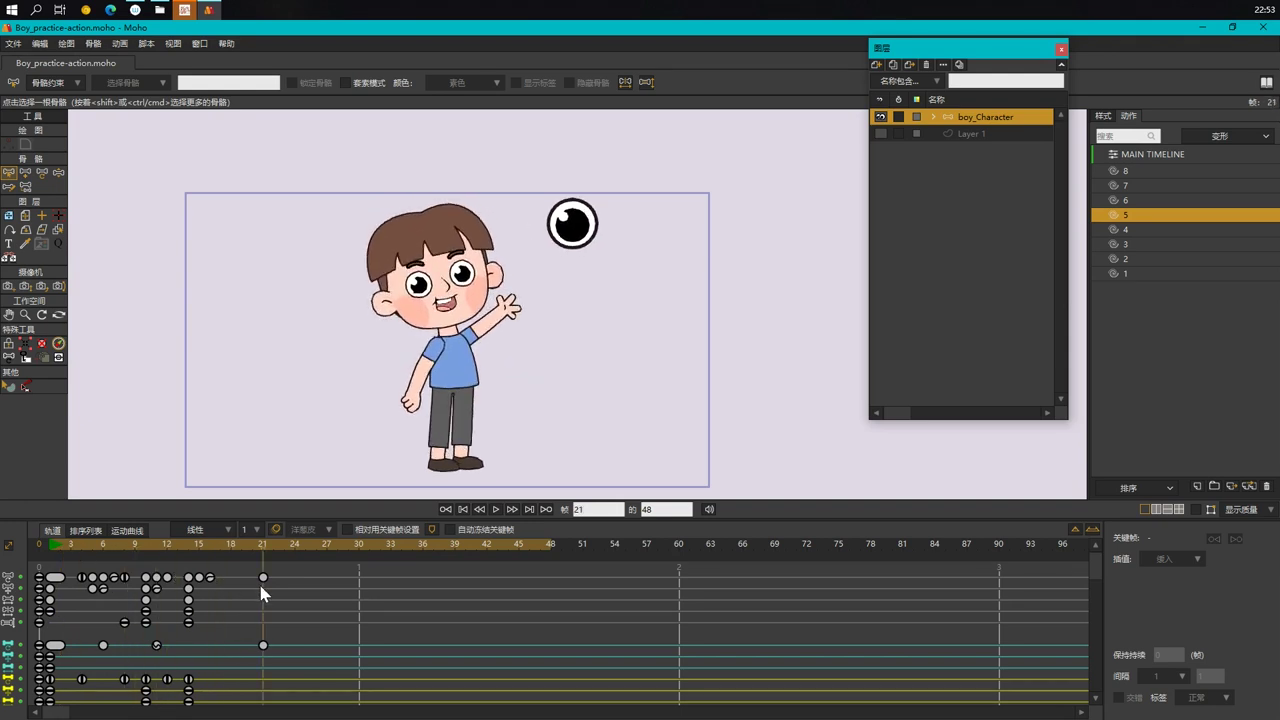
click(53, 548)
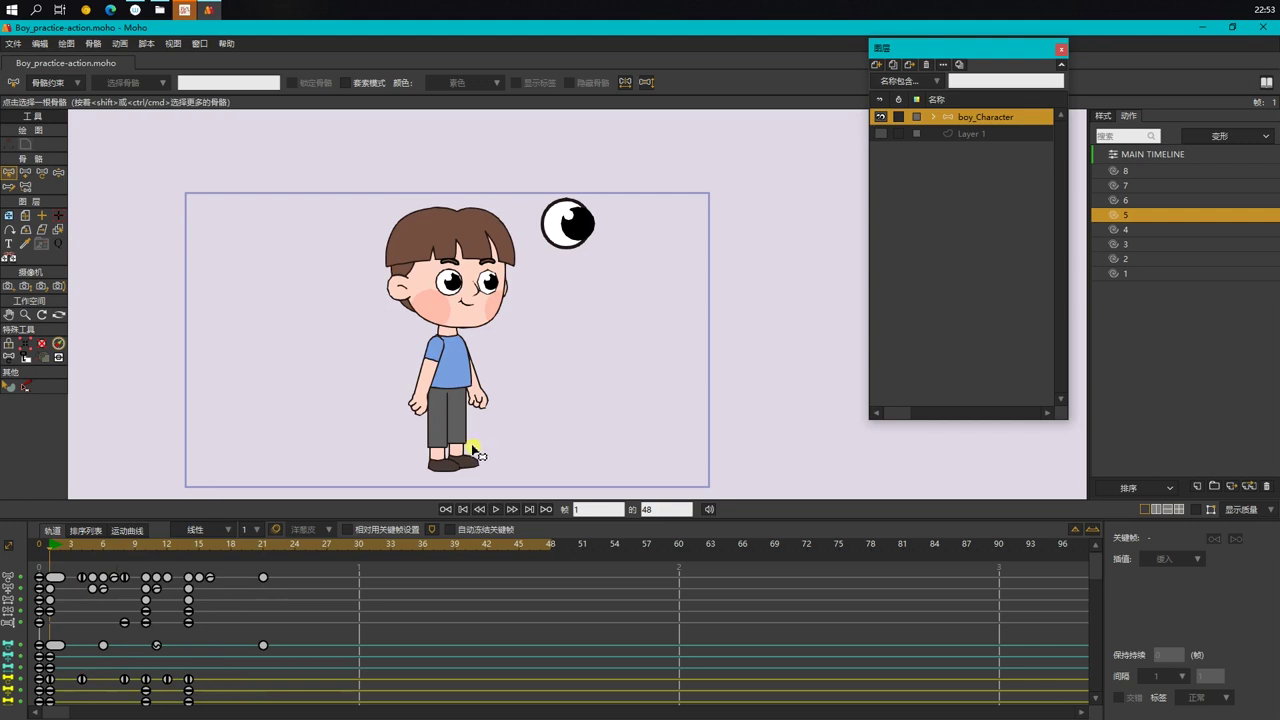
key(space)
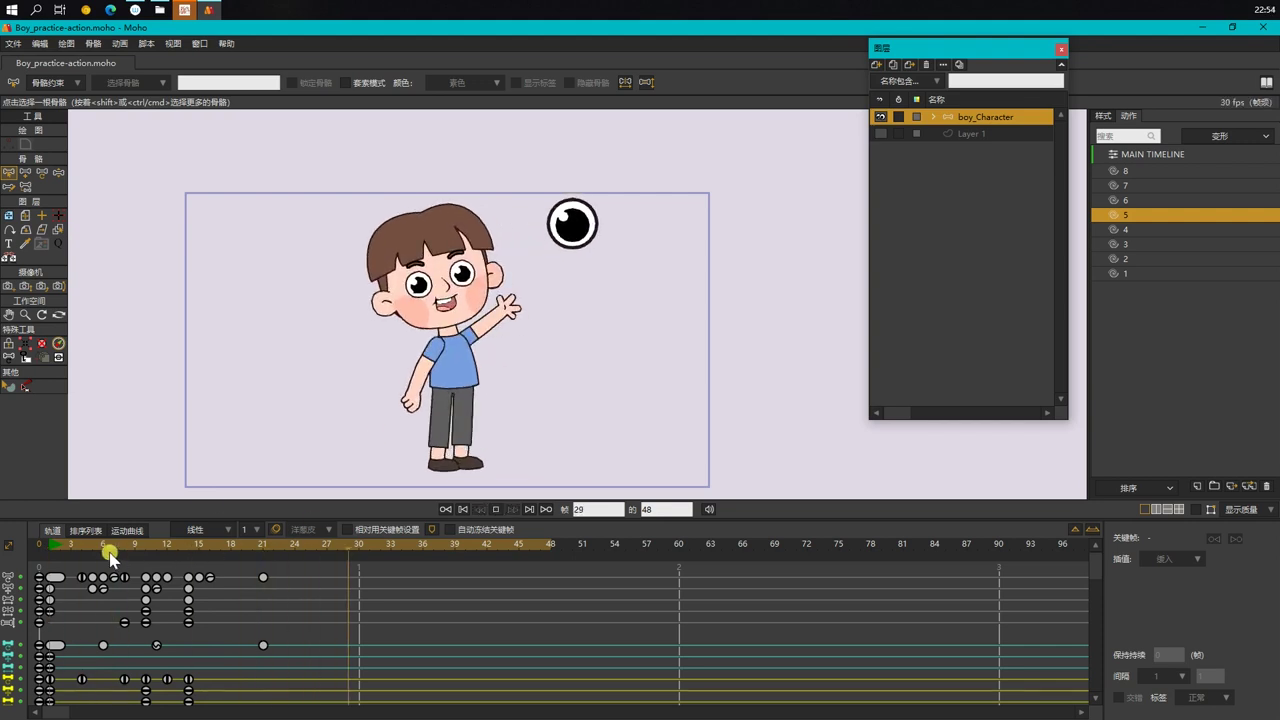